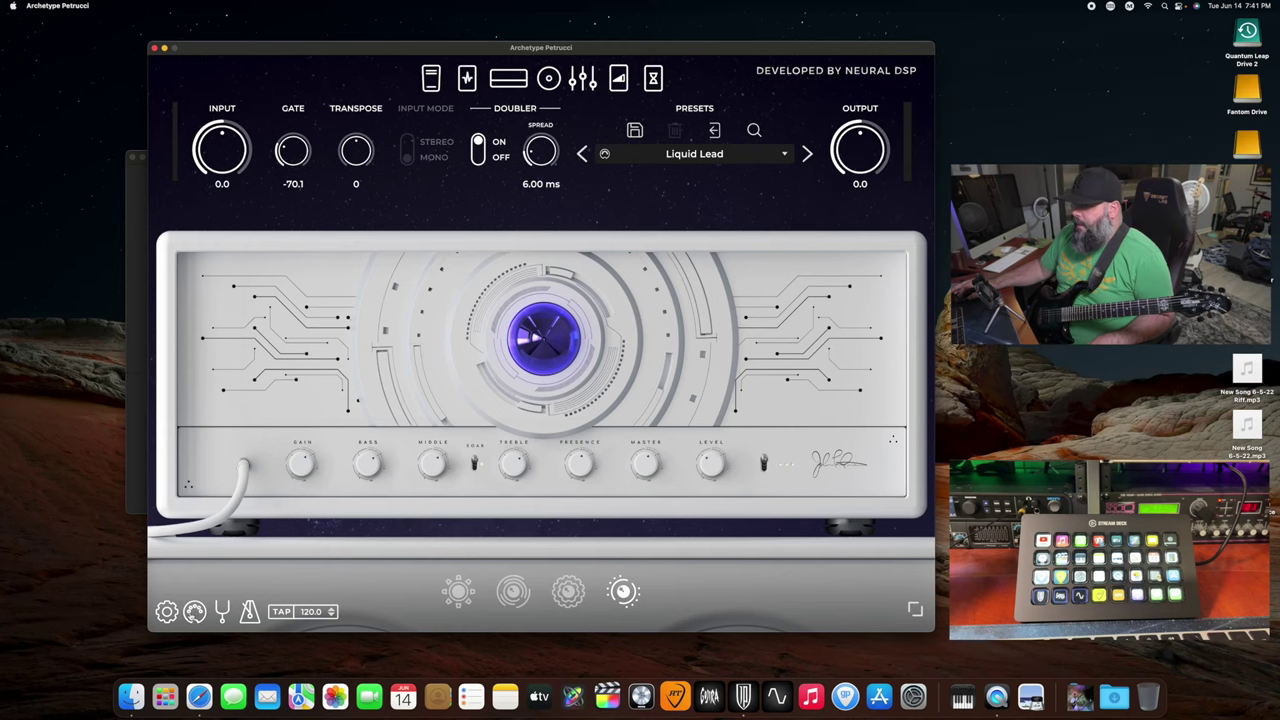
Open the MIDI mappings and review the program change assigned to each preset.
left_click(192, 612)
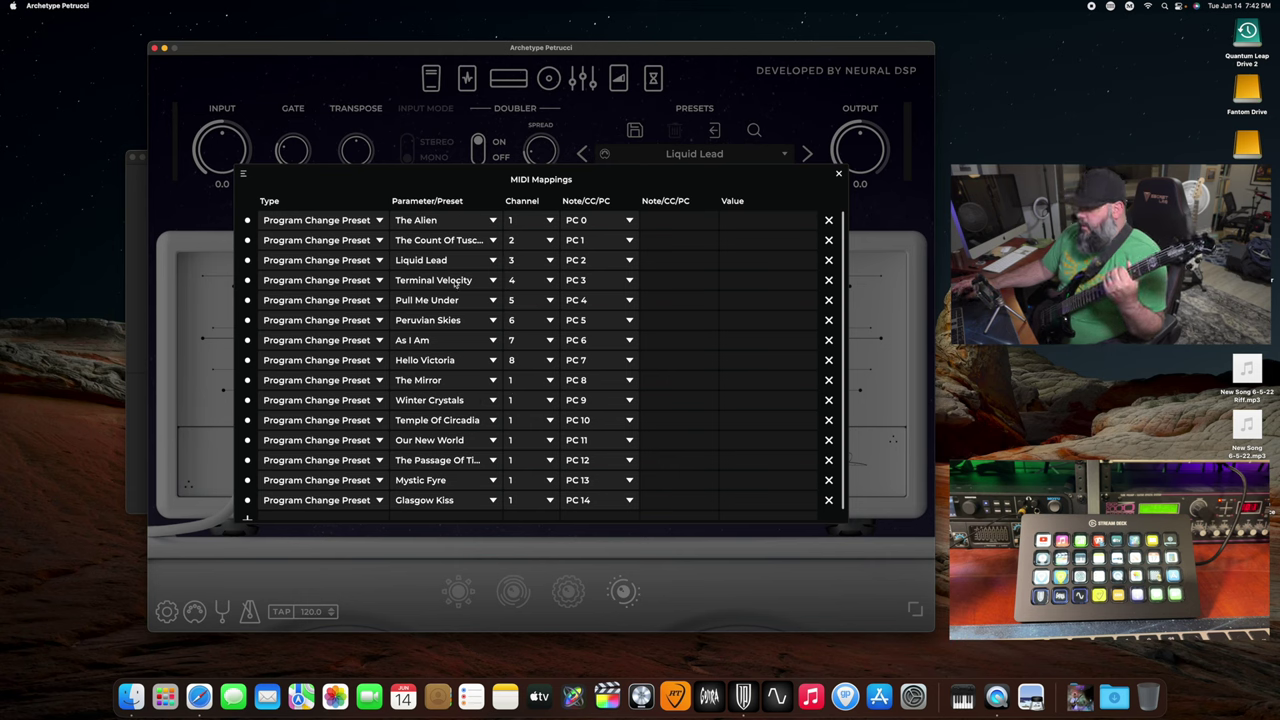
scroll(548, 351, "down", 1)
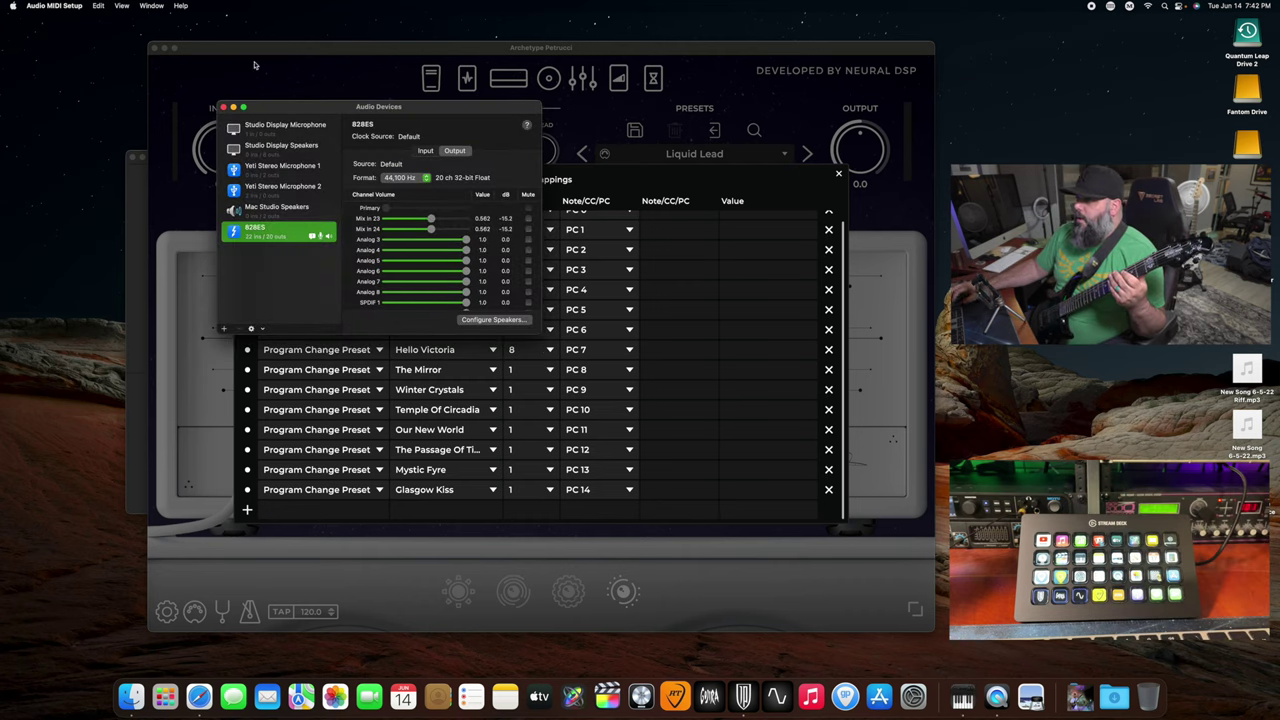
Move the Audio Devices window aside and look up Audio MIDI Setup in Launchpad's Other folder.
left_click_drag(319, 111, 174, 246)
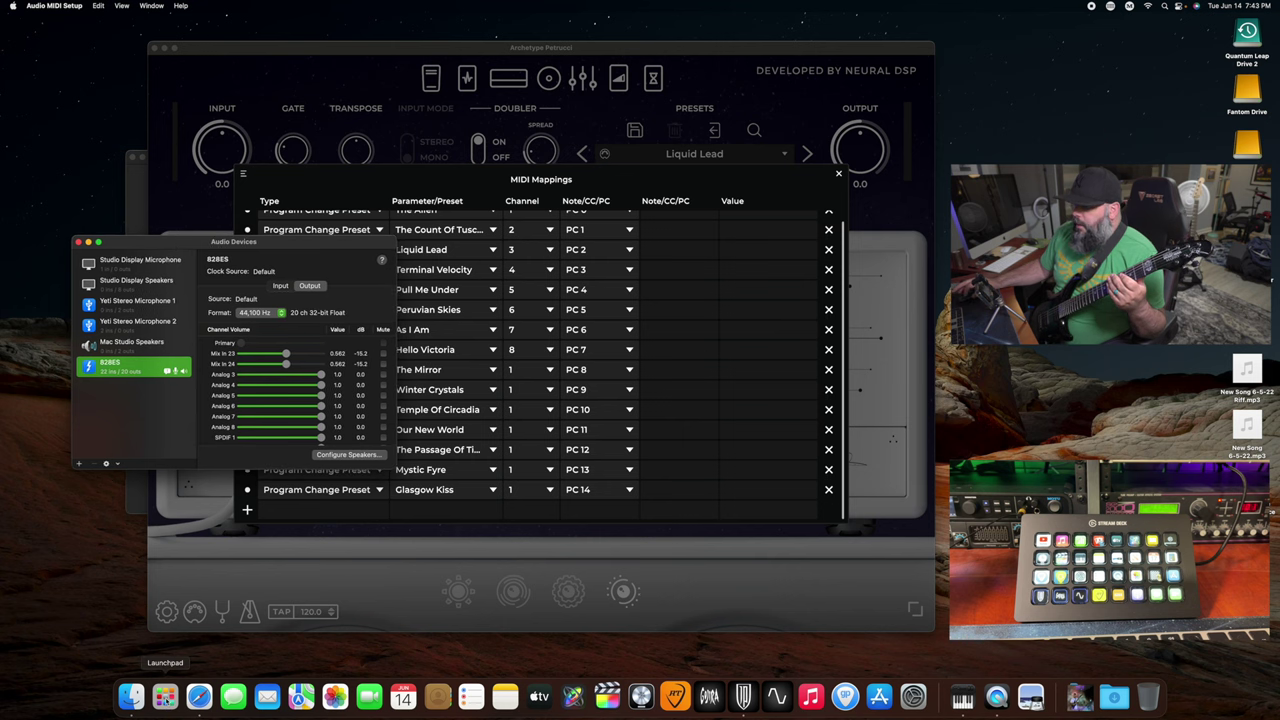
left_click(165, 695)
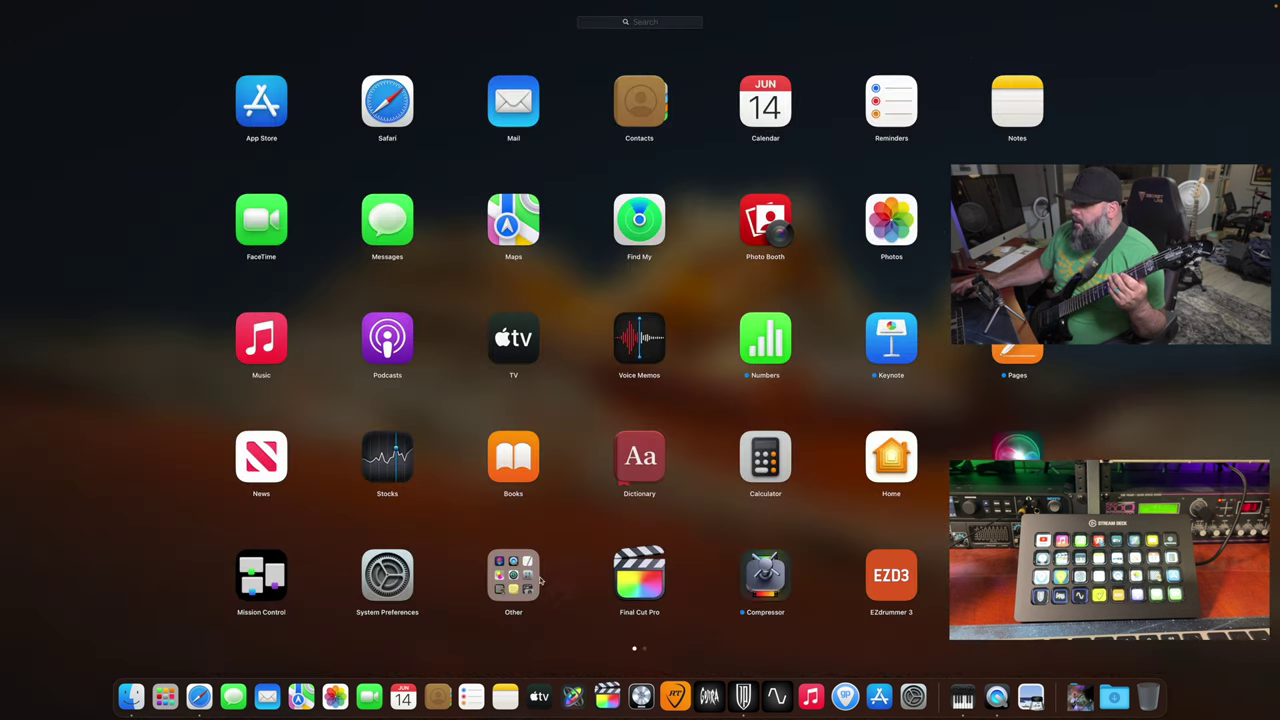
left_click(513, 575)
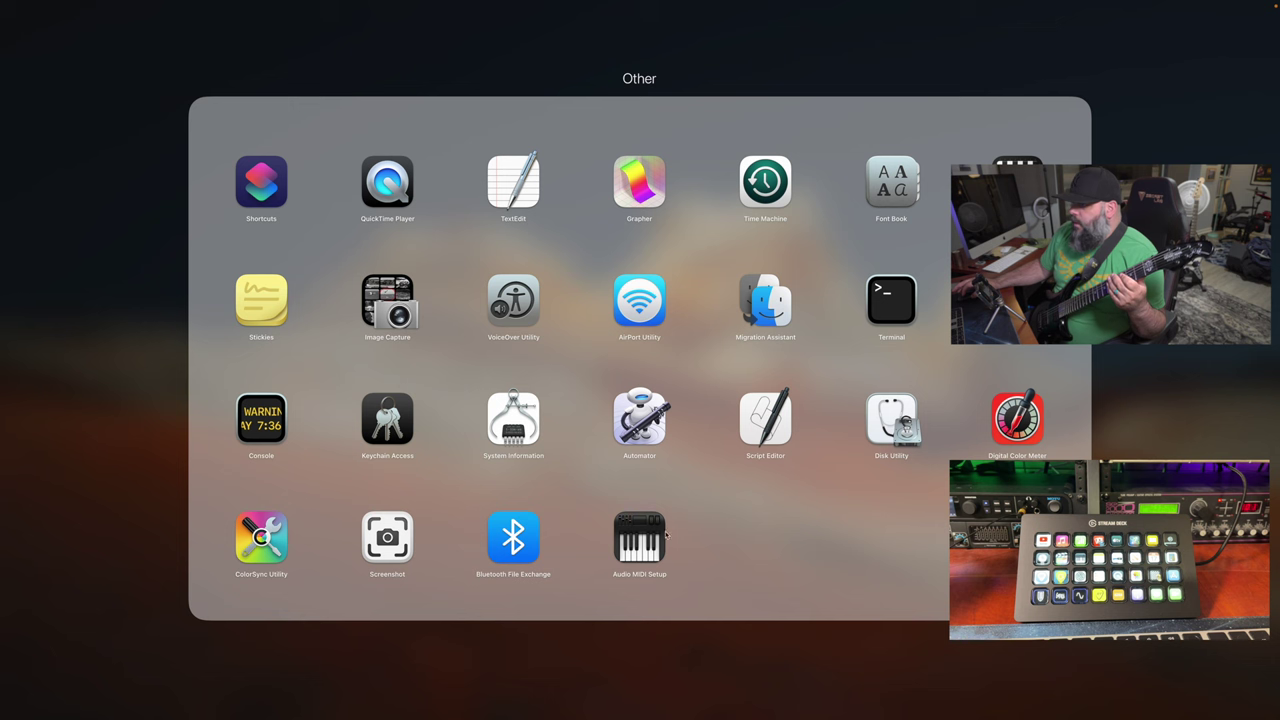
left_click(156, 622)
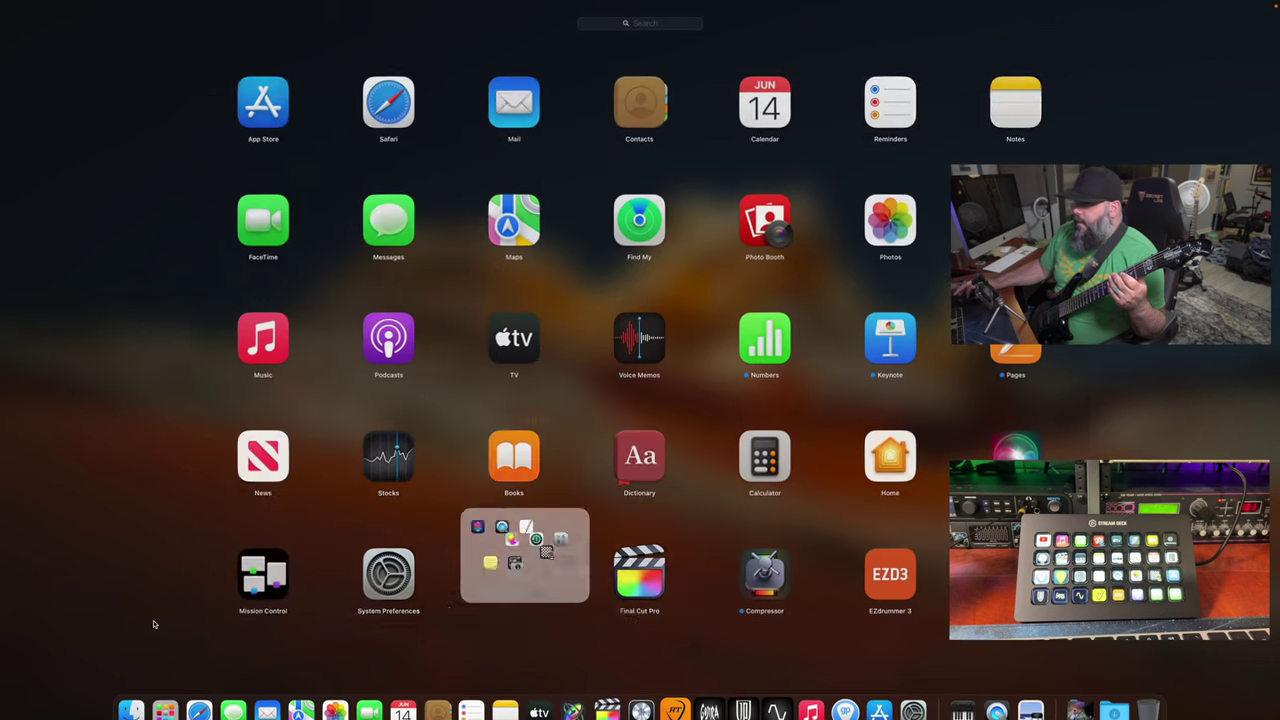
left_click(189, 585)
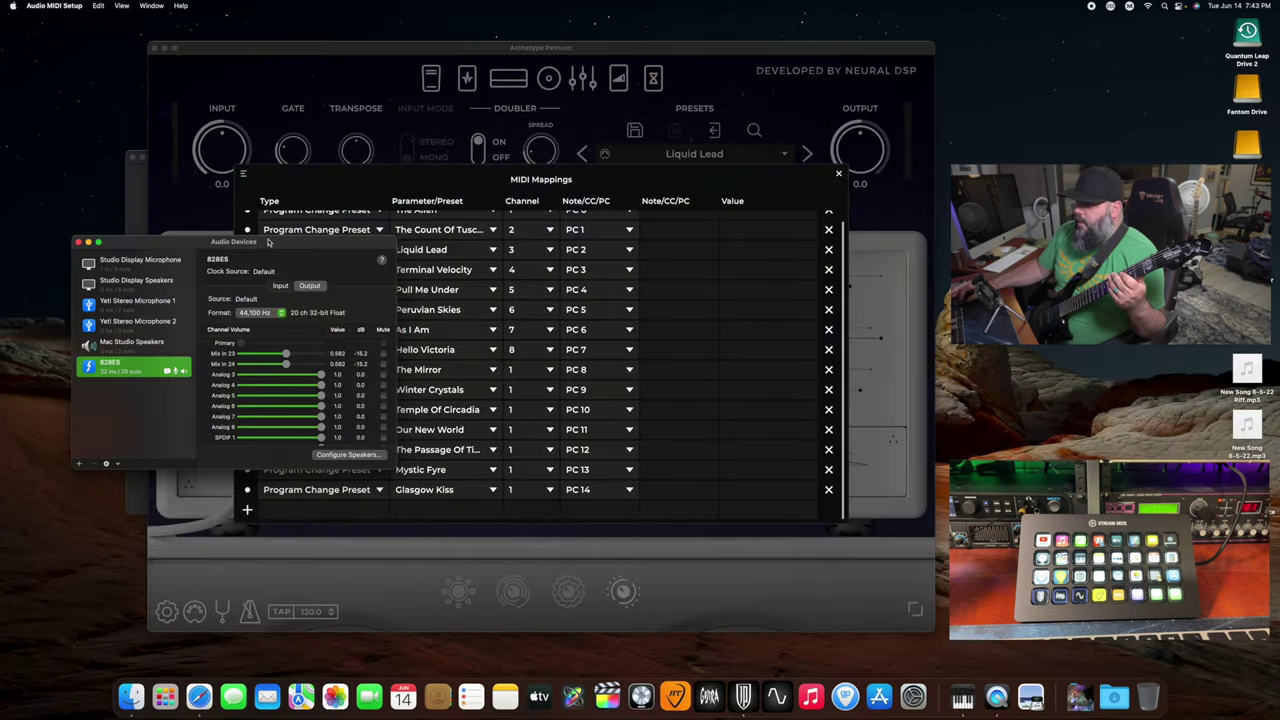
Show the MIDI Studio window in Audio MIDI Setup and place it beside the Audio Devices window.
mouse_move(268, 241)
left_mouse_down()
mouse_move(382, 362)
mouse_move(291, 202)
mouse_move(267, 218)
left_mouse_up()
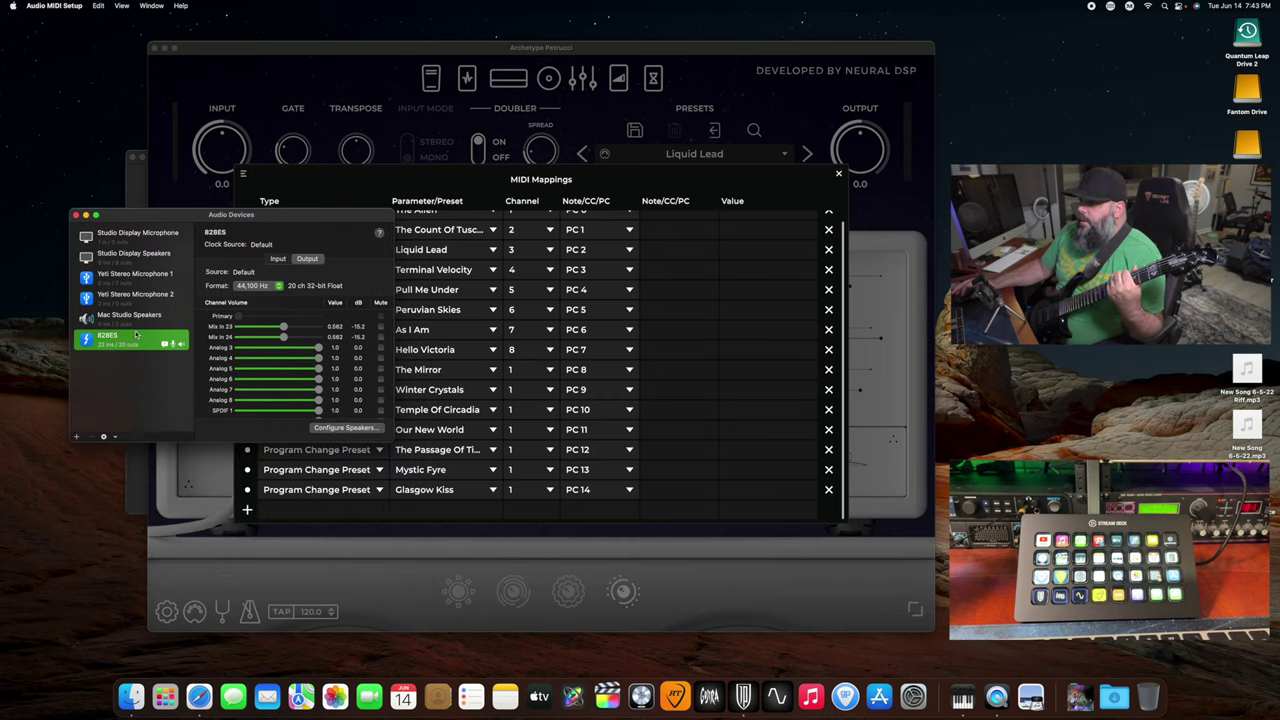
left_click_drag(265, 218, 266, 219)
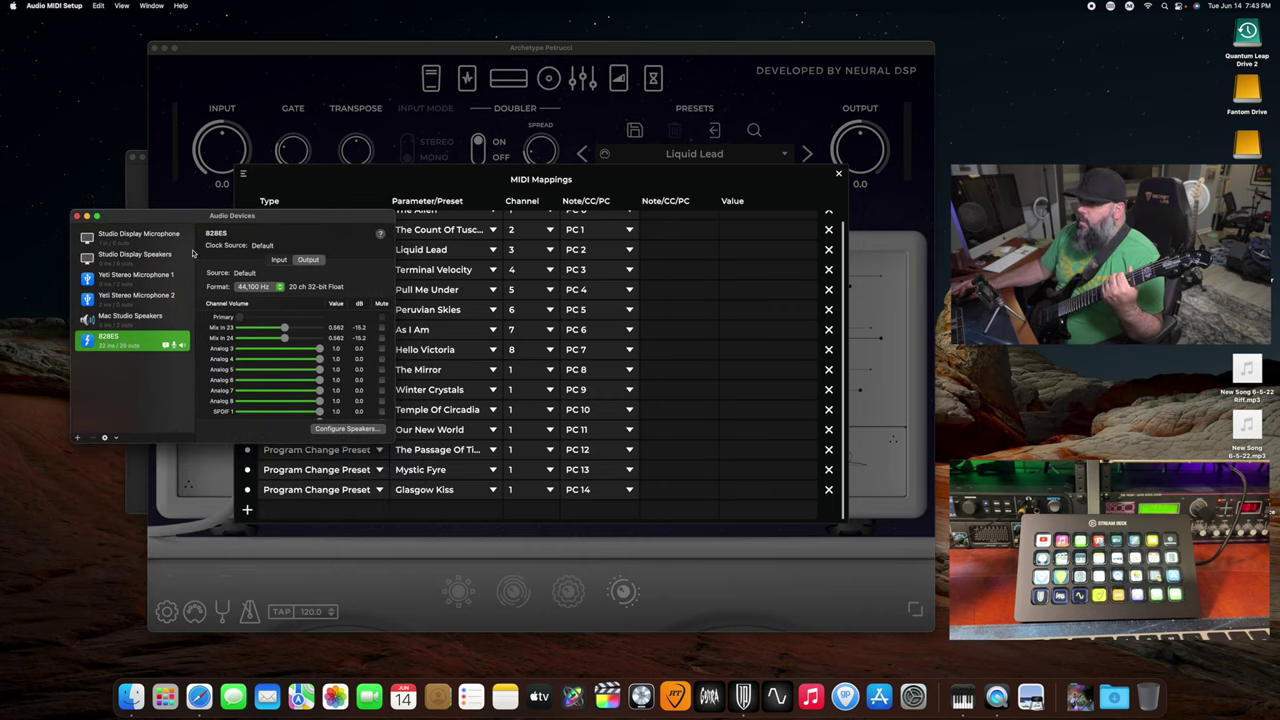
left_click(58, 6)
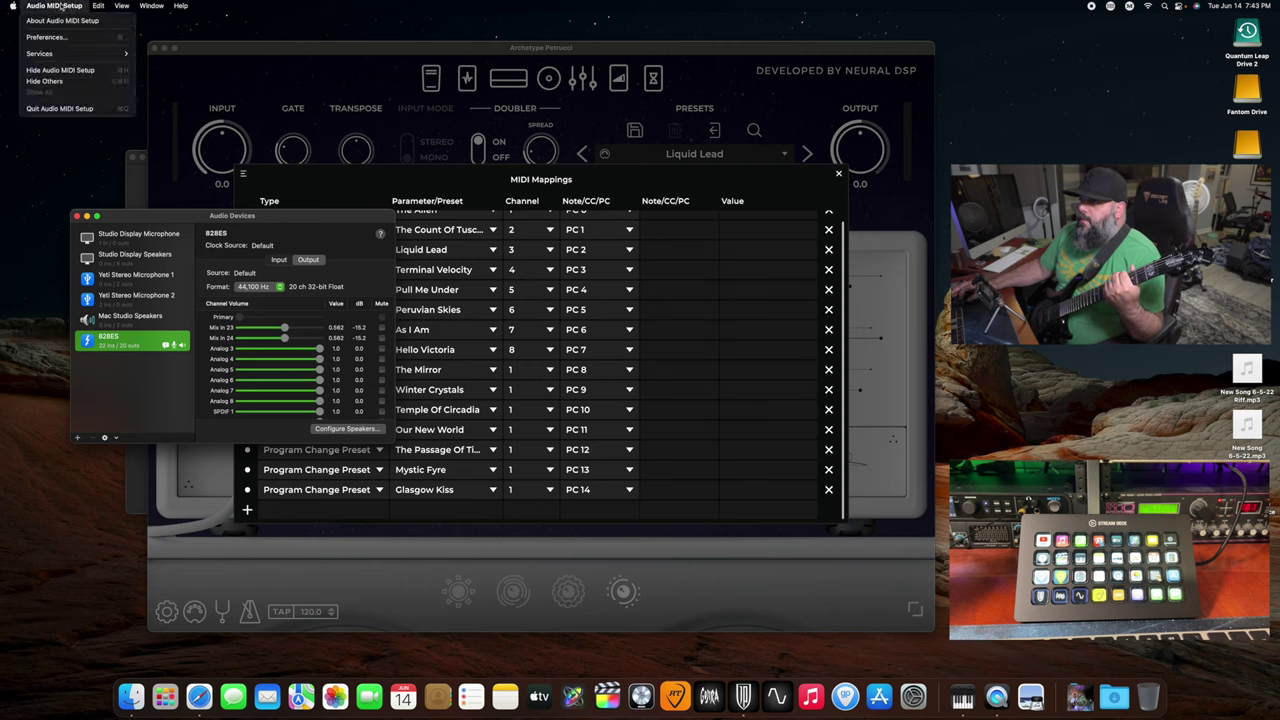
mouse_move(152, 6)
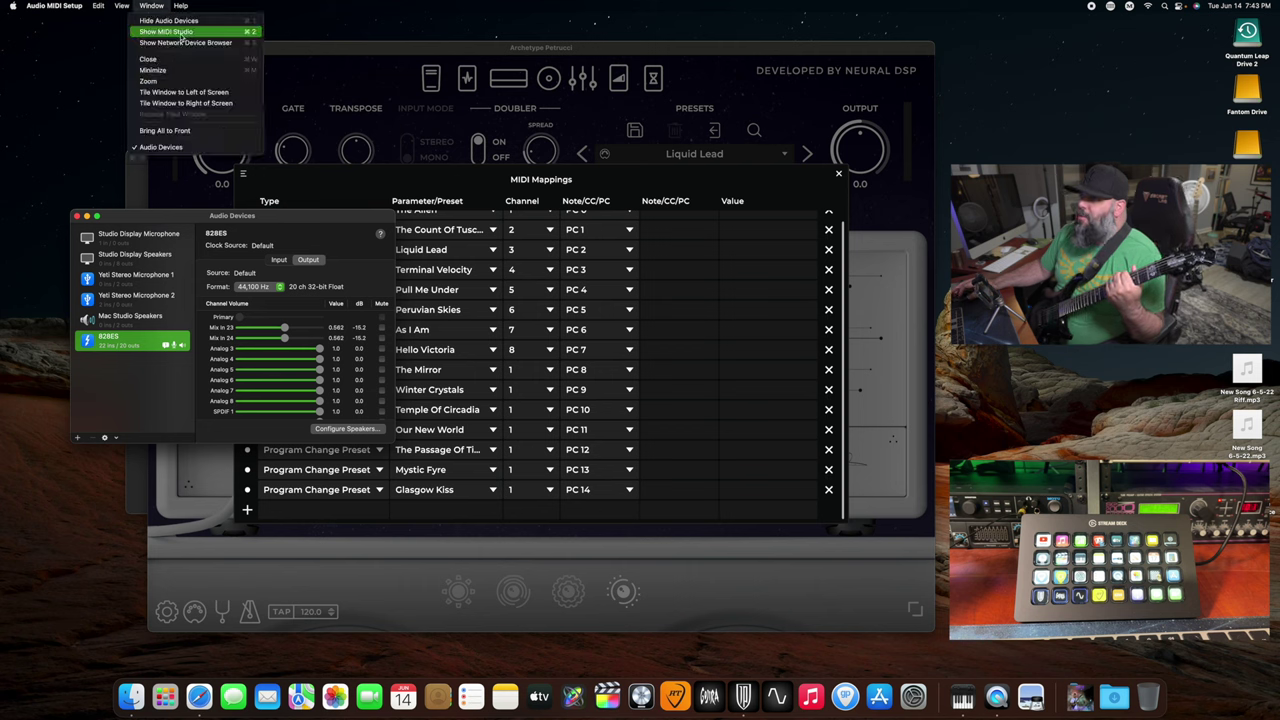
left_click(176, 34)
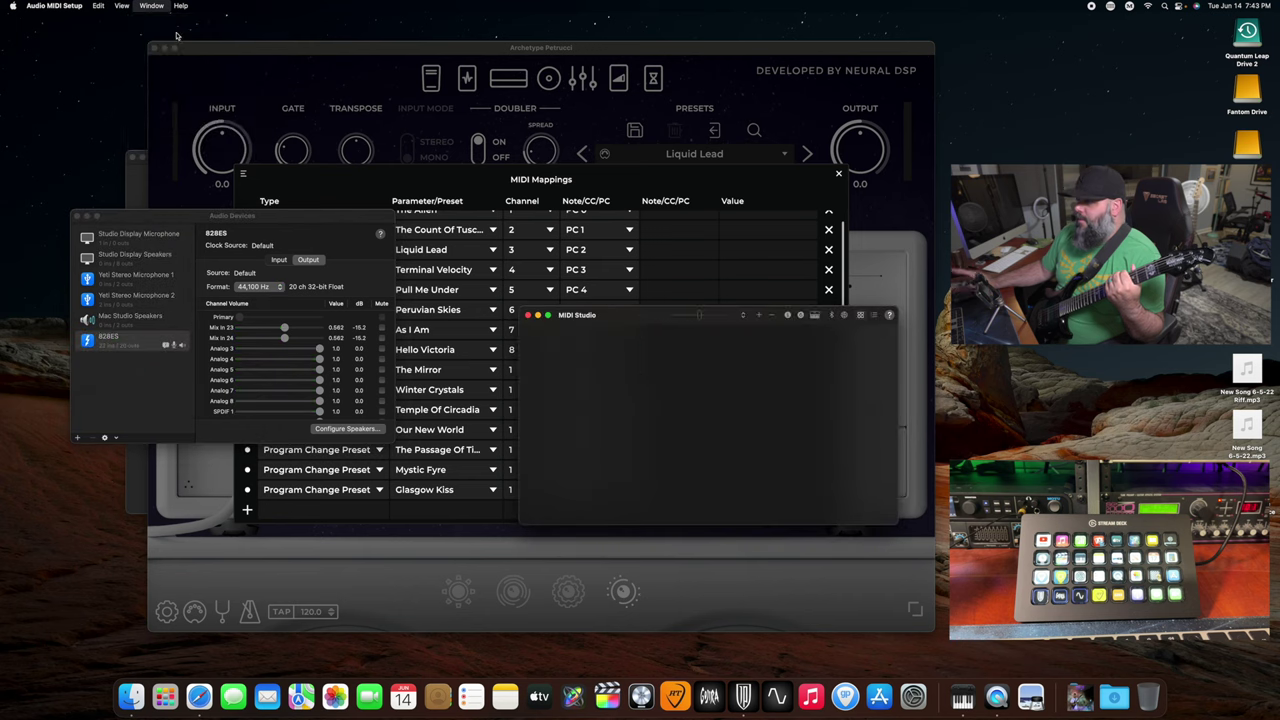
left_click_drag(621, 321, 586, 323)
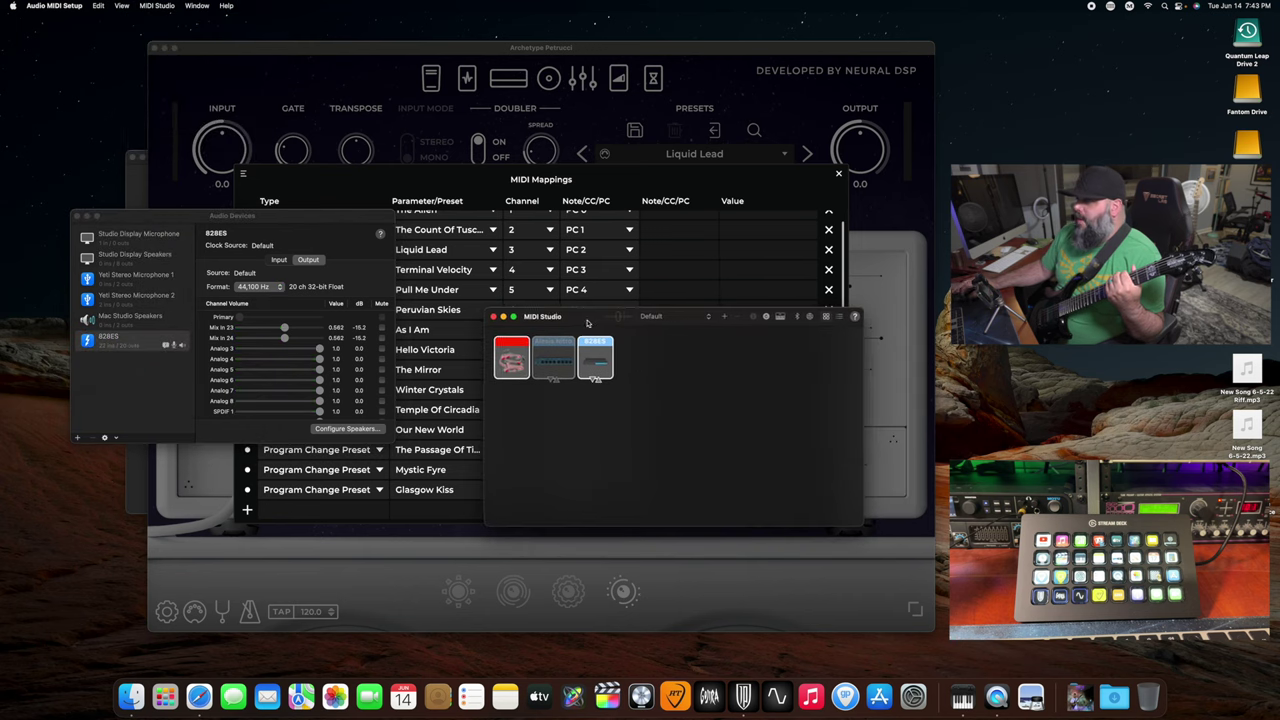
left_click(157, 5)
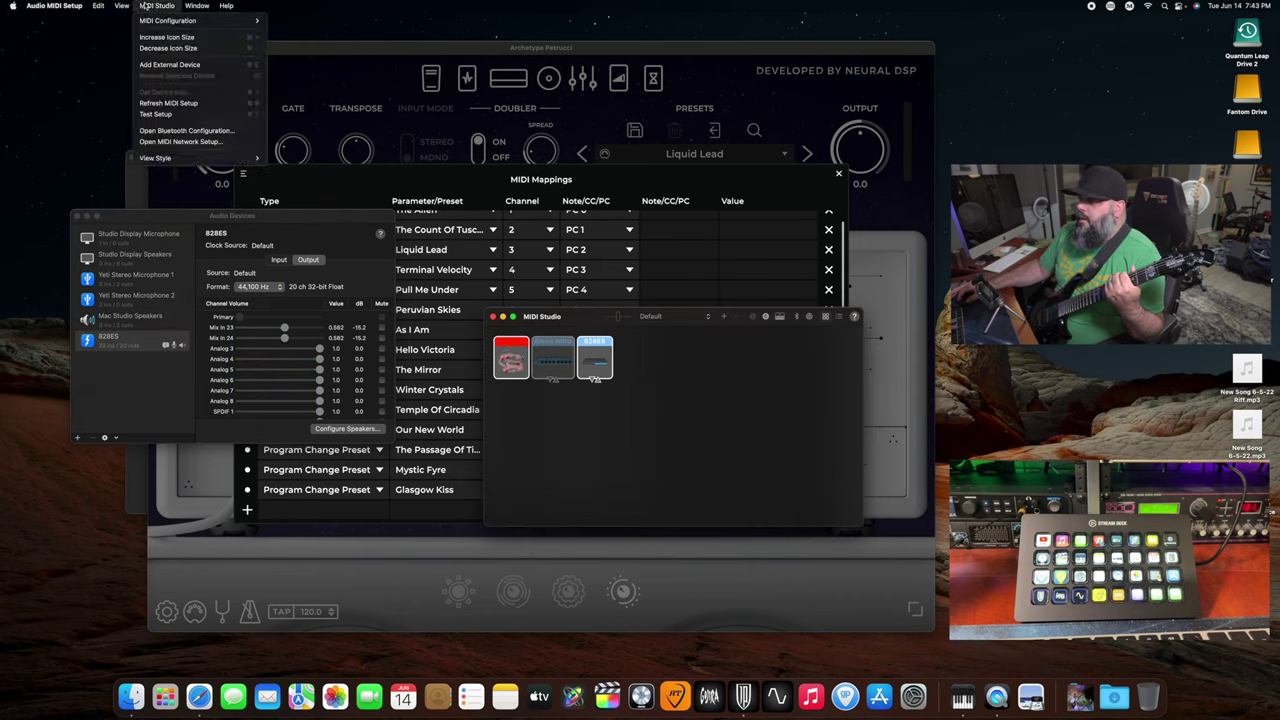
mouse_move(196, 7)
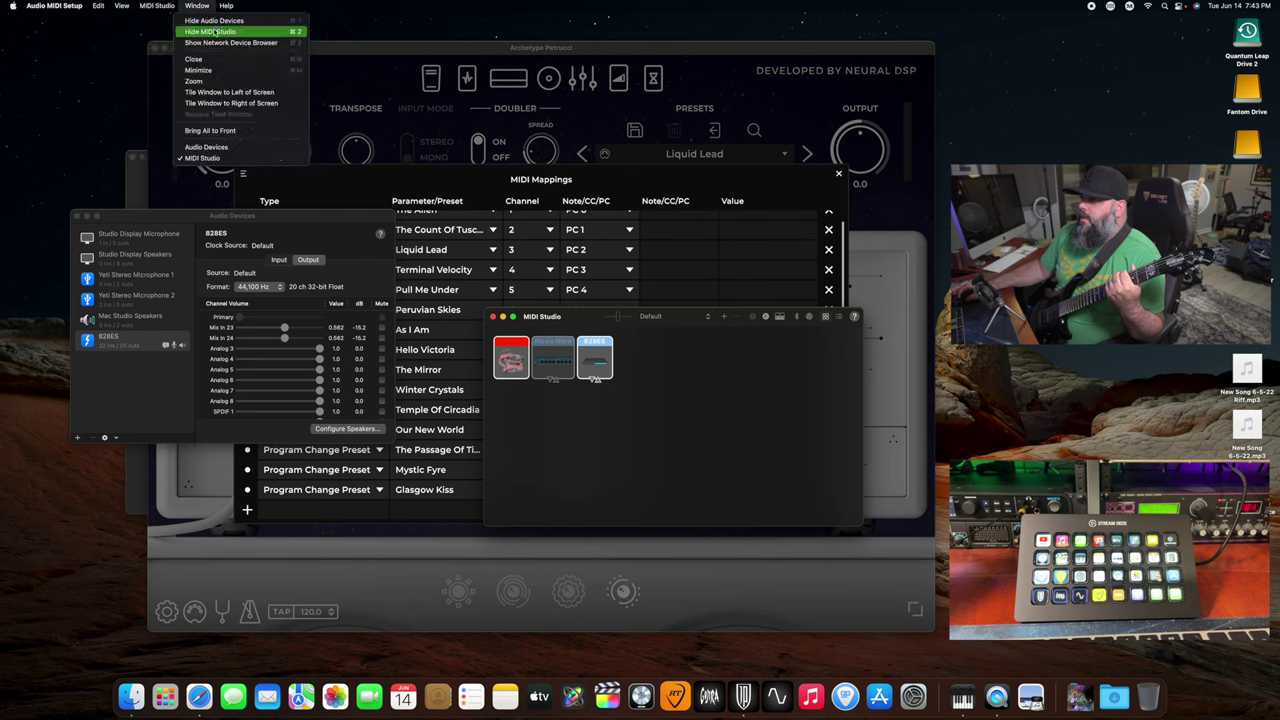
left_click(580, 320)
left_click_drag(580, 321, 567, 331)
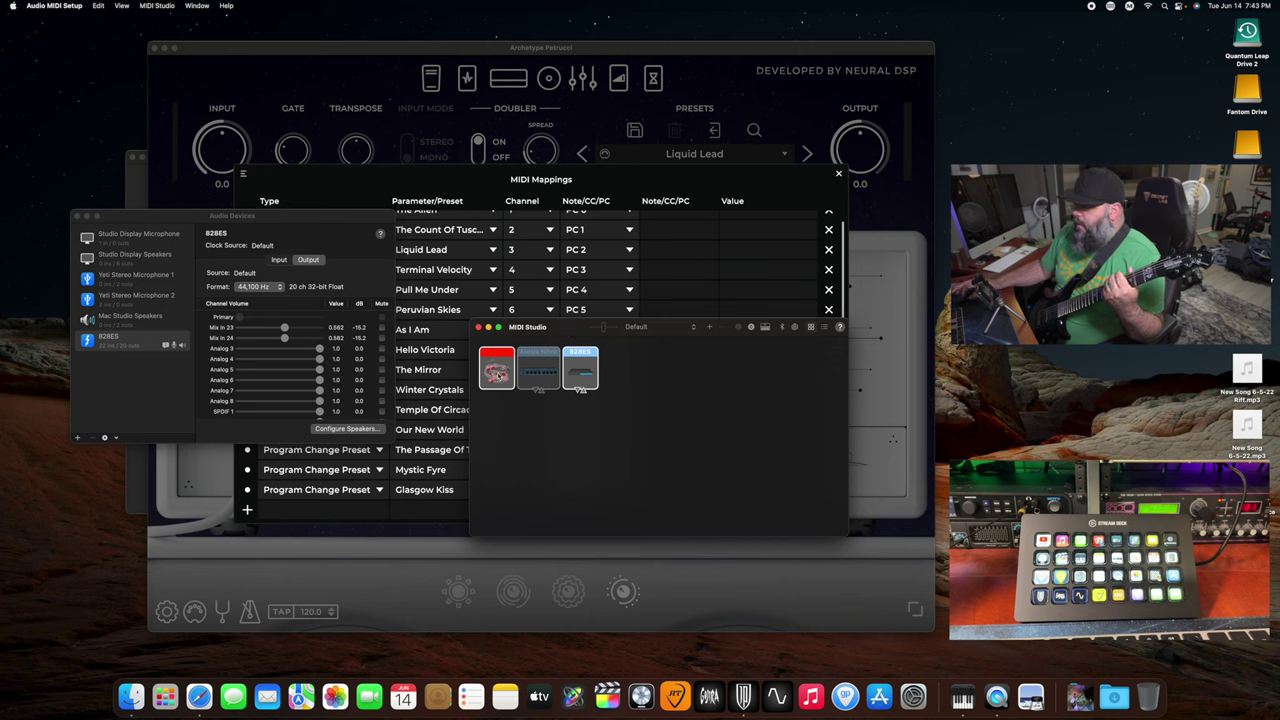
Open the IAC Driver's properties from MIDI Studio and move the window clear of the audio device list.
left_click(498, 366)
double_click(497, 370)
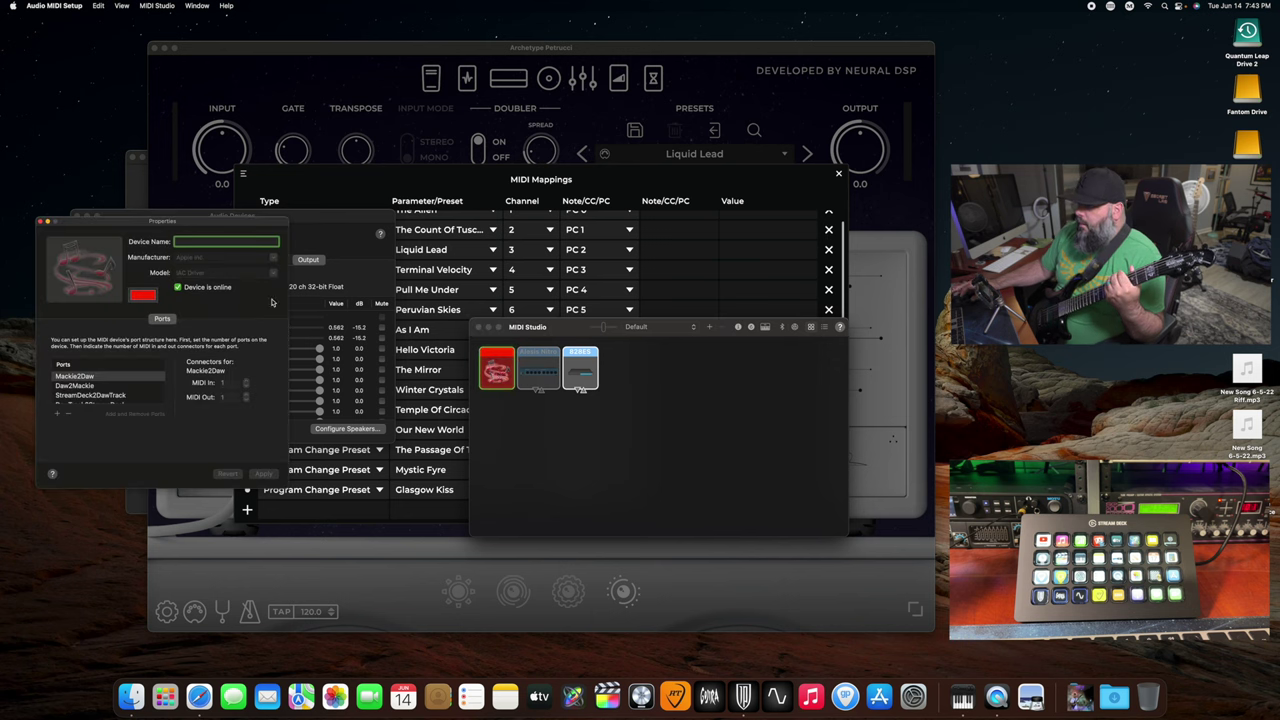
left_click_drag(133, 228, 162, 383)
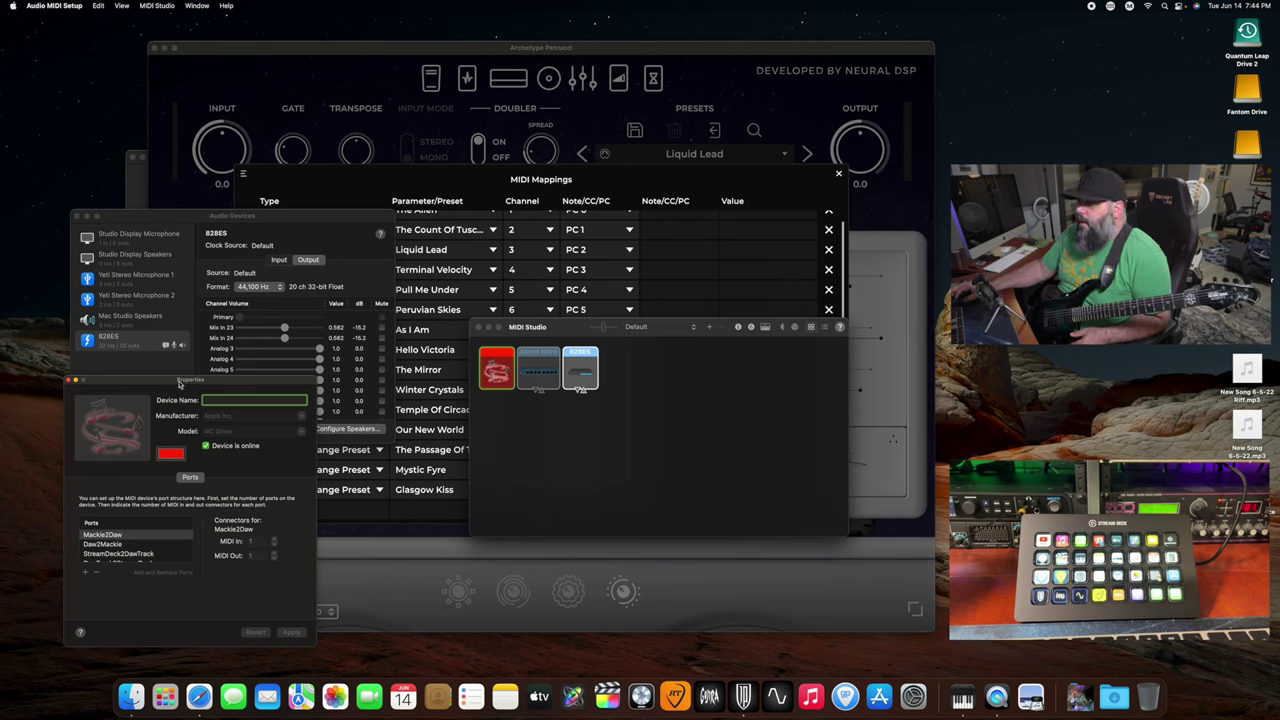
mouse_move(179, 382)
left_mouse_down()
mouse_move(162, 372)
mouse_move(187, 372)
left_mouse_up()
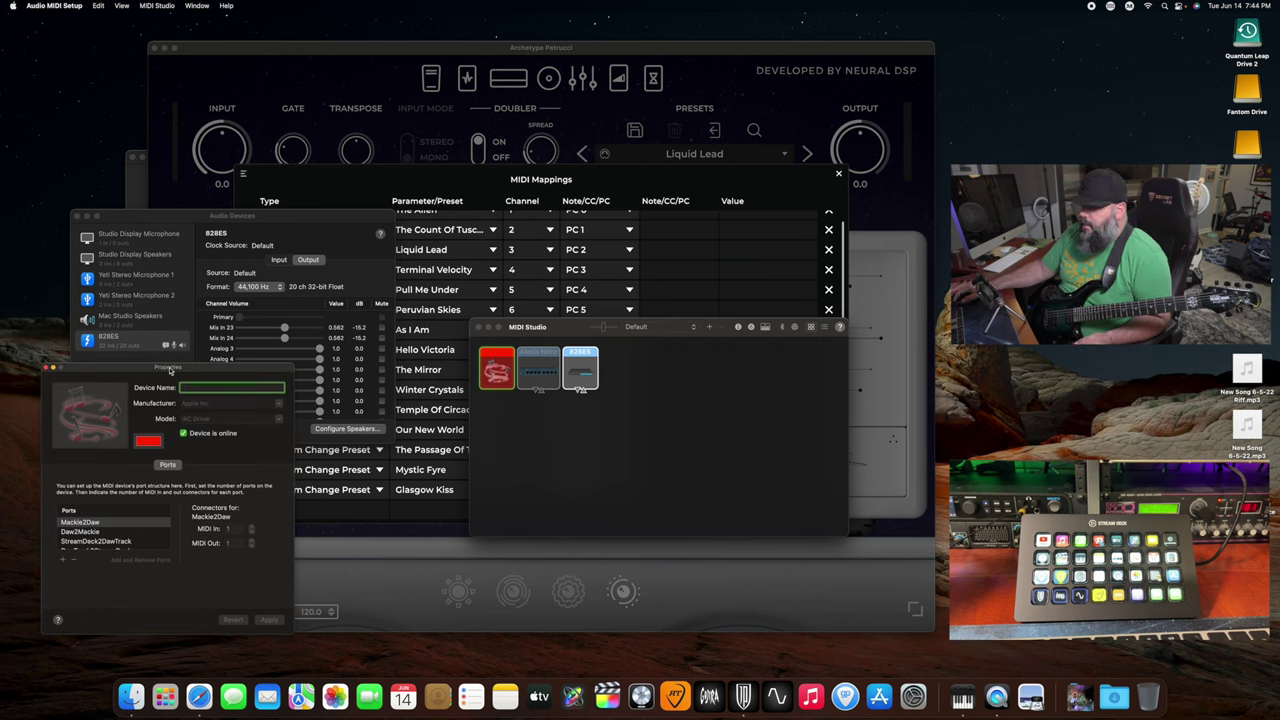
left_click_drag(173, 369, 165, 368)
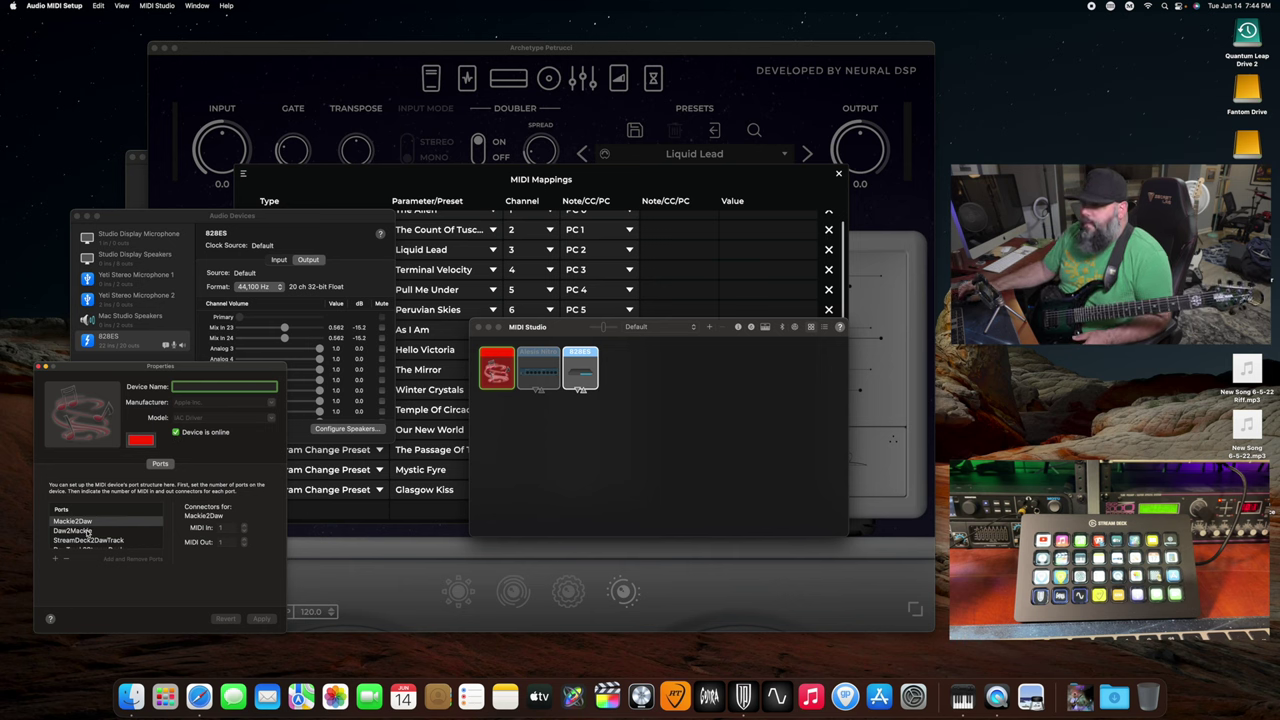
Examine the IAC Driver's port list, including the StreamDeck2DawTrack and DawTrack2StreamDeck ports.
scroll(88, 532, "up", 1)
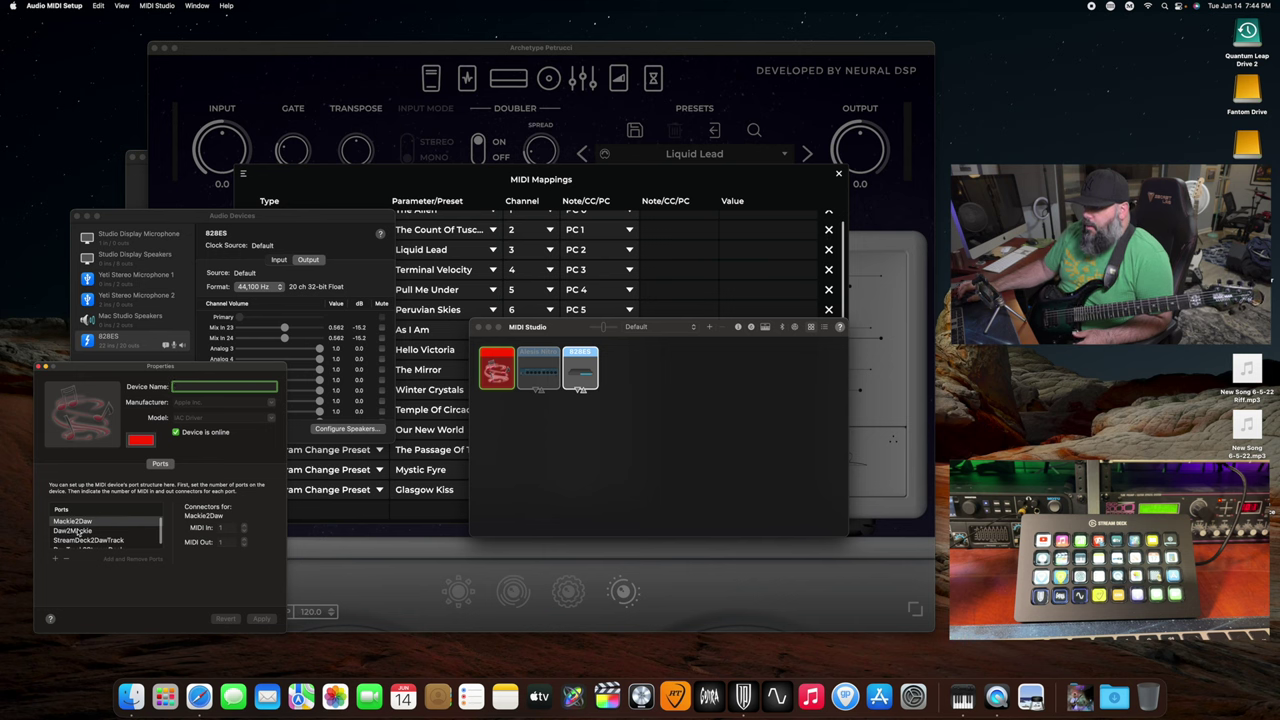
scroll(76, 538, "down", 2)
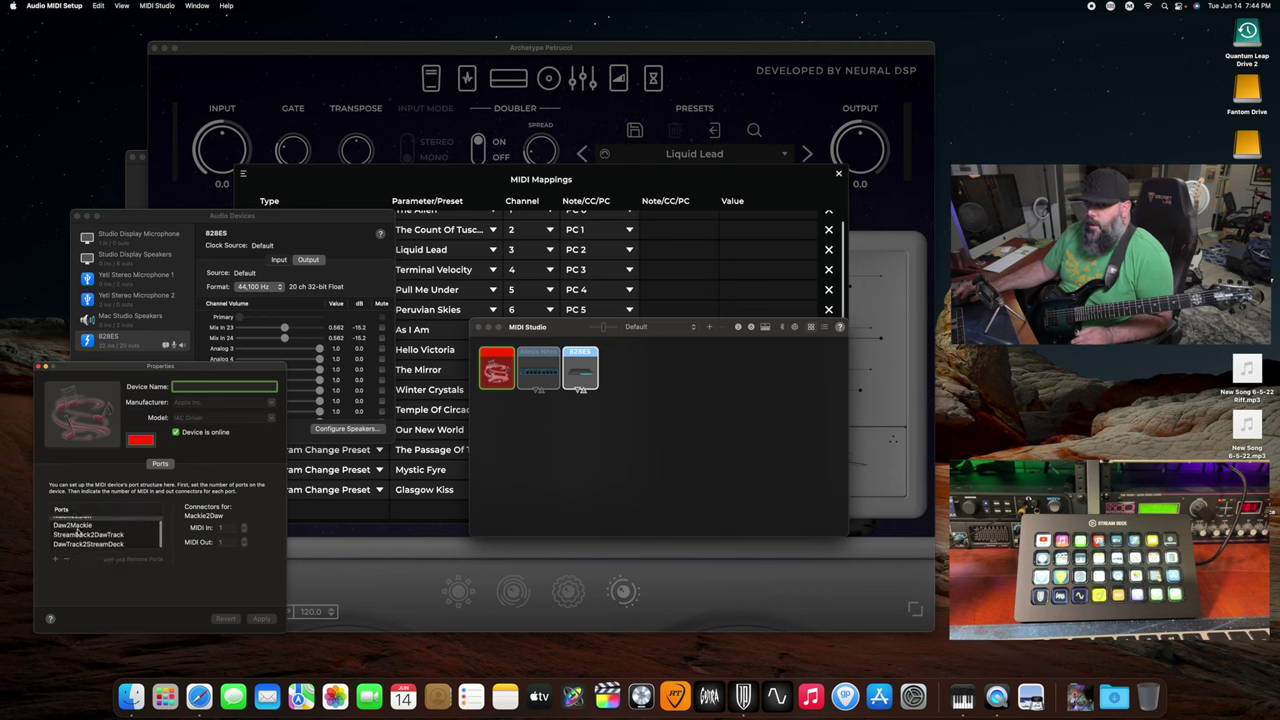
scroll(77, 534, "up", 2)
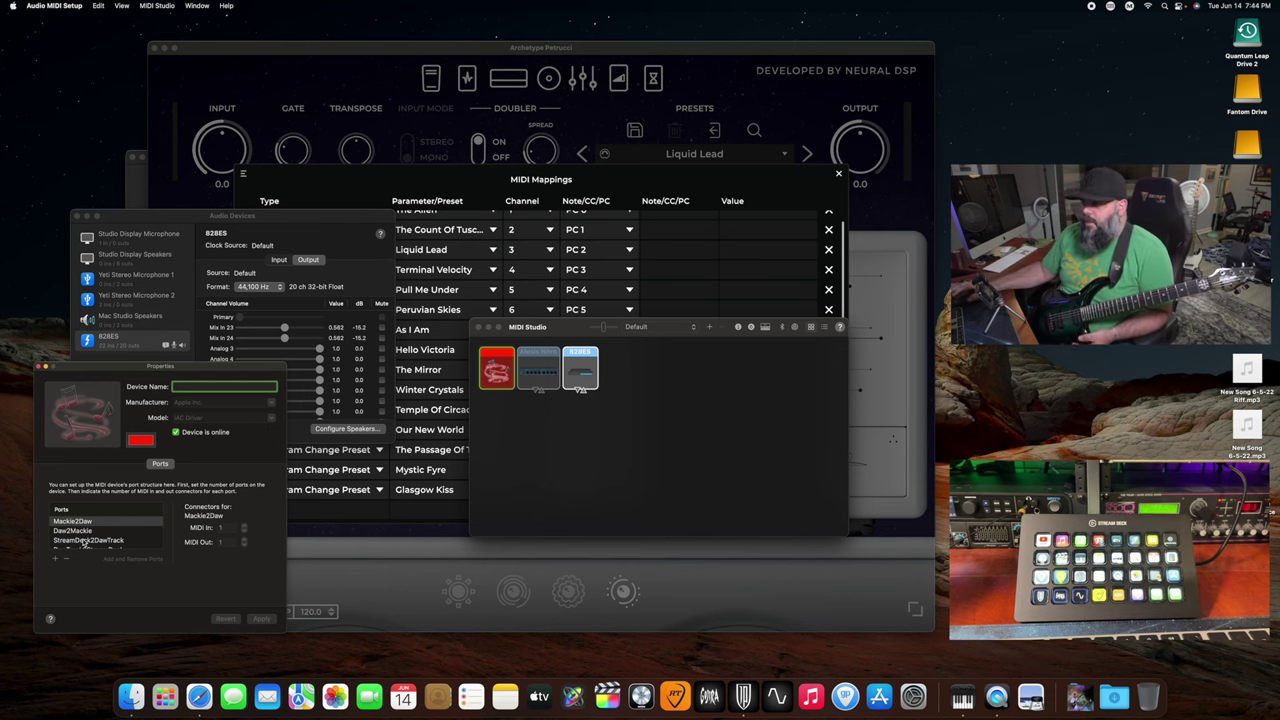
scroll(80, 530, "down", 1)
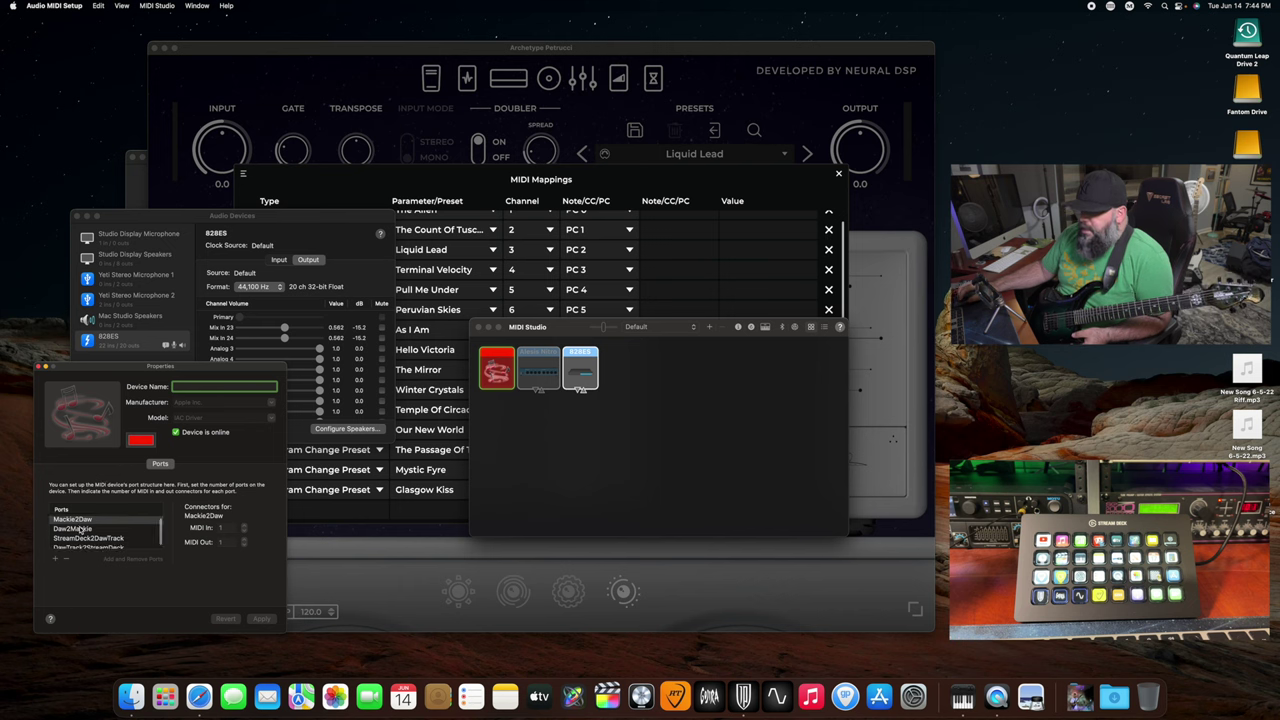
scroll(80, 530, "up", 1)
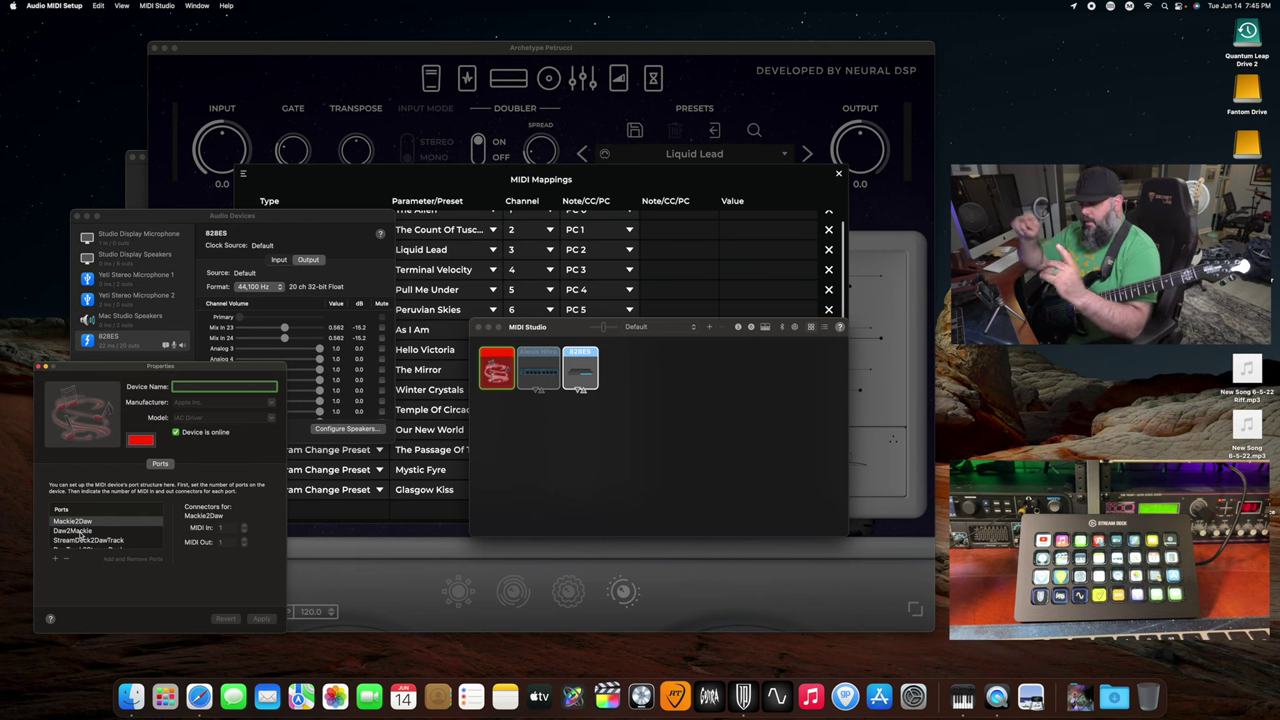
scroll(88, 540, "down", 2)
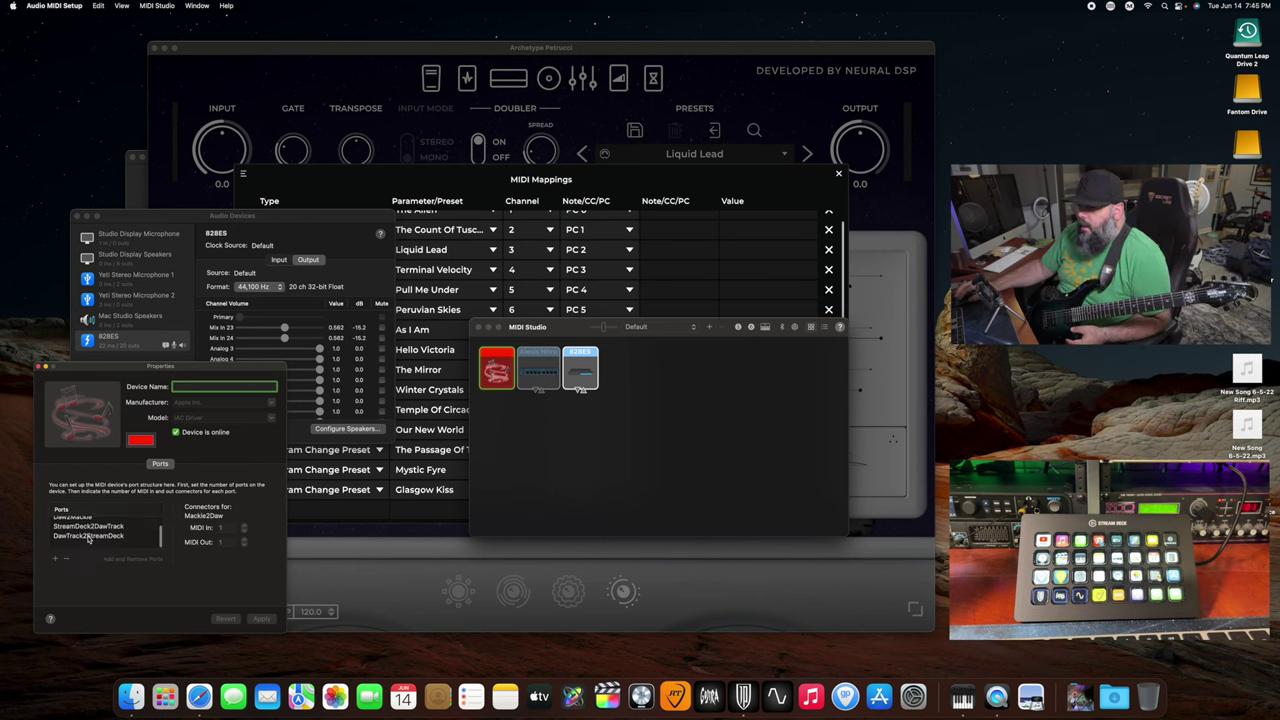
scroll(84, 536, "up", 1)
left_click(80, 535)
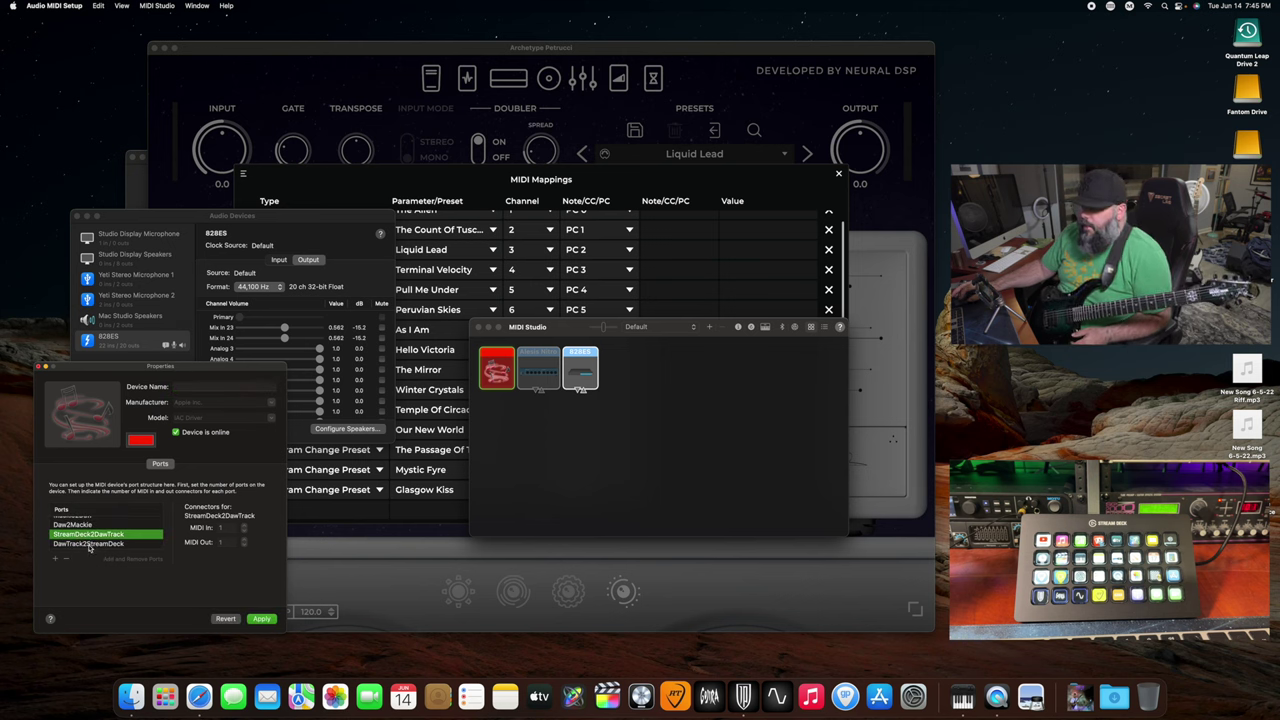
left_click(89, 544)
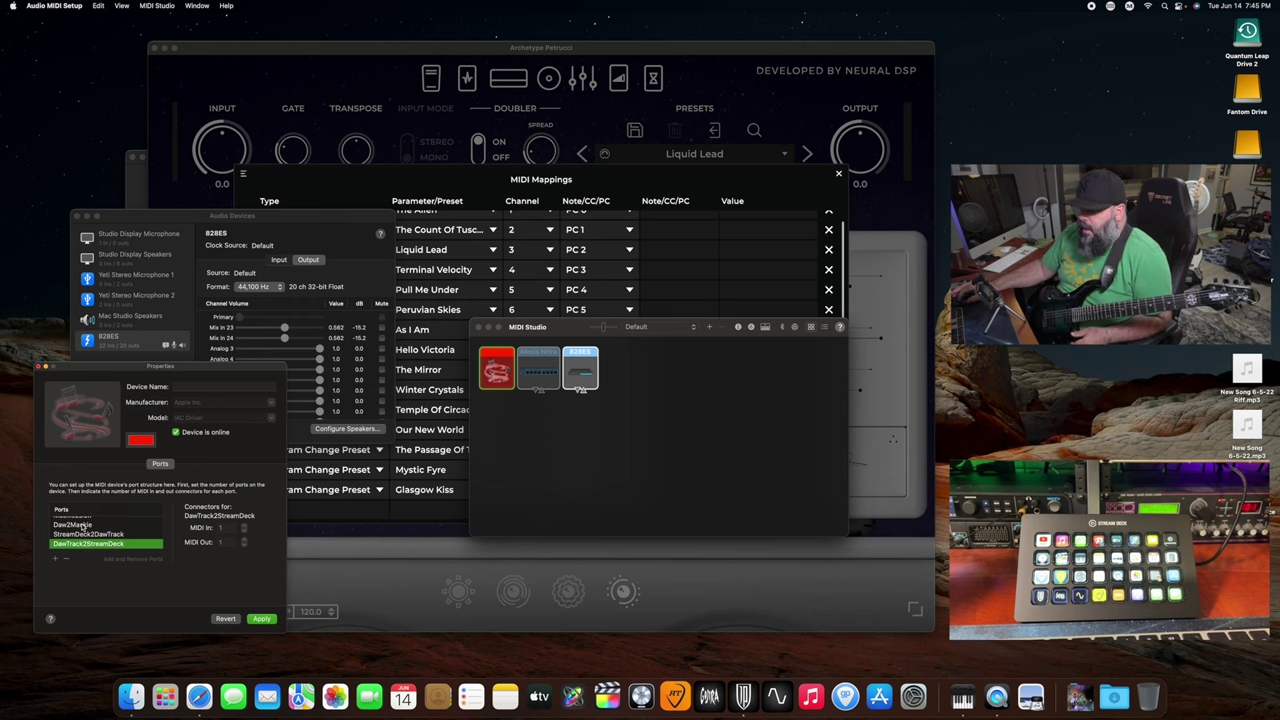
scroll(84, 524, "up", 2)
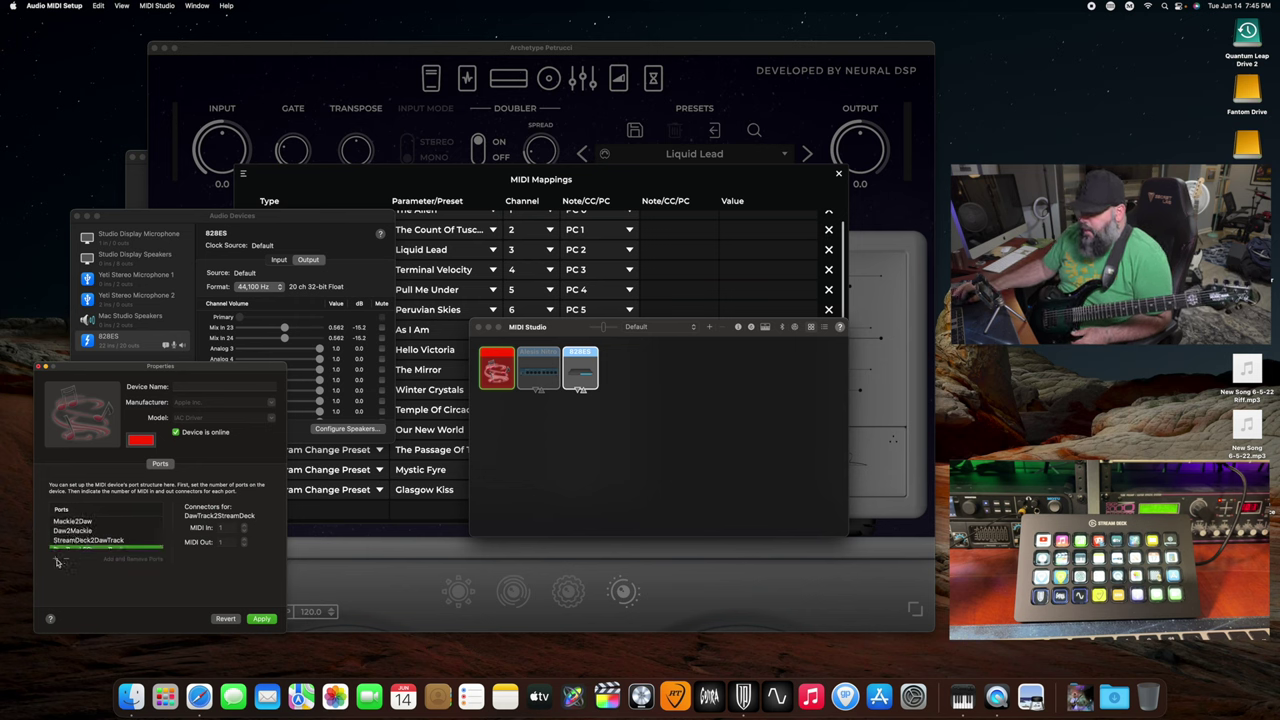
Add a port to the IAC Driver, open its name for editing, and remove the port again.
left_click(56, 559)
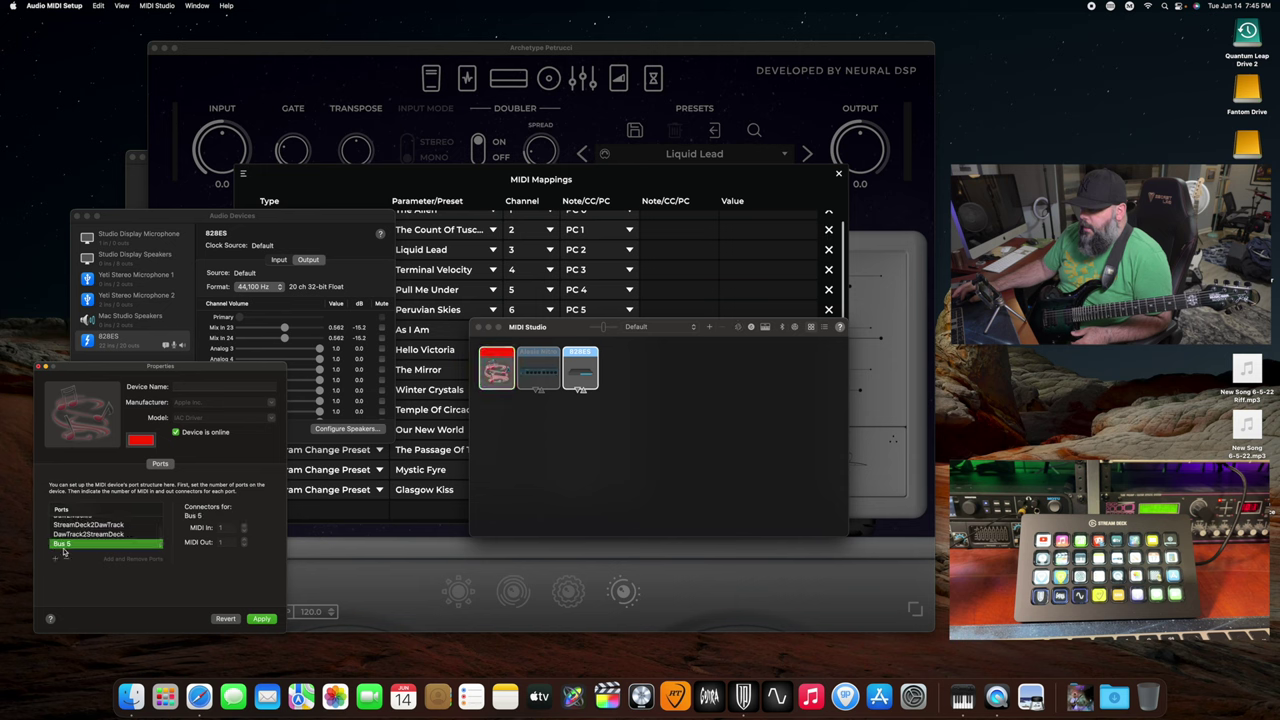
double_click(87, 544)
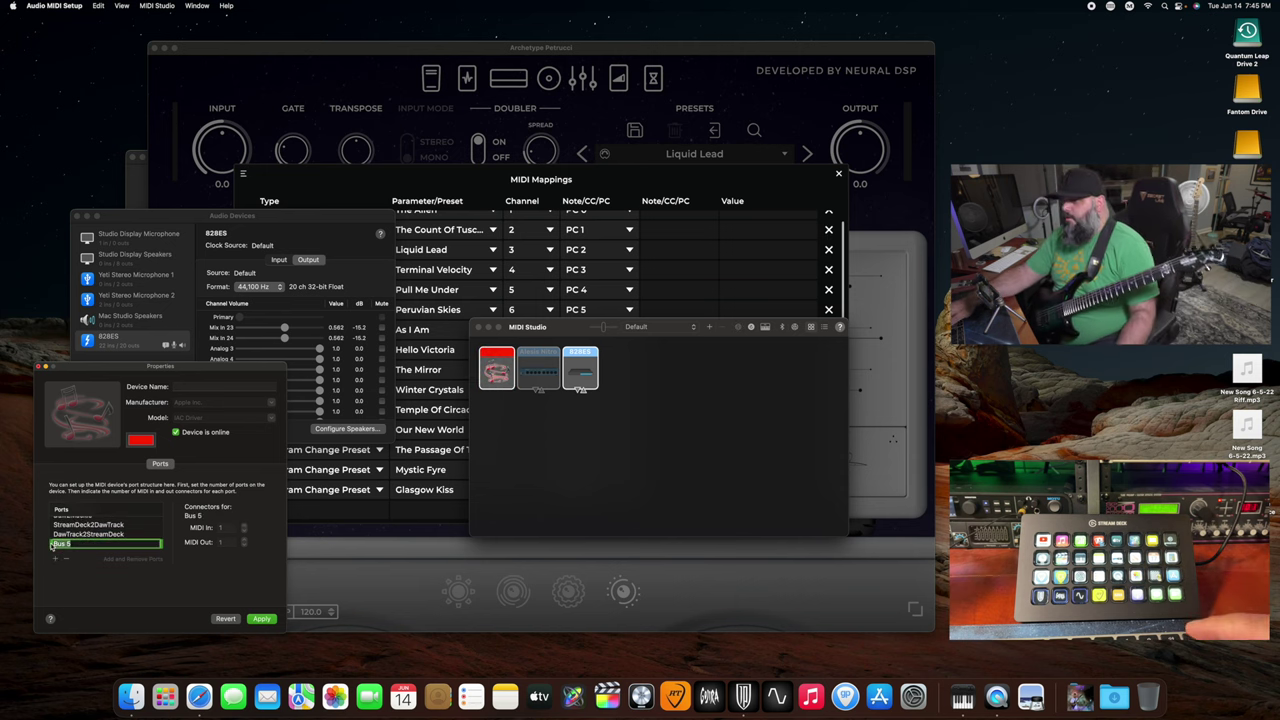
left_click(65, 560)
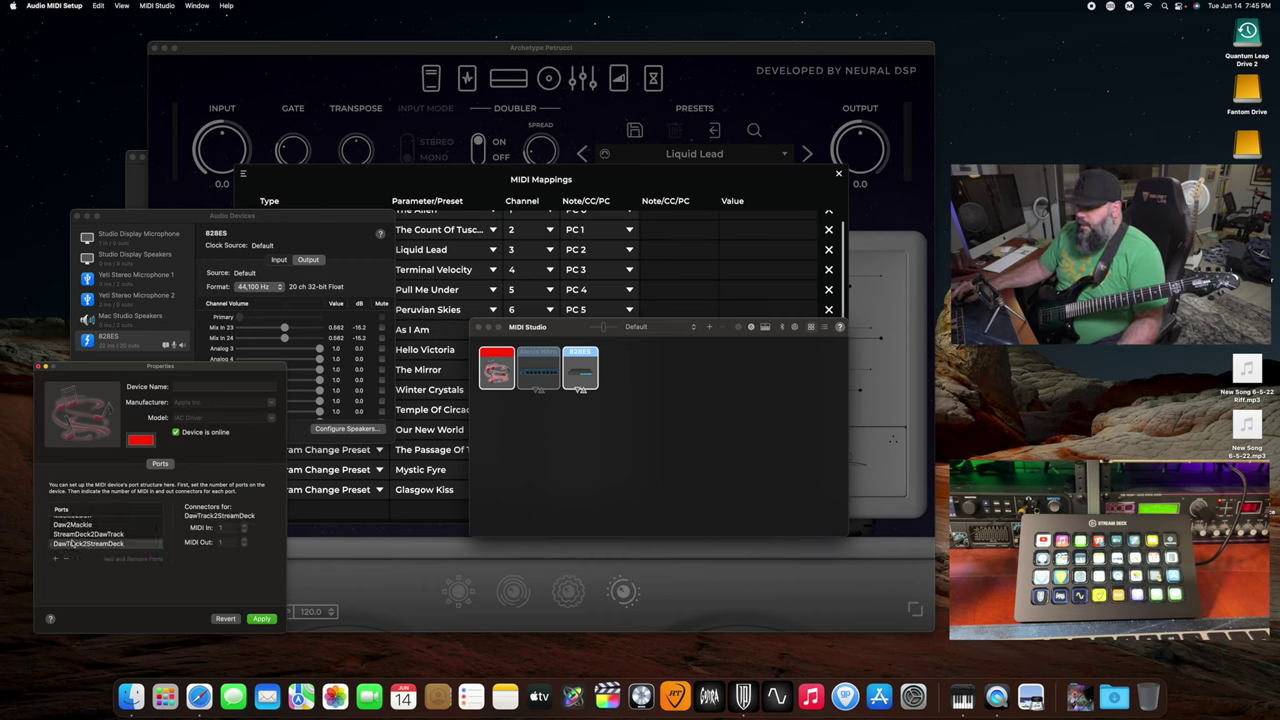
Go through the IAC Driver ports one by one, from Mackie2Daw to DawTrack2StreamDeck.
scroll(74, 528, "up", 2)
left_click(73, 522)
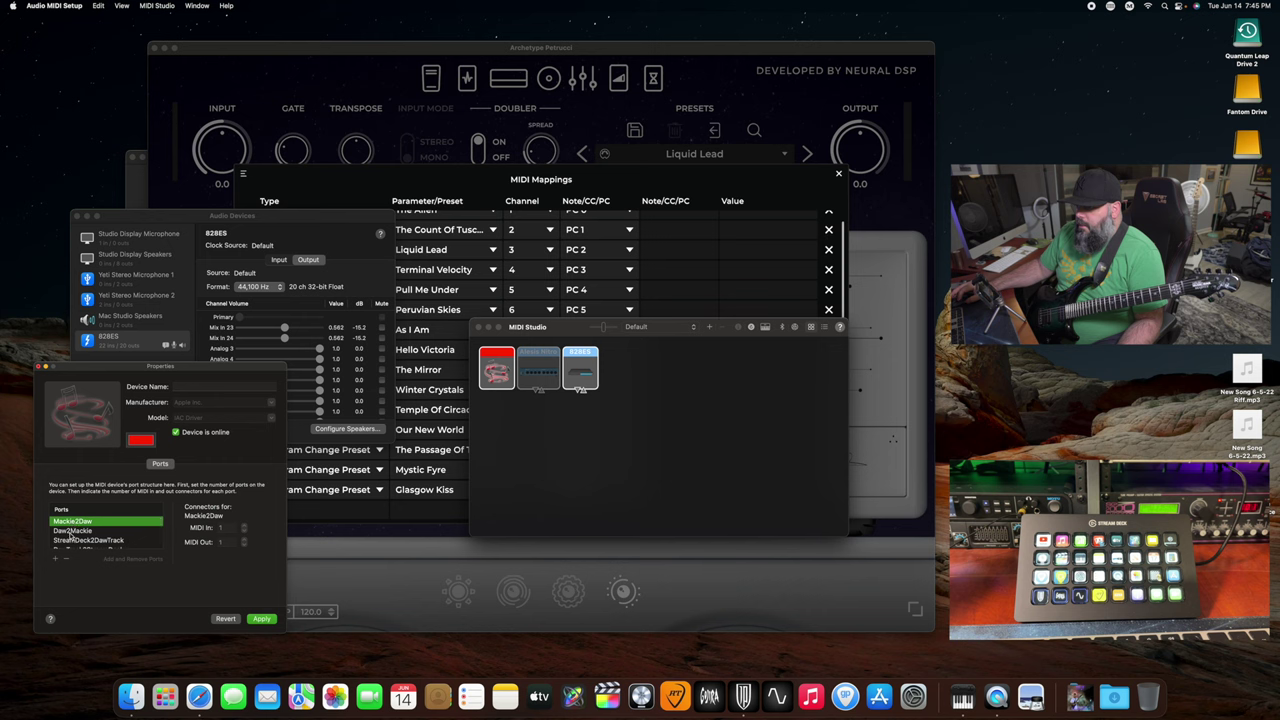
left_click(70, 530)
left_click(79, 540)
scroll(80, 545, "down", 1)
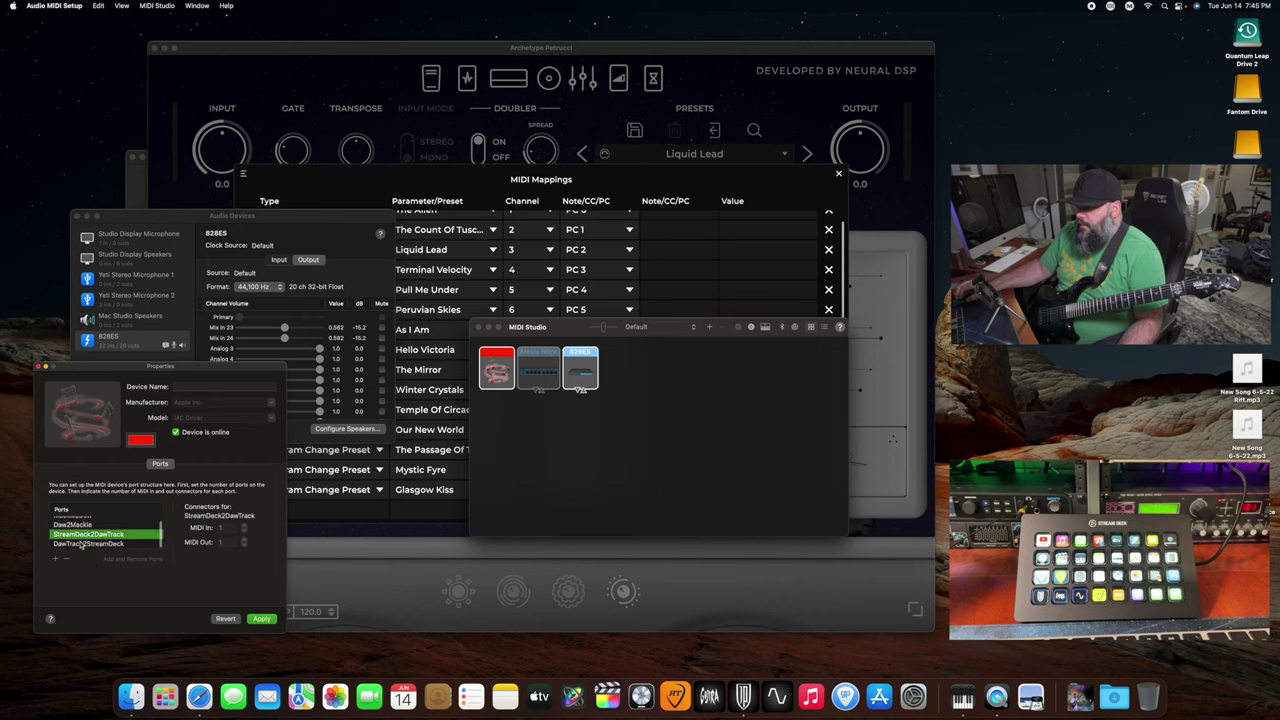
scroll(80, 544, "down", 1)
left_click(80, 544)
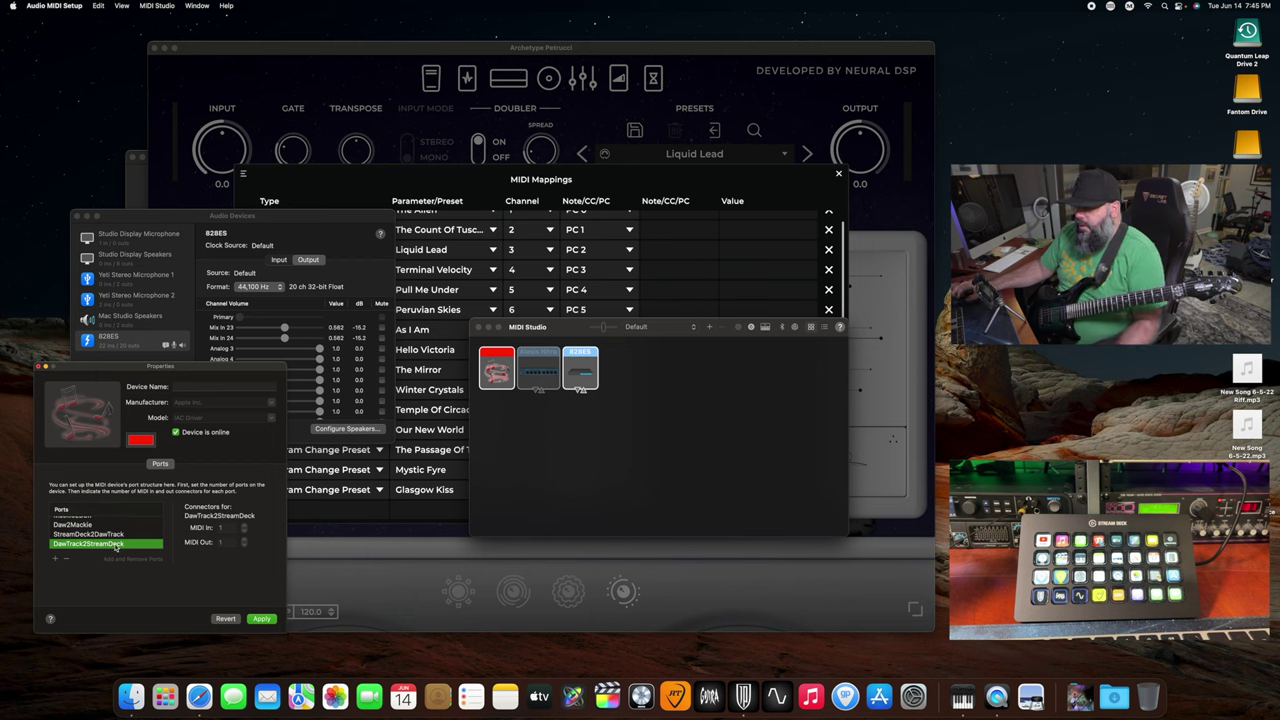
Apply the IAC Driver's port properties and quit Audio MIDI Setup.
left_click(262, 619)
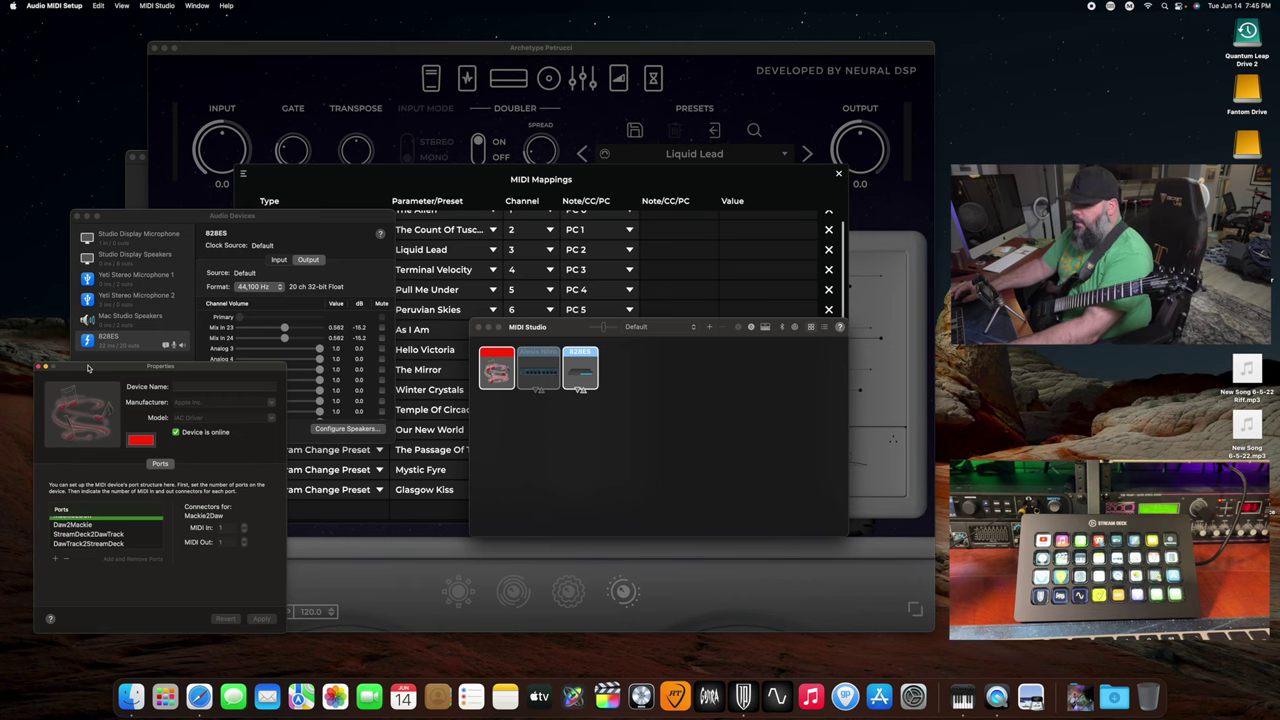
key("super+q")
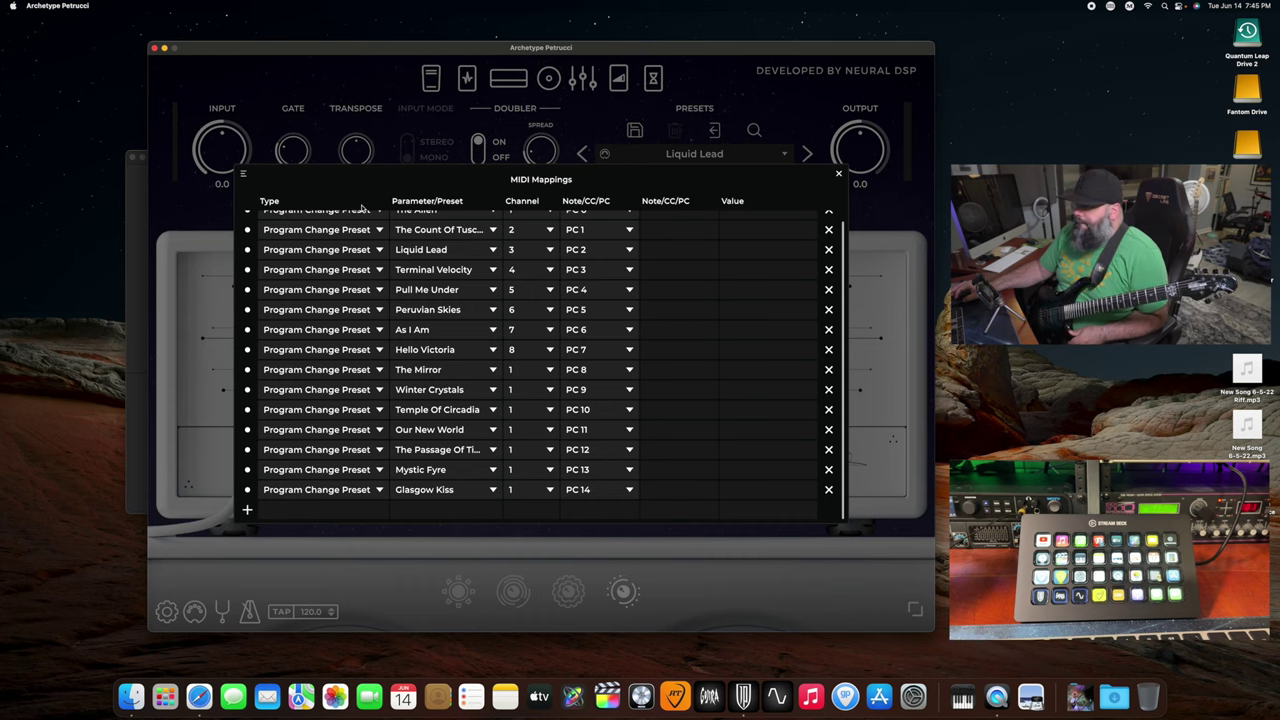
Close Archetype Petrucci's MIDI mappings and check the MIDI input devices in its audio settings.
left_click(840, 175)
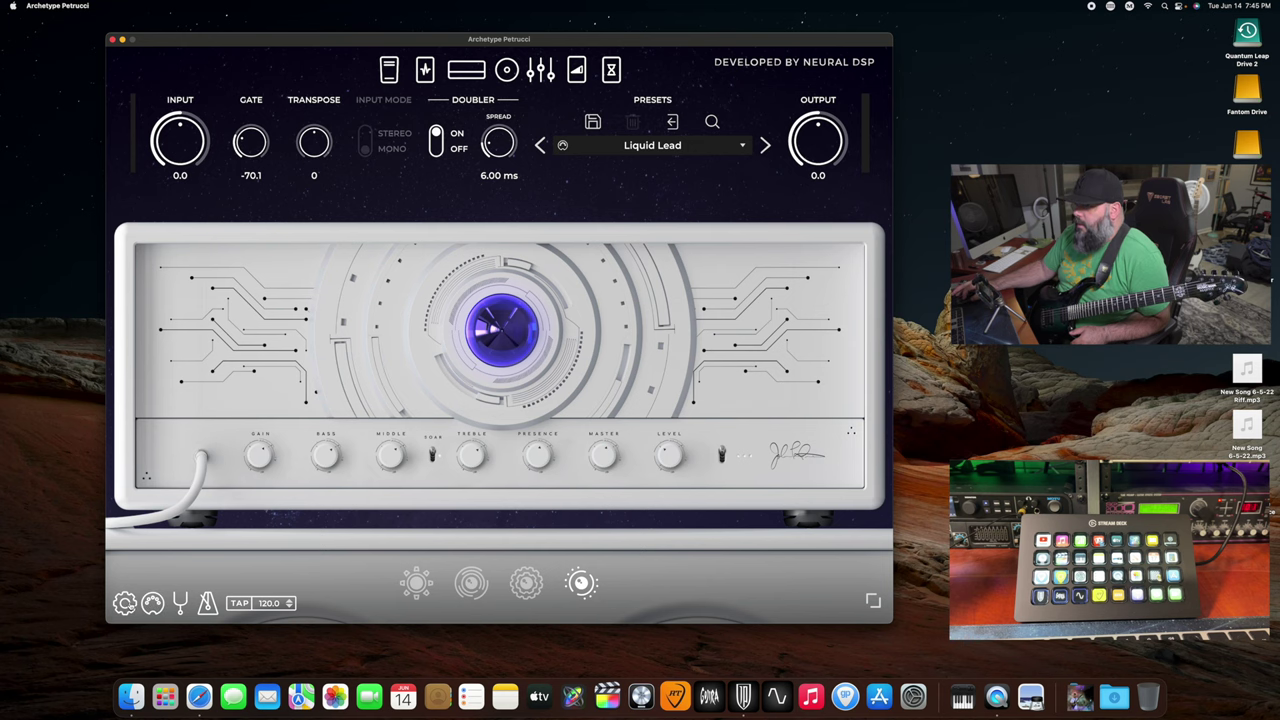
left_click(124, 602)
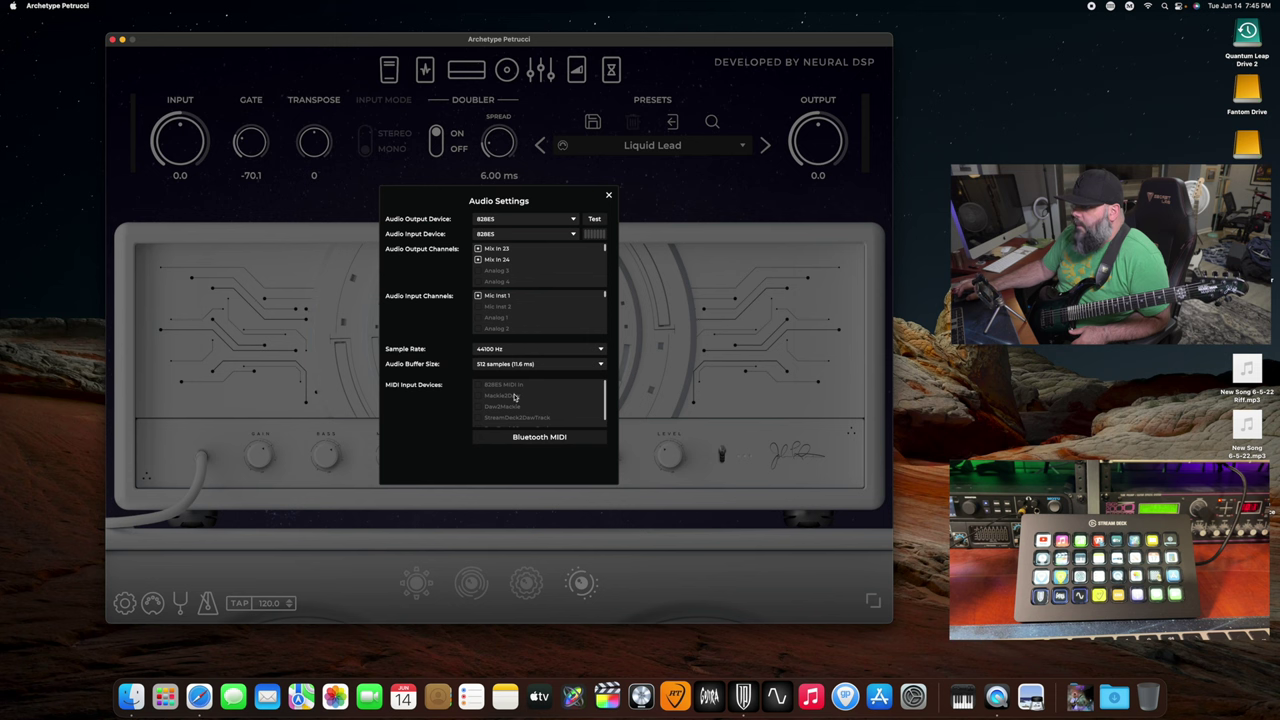
scroll(514, 398, "down", 1)
scroll(514, 398, "up", 1)
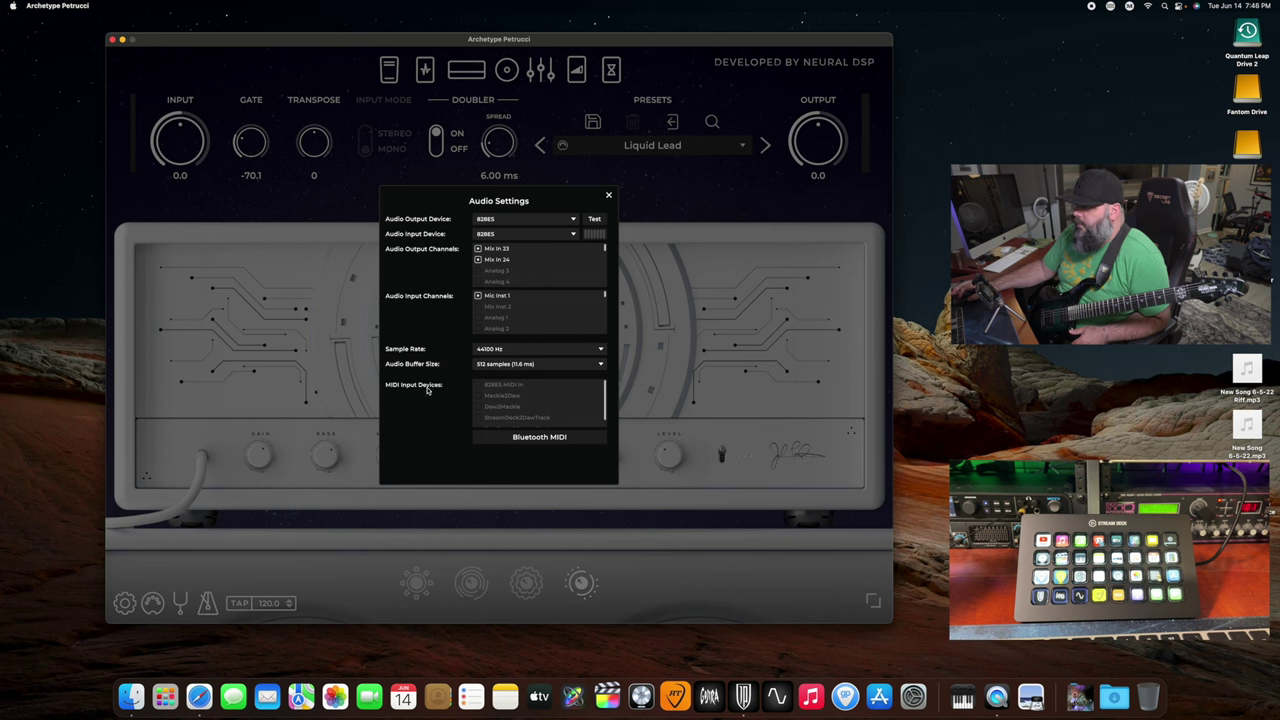
scroll(507, 408, "down", 1)
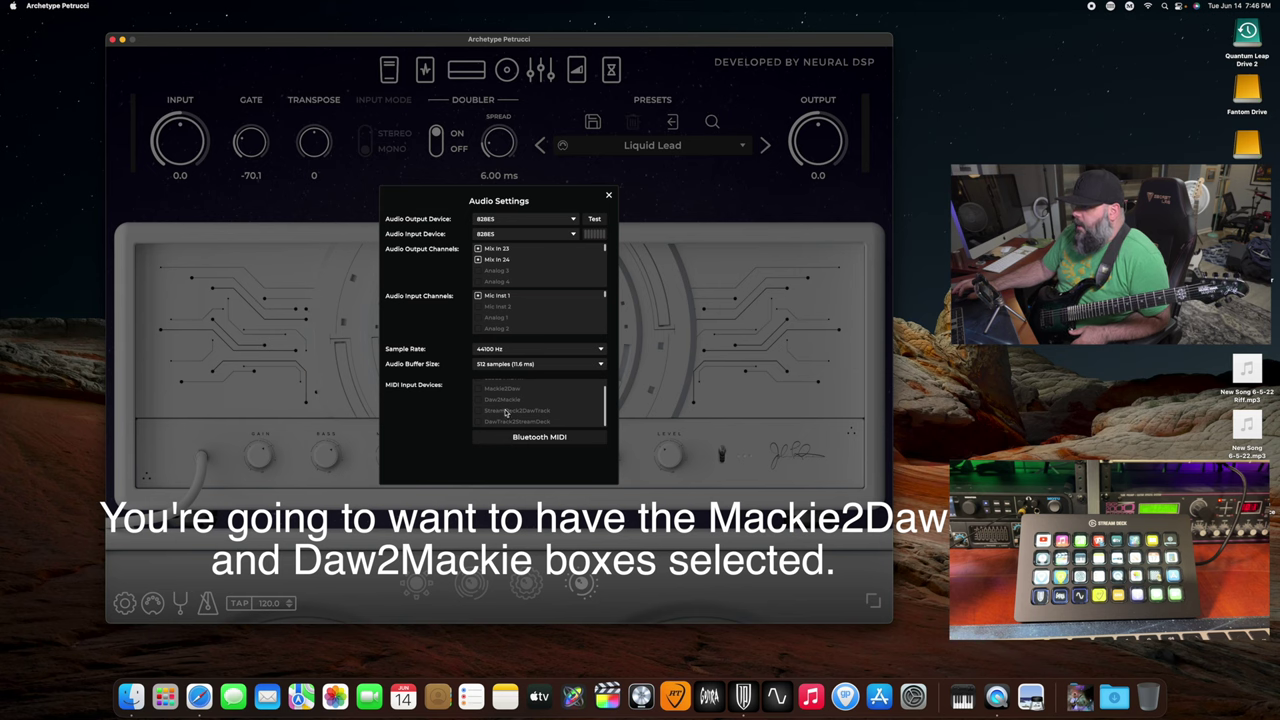
scroll(510, 412, "up", 1)
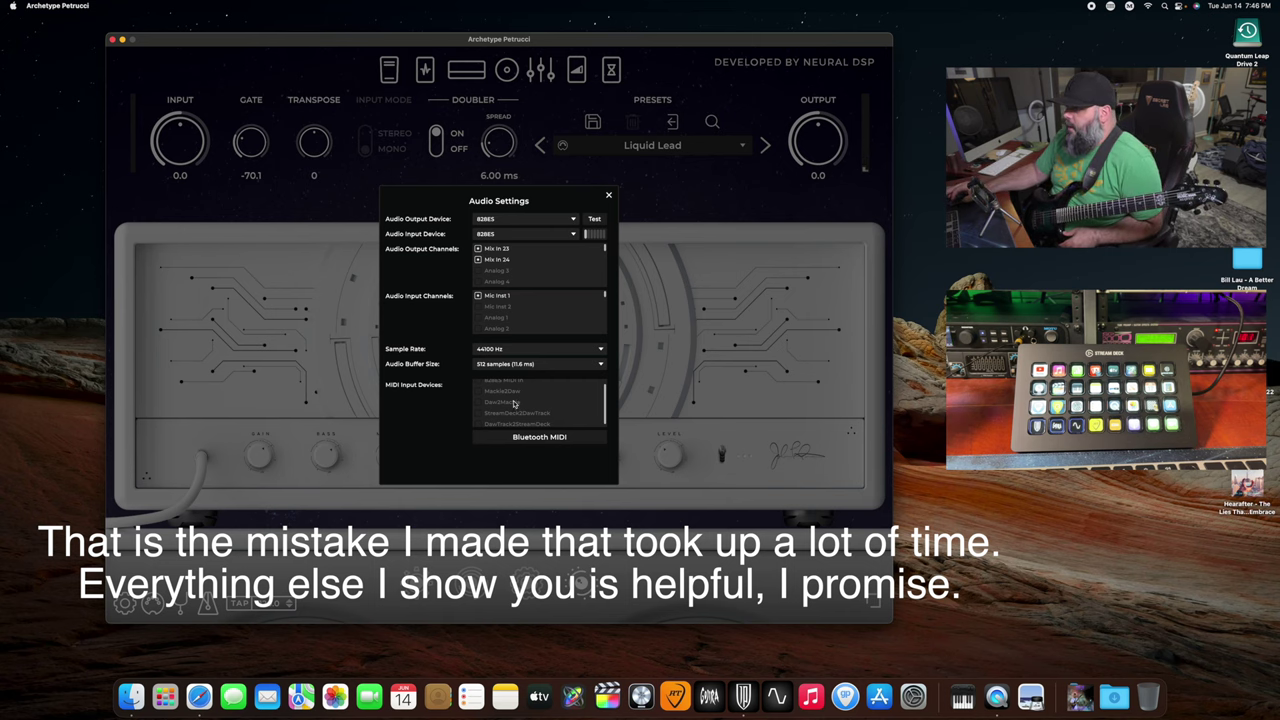
left_click(609, 196)
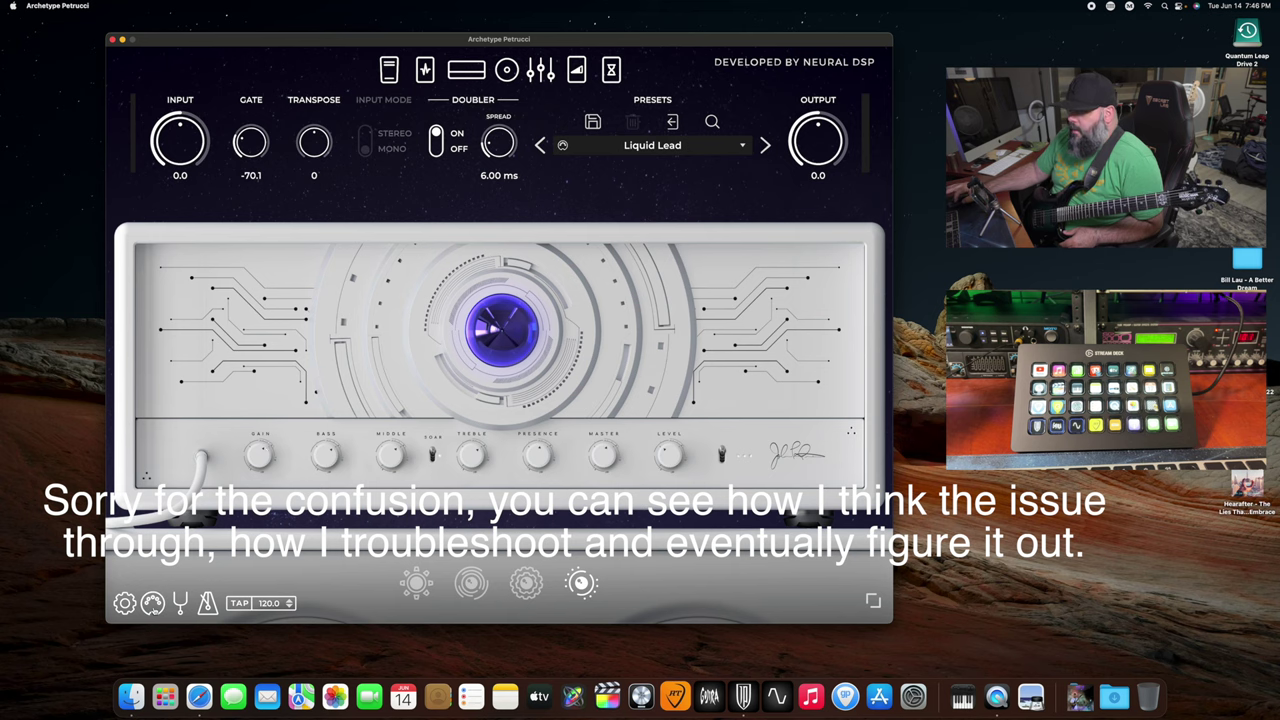
Review Archetype Petrucci's list of Program Change Preset mappings from The Alien to Glasgow Kiss, then close it.
left_click(152, 603)
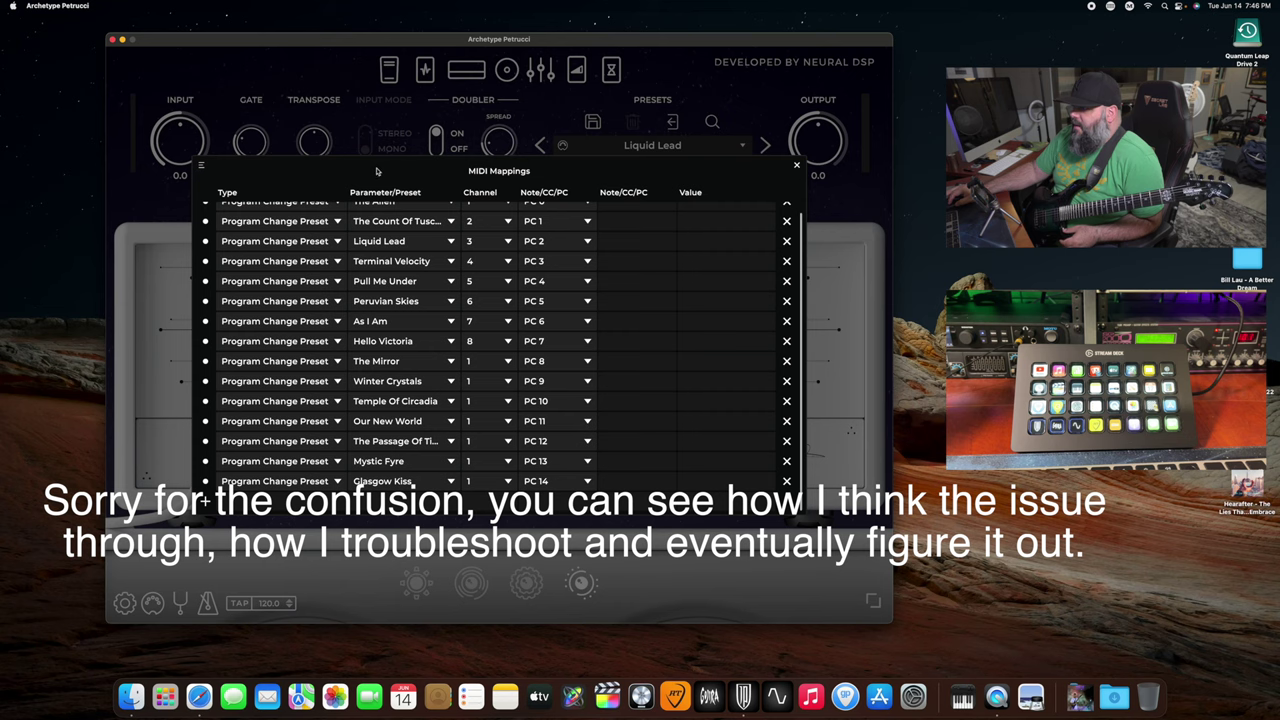
scroll(395, 259, "up", 1)
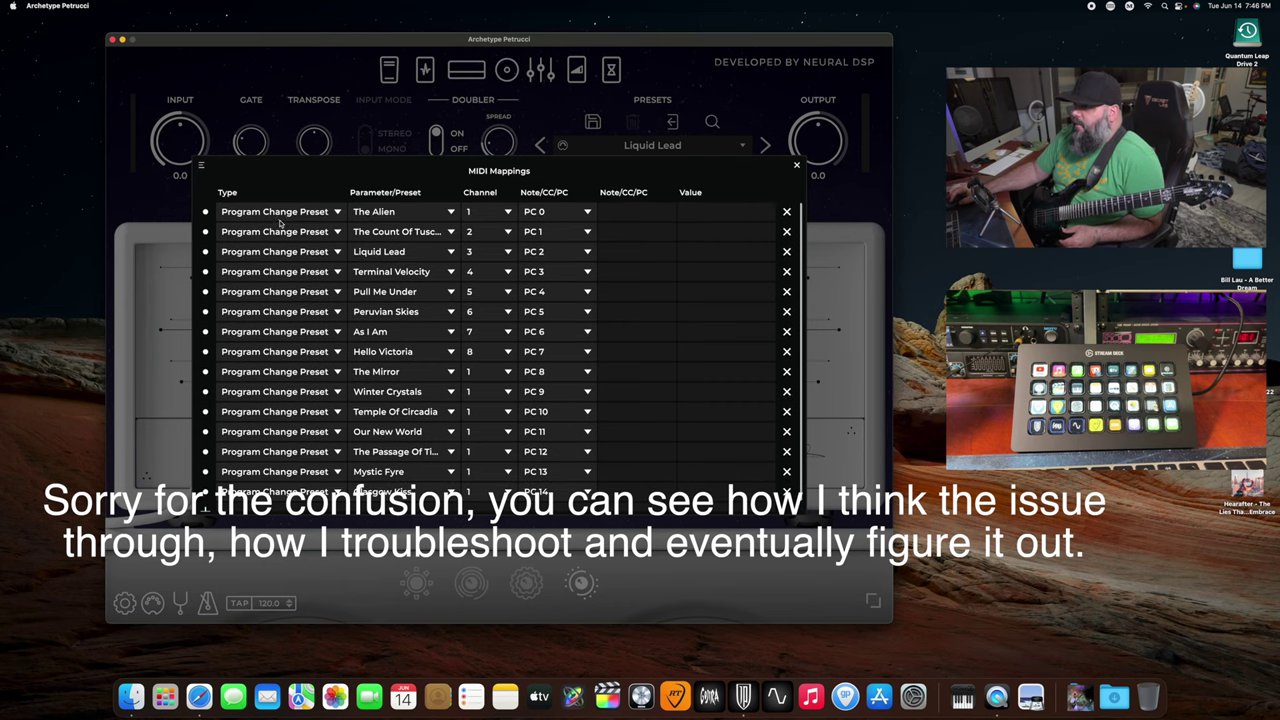
scroll(274, 260, "down", 1)
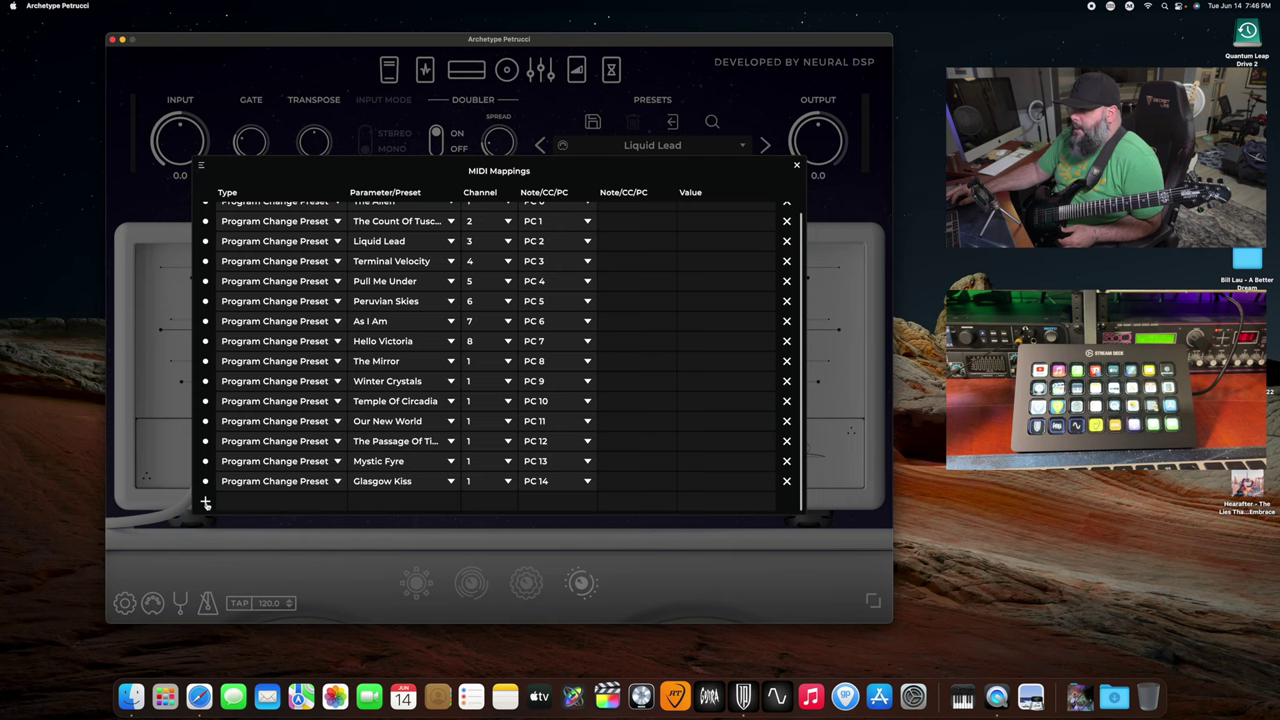
left_click(797, 166)
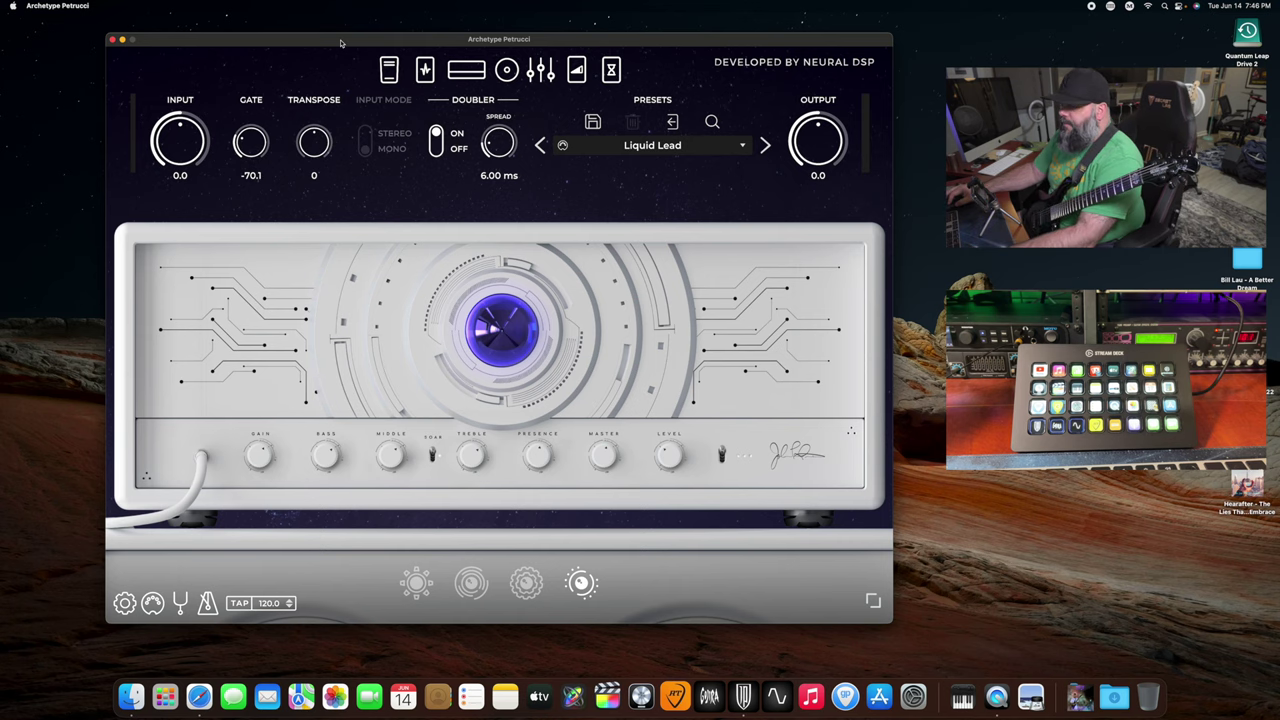
Quit Archetype Petrucci, switch to Stream Deck and open the Gojira folder.
left_click_drag(340, 43, 343, 49)
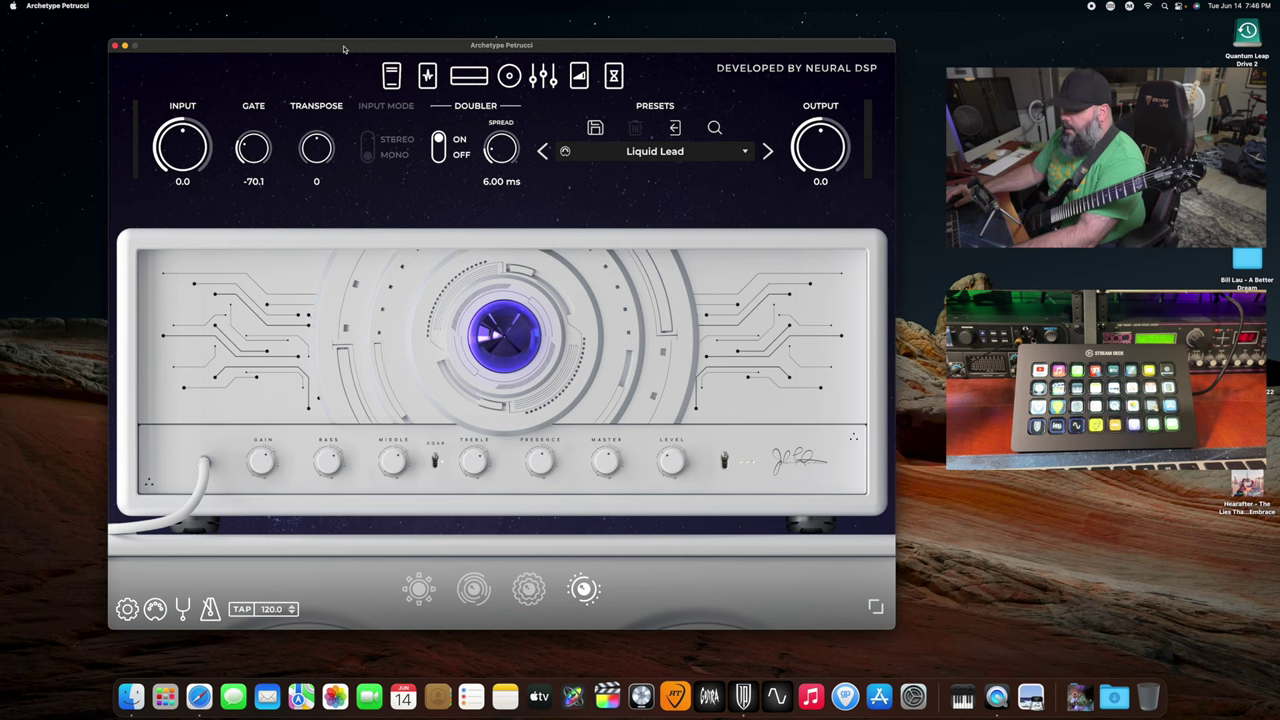
key("super+q")
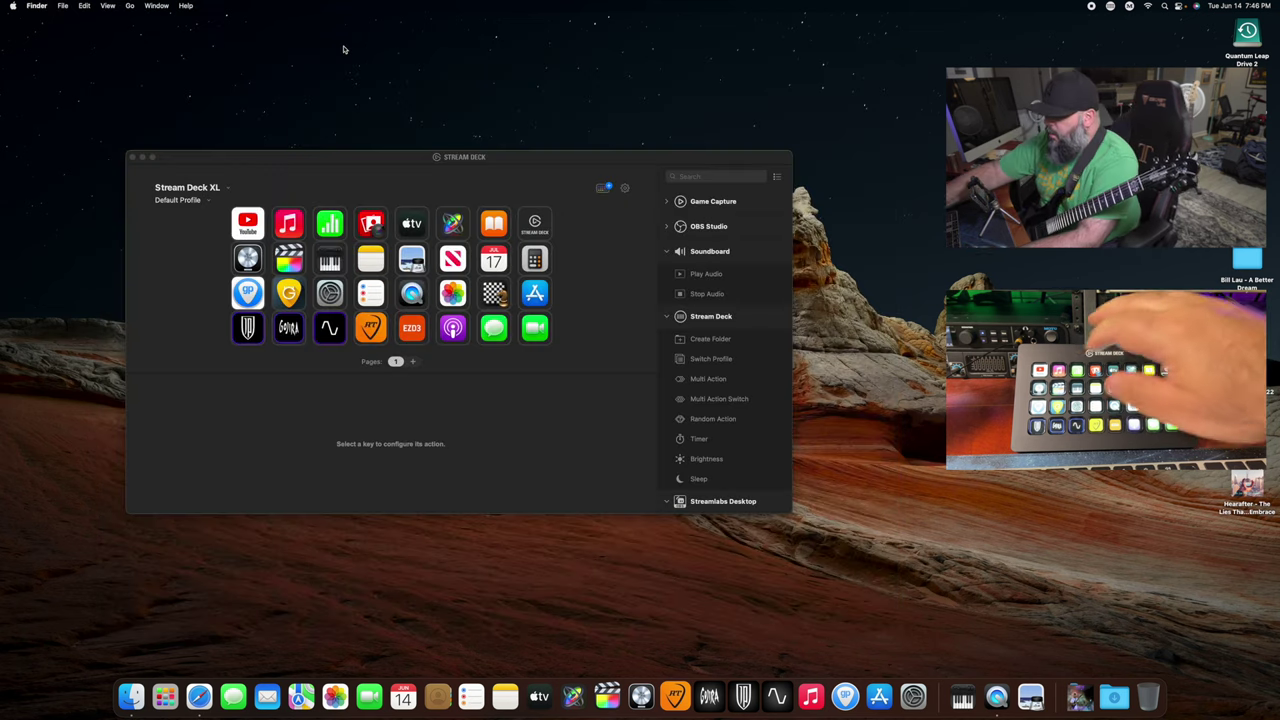
left_click_drag(354, 160, 311, 145)
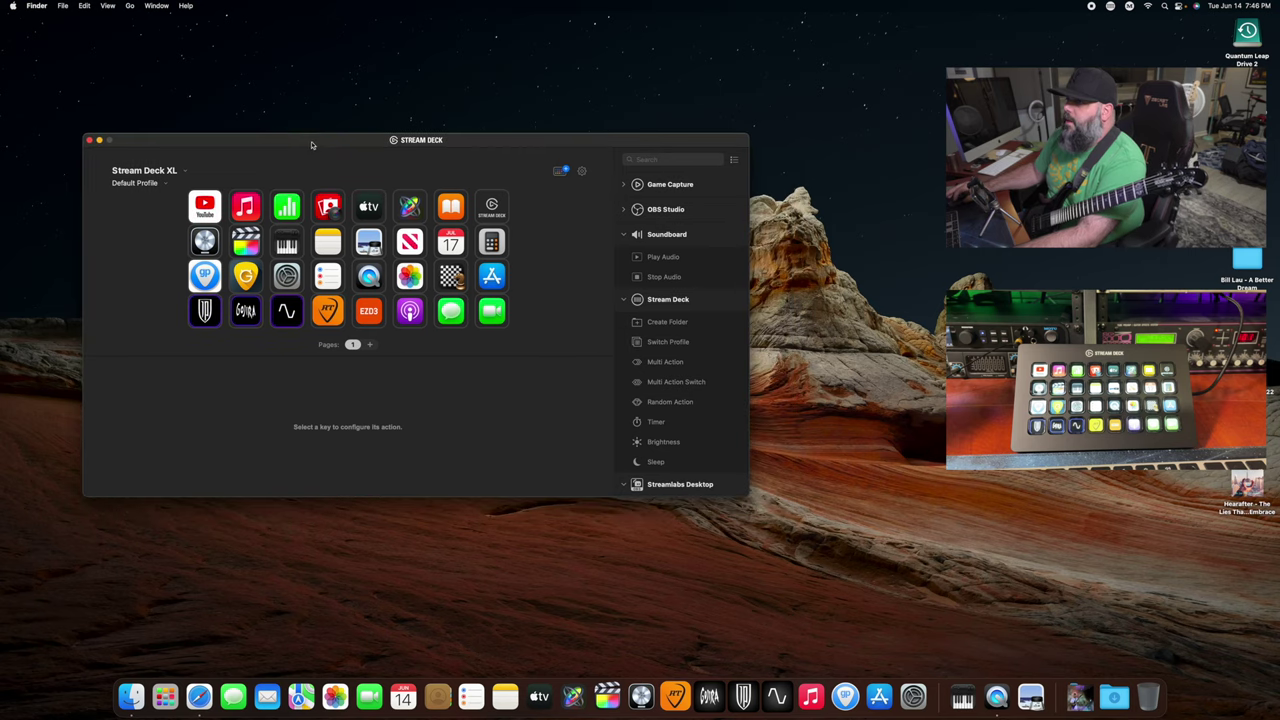
left_click(250, 306)
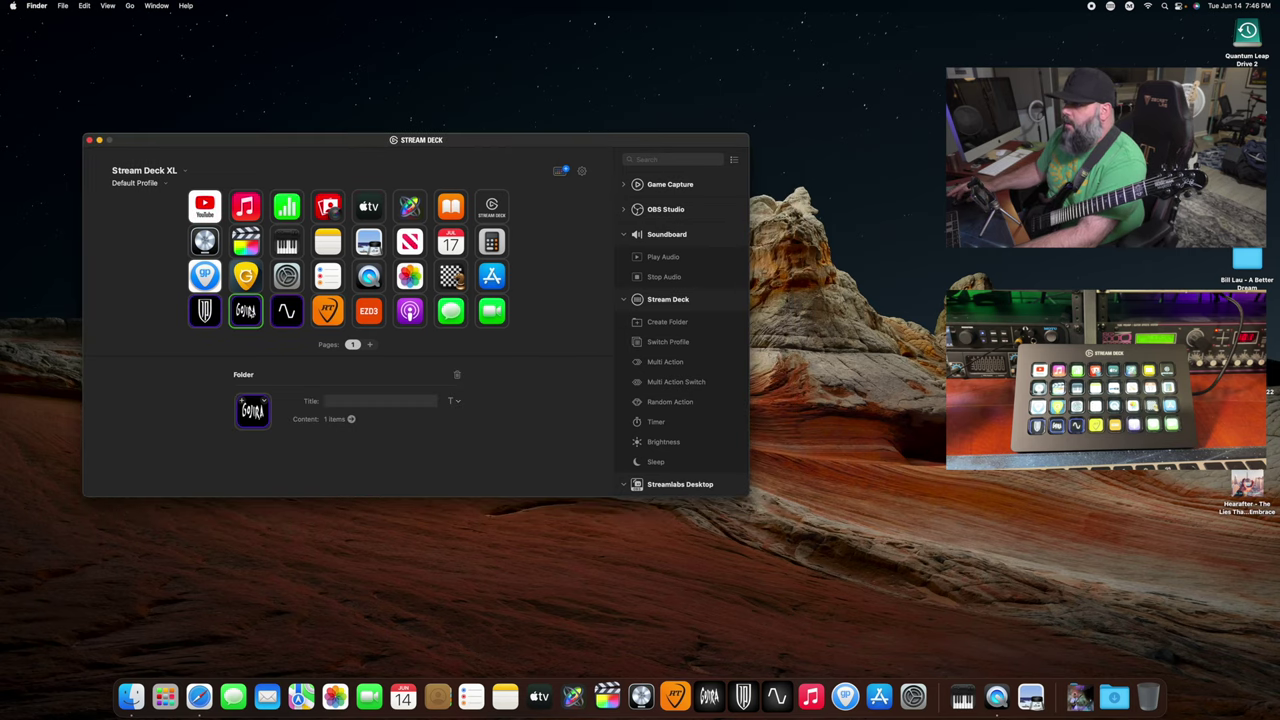
double_click(245, 311)
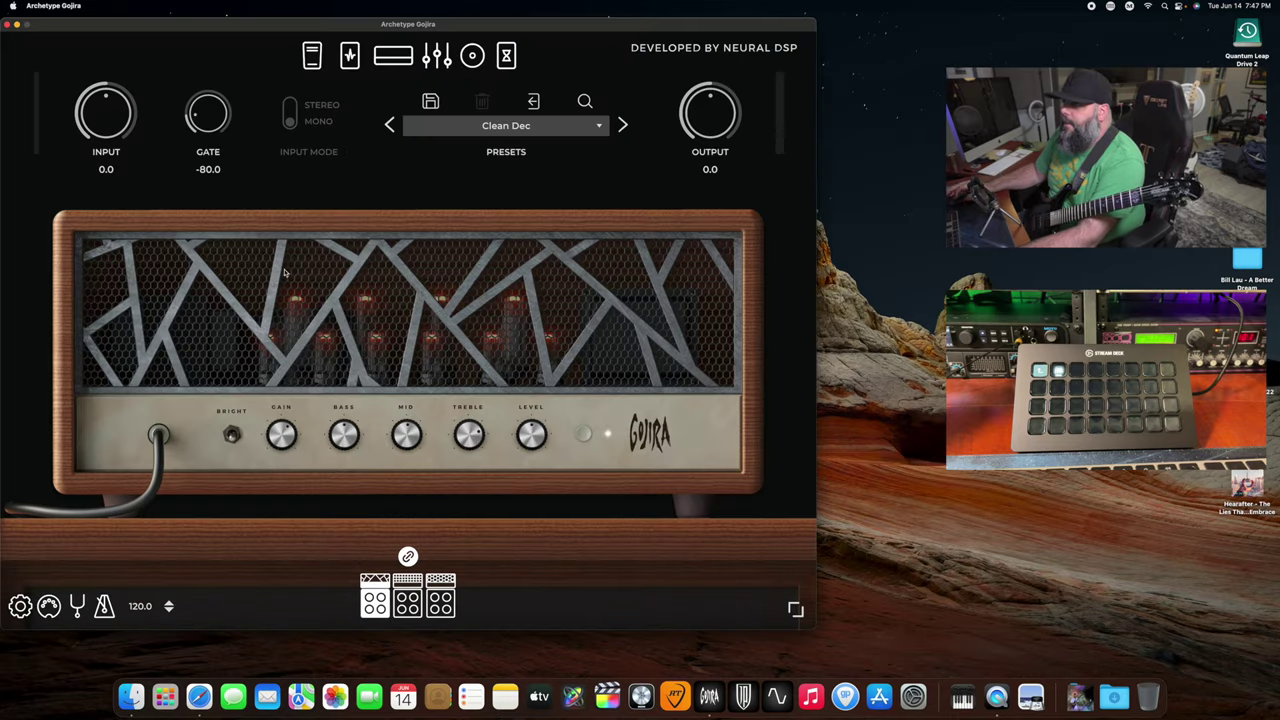
Move the Archetype Gojira window clear of the Stream Deck profile and check the MIDI input devices in its audio settings.
left_click_drag(313, 33, 525, 48)
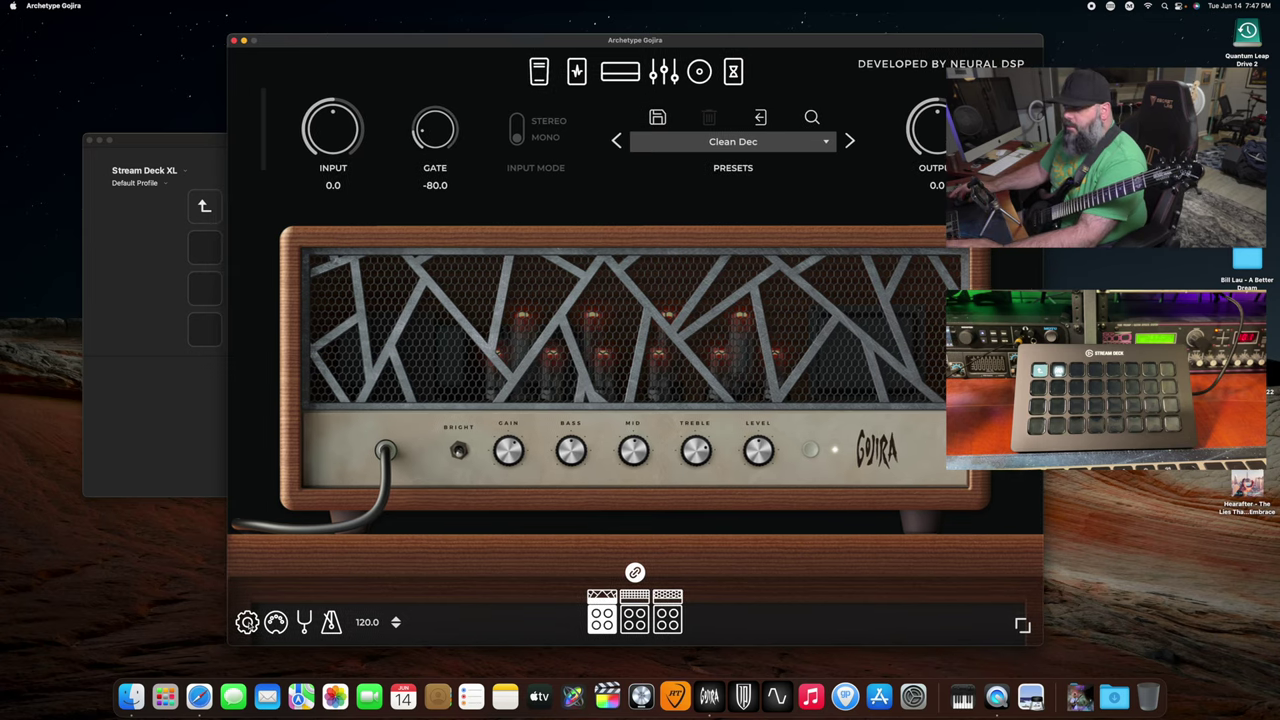
key("super+comma")
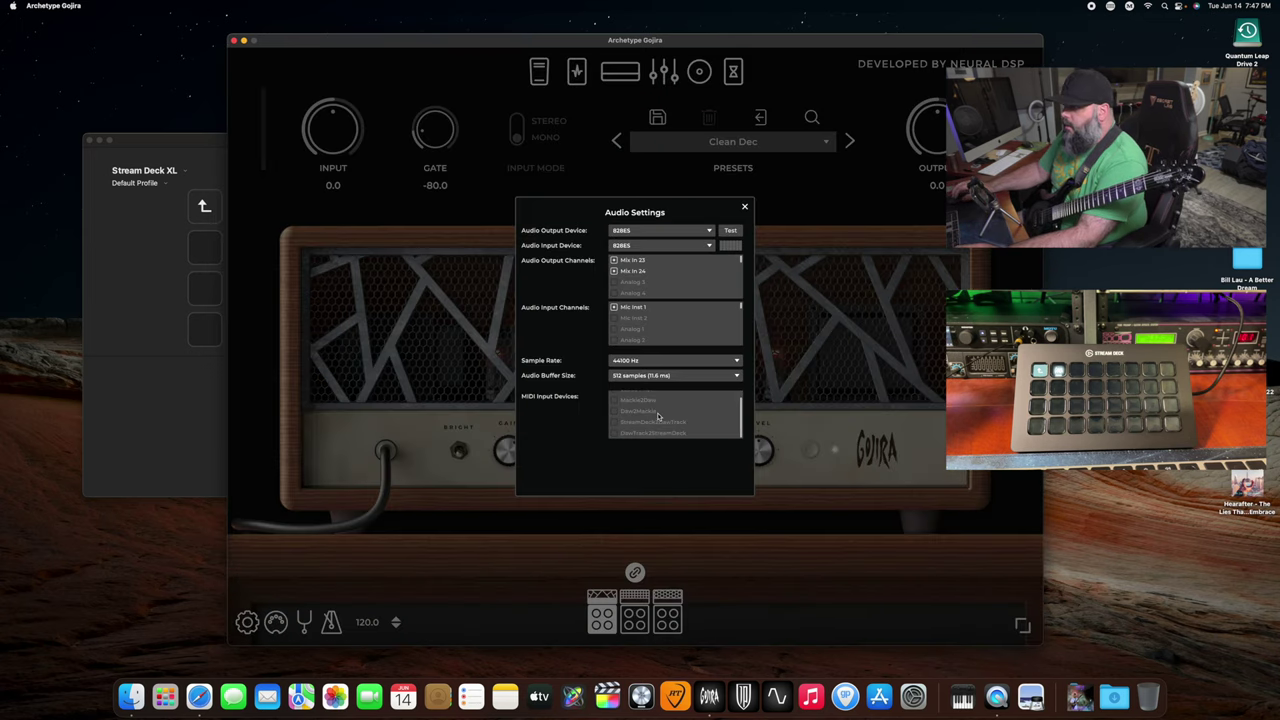
scroll(658, 416, "up", 1)
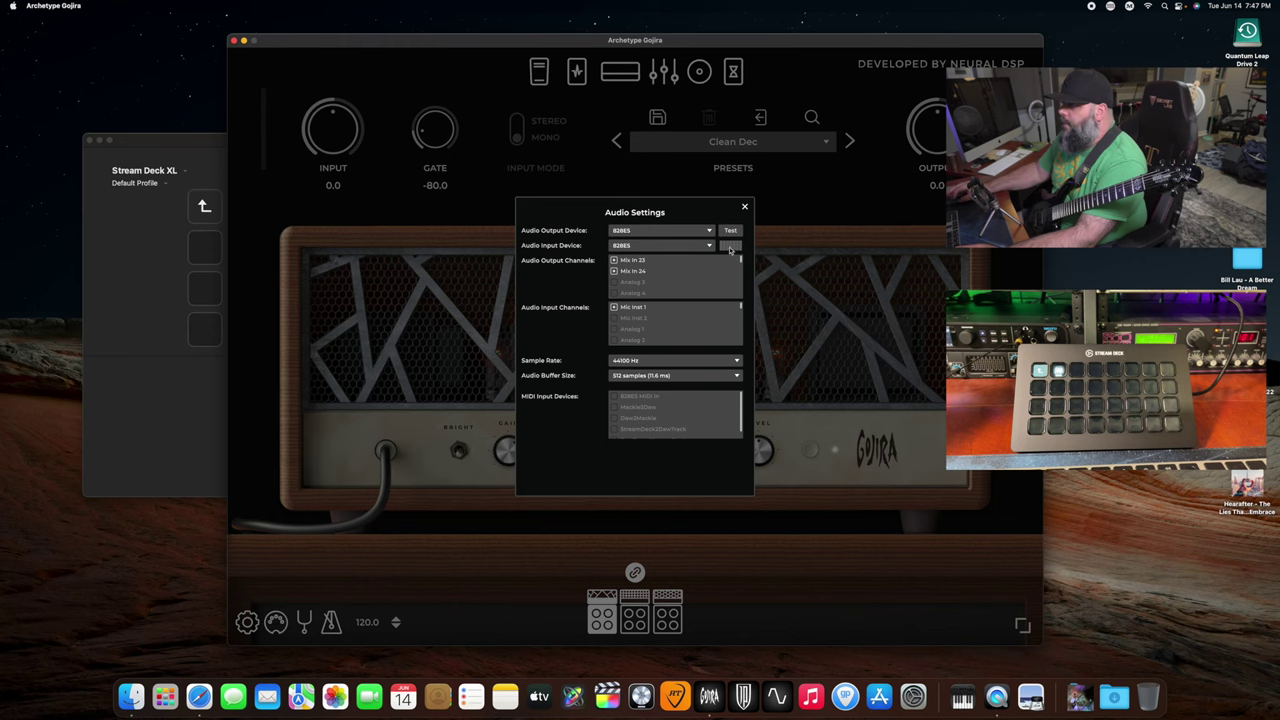
left_click(746, 208)
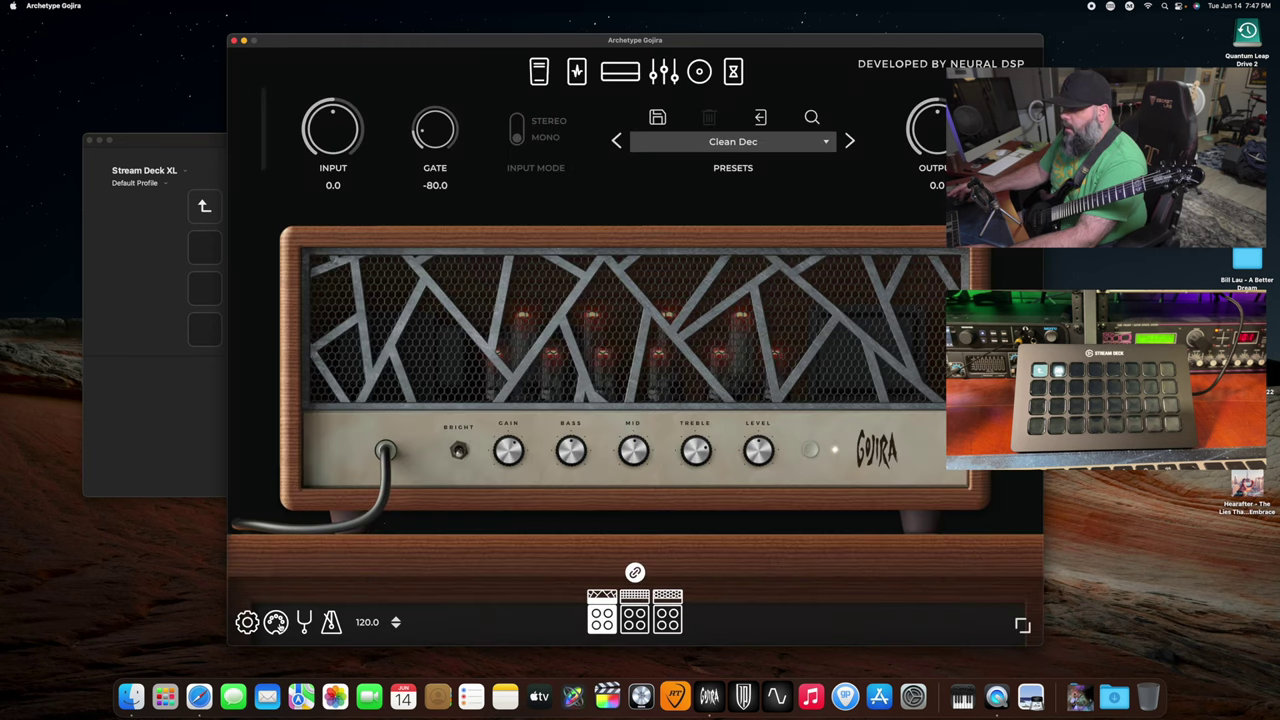
Add a Program Change Preset MIDI mapping for the SICK-A preset in Archetype Gojira.
left_click(277, 622)
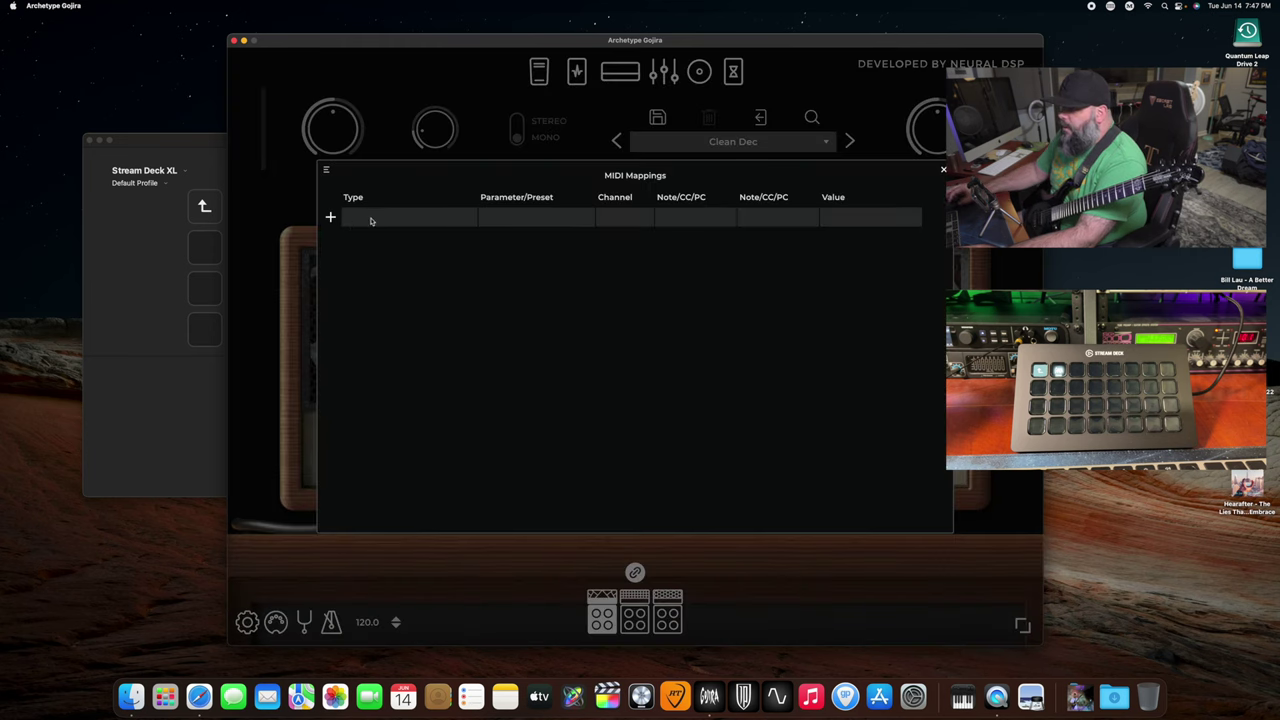
left_click(330, 218)
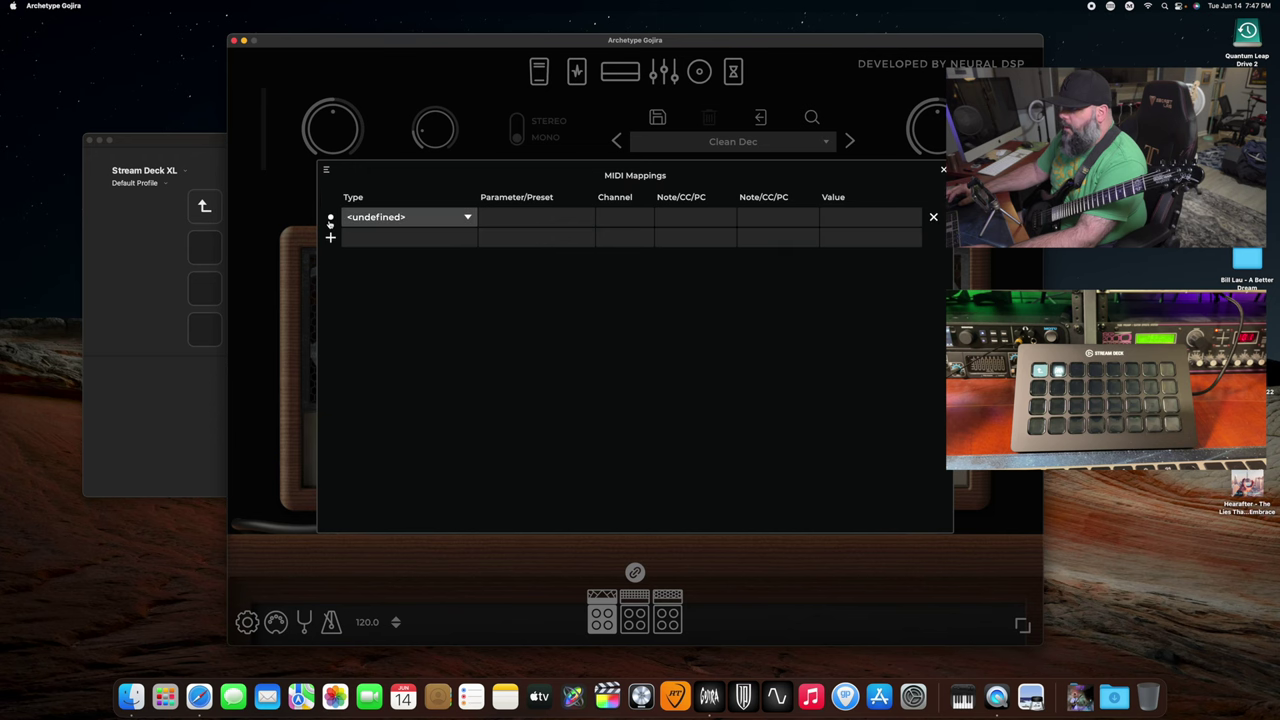
left_click(391, 221)
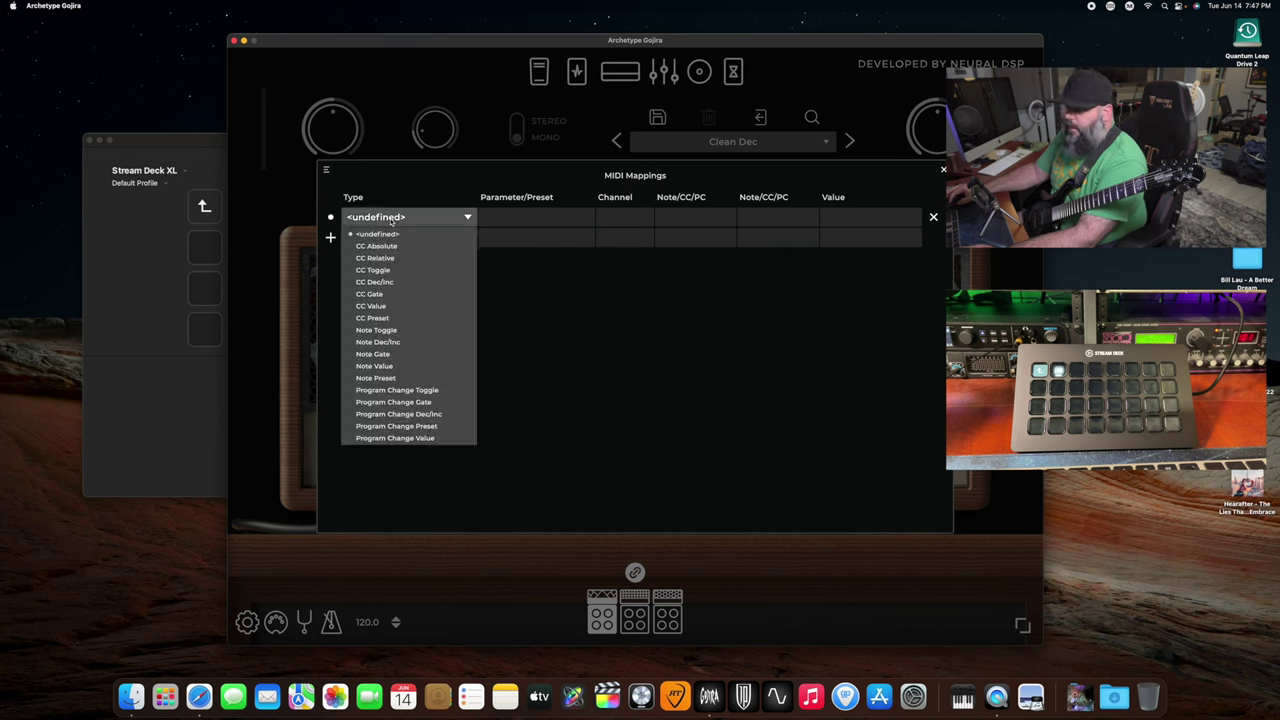
left_click(395, 427)
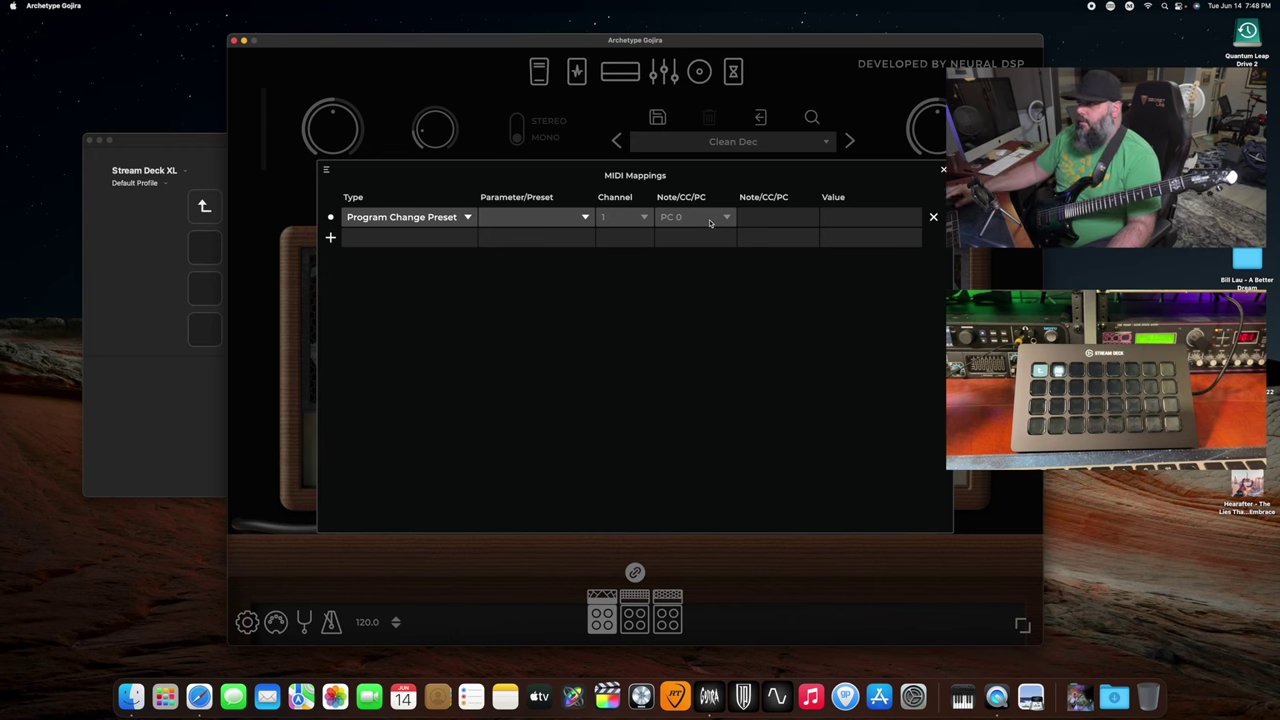
left_click(564, 216)
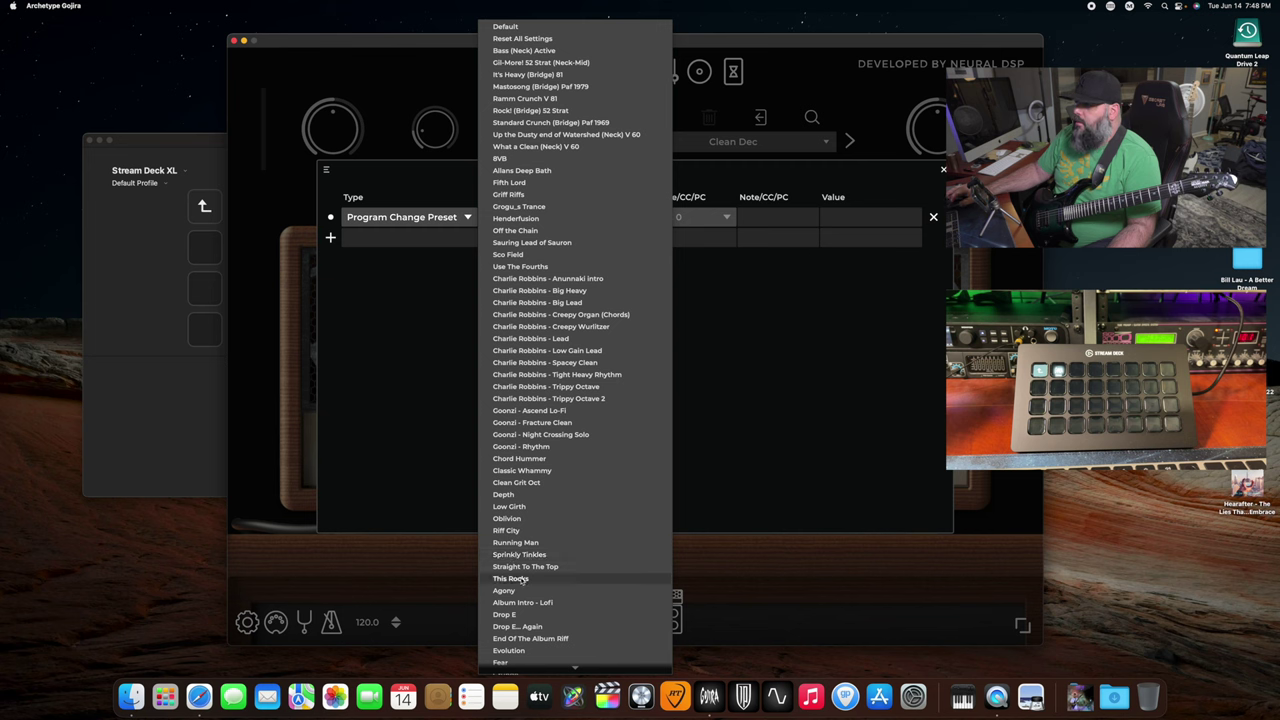
scroll(510, 463, "down", 5)
scroll(510, 463, "down", 15)
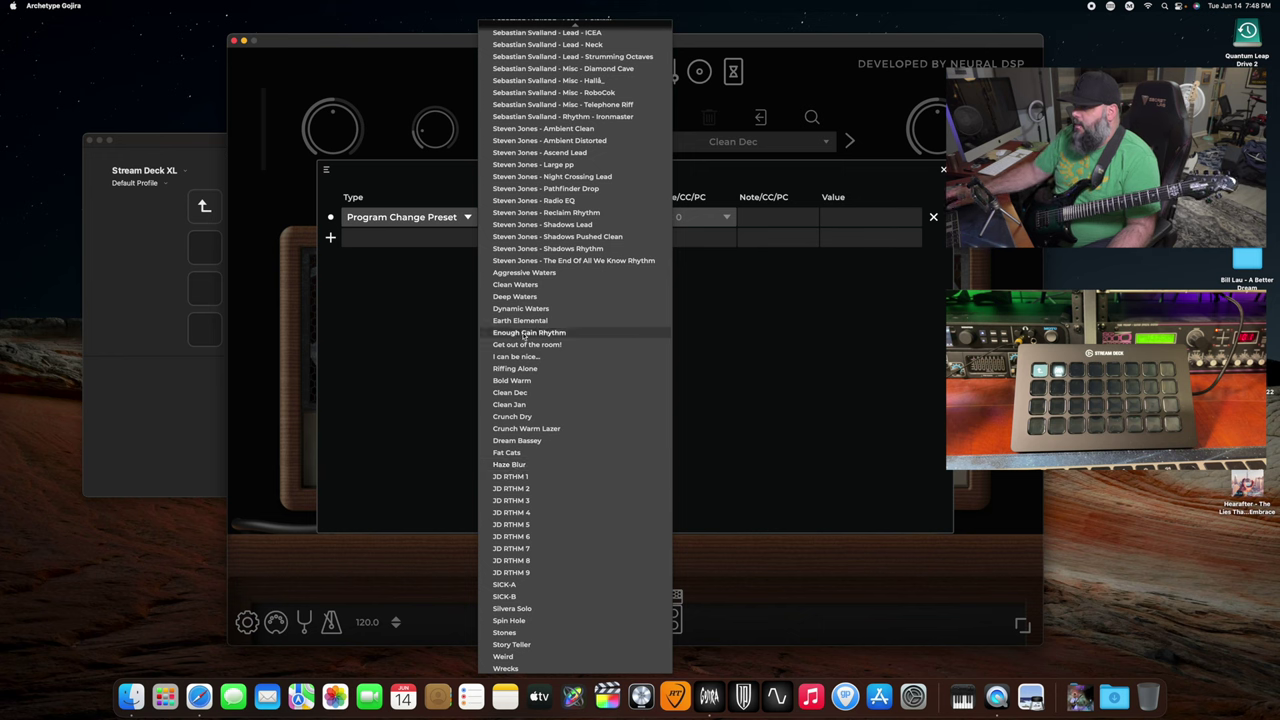
left_click(505, 585)
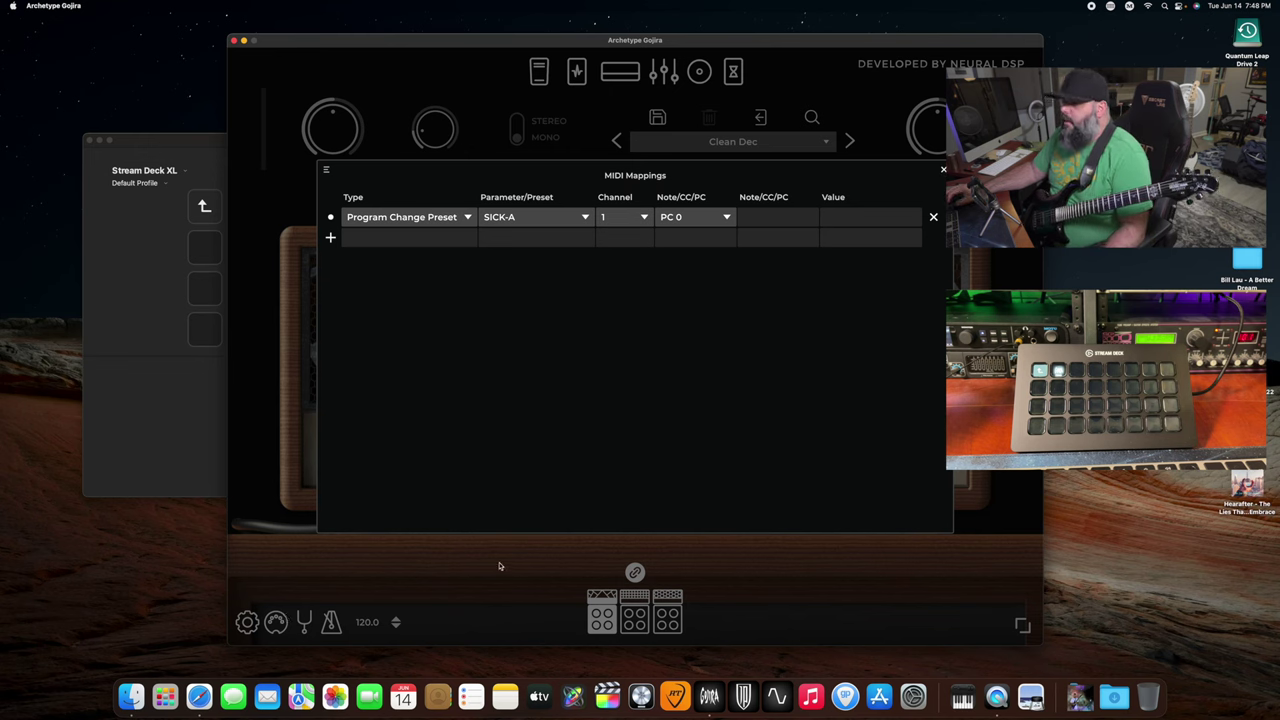
Switch to Stream Deck, examine The Alien's program change key in the Petrucci folder, and look through the available actions.
left_click(176, 412)
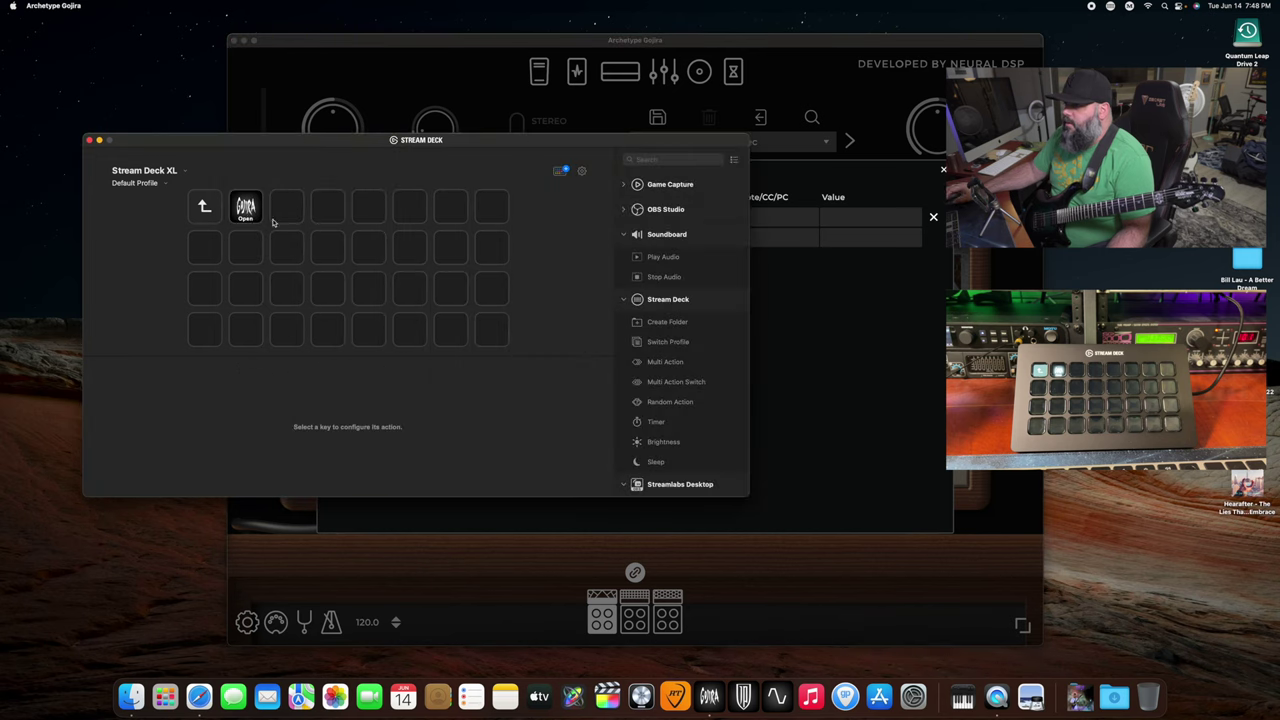
double_click(205, 206)
double_click(210, 320)
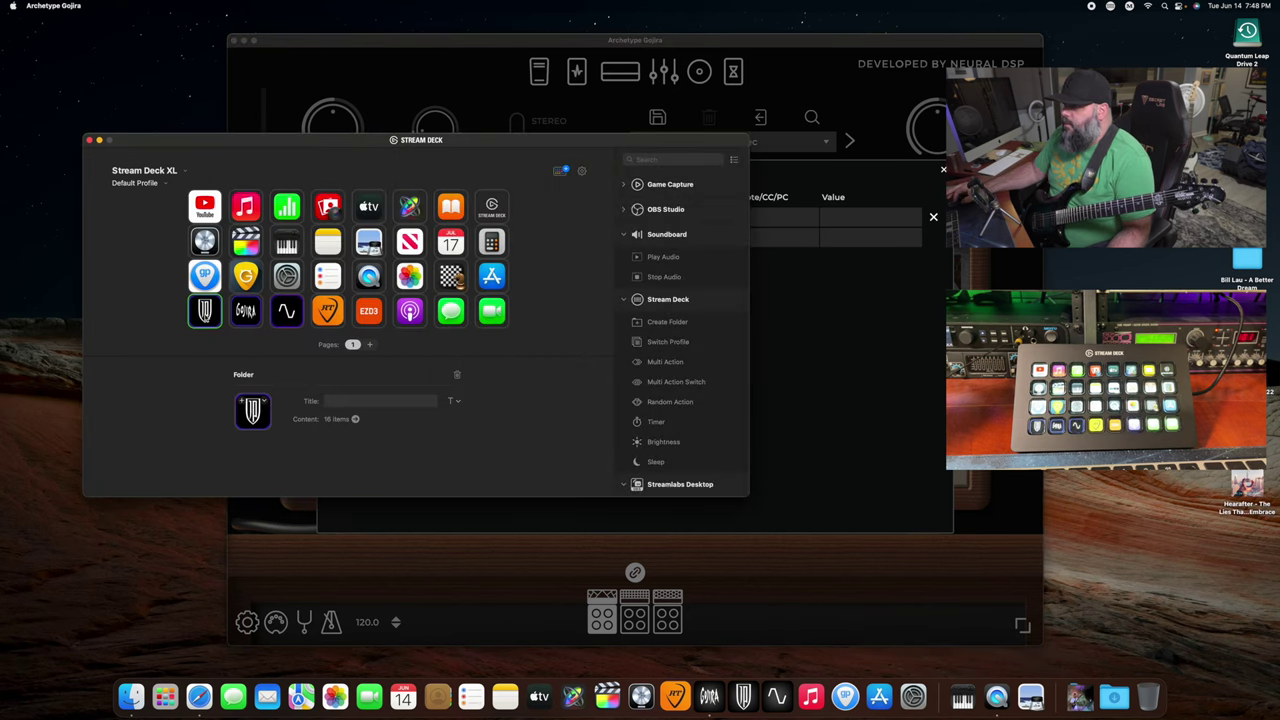
left_click(215, 280)
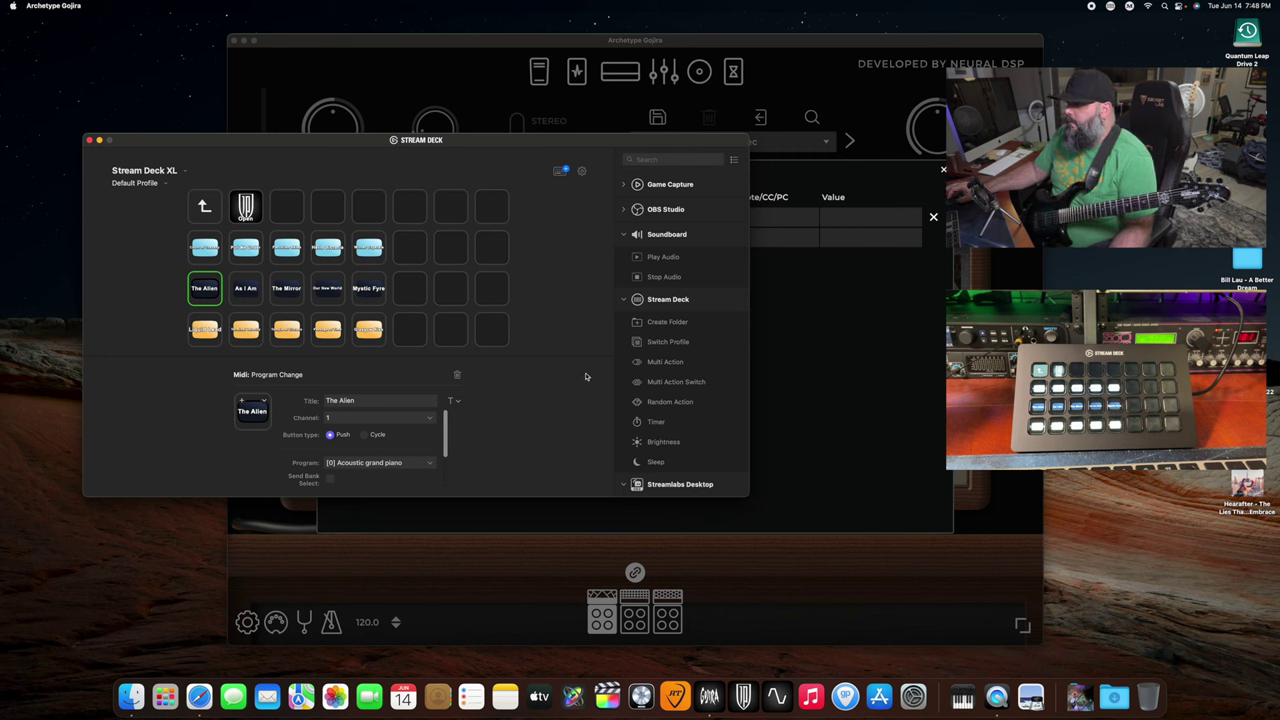
scroll(668, 404, "down", 10)
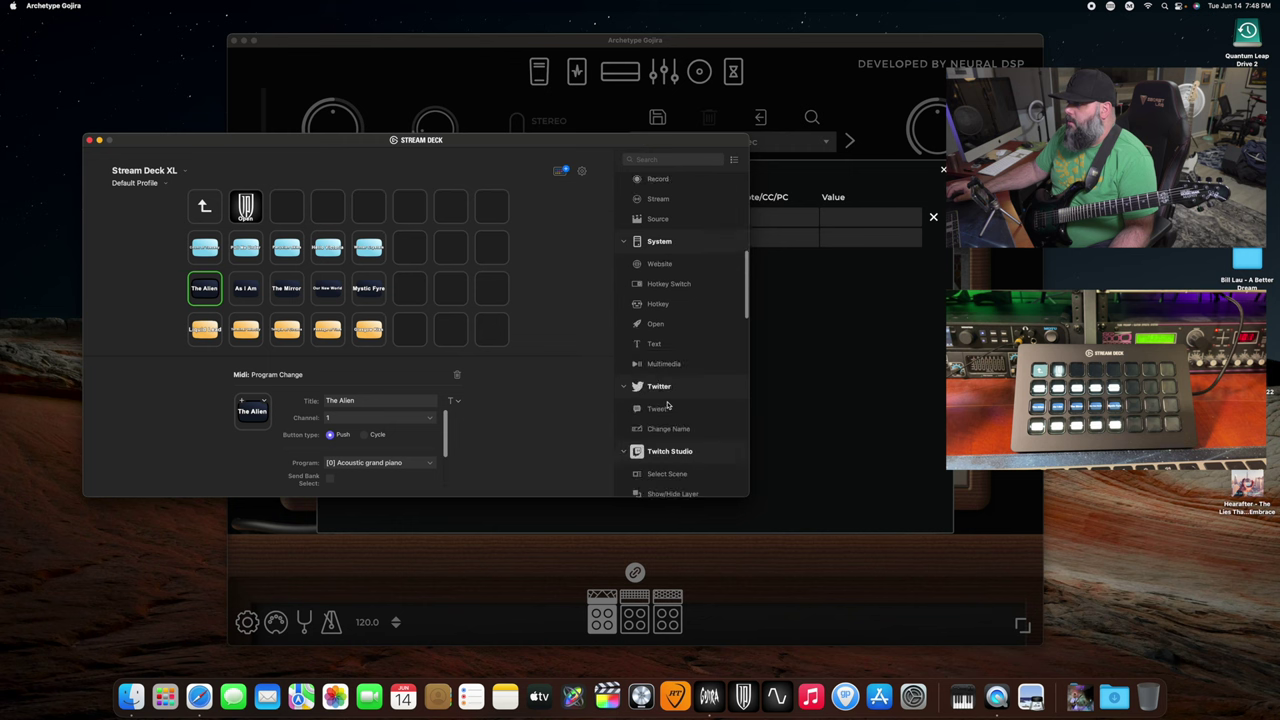
scroll(668, 404, "down", 5)
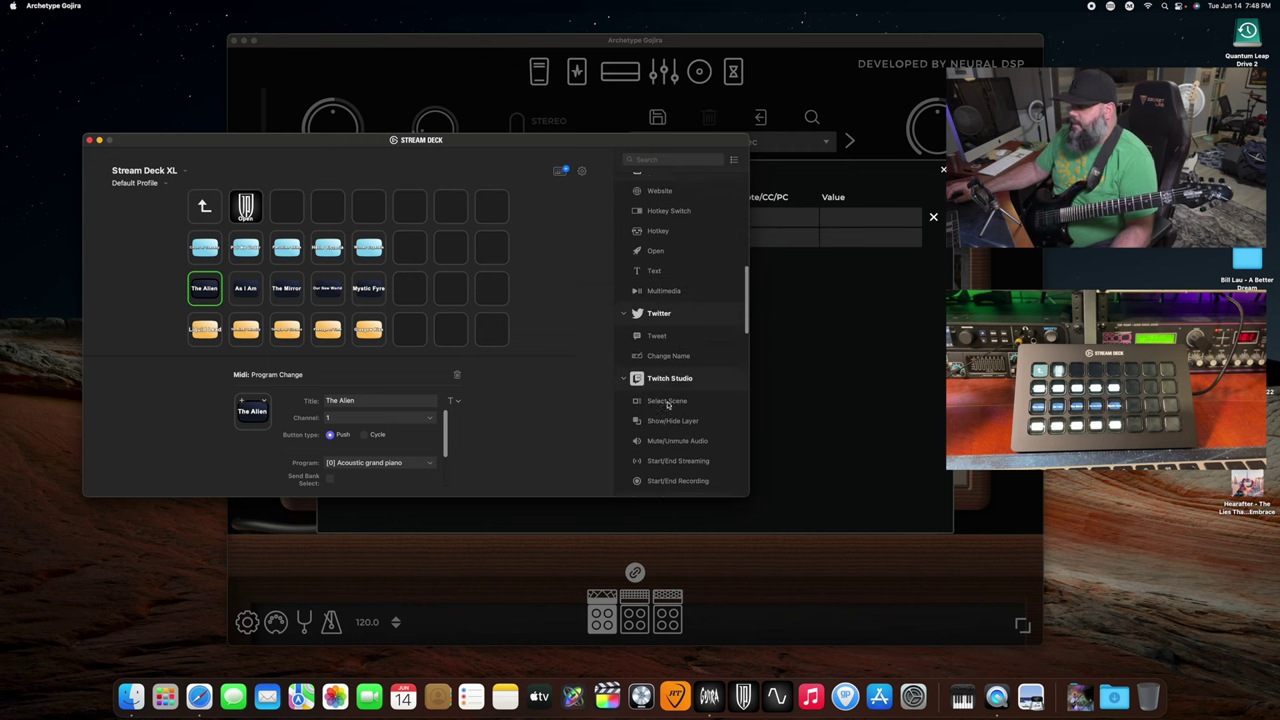
scroll(668, 404, "down", 1)
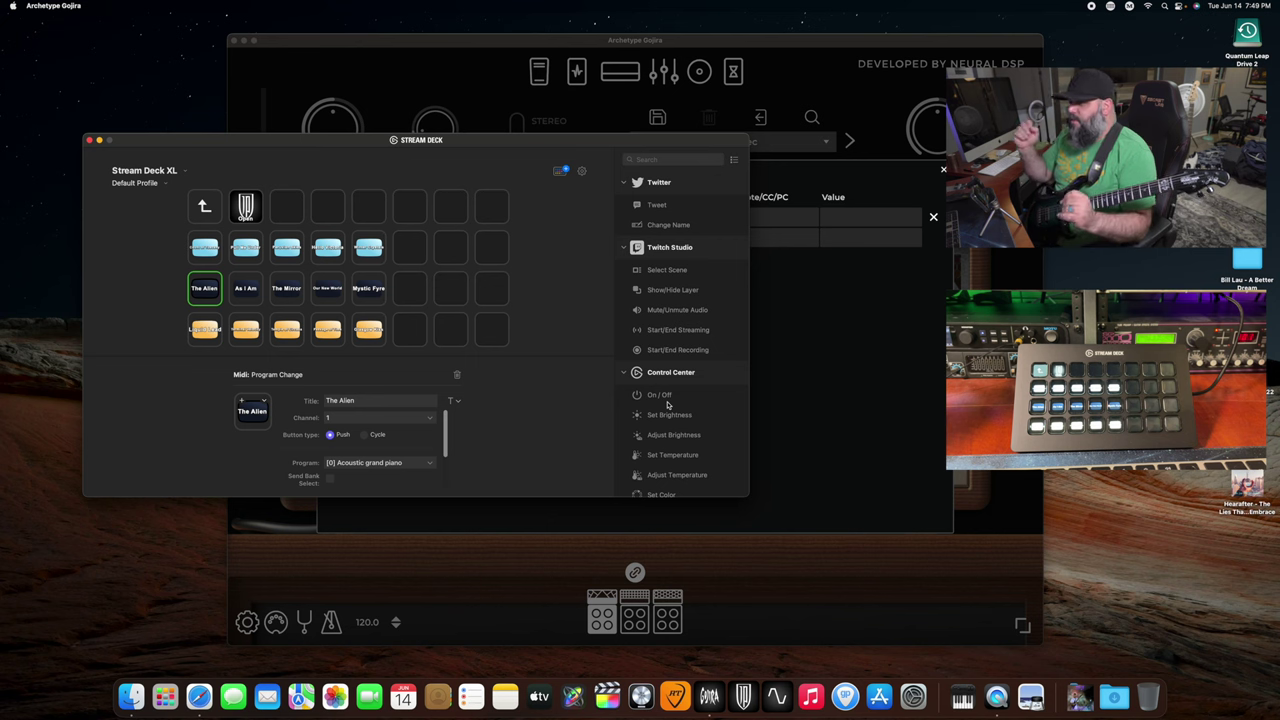
scroll(660, 410, "down", 6)
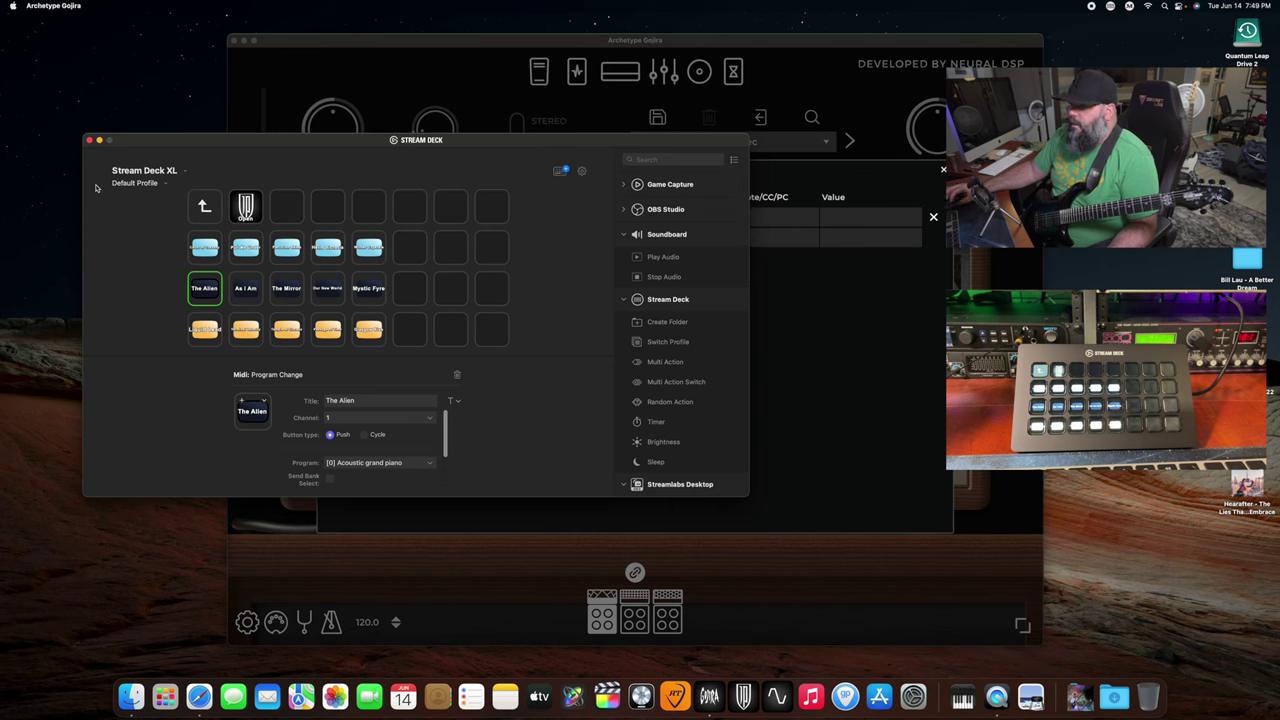
Open the Gojira folder and assign the Midi Button Program Change action to the first key of the third row.
left_click(205, 207)
double_click(205, 207)
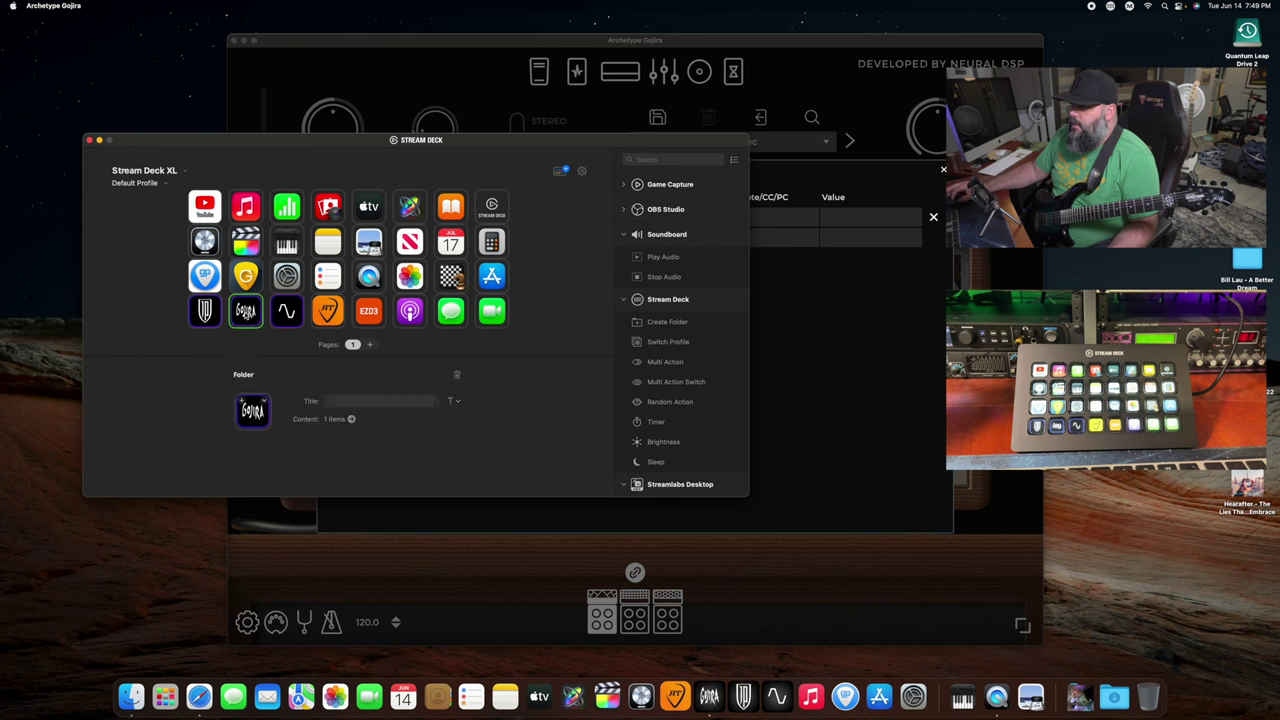
double_click(231, 297)
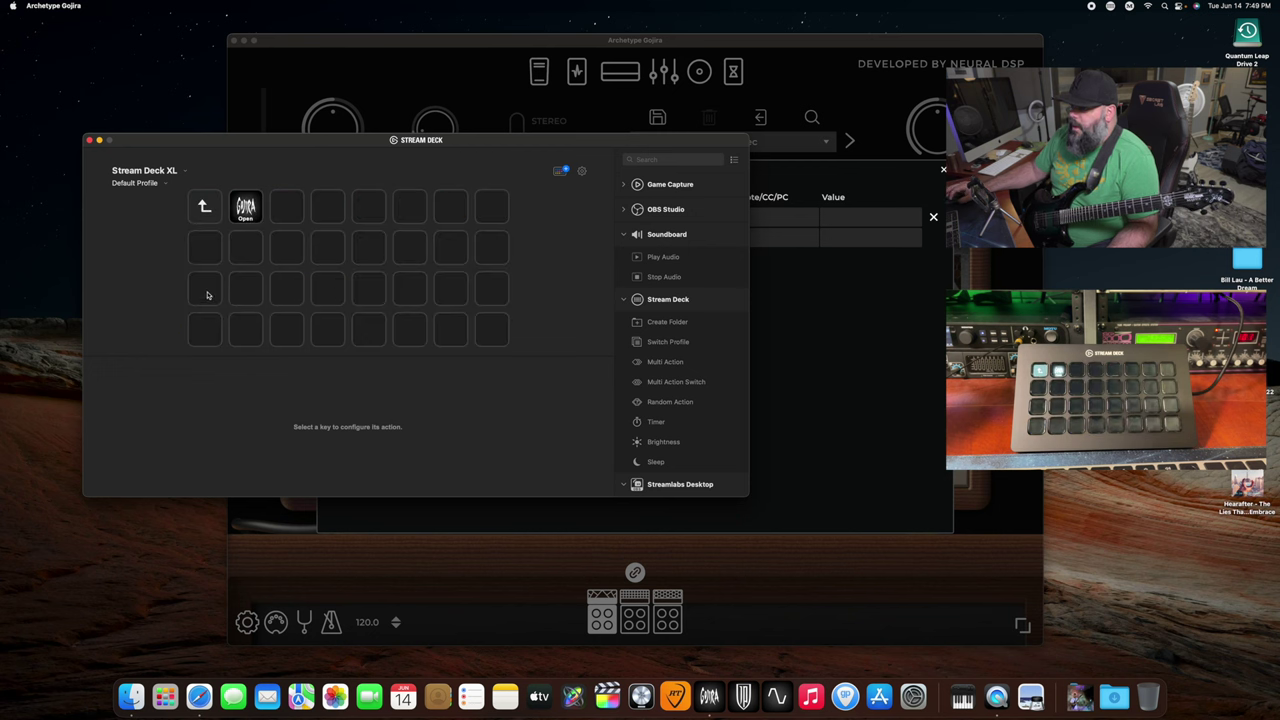
left_click(206, 293)
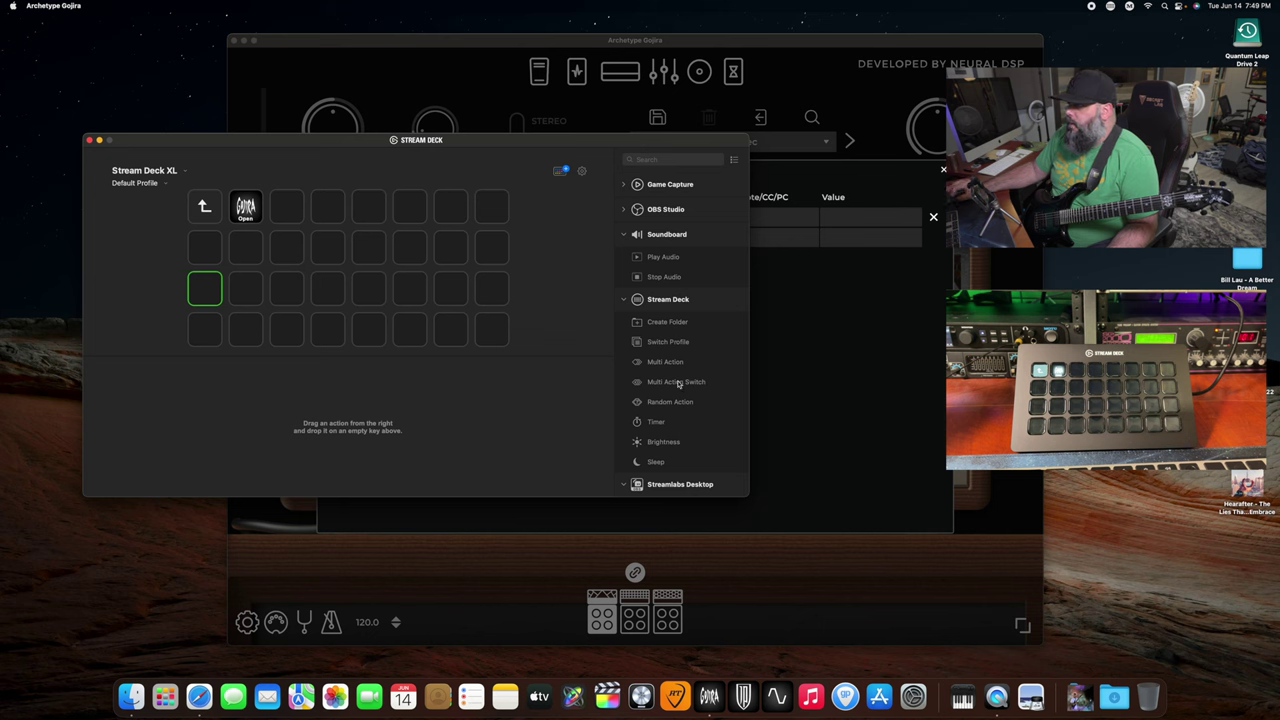
scroll(678, 384, "down", 10)
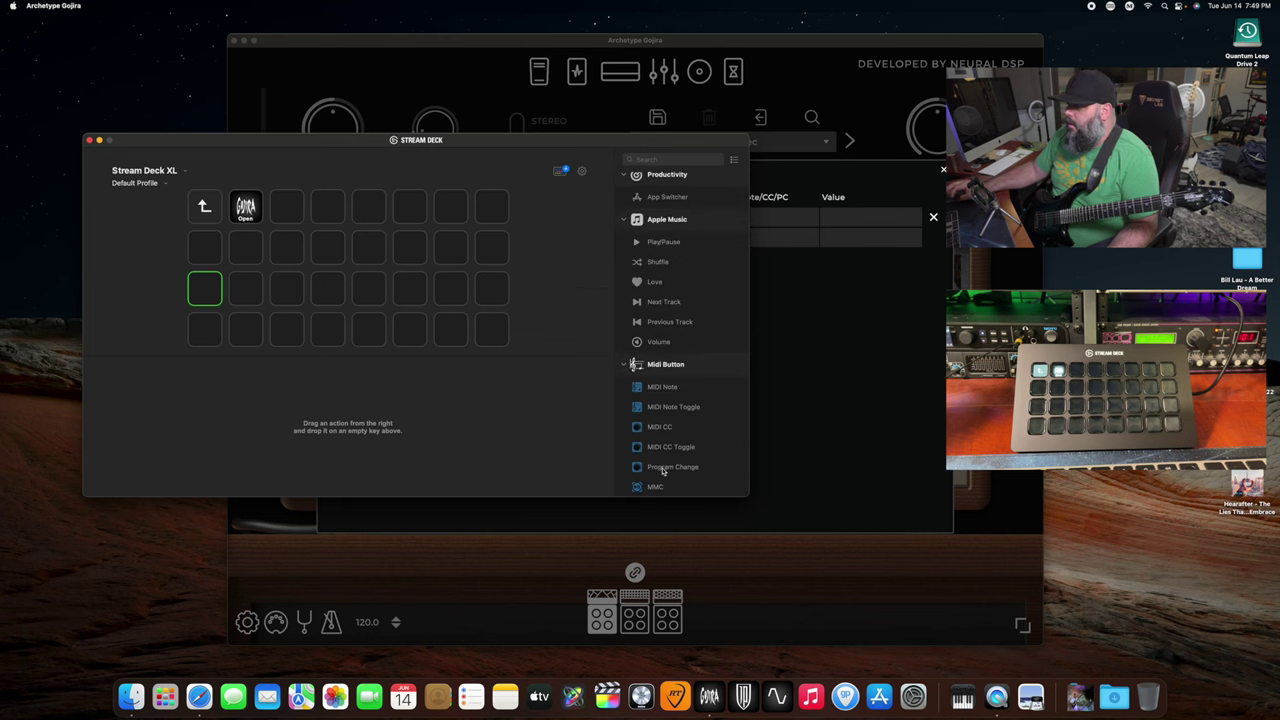
left_click_drag(668, 467, 213, 288)
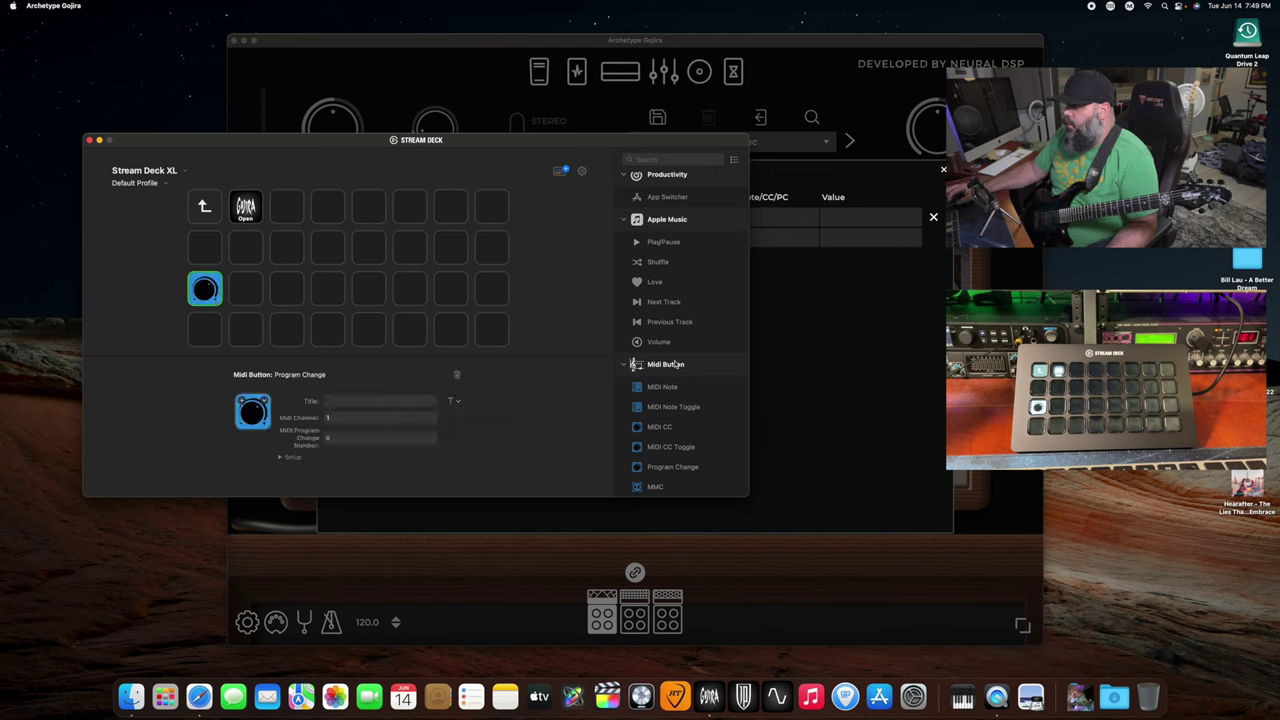
Look through the Stream Deck Store results for "midi" and close the store.
left_click(560, 174)
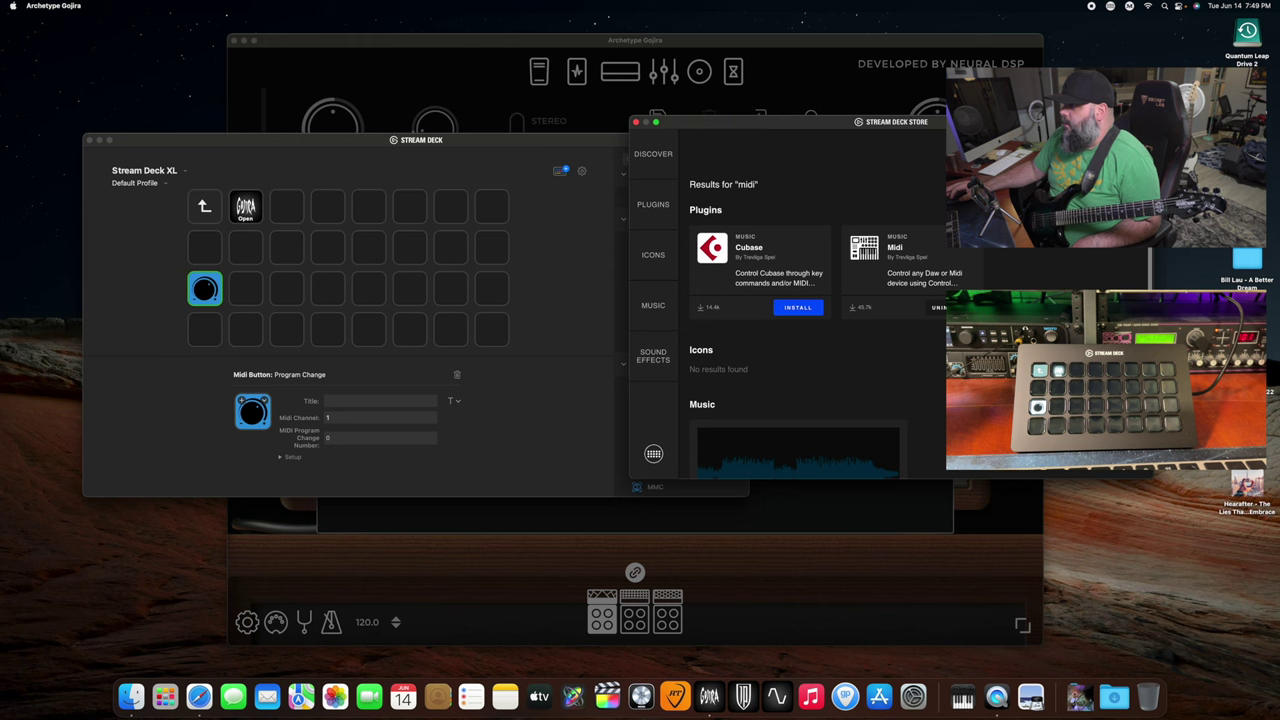
scroll(901, 281, "down", 1)
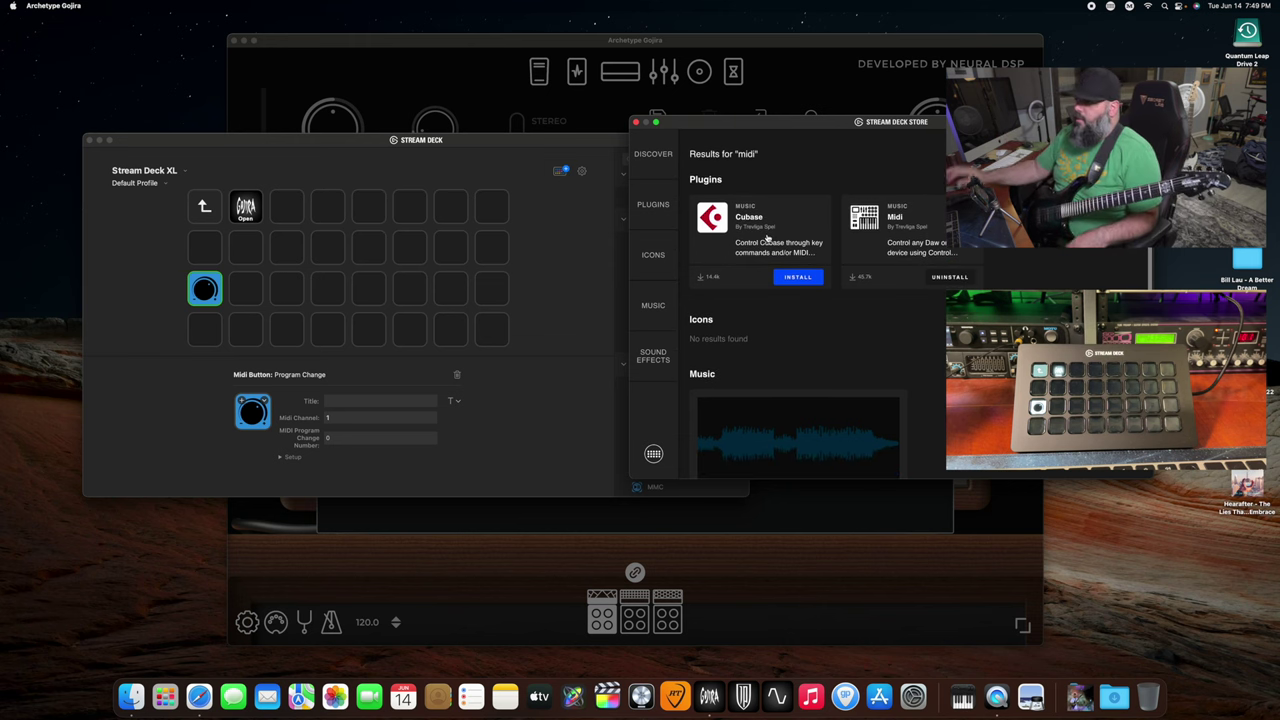
scroll(767, 238, "down", 5)
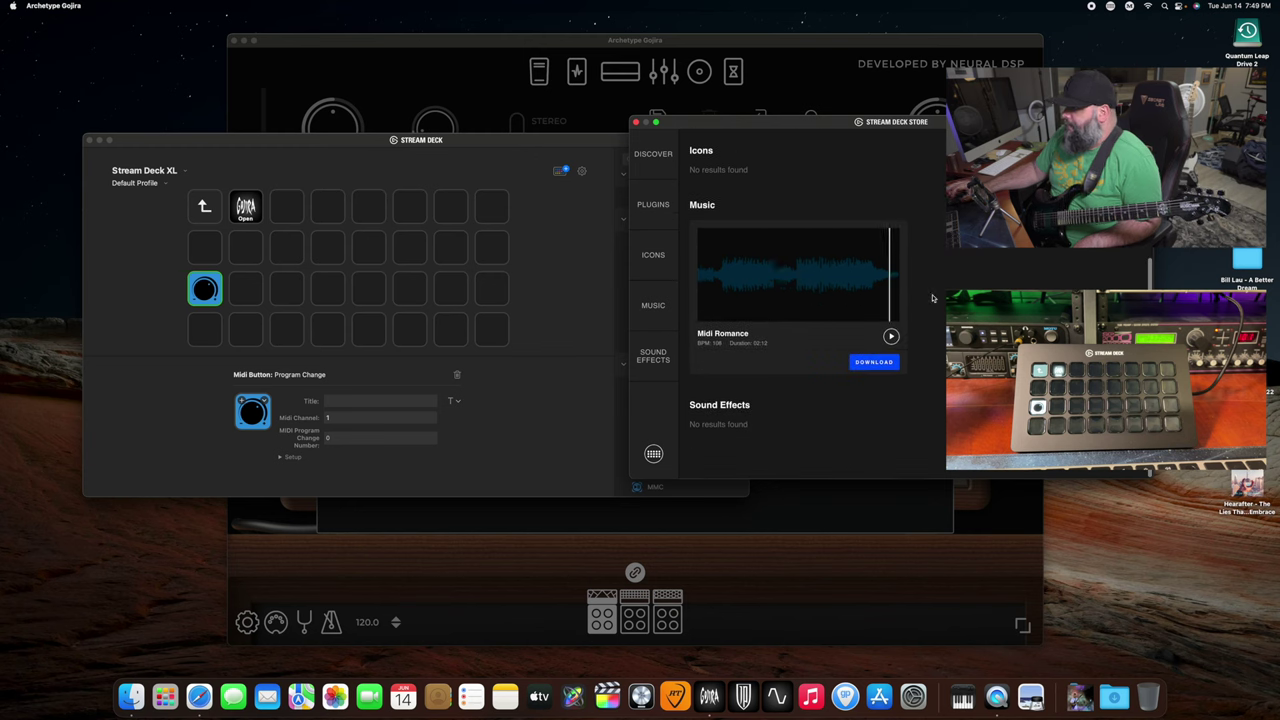
scroll(797, 300, "up", 5)
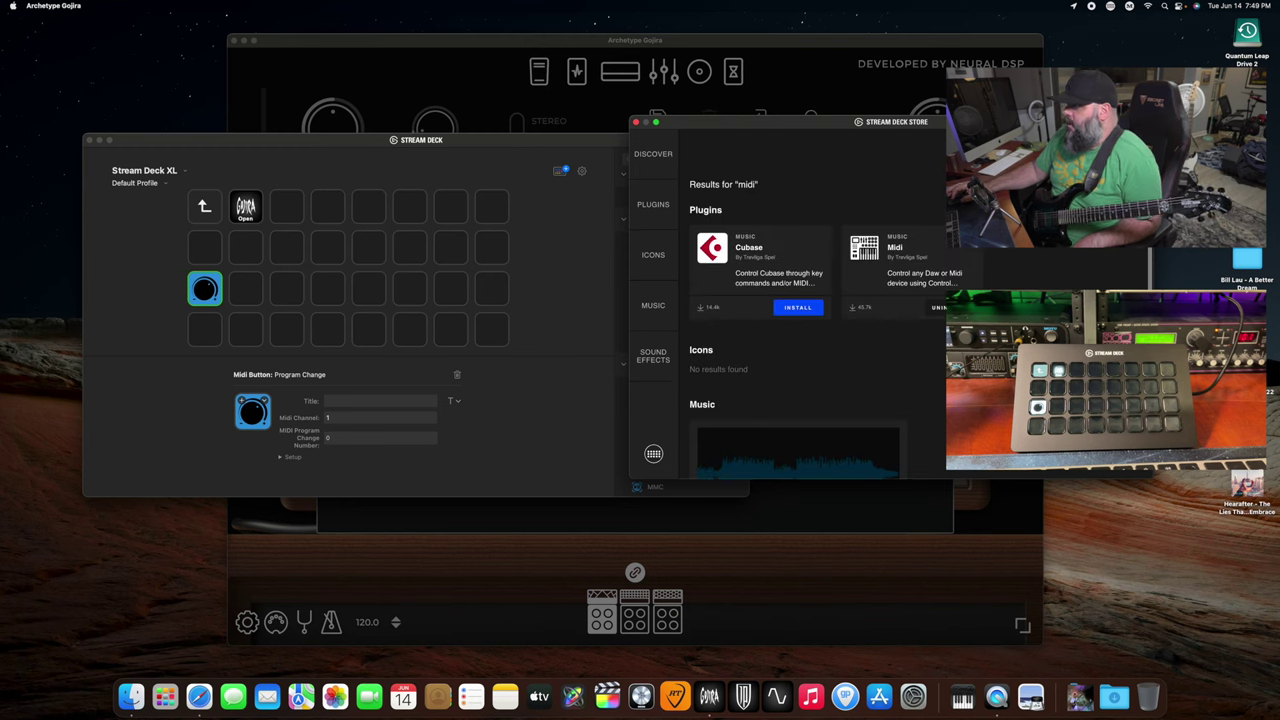
left_click(635, 122)
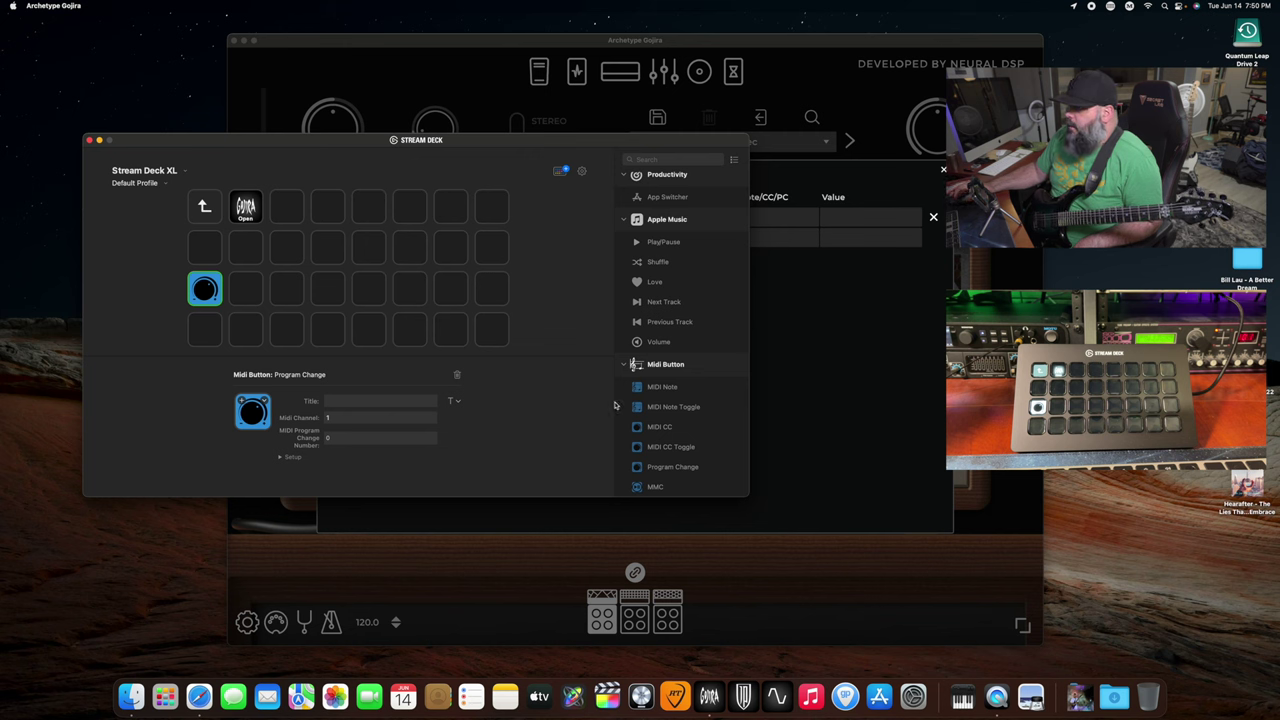
Assign Program Change to the second and third keys of the third row and move the window clear of the MIDI mappings.
left_click_drag(676, 468, 257, 290)
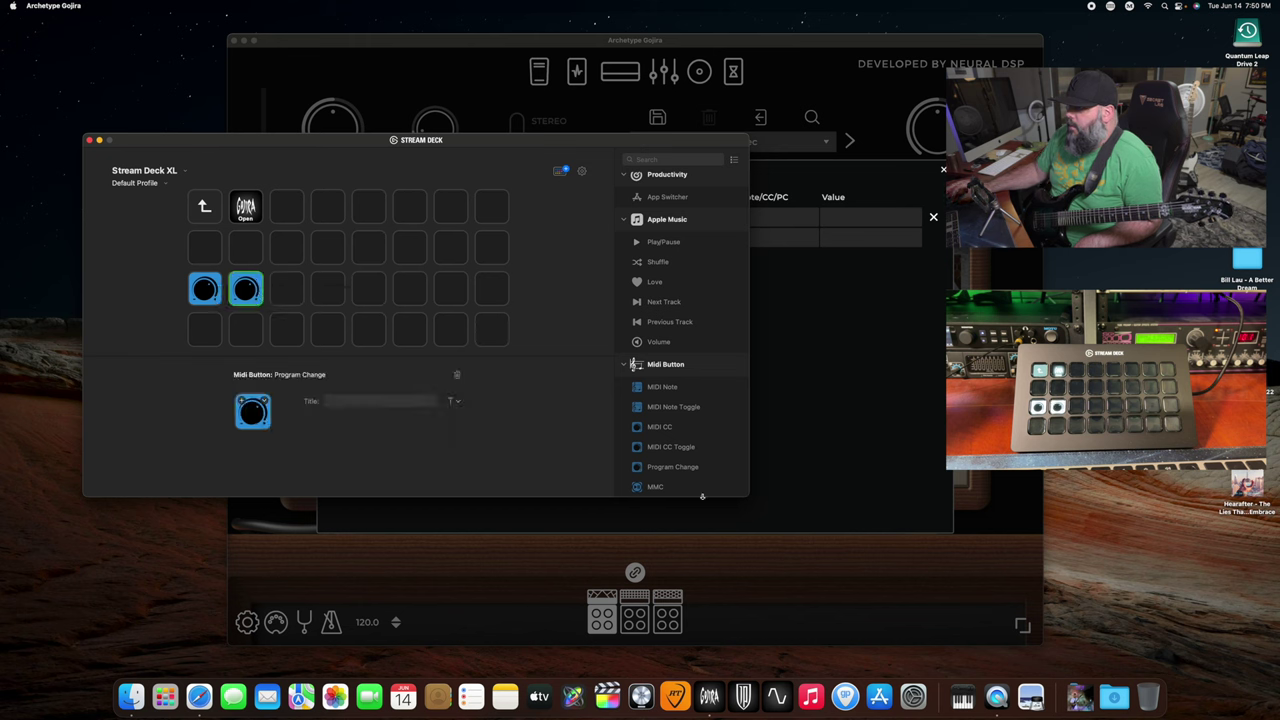
left_click_drag(692, 467, 286, 290)
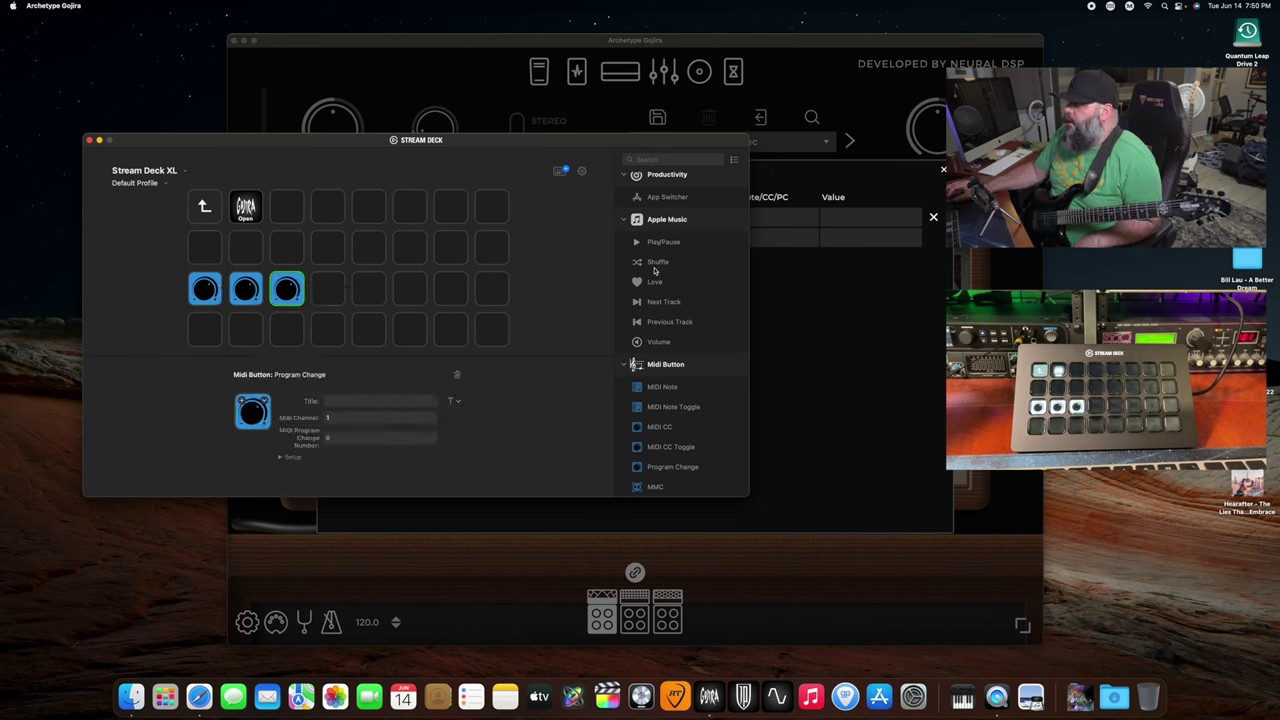
left_click_drag(593, 148, 594, 272)
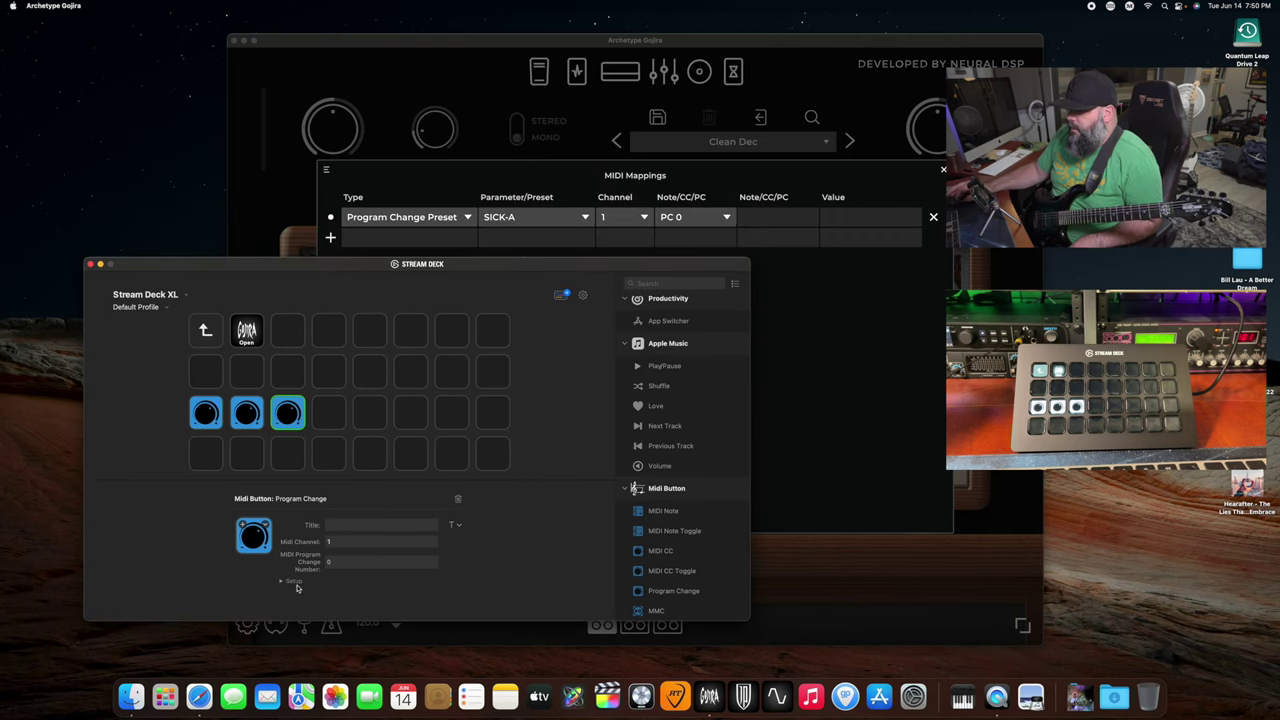
Examine the setup options and MIDI ports of the third Program Change key.
left_click(283, 581)
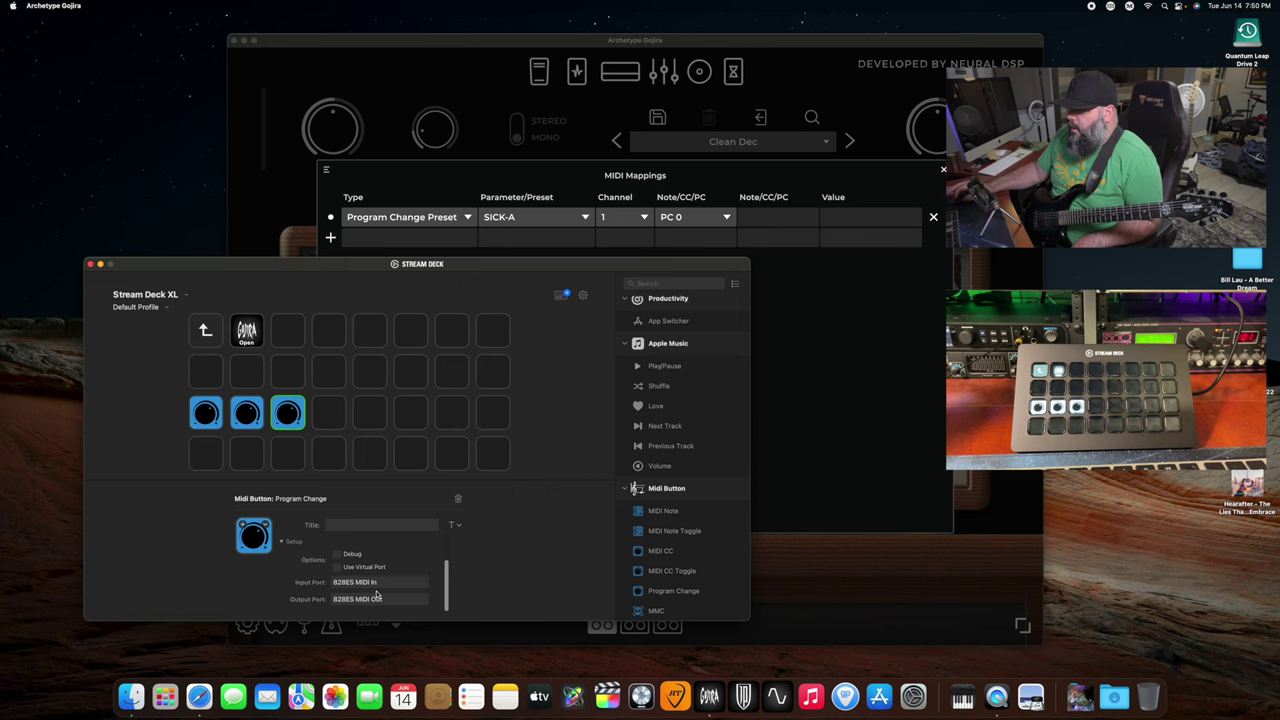
scroll(362, 586, "up", 1)
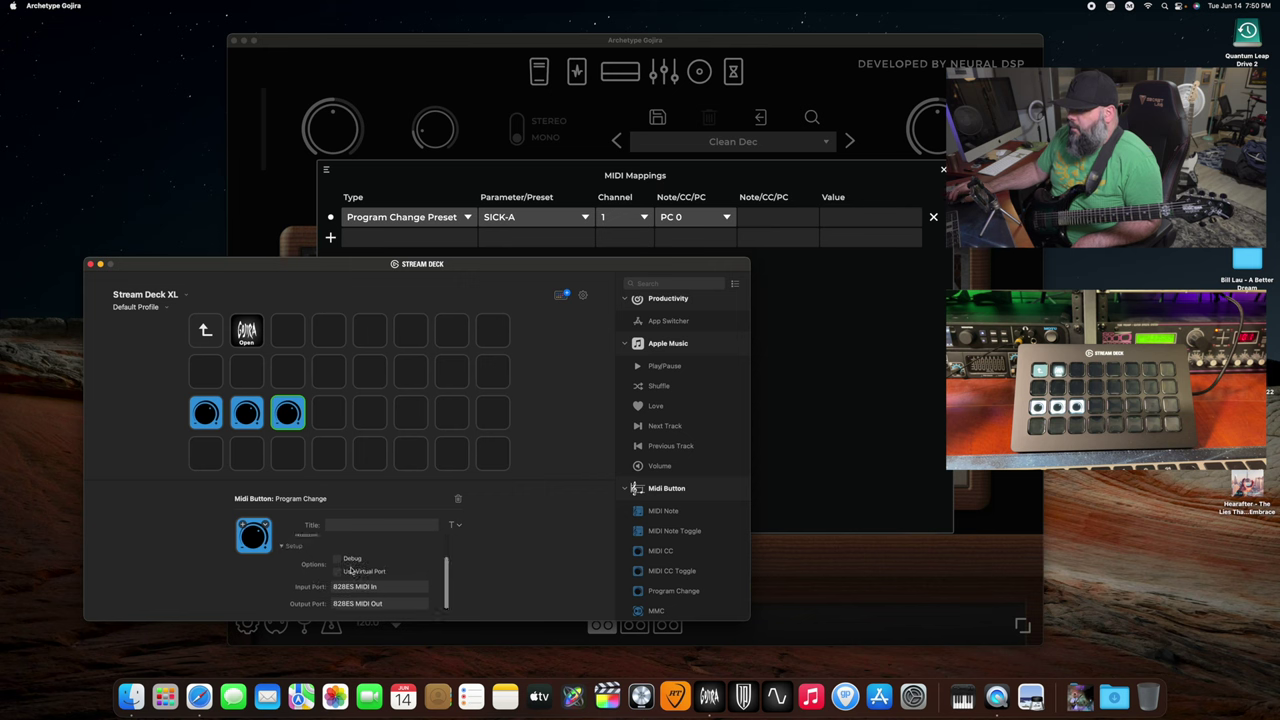
scroll(352, 568, "up", 3)
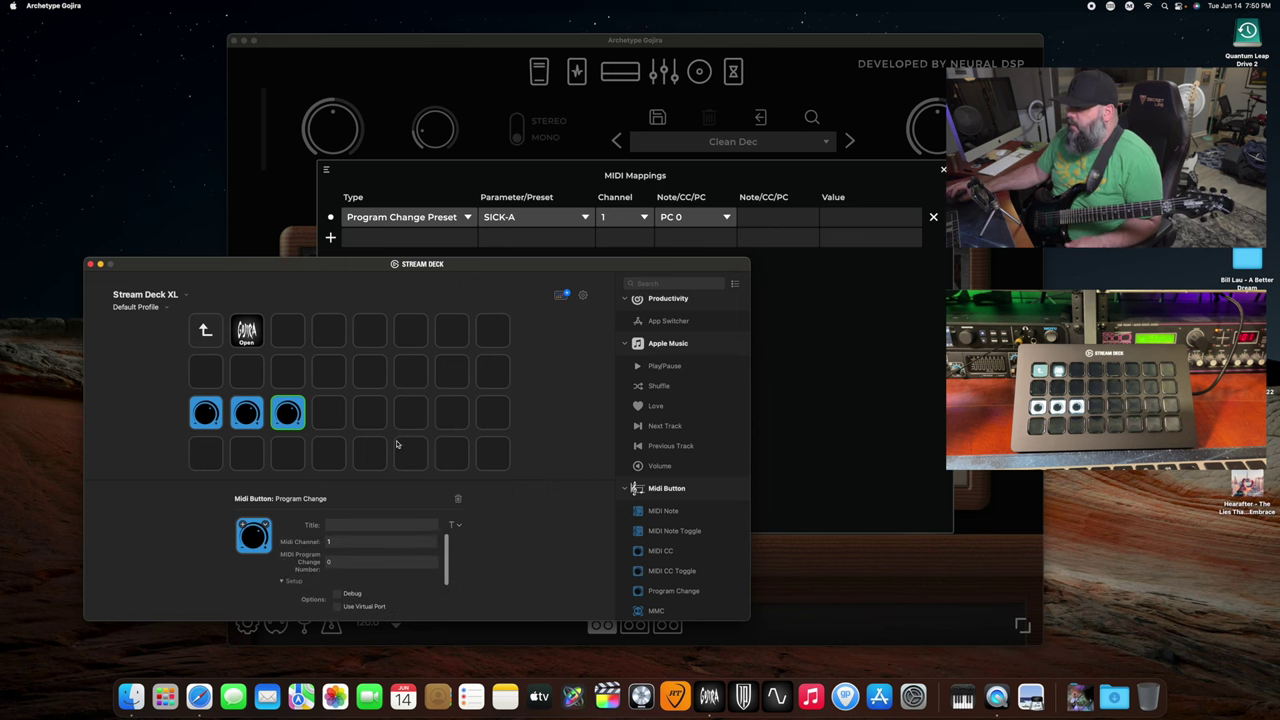
scroll(671, 541, "down", 1)
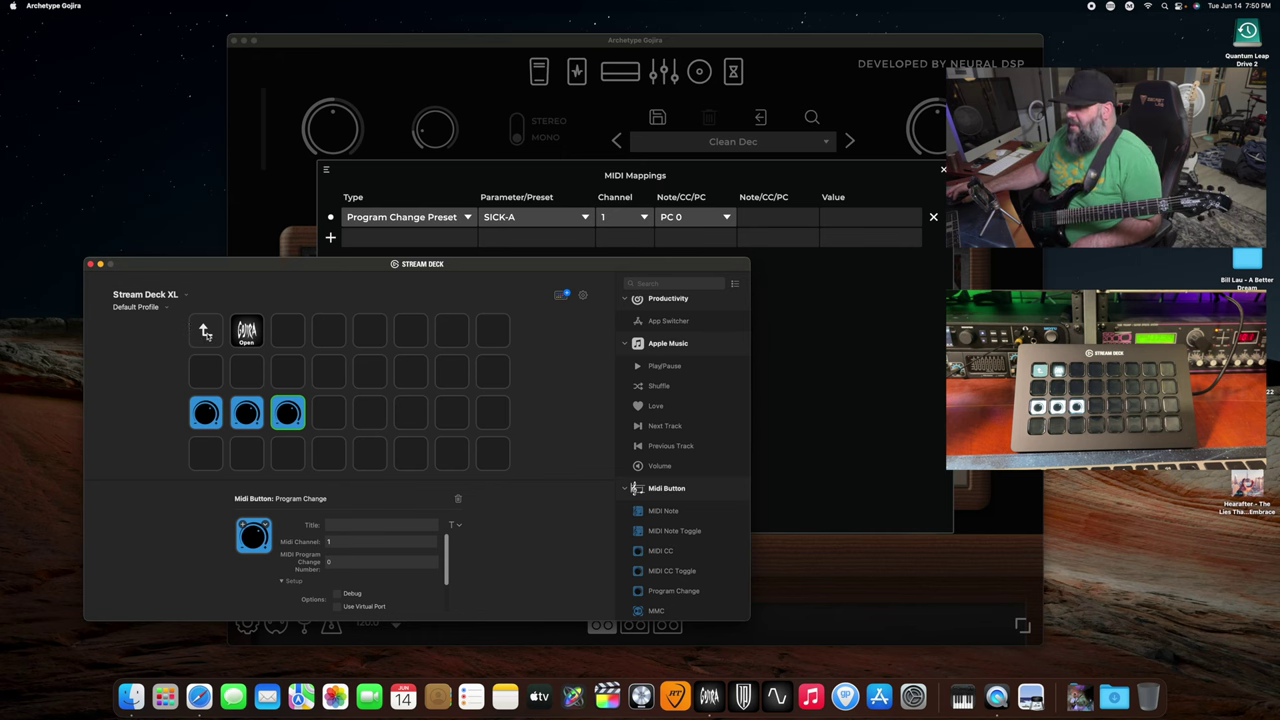
Give the first Program Change key the plain dark navy icon from the icon library.
left_click(212, 418)
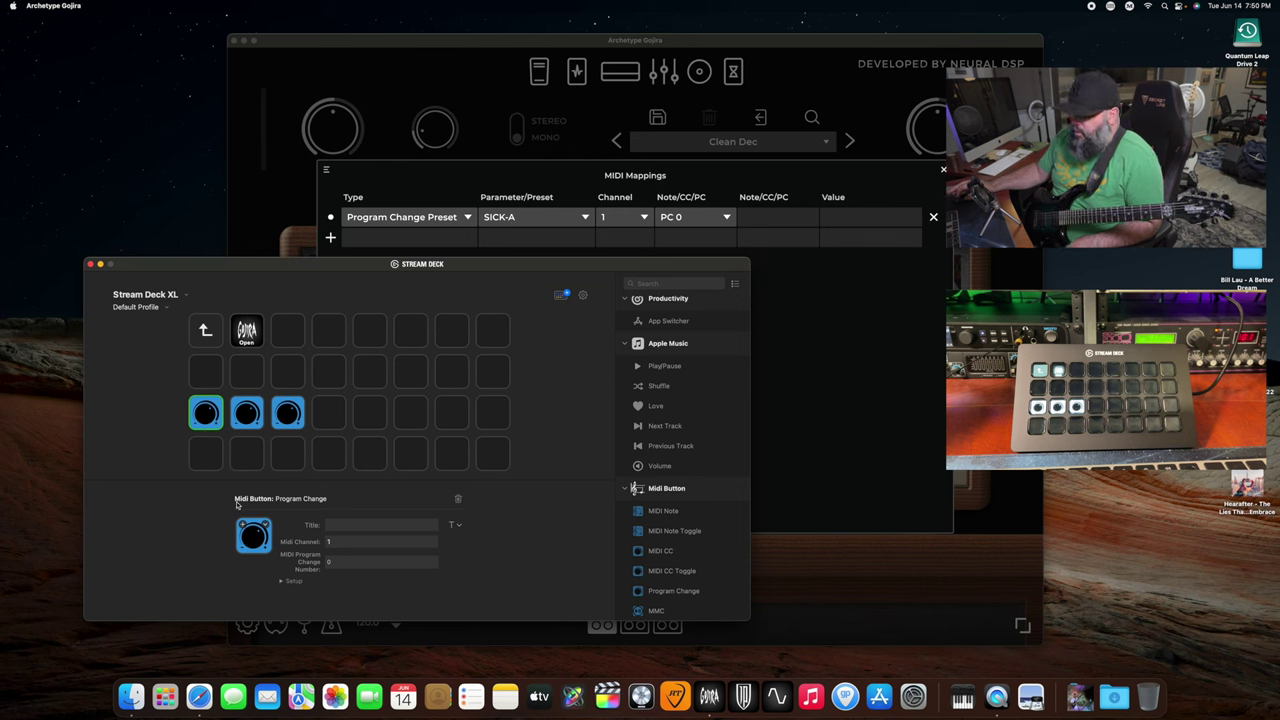
left_click(242, 527)
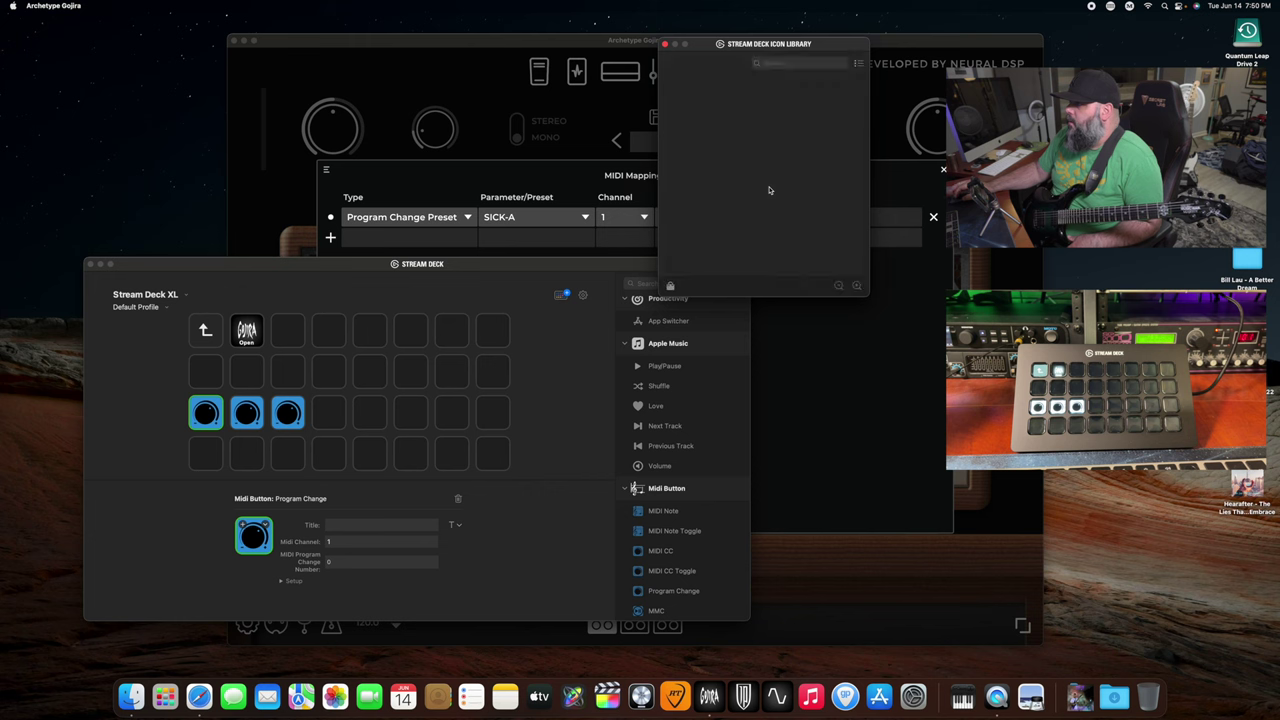
scroll(795, 210, "down", 5)
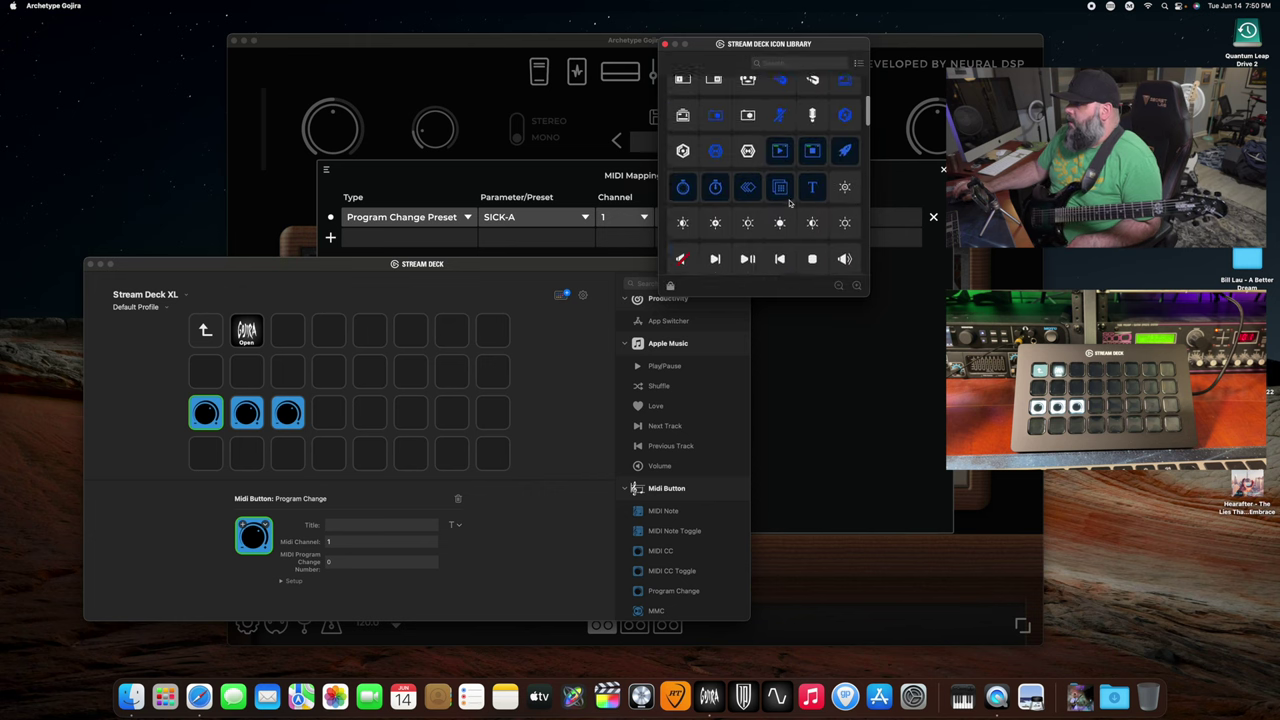
scroll(789, 203, "down", 15)
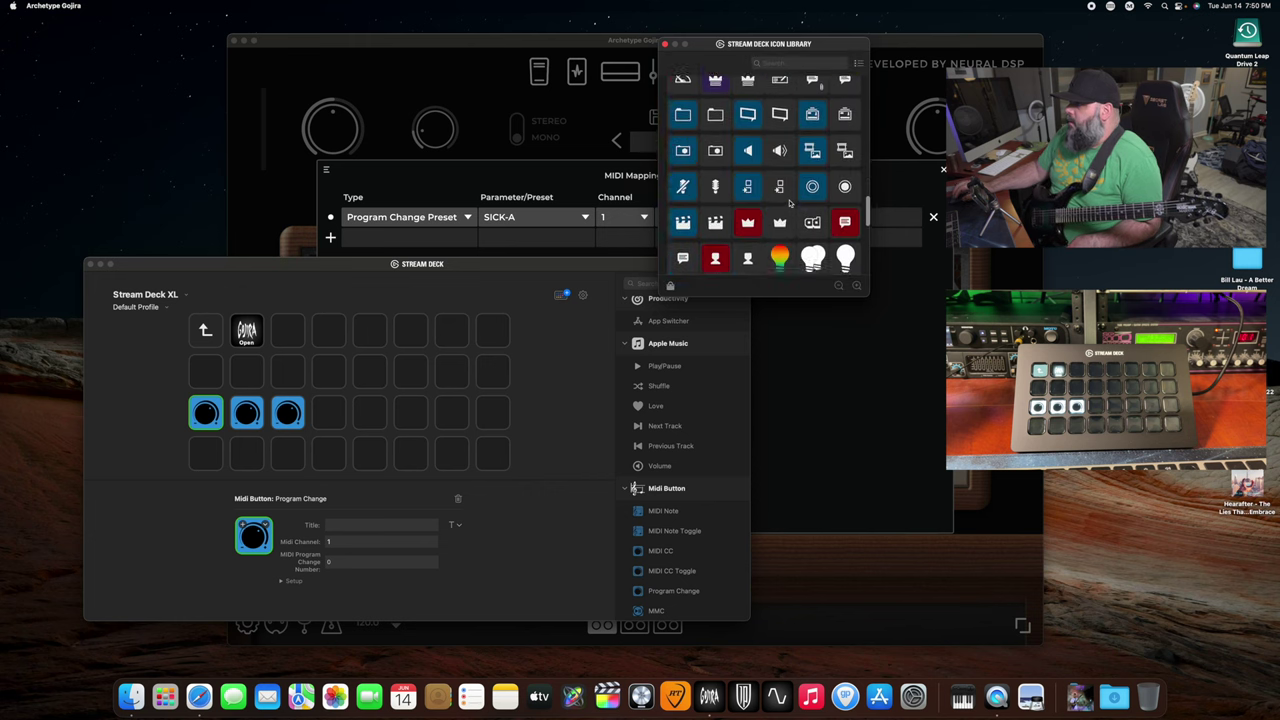
scroll(782, 196, "up", 4)
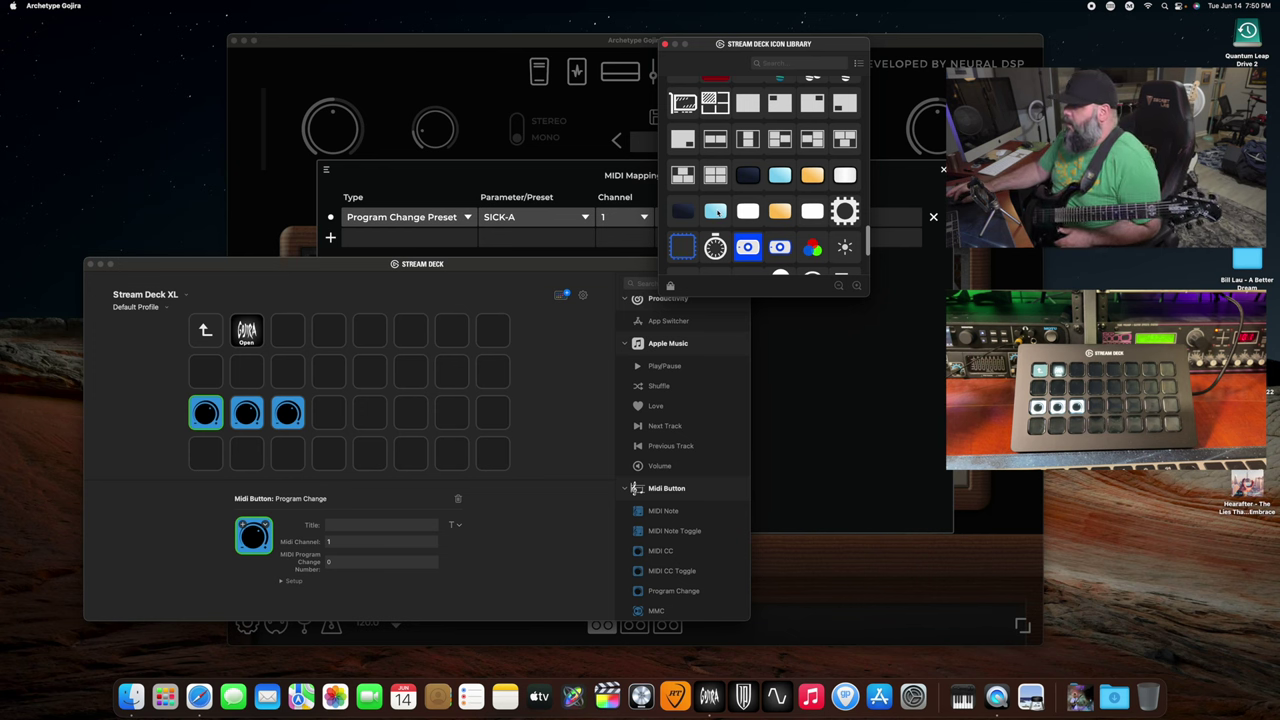
left_click(716, 211)
left_click(684, 212)
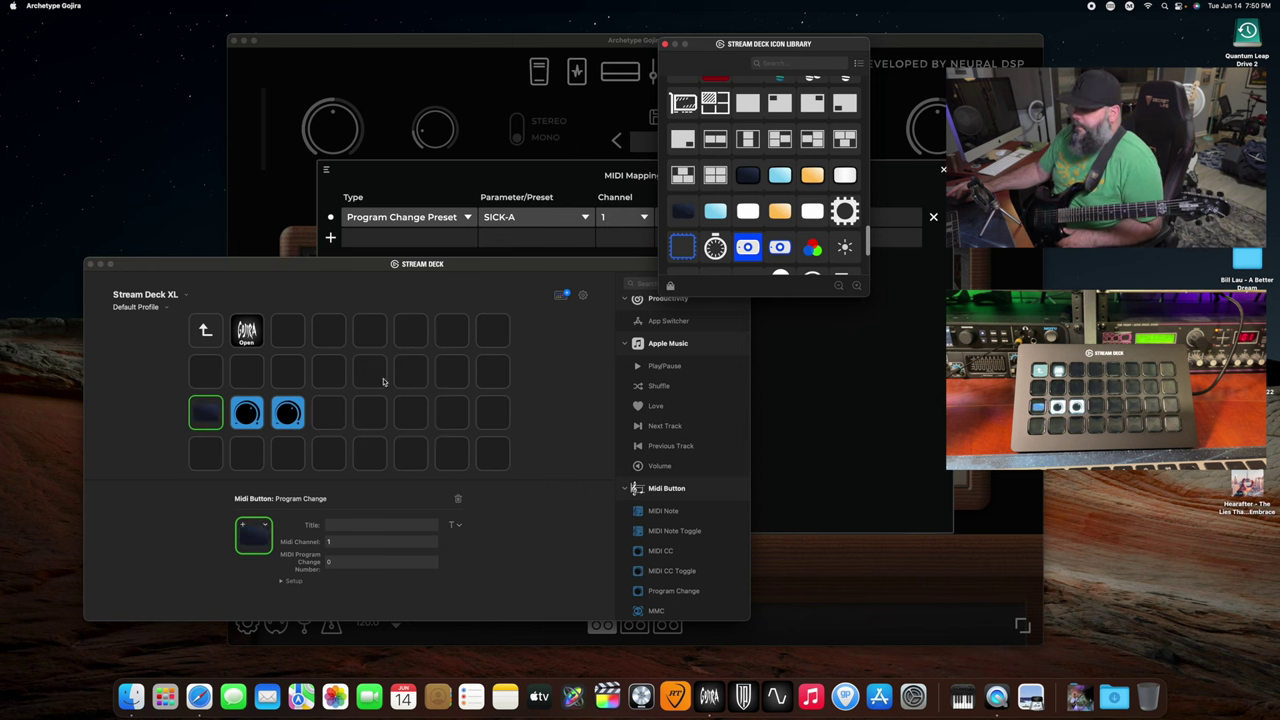
Switch to Archetype Gojira and change the PC 0 mapping's preset to JD RTHM 3.
left_click(342, 525)
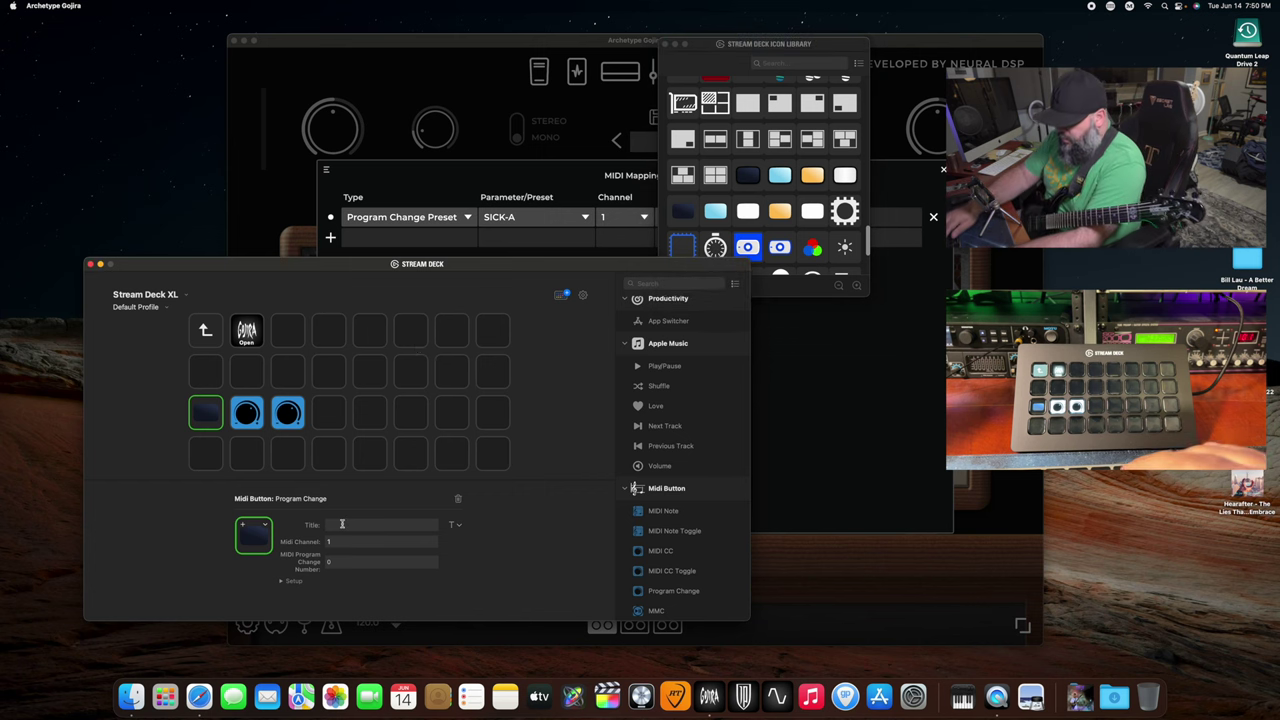
left_click(541, 217)
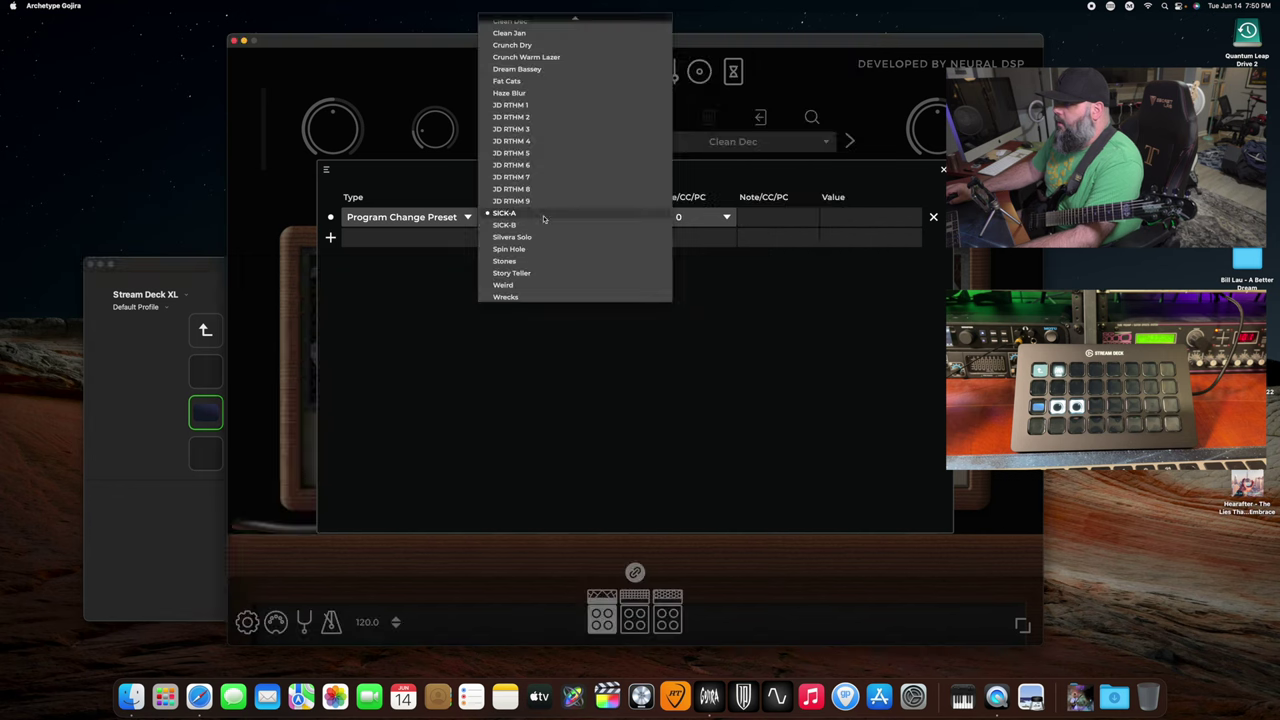
left_click(534, 130)
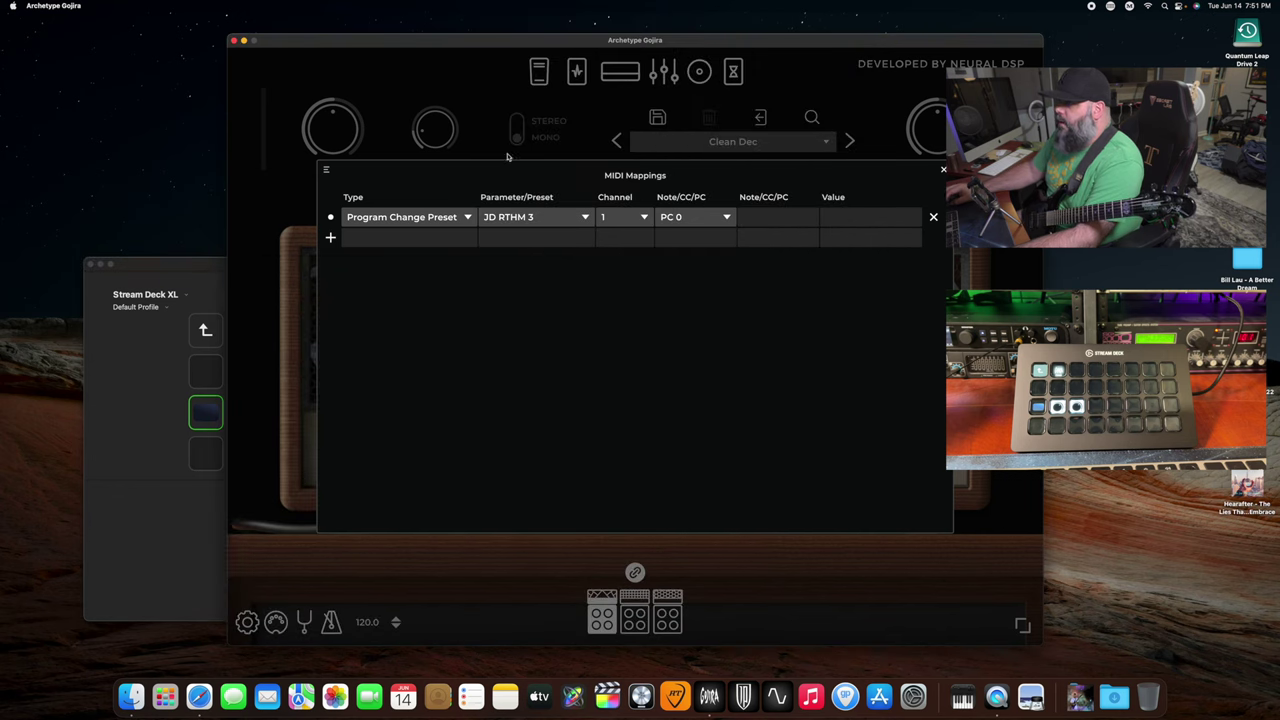
Switch back to Stream Deck and title the first Program Change key "JD Rhythm 3".
left_click(206, 266)
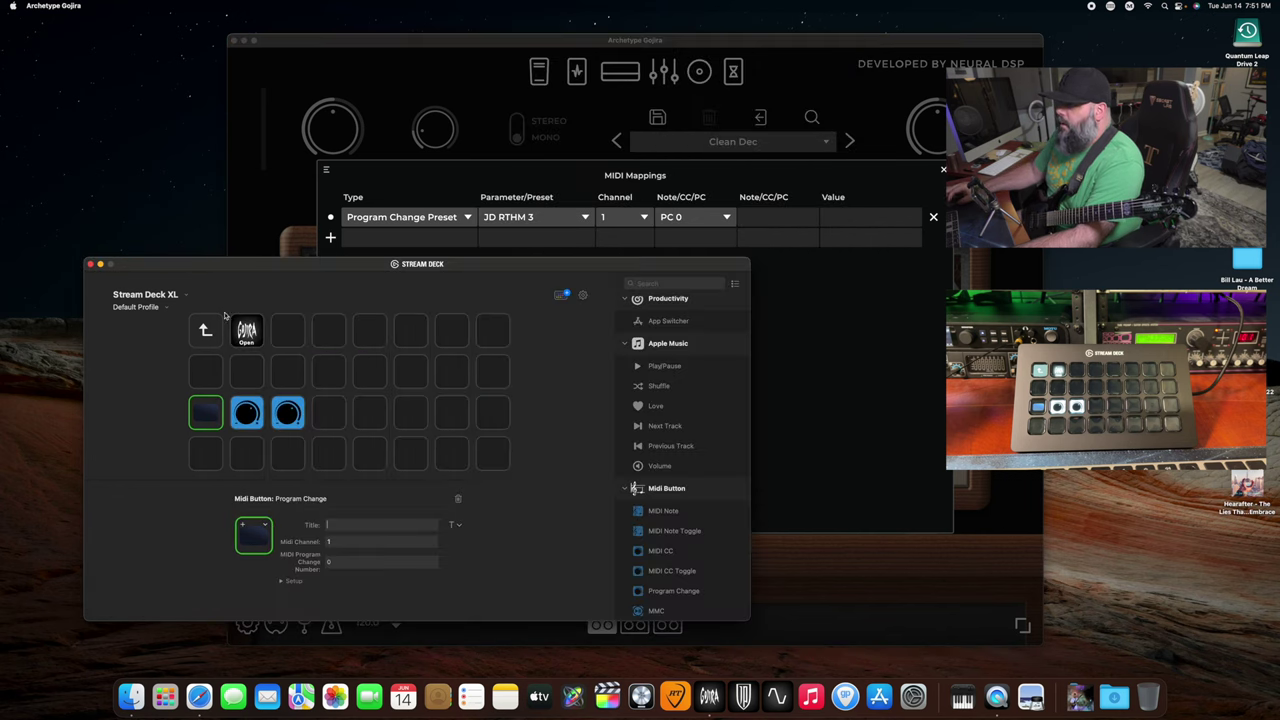
left_click(334, 534)
type("JD R")
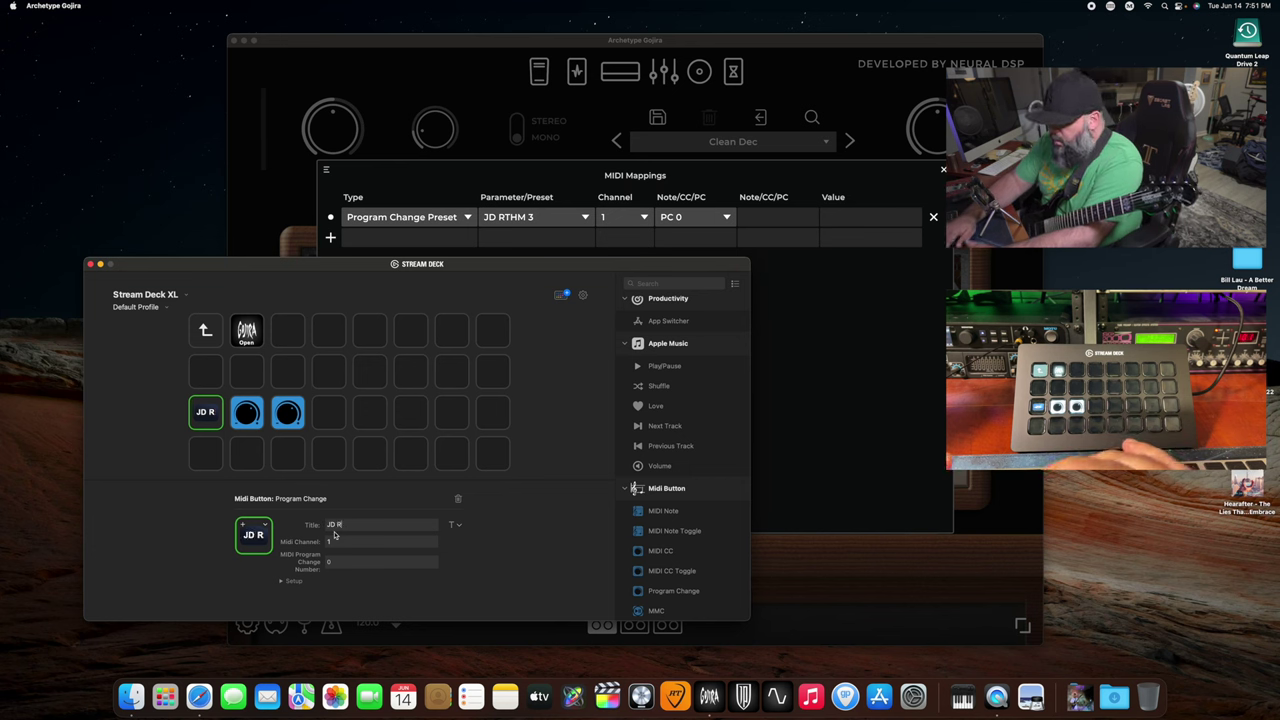
type("hythm 3")
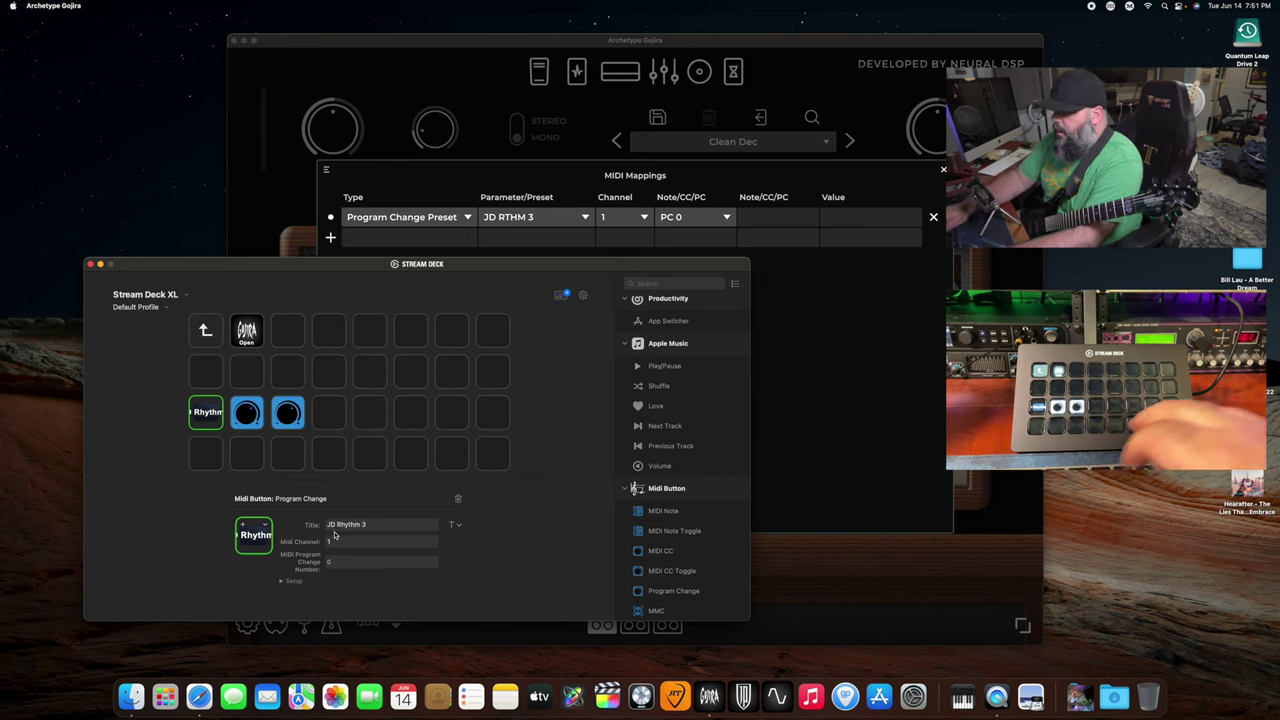
Reduce the JD Rhythm 3 key's title font size to 9 pt.
left_click(457, 526)
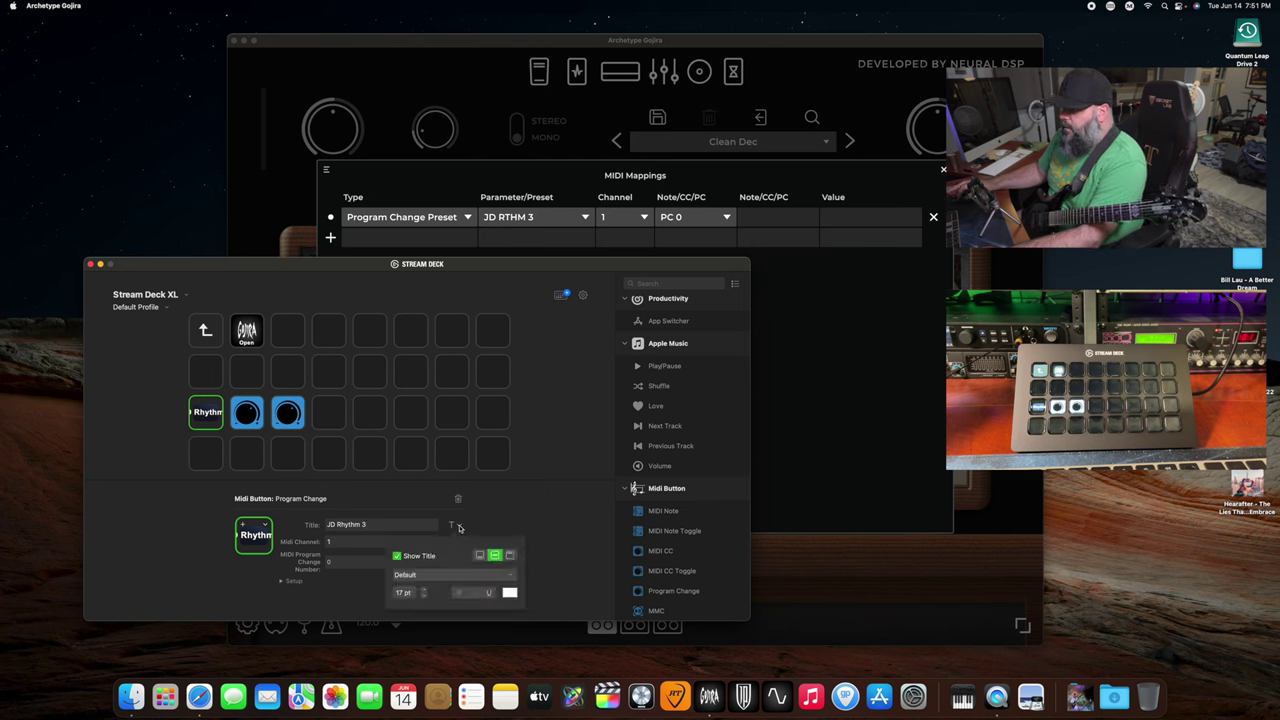
left_click(423, 595)
left_click(423, 595)
left_click(423, 595)
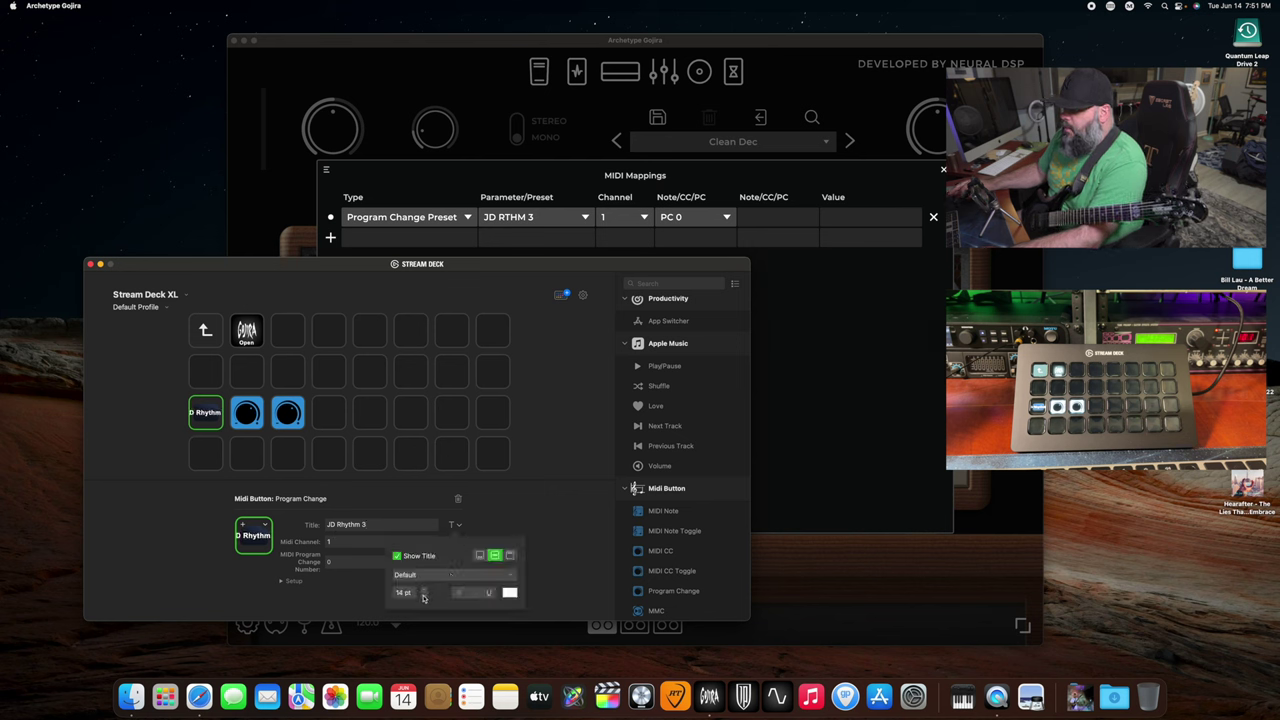
left_click(423, 595)
left_click(423, 595)
left_click(423, 595)
left_click(423, 595)
left_click(423, 595)
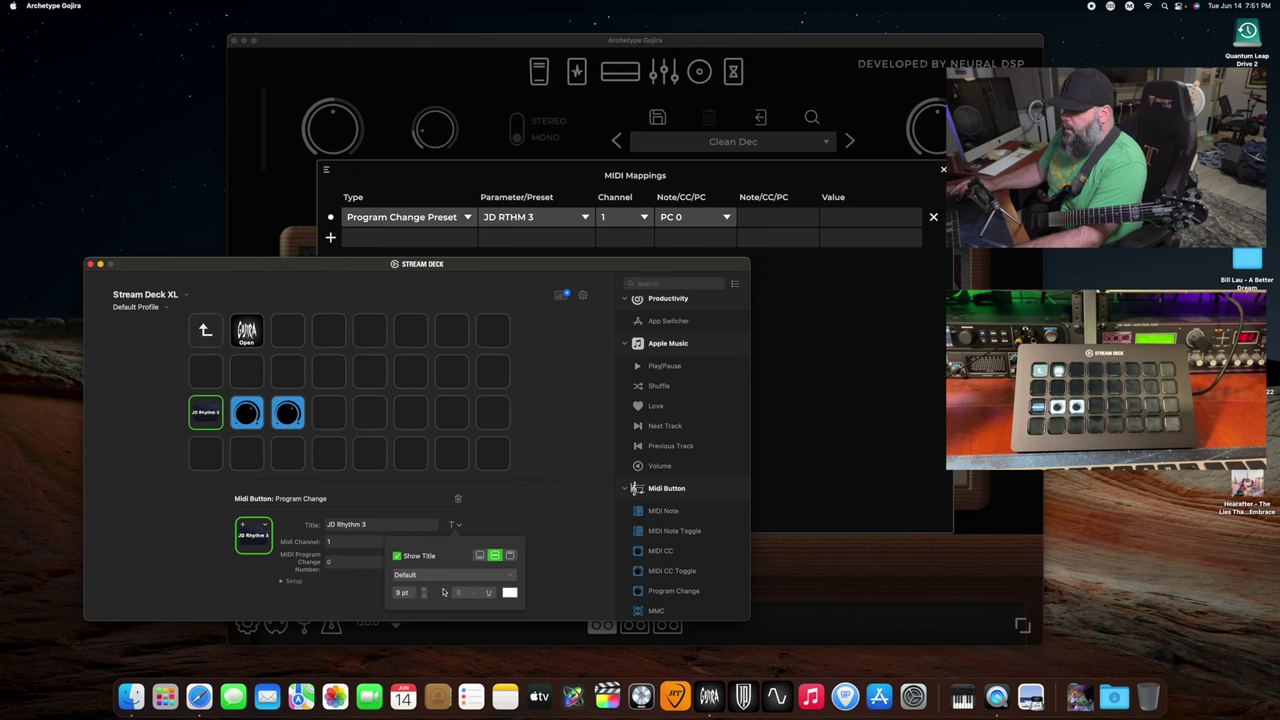
left_click(538, 553)
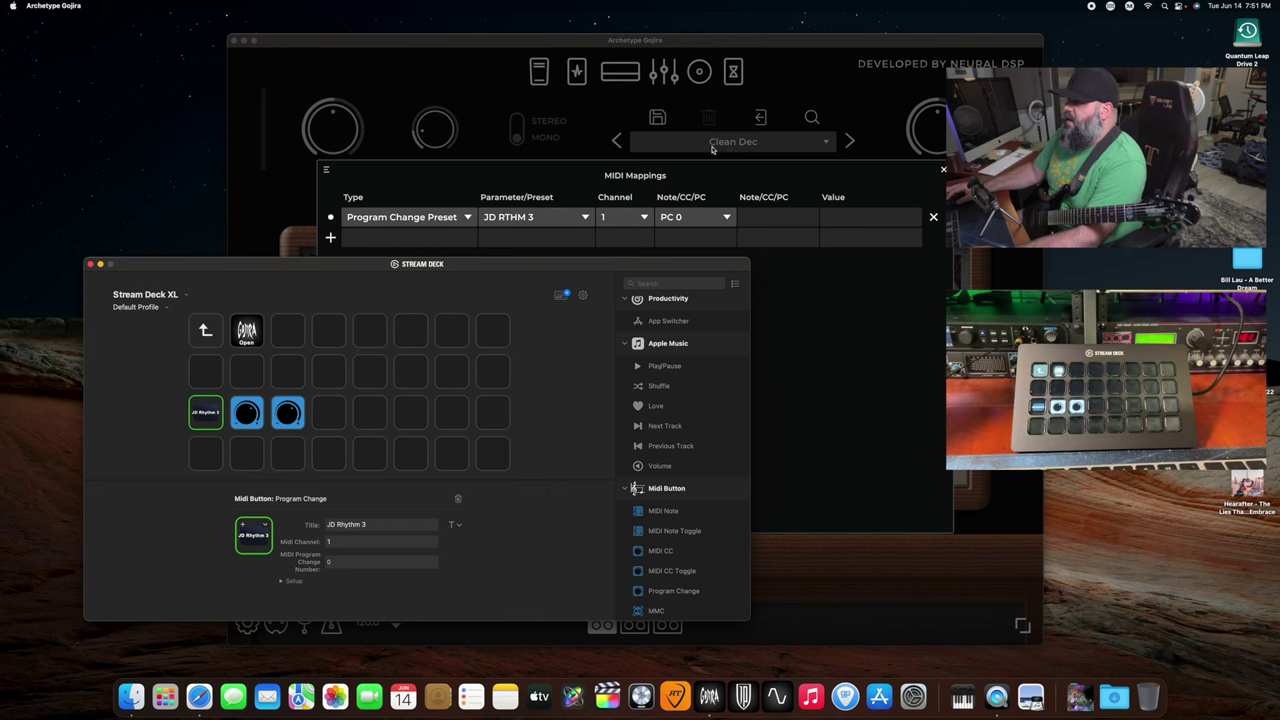
Open the JD Rhythm 3 key's setup options and look through its available MIDI input ports.
left_click_drag(452, 273, 557, 293)
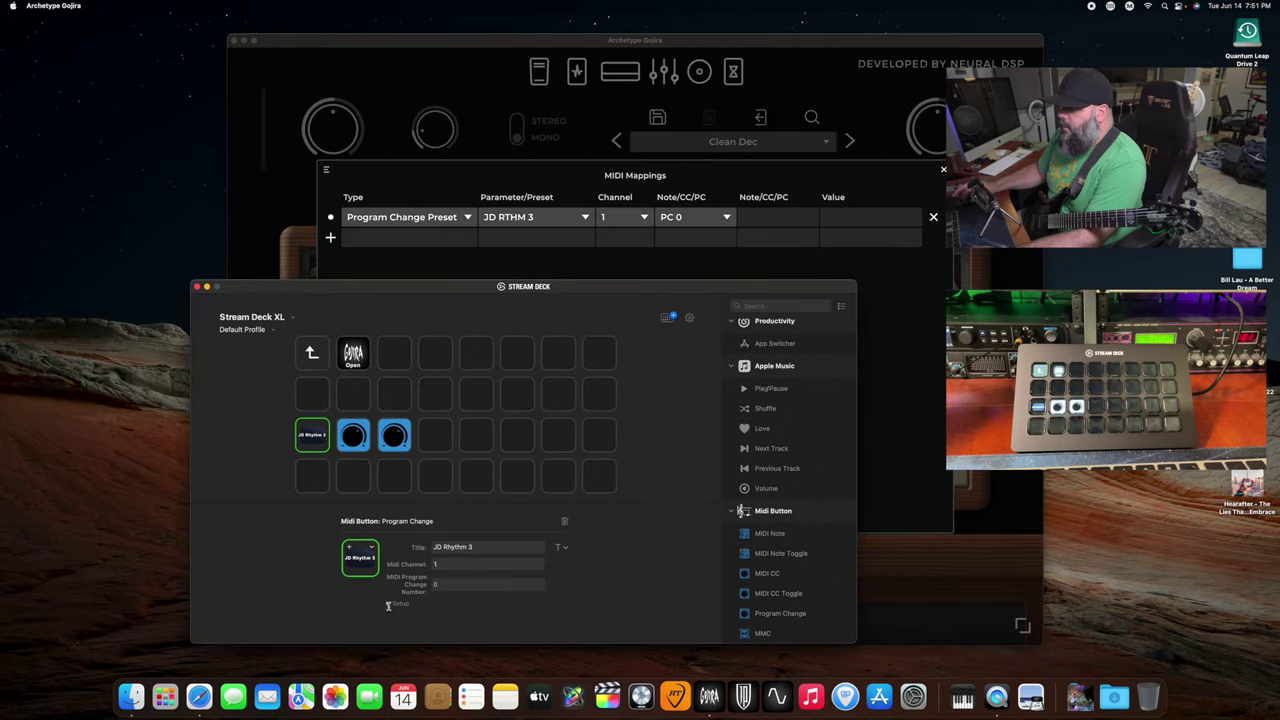
left_click(392, 603)
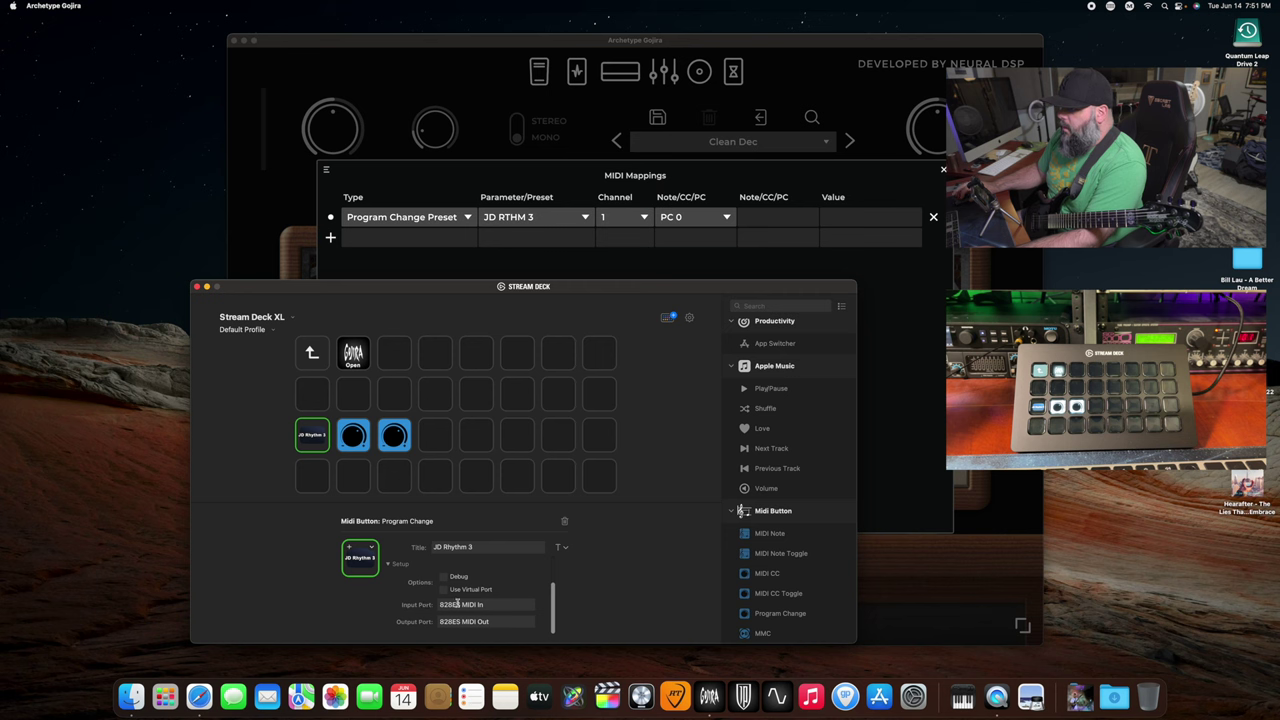
left_click(469, 605)
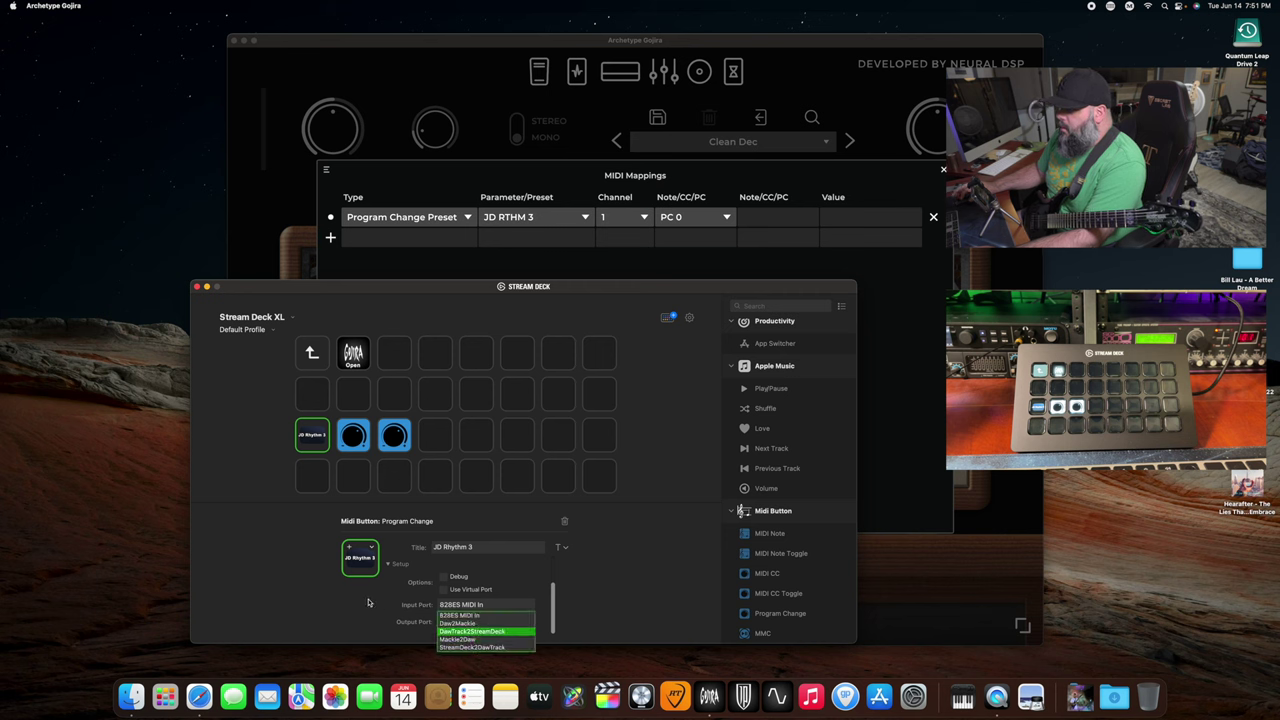
left_click(461, 614)
Check which MIDI out port The Alien key uses in the Archetype Petrucci folder.
double_click(311, 352)
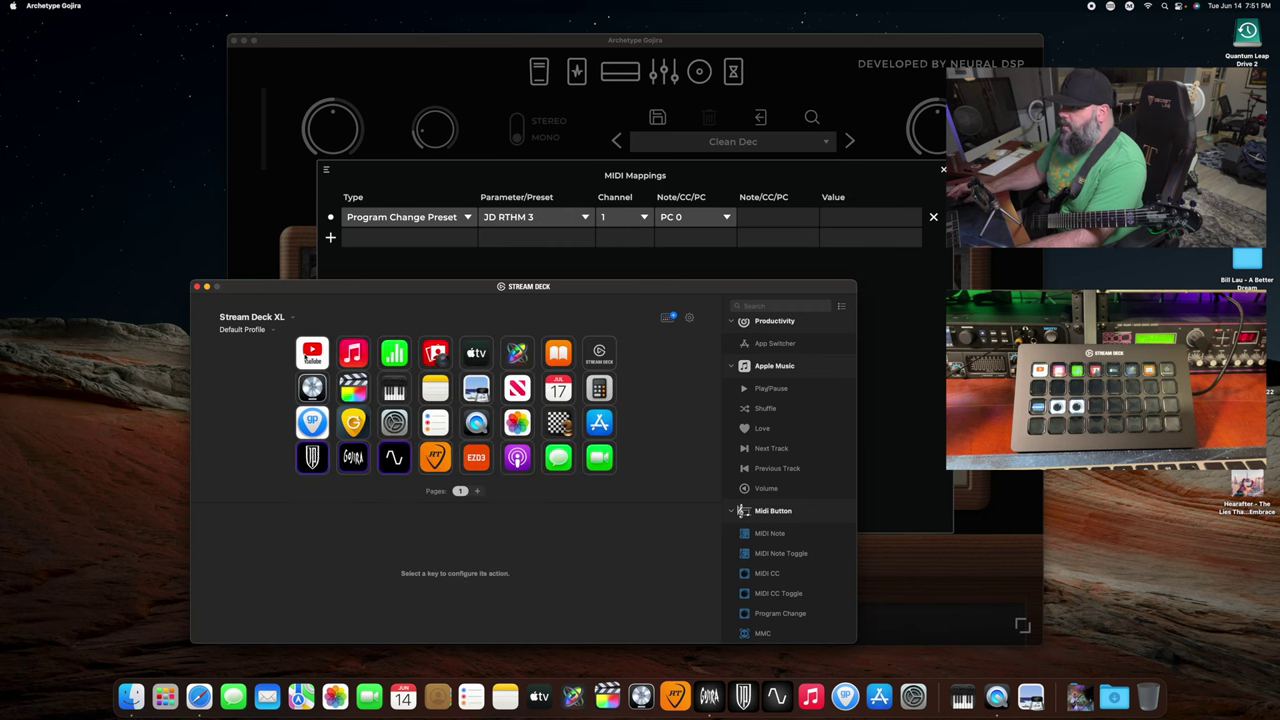
double_click(312, 472)
left_click(312, 431)
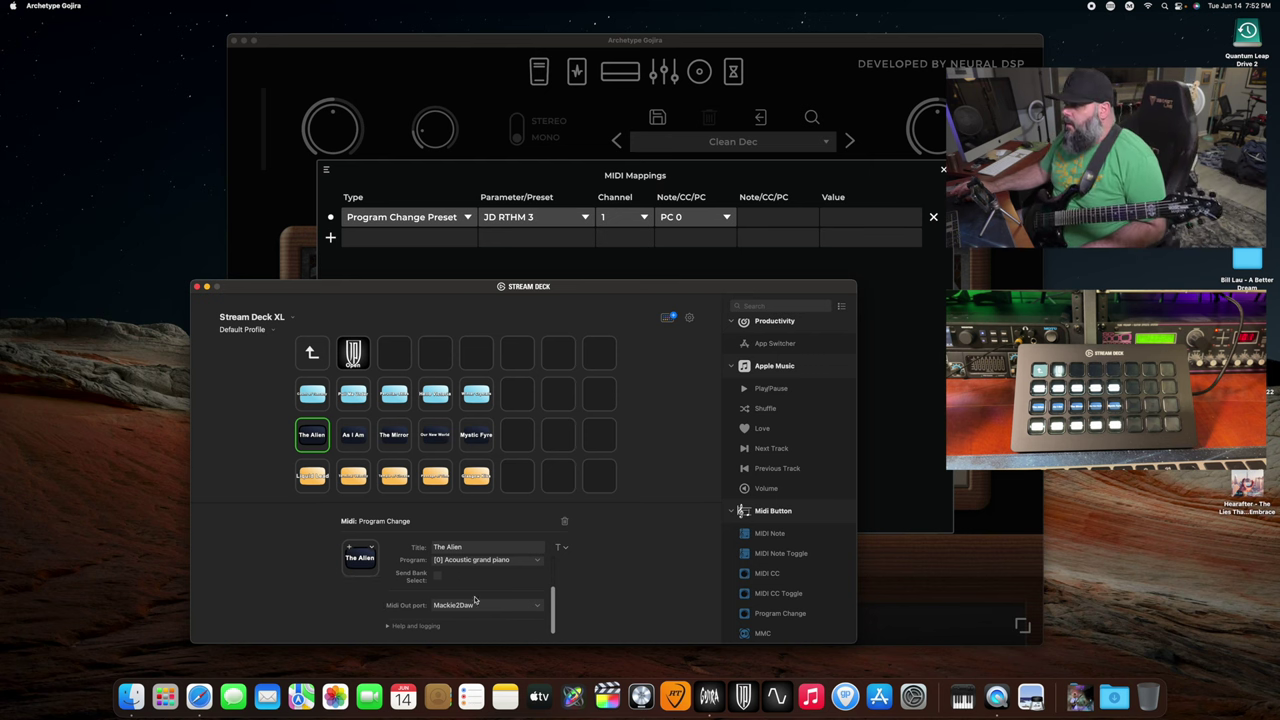
Return to the Gojira folder and set the JD Rhythm 3 key's output port to Mackie2Daw.
double_click(311, 352)
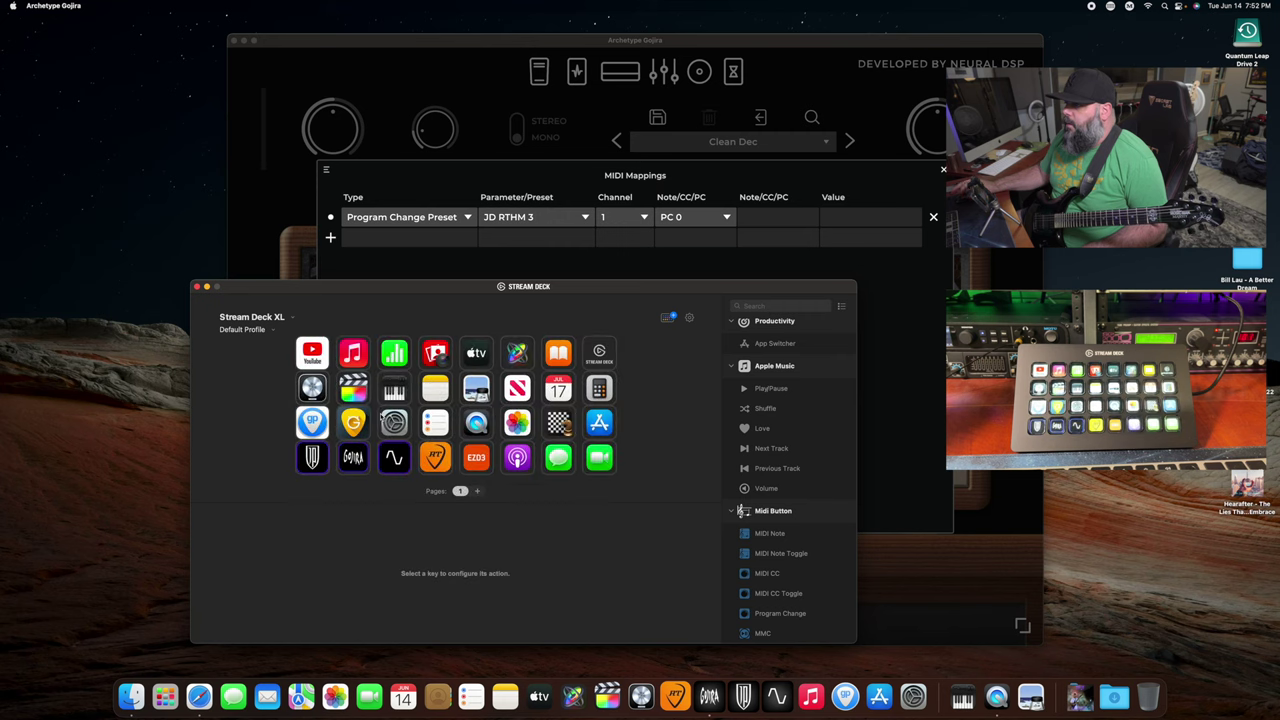
double_click(362, 463)
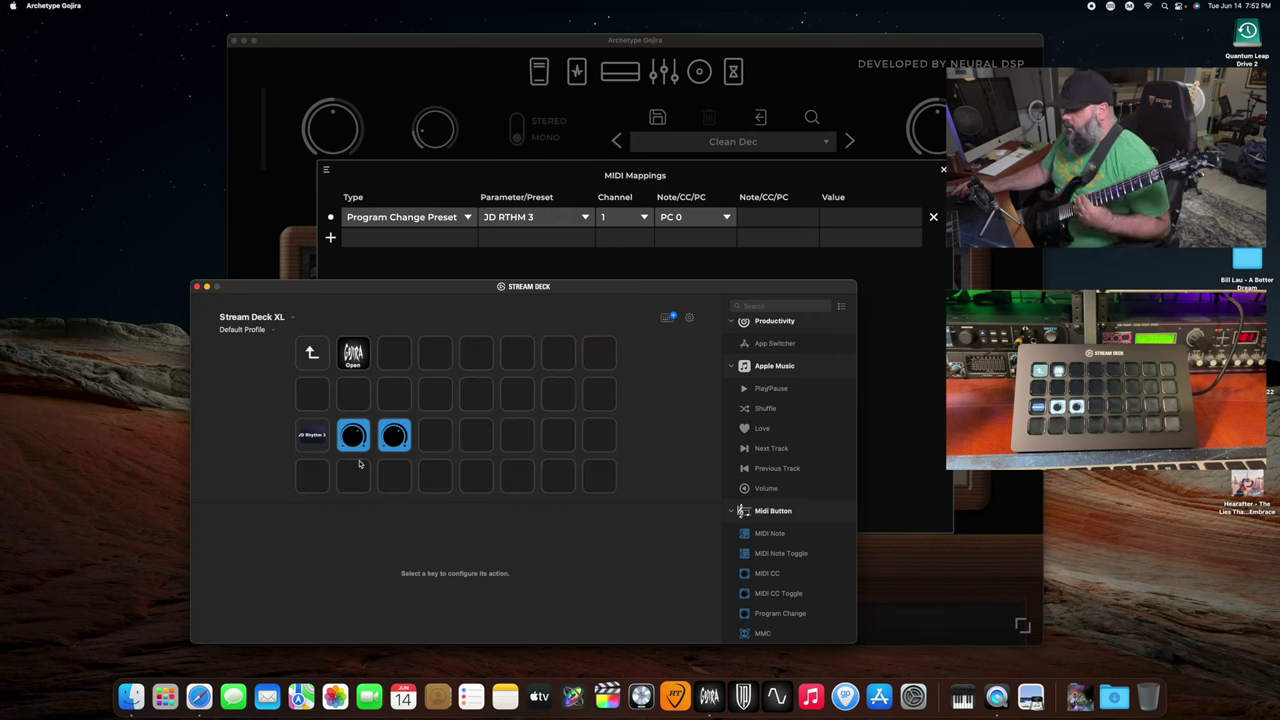
left_click(314, 440)
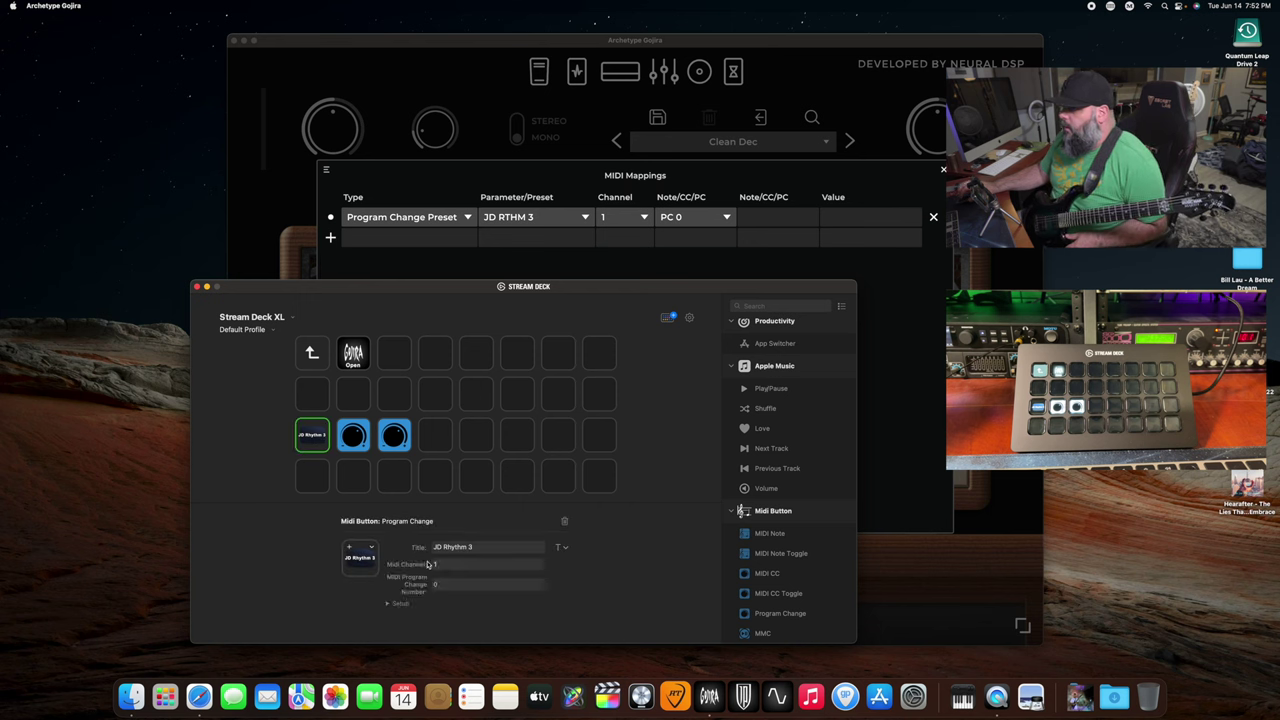
left_click(389, 605)
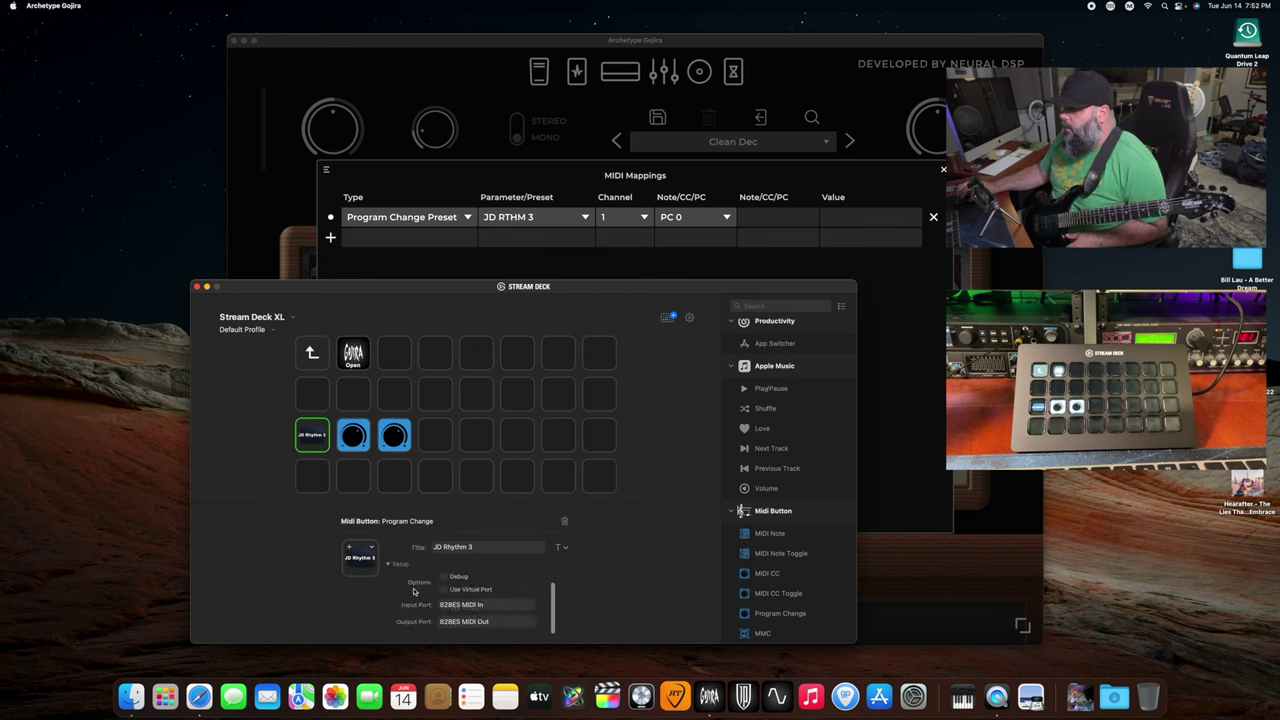
left_click(451, 622)
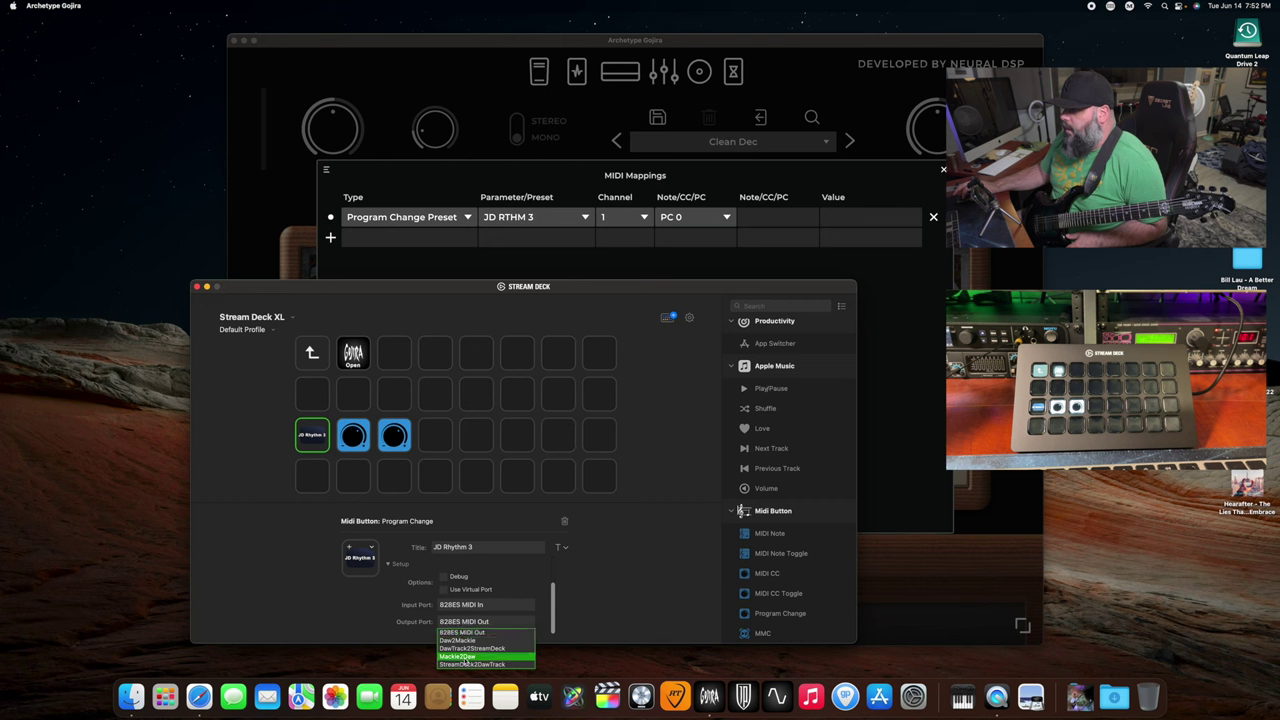
left_click(465, 657)
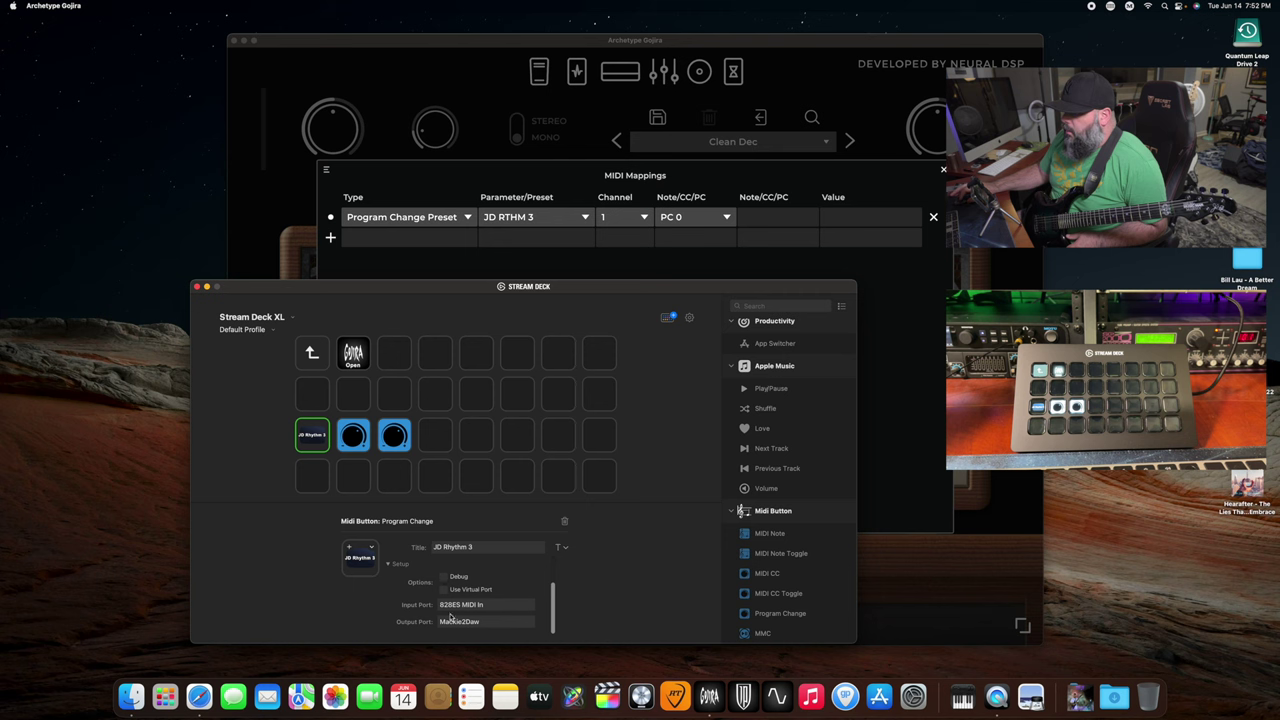
scroll(468, 599, "up", 3)
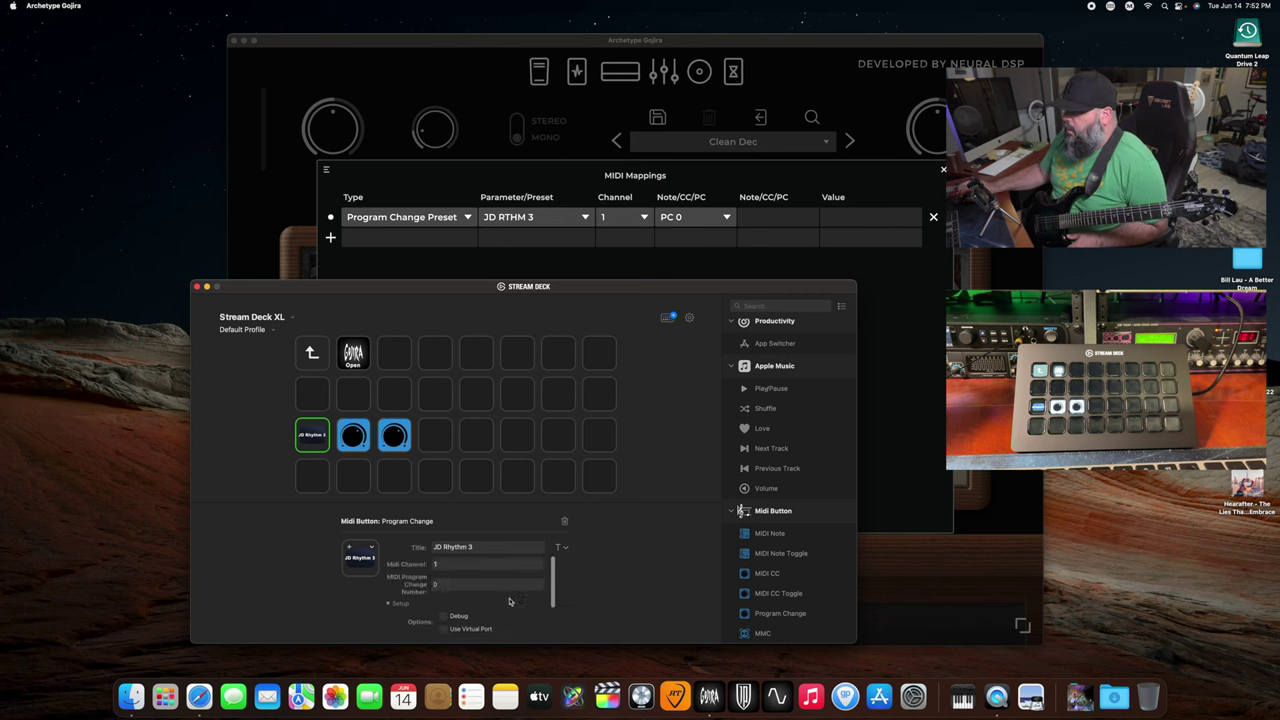
scroll(509, 596, "down", 3)
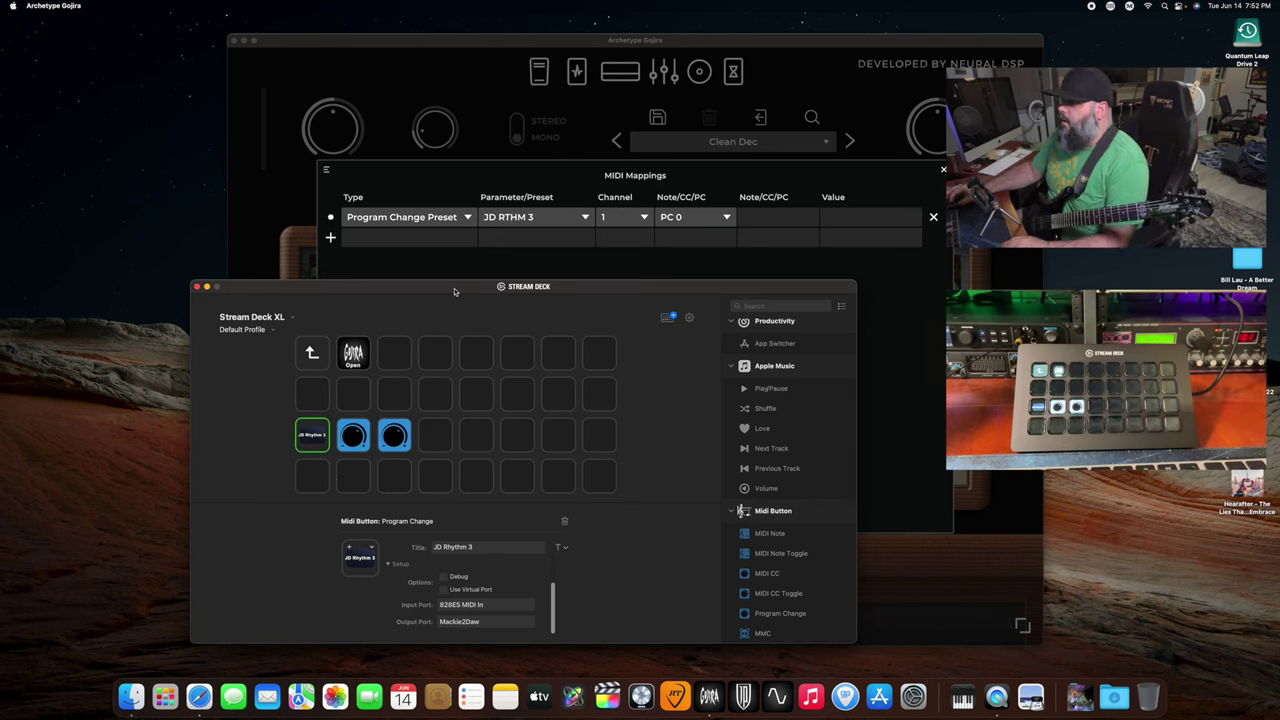
Switch to Archetype Gojira and add a second MIDI mapping of type Program Change Preset.
left_click(442, 183)
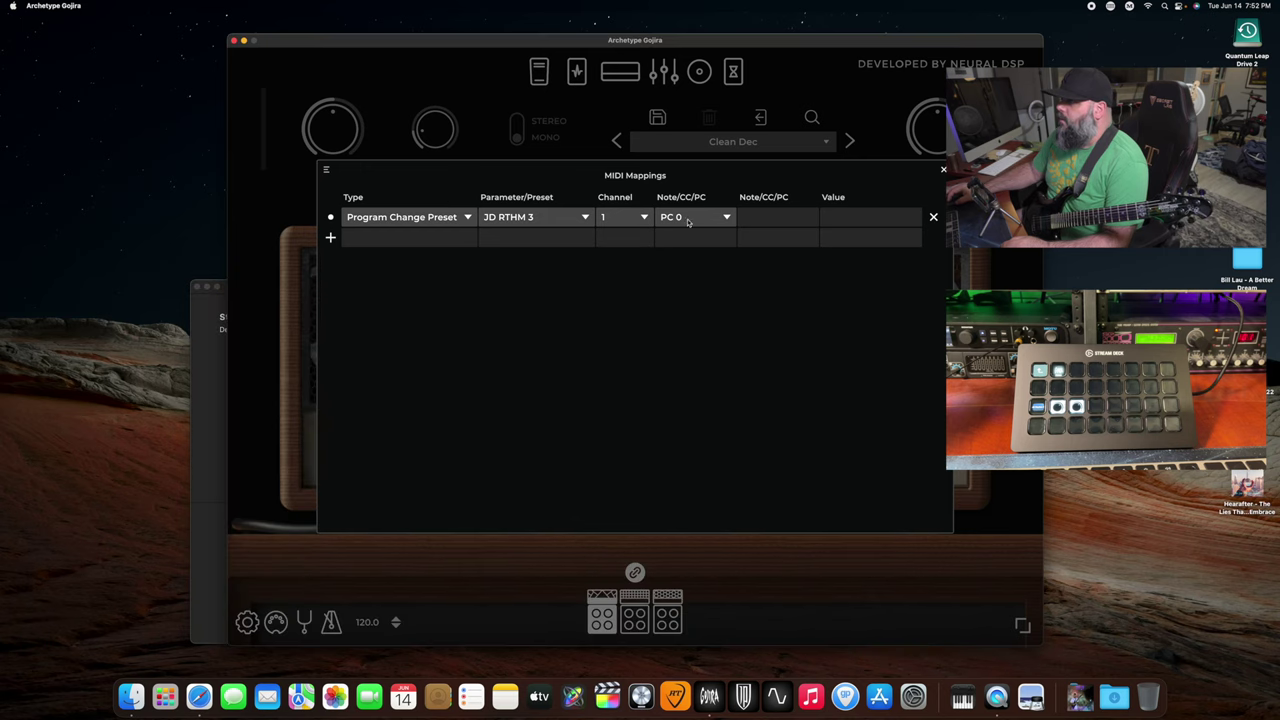
left_click(725, 218)
left_click(722, 215)
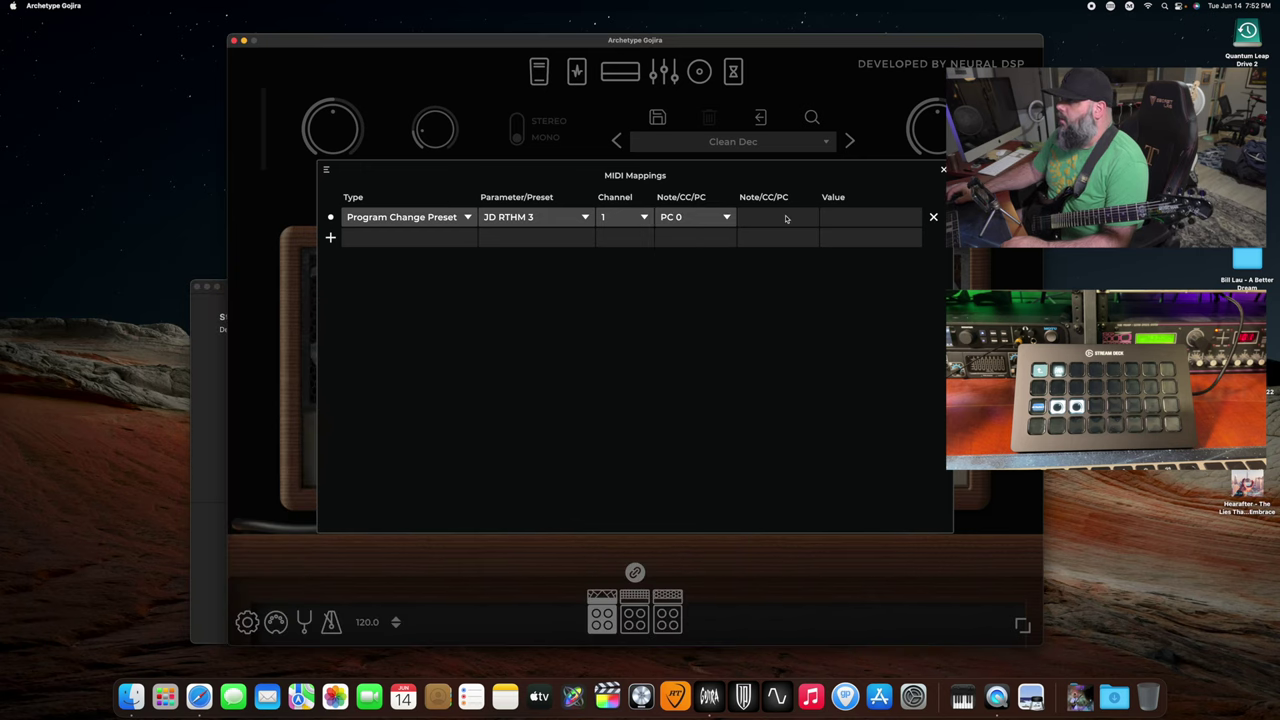
left_click(331, 239)
left_click(400, 238)
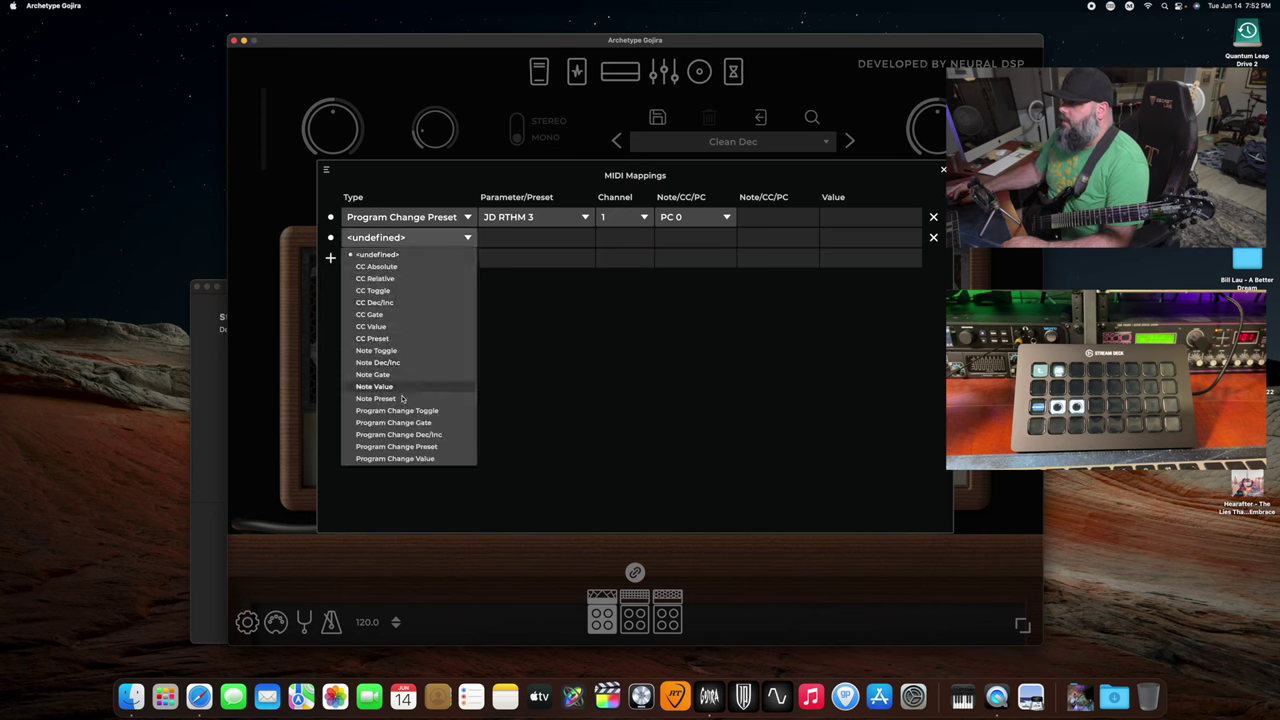
left_click(397, 446)
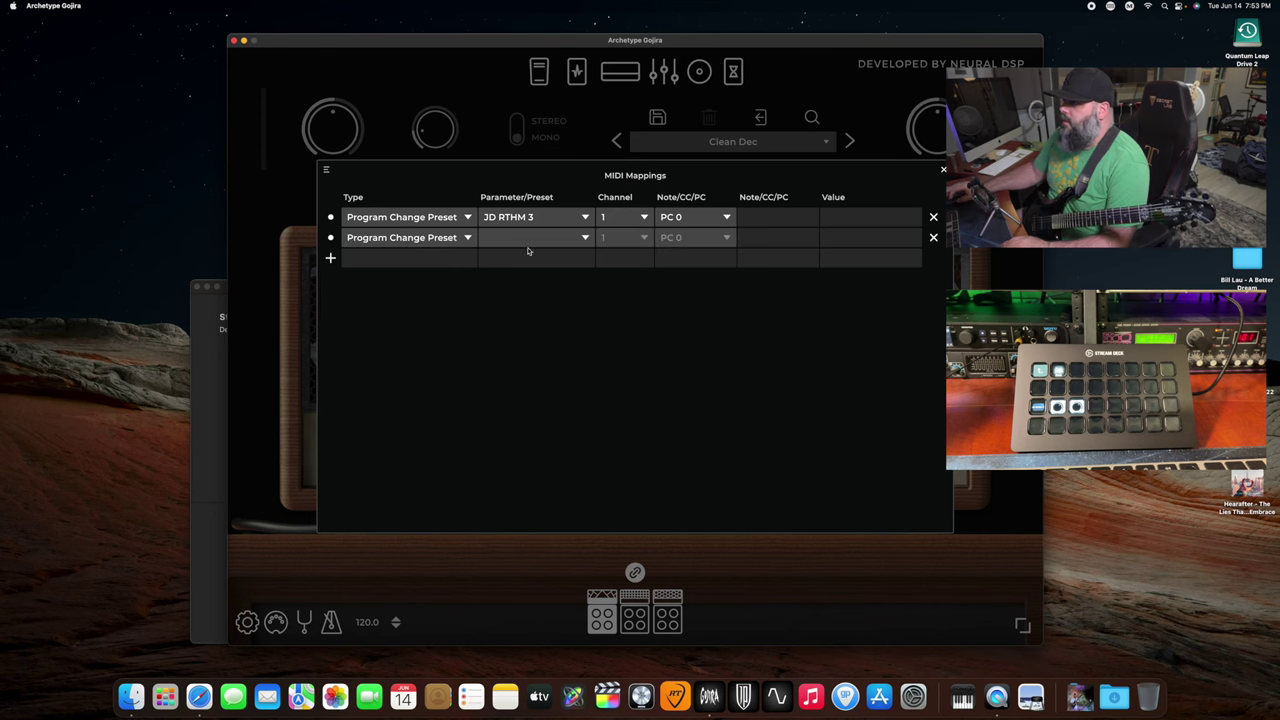
Assign the SICK-A preset to the second mapping and set its program change to PC 1.
left_click(536, 240)
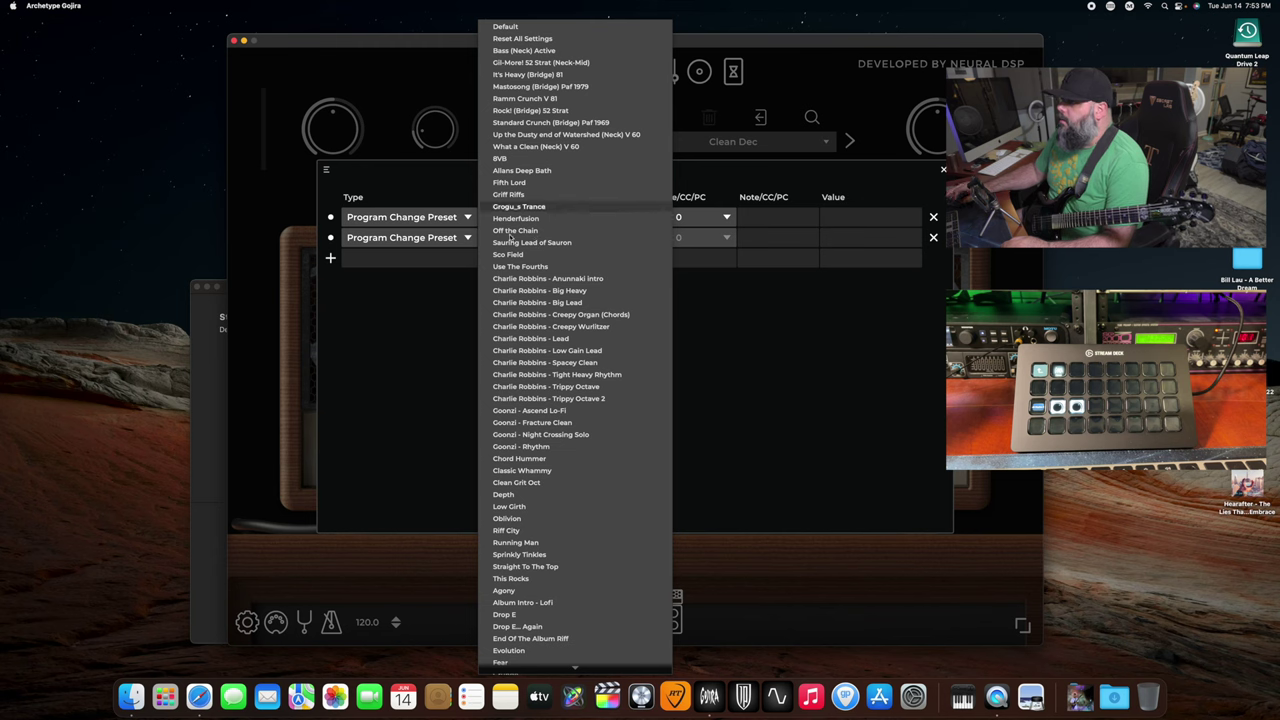
scroll(527, 453, "down", 10)
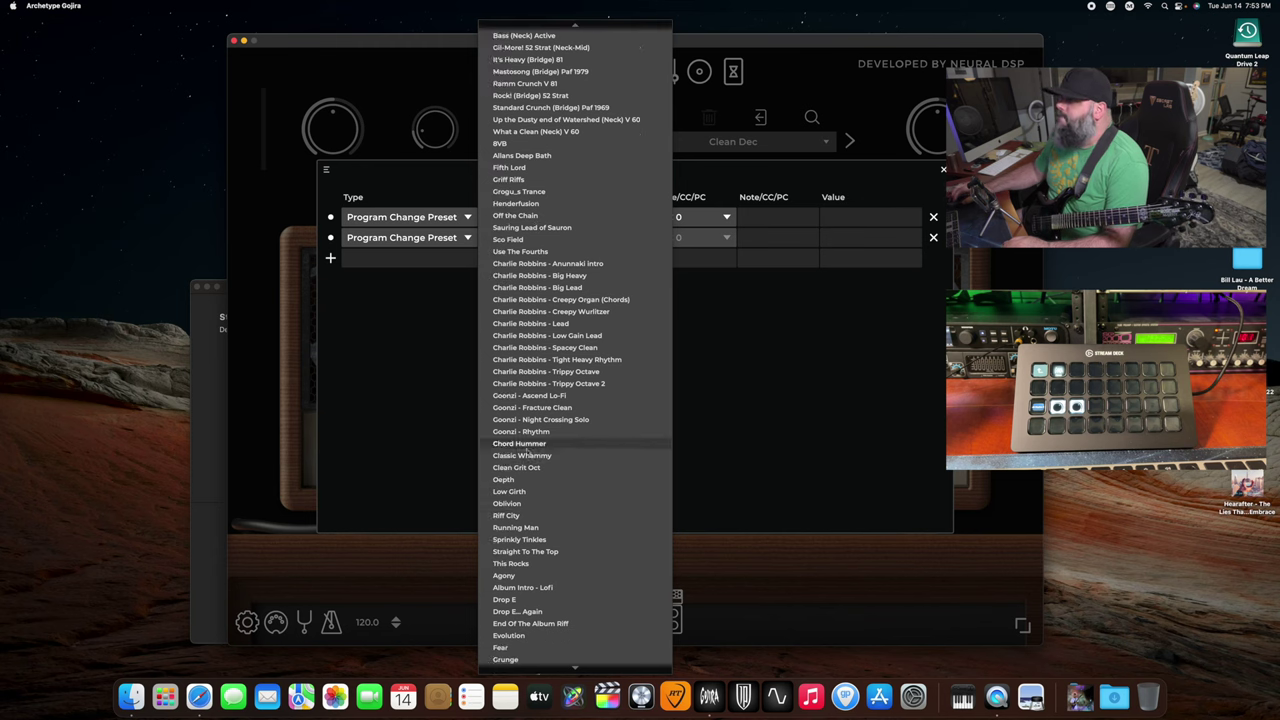
scroll(527, 453, "down", 10)
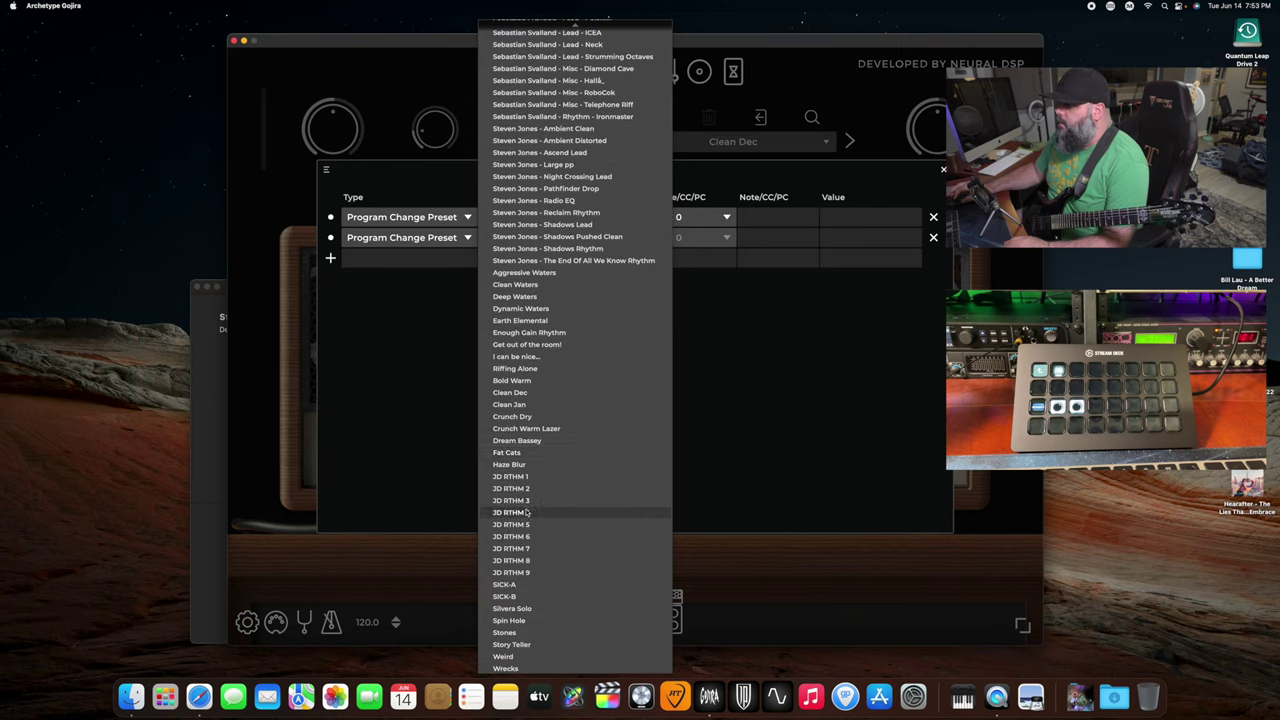
left_click(505, 584)
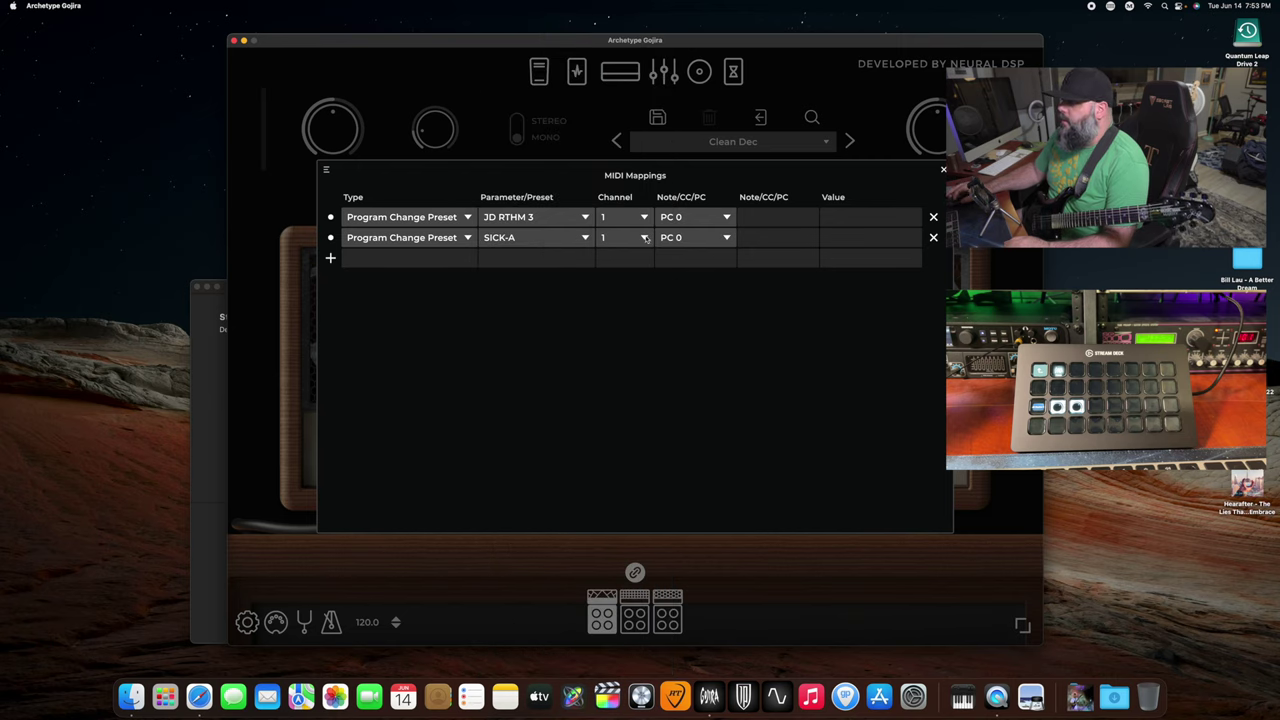
left_click(707, 240)
left_click(706, 248)
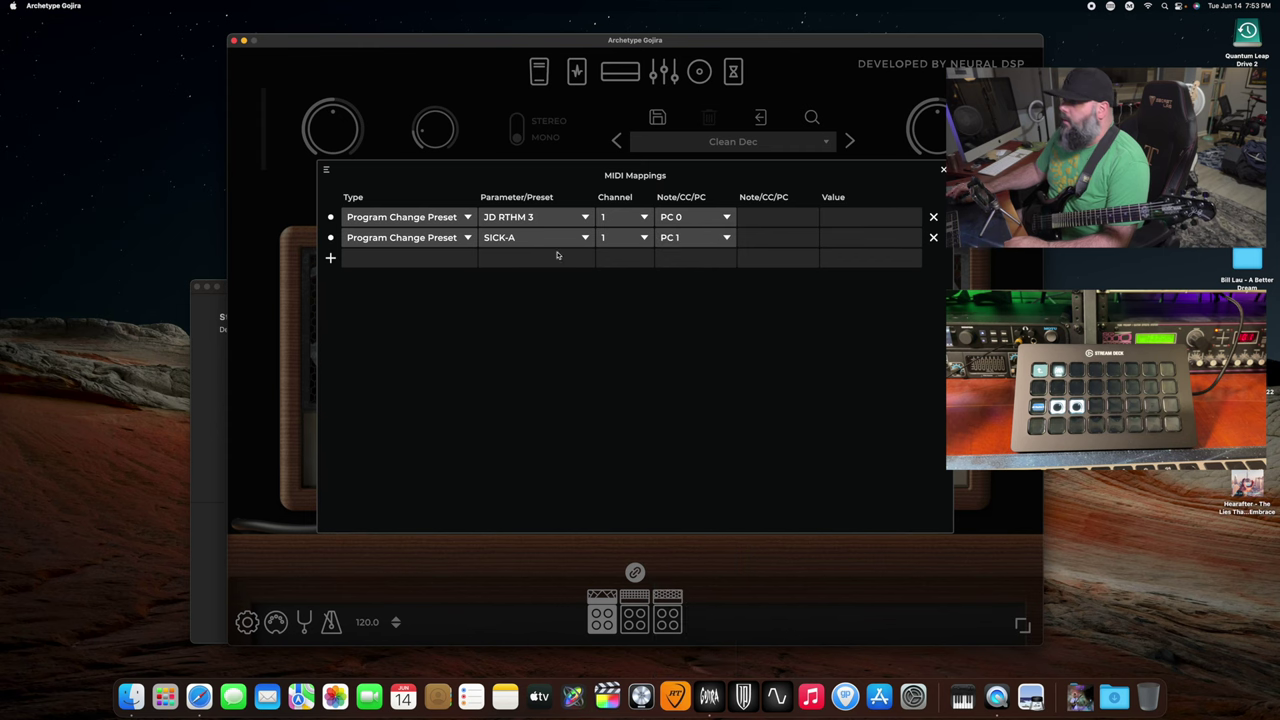
Switch to Stream Deck and title the second Program Change key "SICK A".
key("super+Tab")
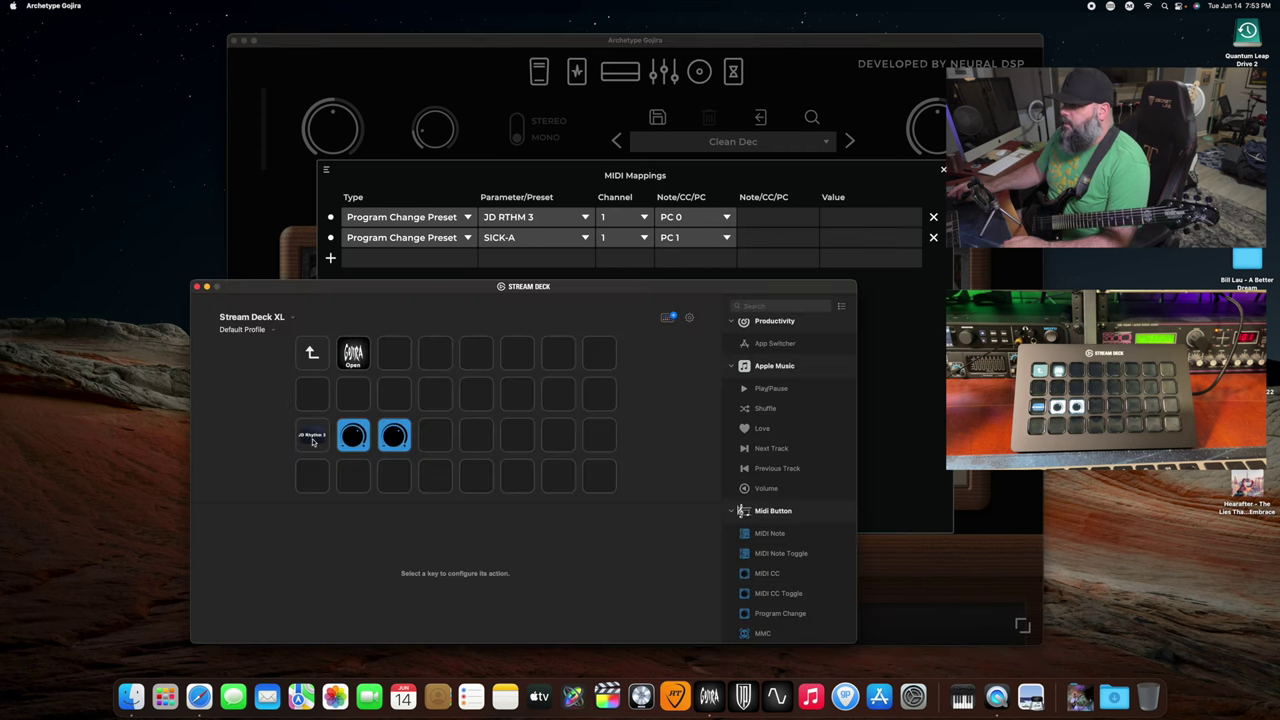
left_click(352, 437)
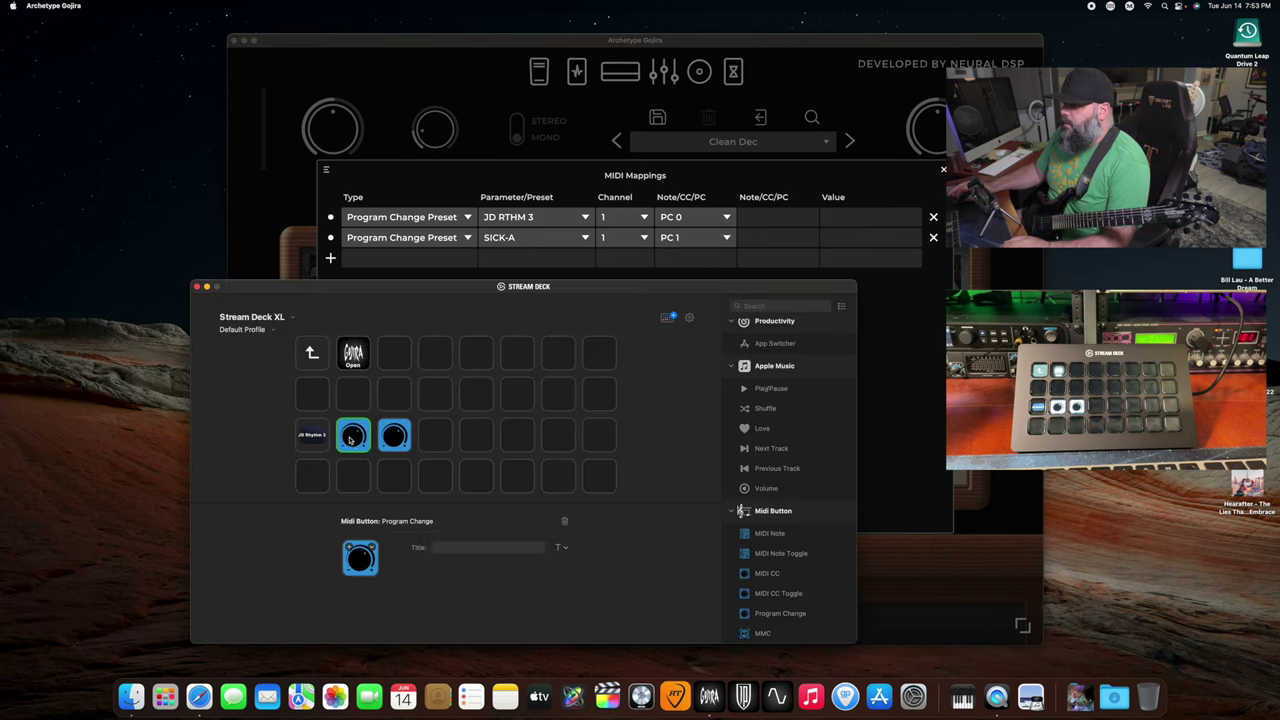
left_click(448, 547)
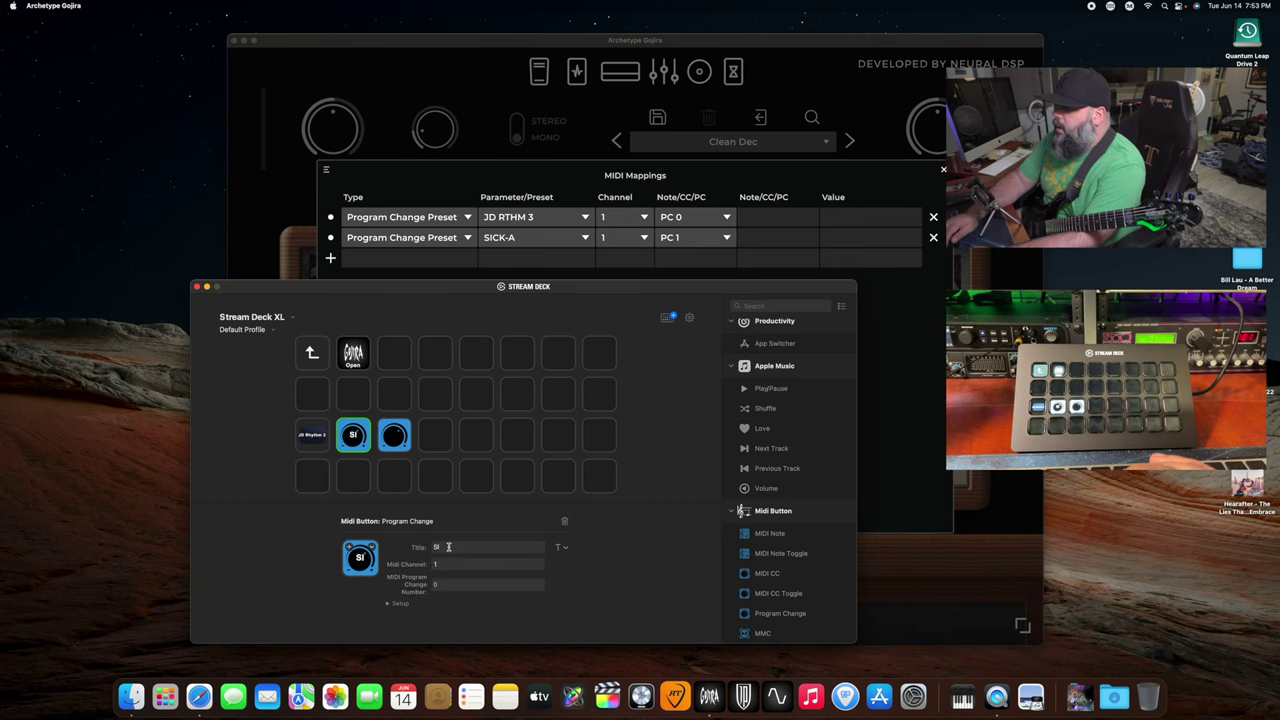
type("SIC")
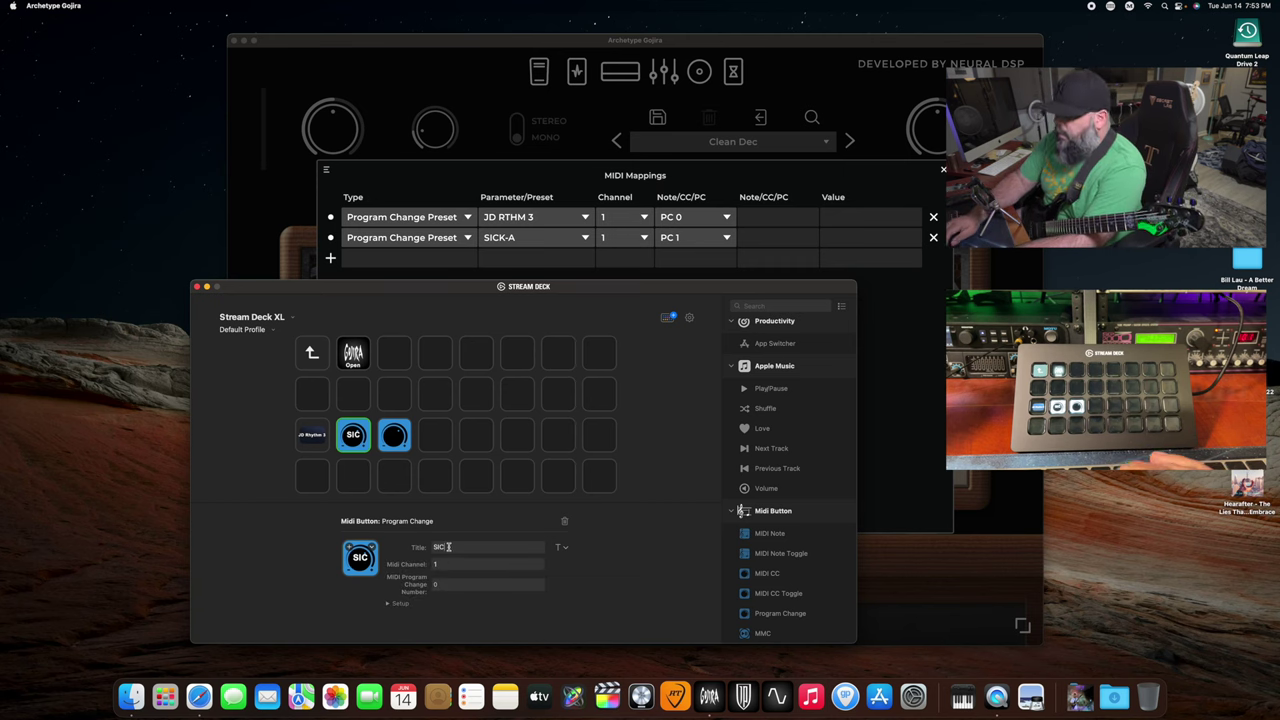
type("K A")
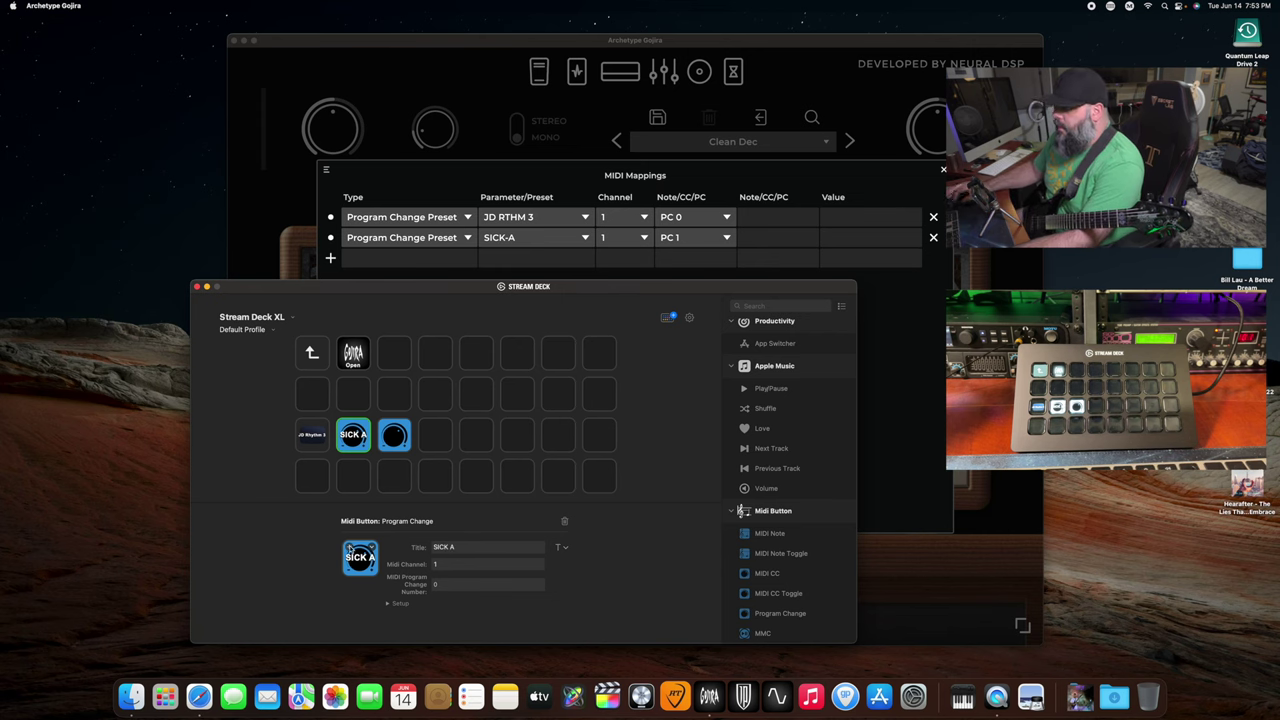
Give the SICK A key the plain dark navy icon from the icon library.
left_click(360, 557)
left_click(685, 213)
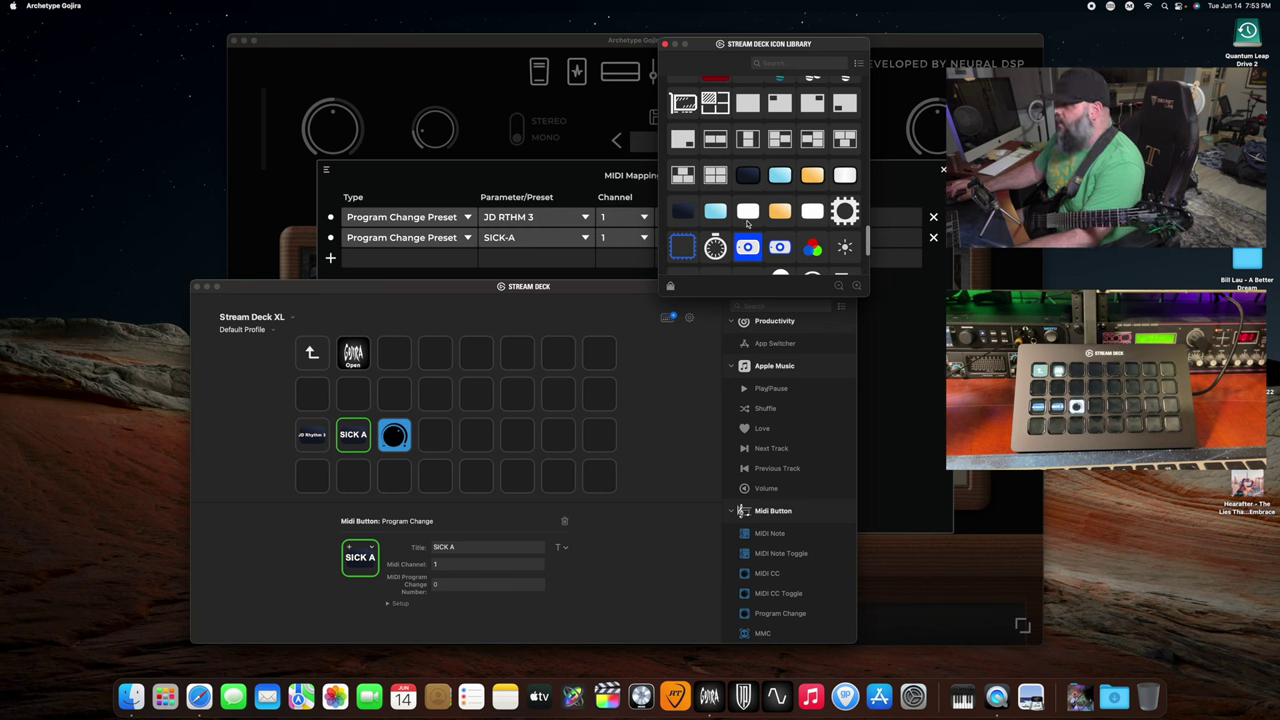
scroll(765, 175, "down", 5)
scroll(765, 175, "up", 1)
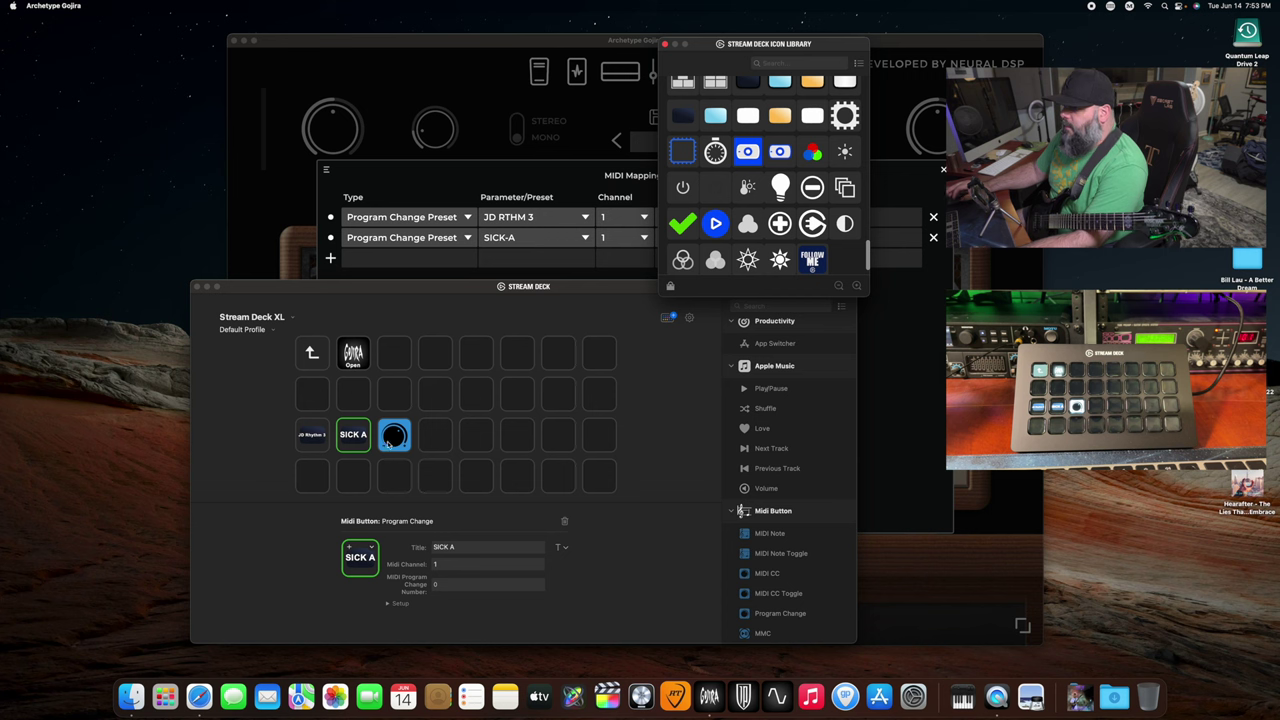
Set the SICK A key's MIDI program change number to 1 and its input port to Daw2Mackie.
left_click(446, 586)
type("1")
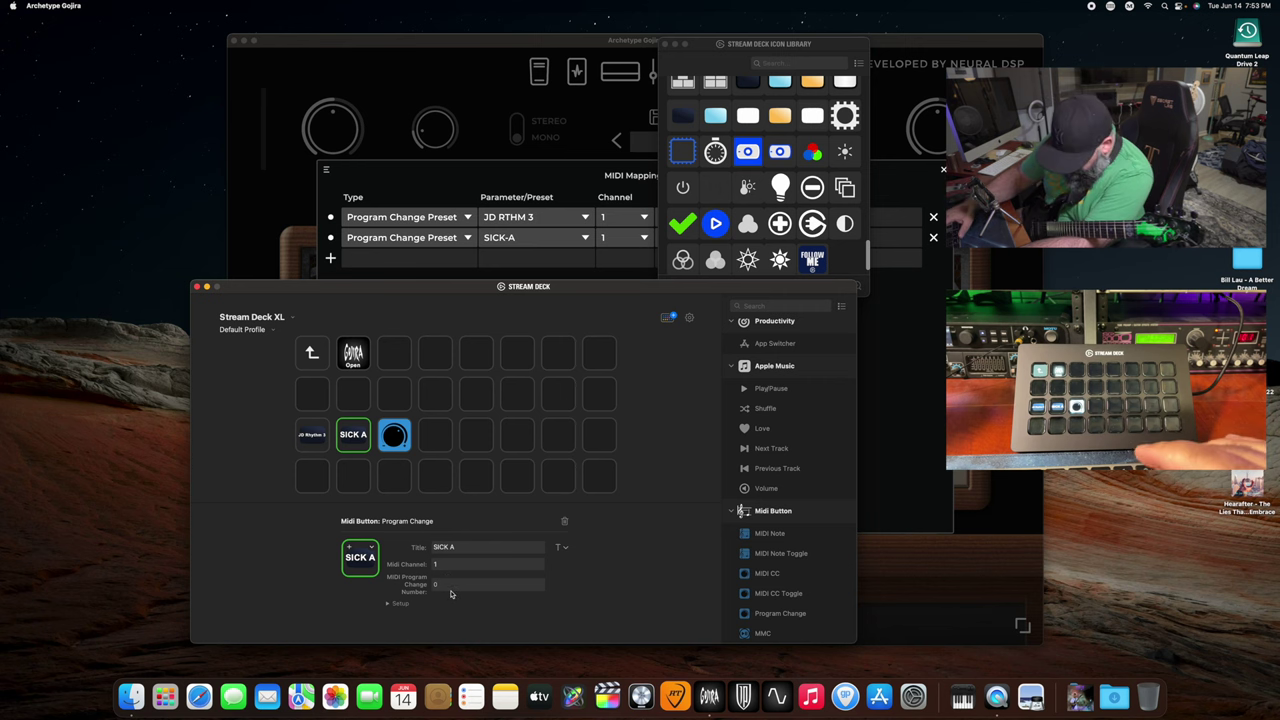
left_click(388, 604)
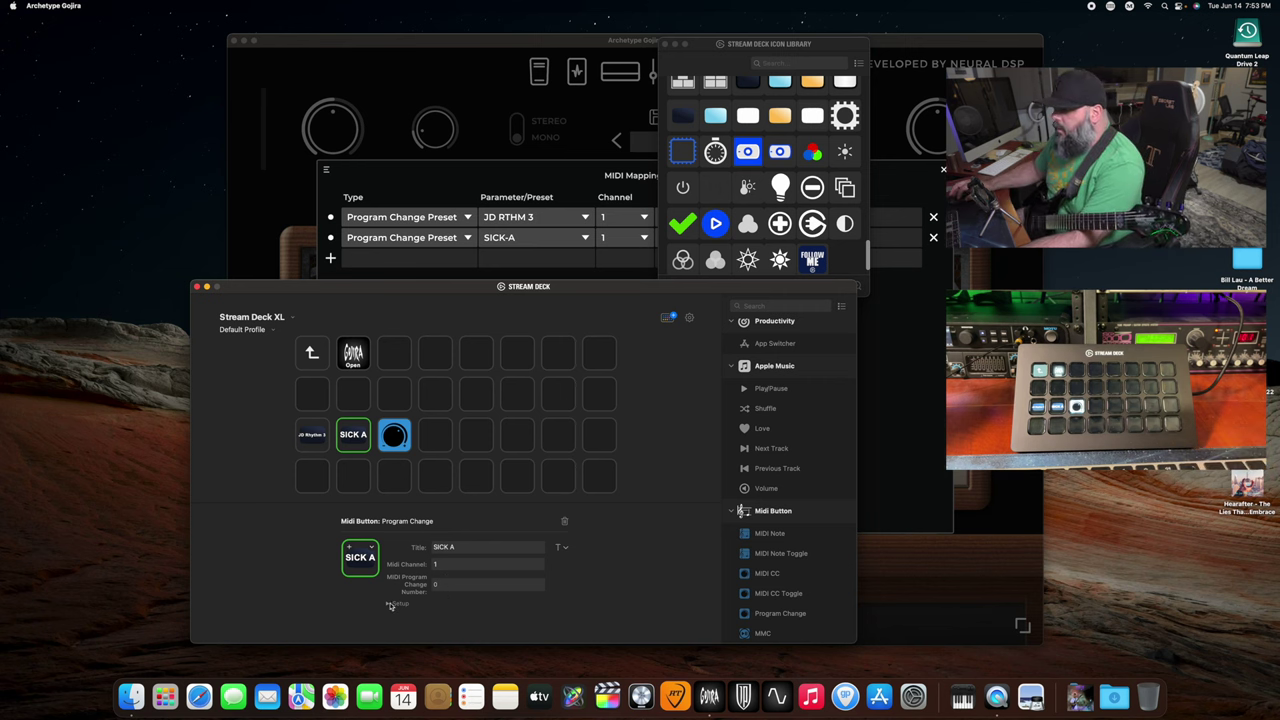
scroll(447, 606, "down", 3)
scroll(447, 606, "down", 1)
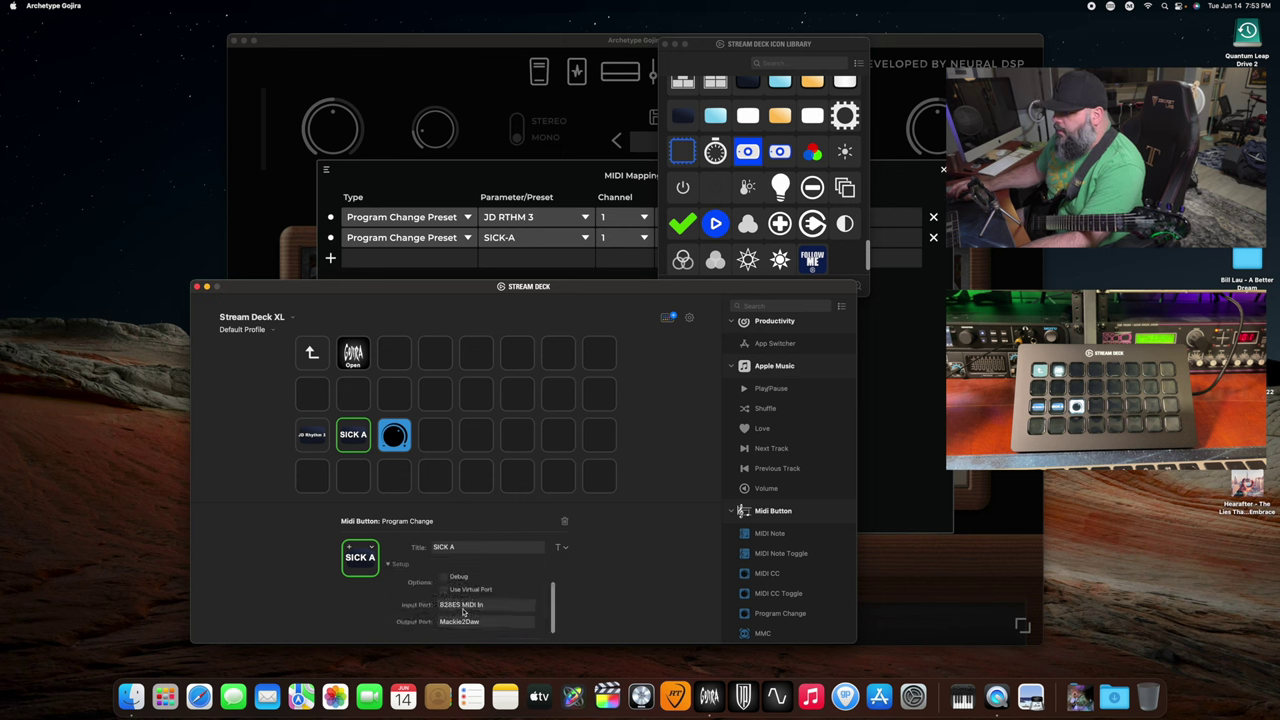
left_click(463, 607)
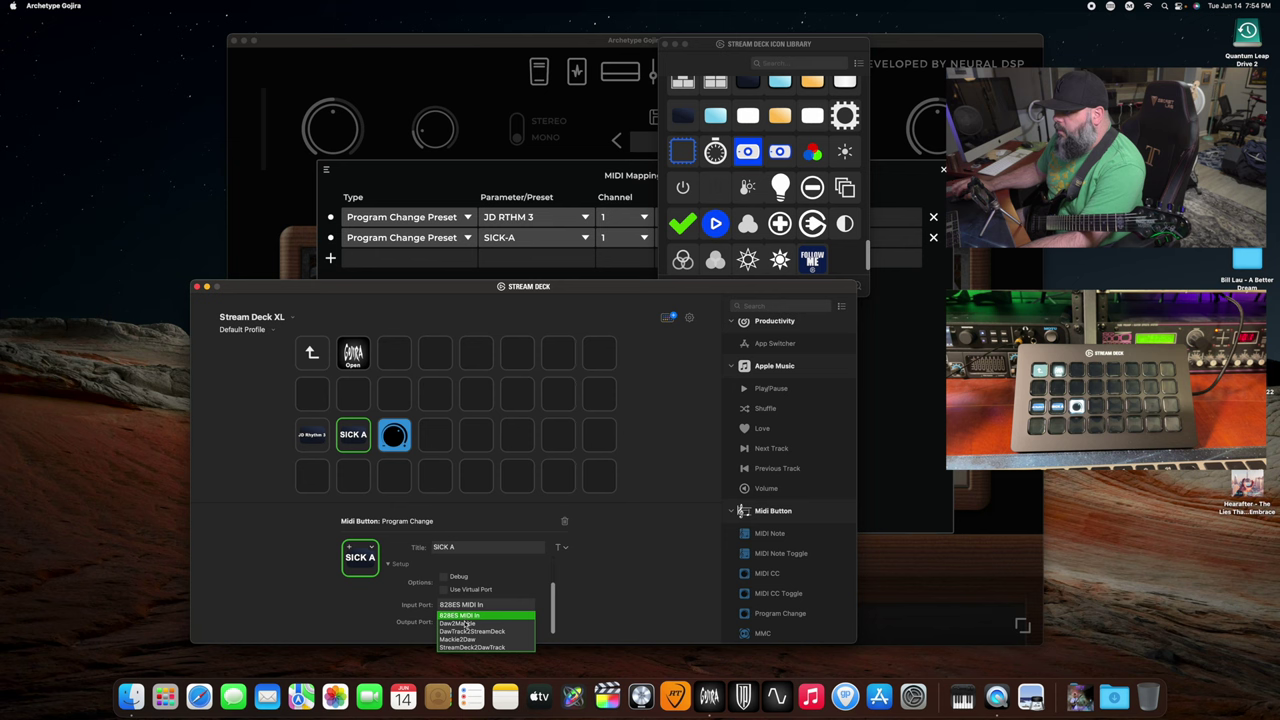
left_click(468, 624)
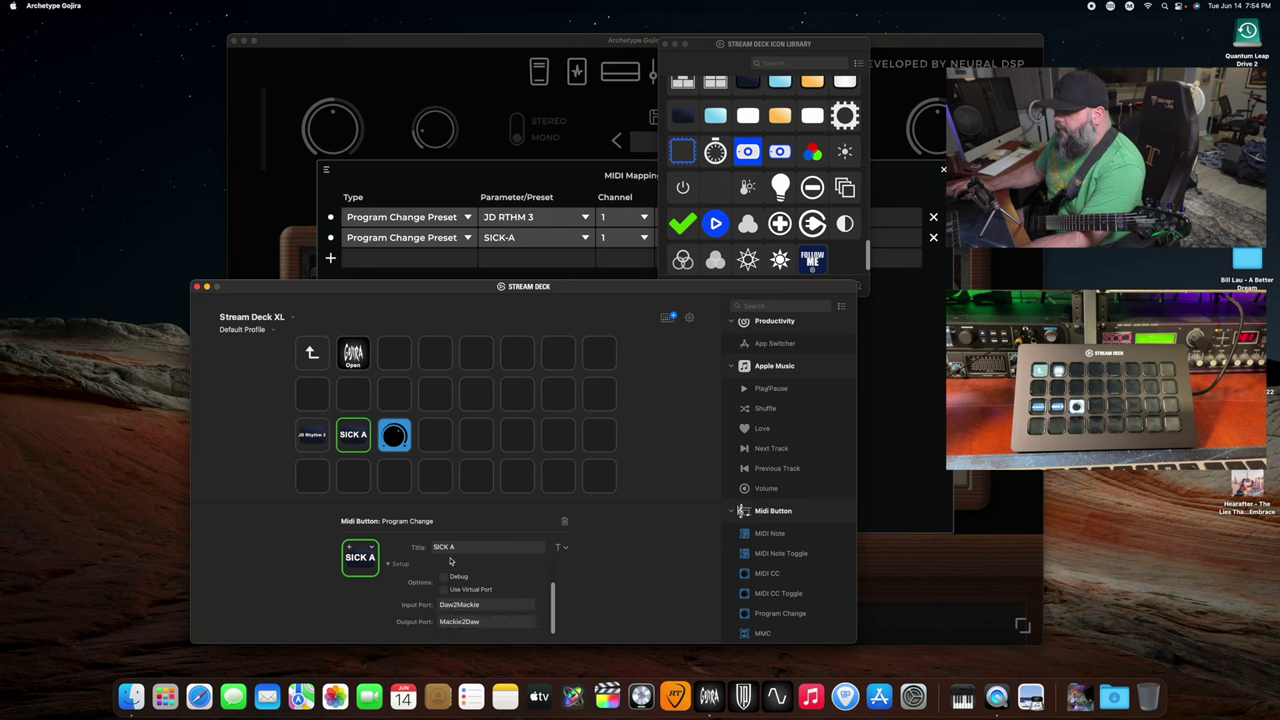
scroll(458, 568, "up", 1)
scroll(455, 570, "up", 2)
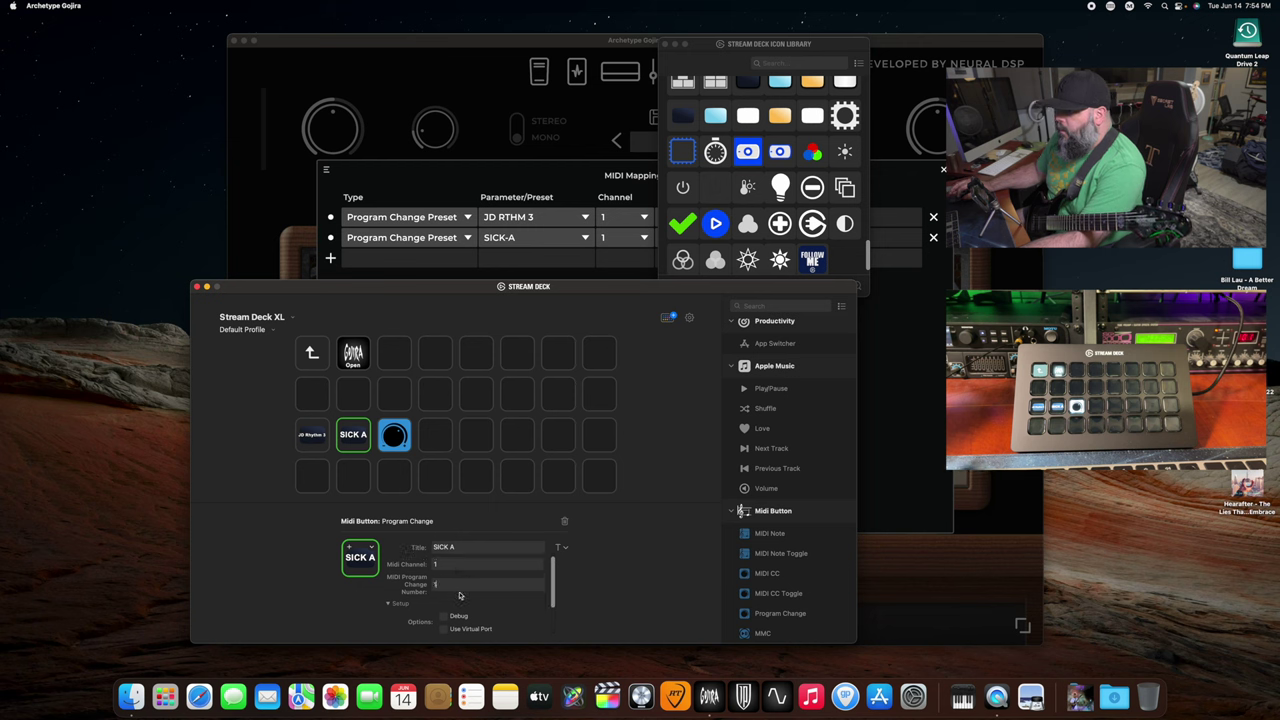
Check the settings of the SICK A key, the untitled Program Change key and the JD Rhythm 3 key.
scroll(460, 590, "down", 3)
left_click(392, 440)
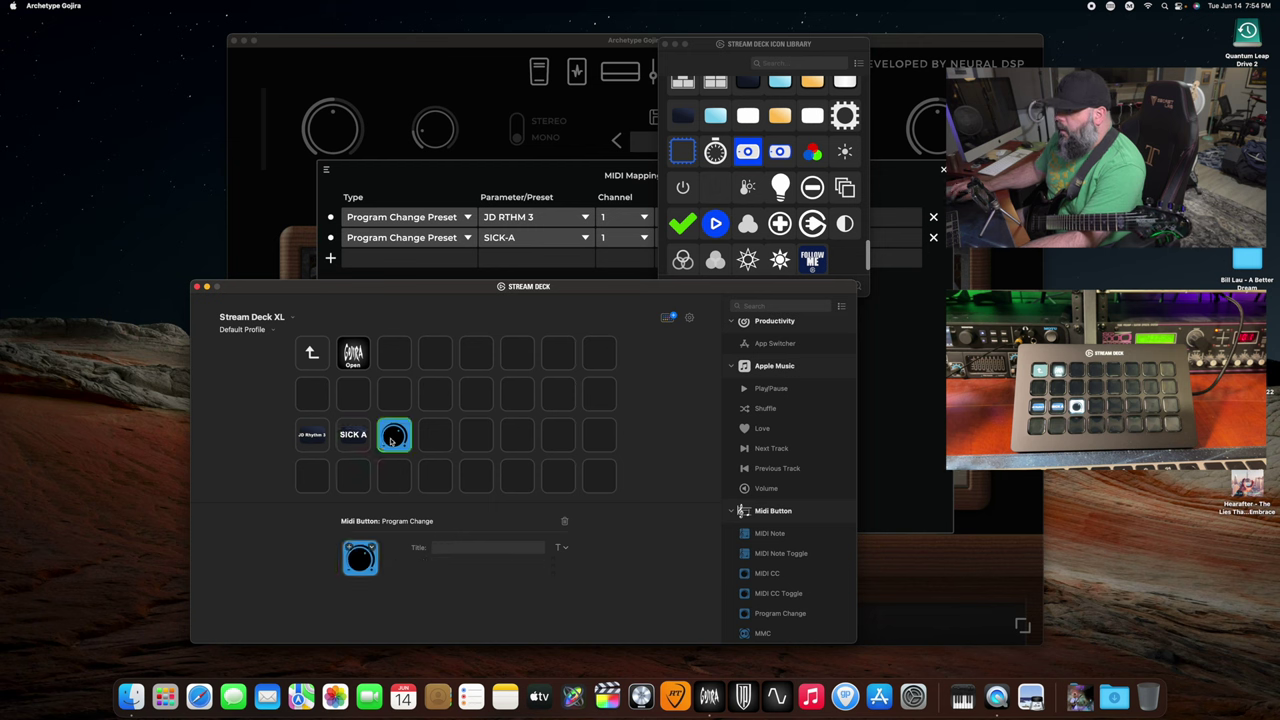
left_click(362, 443)
left_click(312, 434)
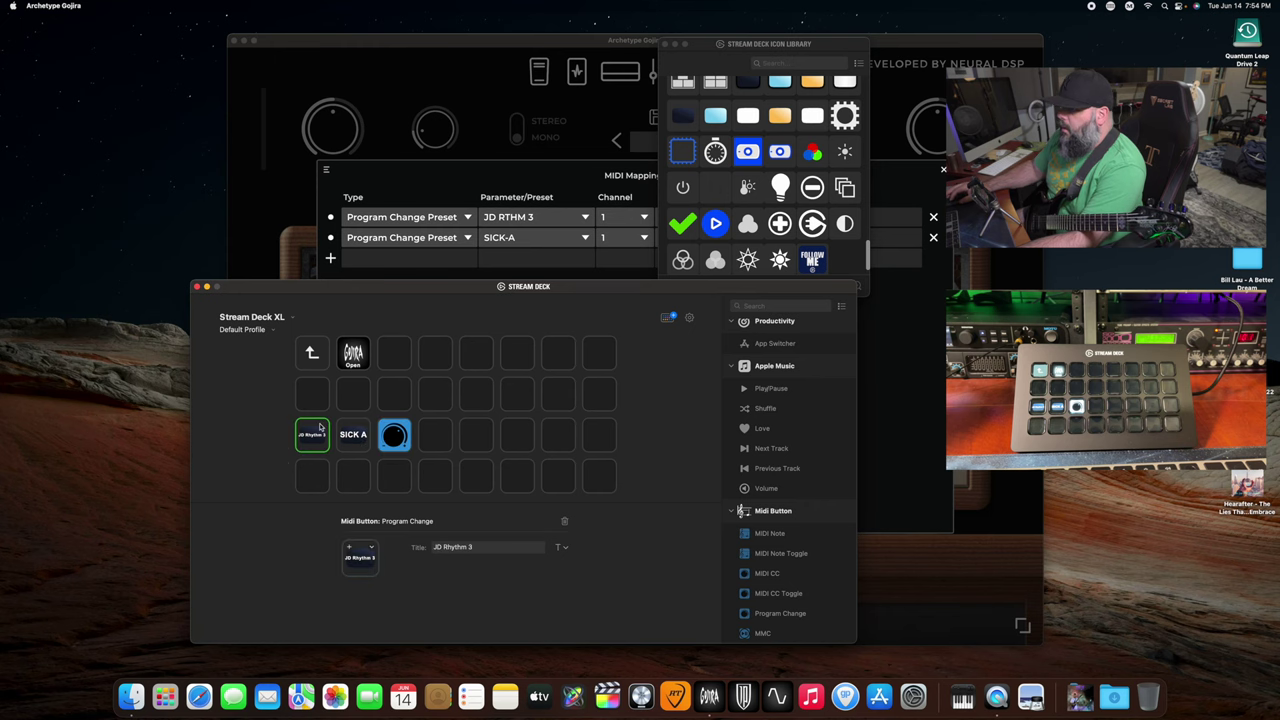
Move the Stream Deck window aside, and close the MIDI mappings in Archetype Gojira.
left_click_drag(281, 292, 219, 296)
left_click(414, 177)
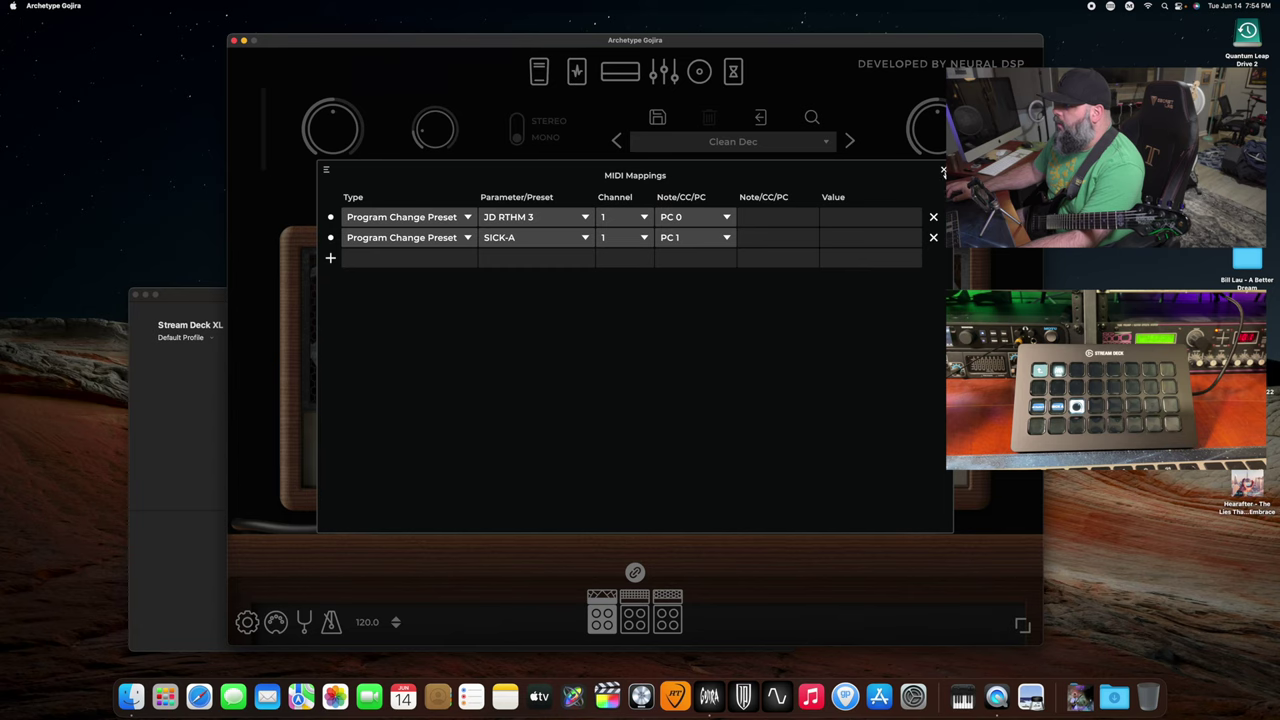
left_click(943, 172)
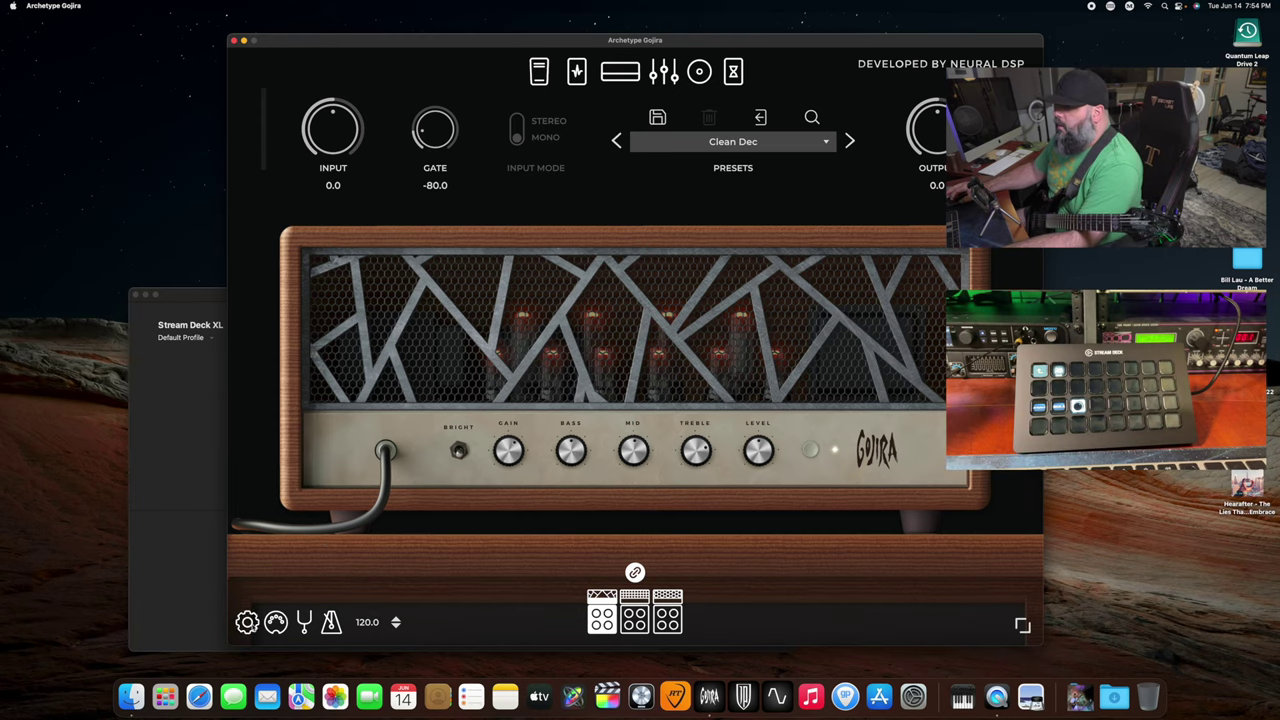
Inspect the MIDI input devices in Archetype Gojira's audio settings.
key("super+comma")
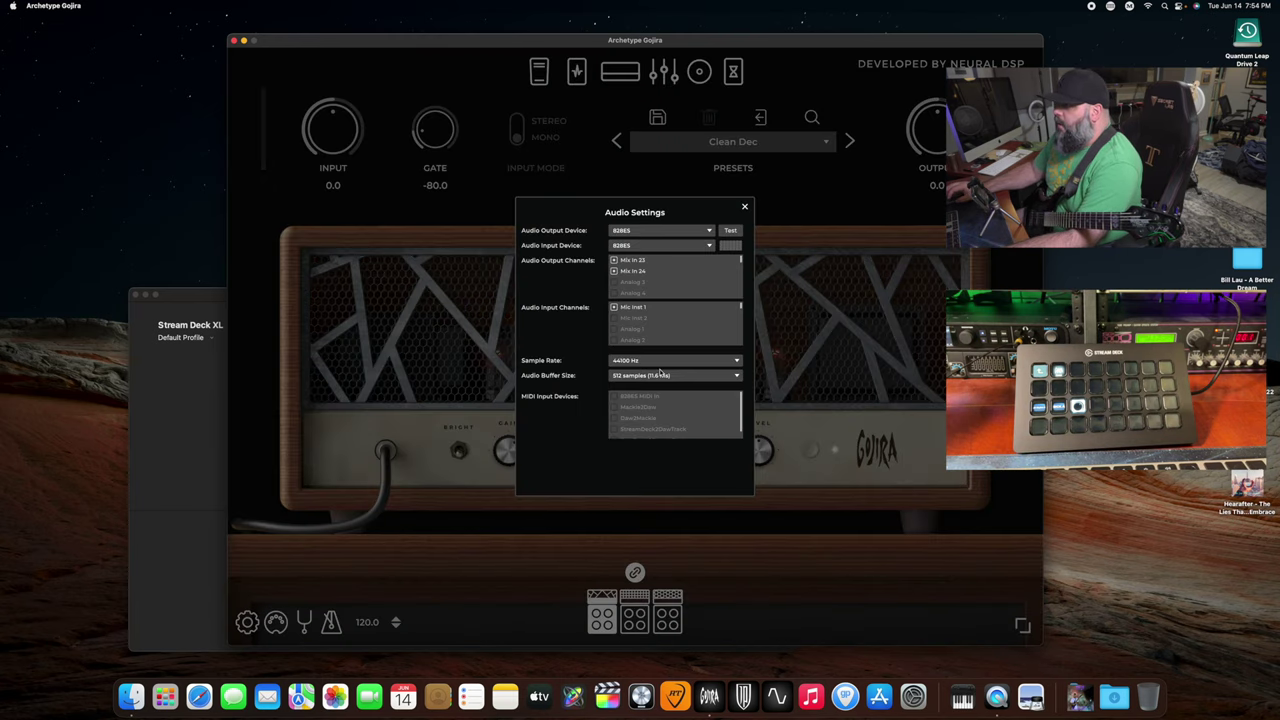
scroll(664, 414, "down", 1)
scroll(664, 414, "up", 1)
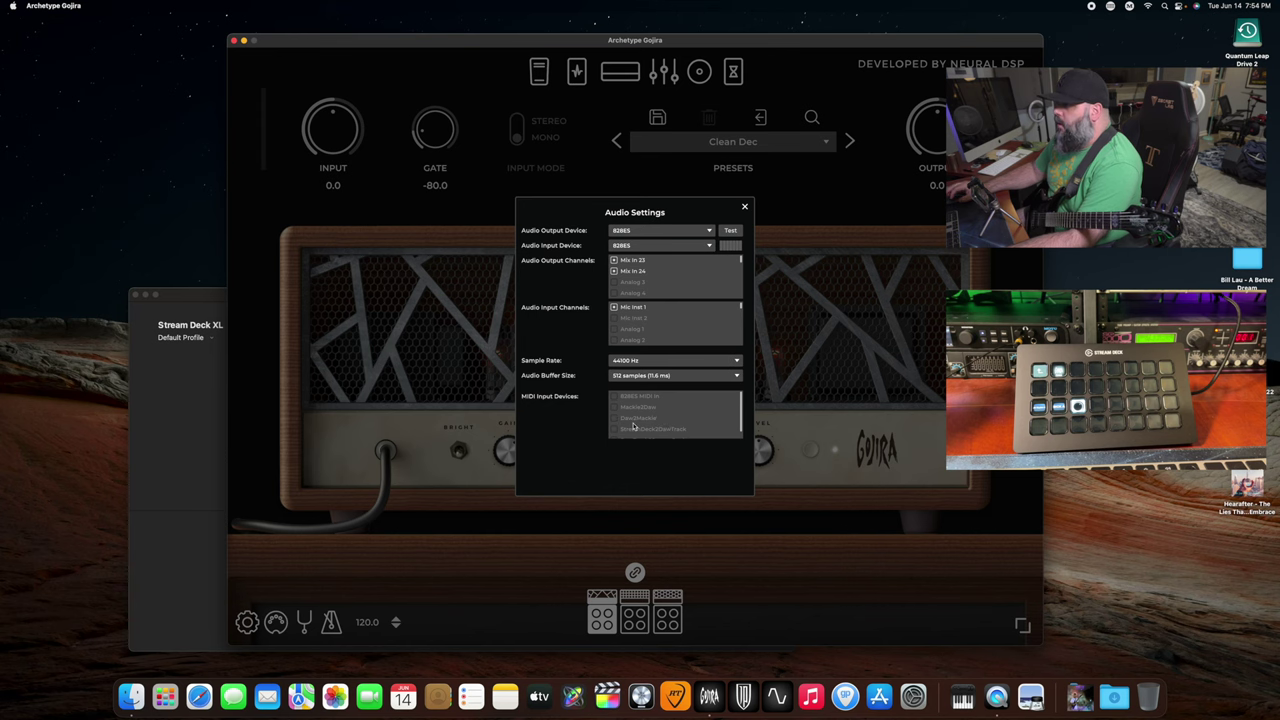
scroll(643, 424, "down", 1)
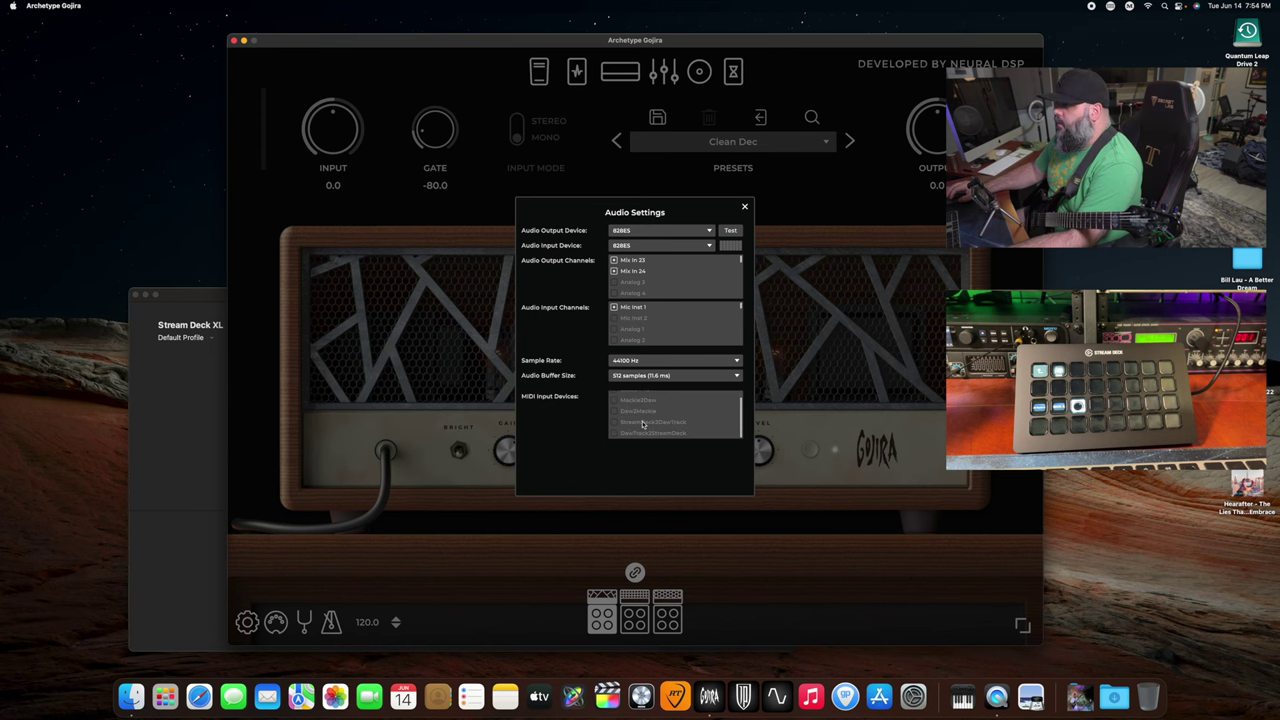
left_click(745, 209)
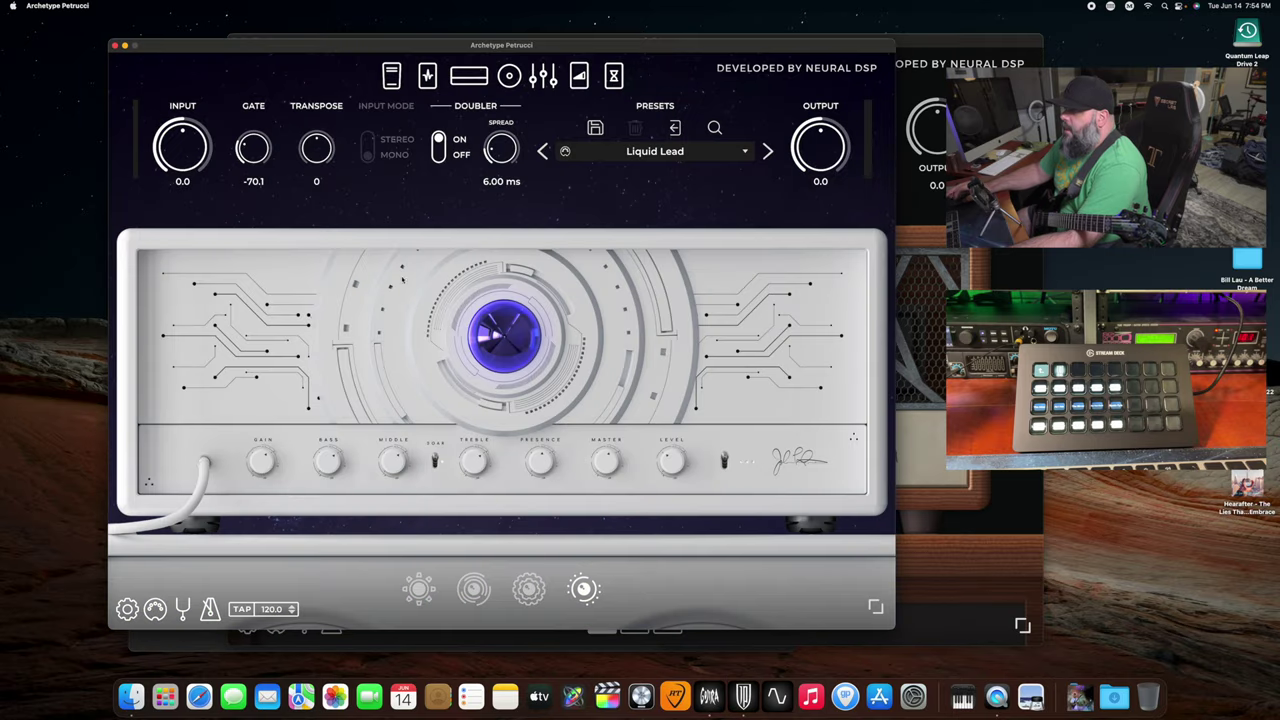
Compare the MIDI mappings of Archetype Petrucci and Archetype Gojira with the Gojira window moved aside.
left_click(155, 608)
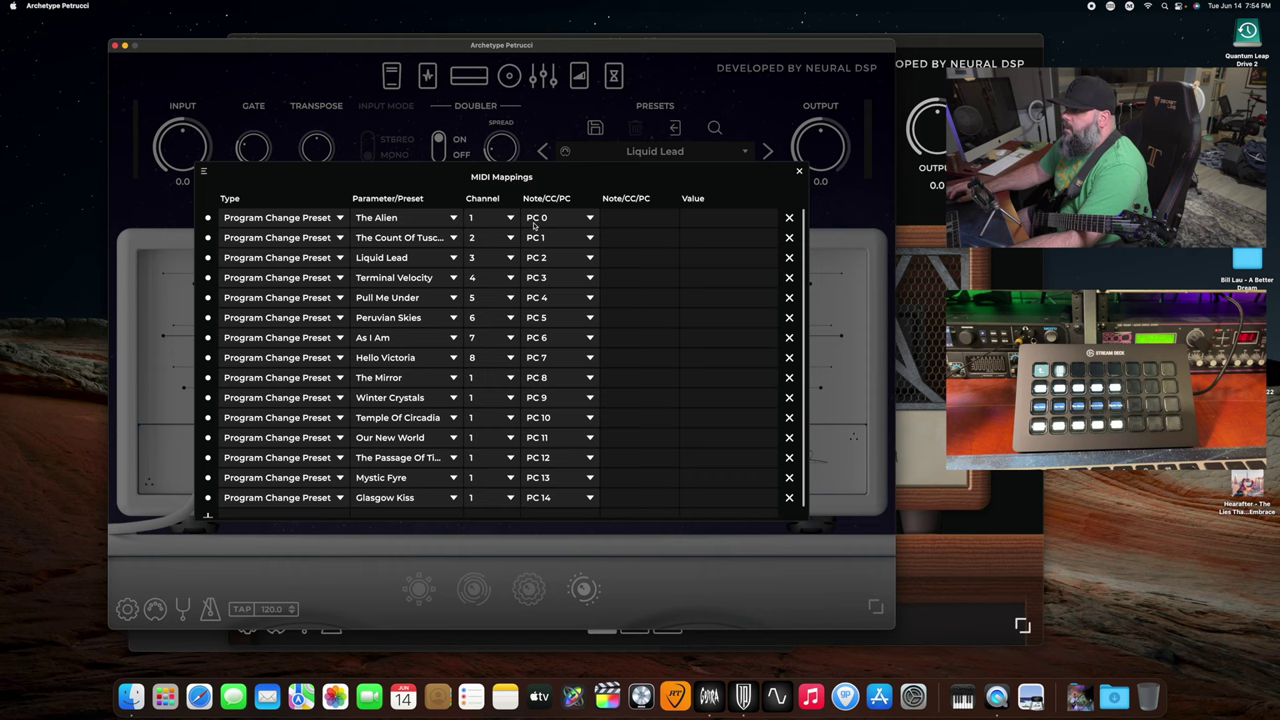
left_click(958, 47)
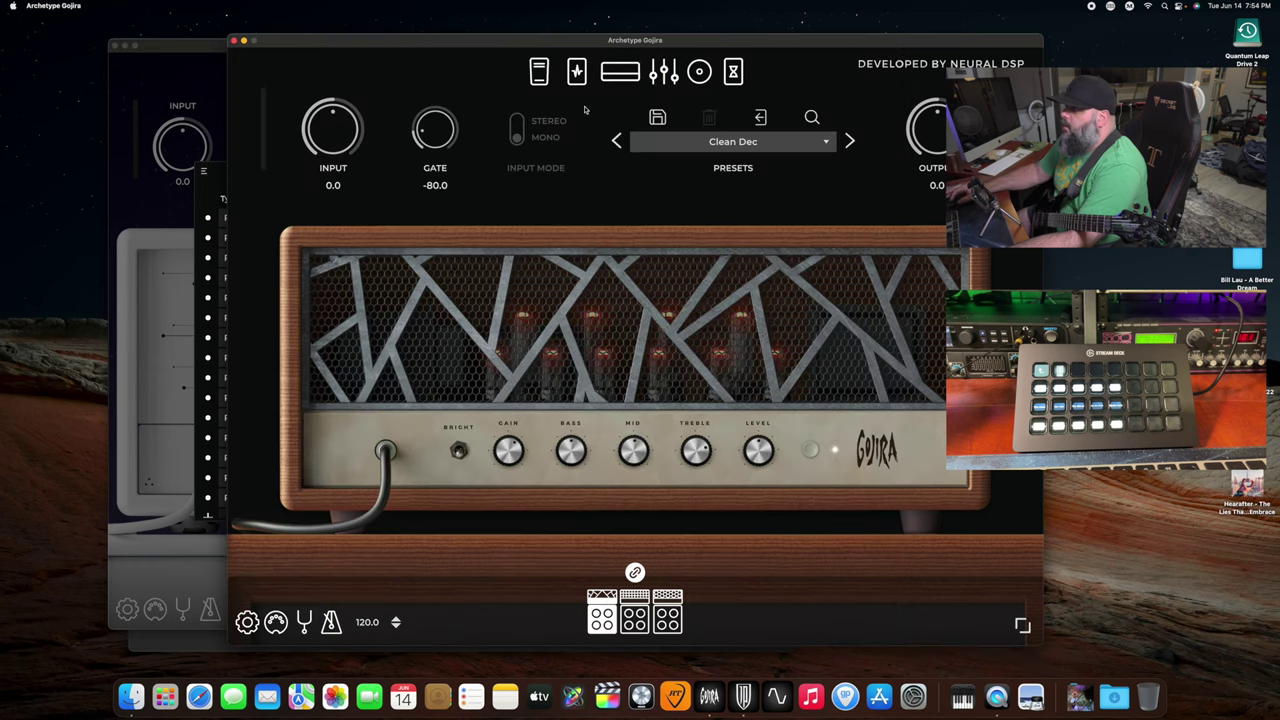
left_click_drag(590, 41, 857, 43)
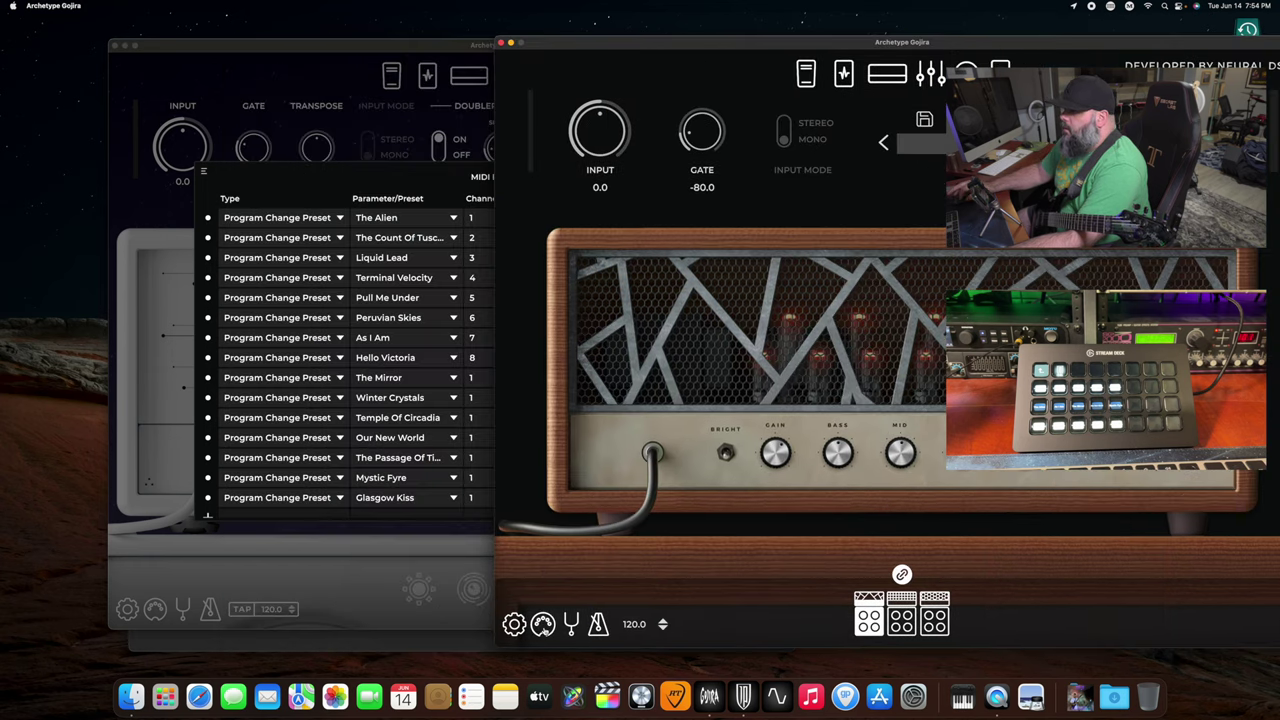
left_click(542, 624)
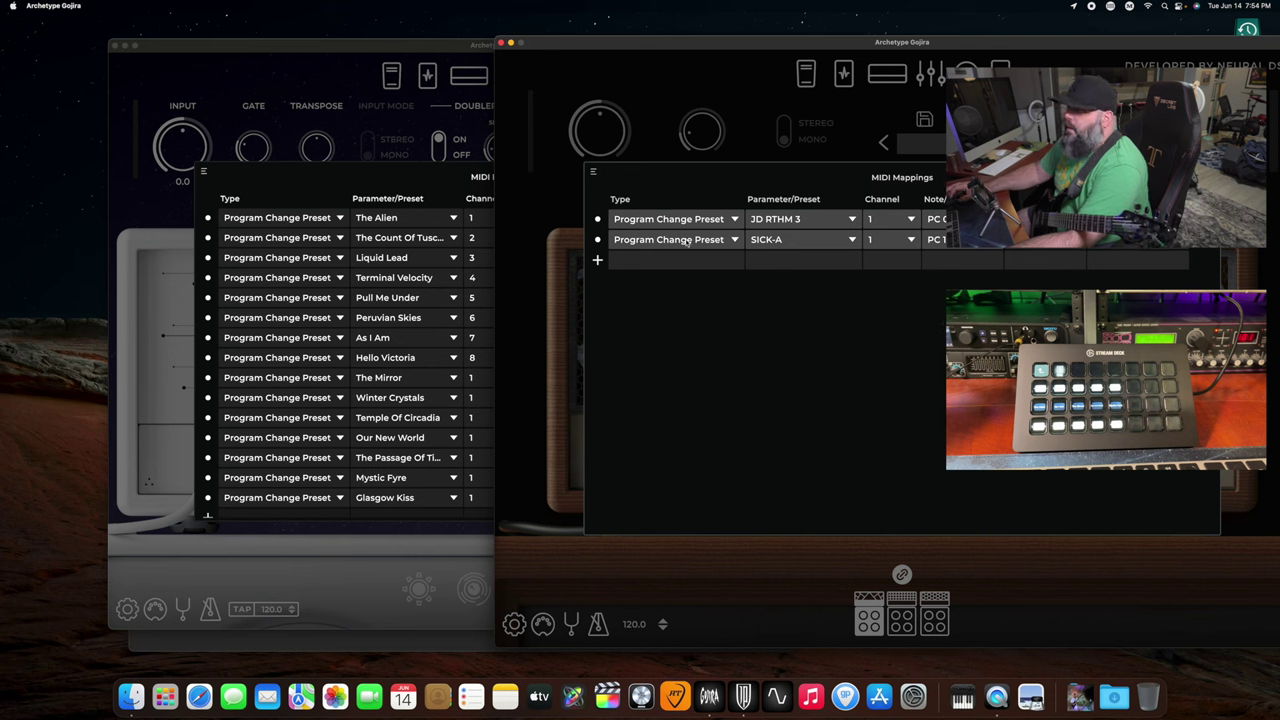
left_click(362, 178)
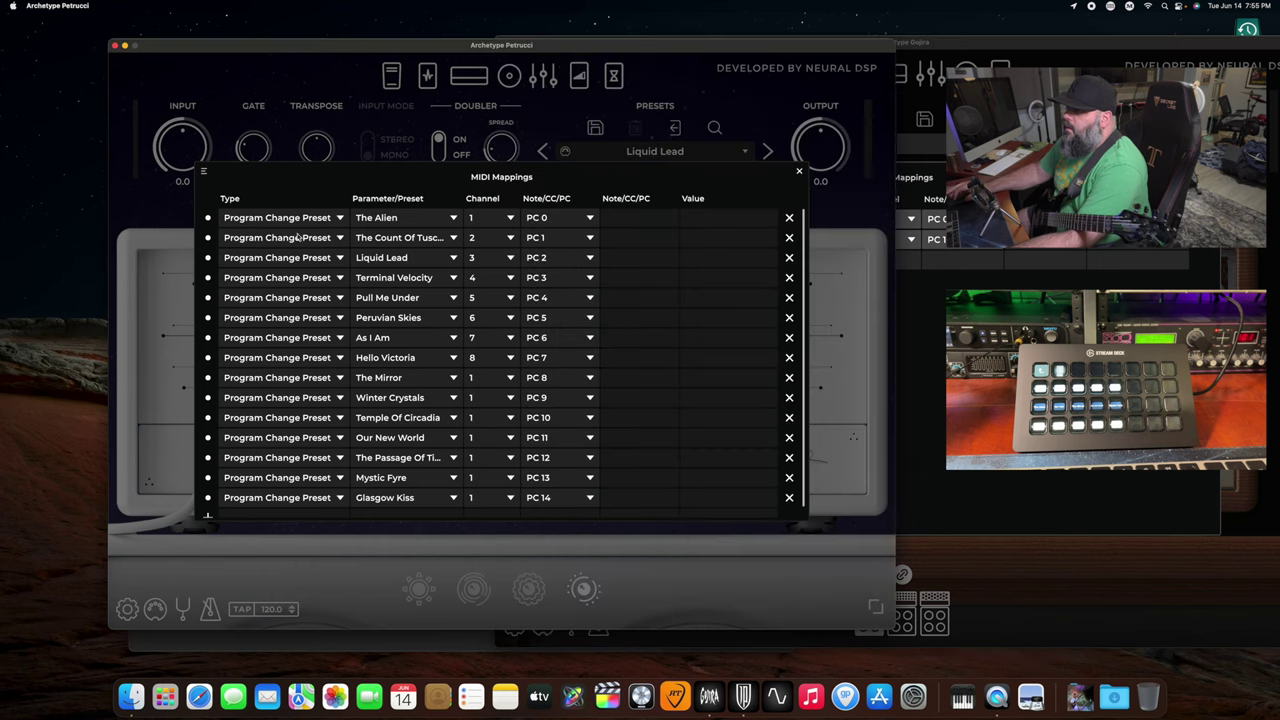
Close Archetype Petrucci's MIDI mappings and inspect the MIDI input devices in its audio settings.
left_click(798, 173)
left_click(127, 608)
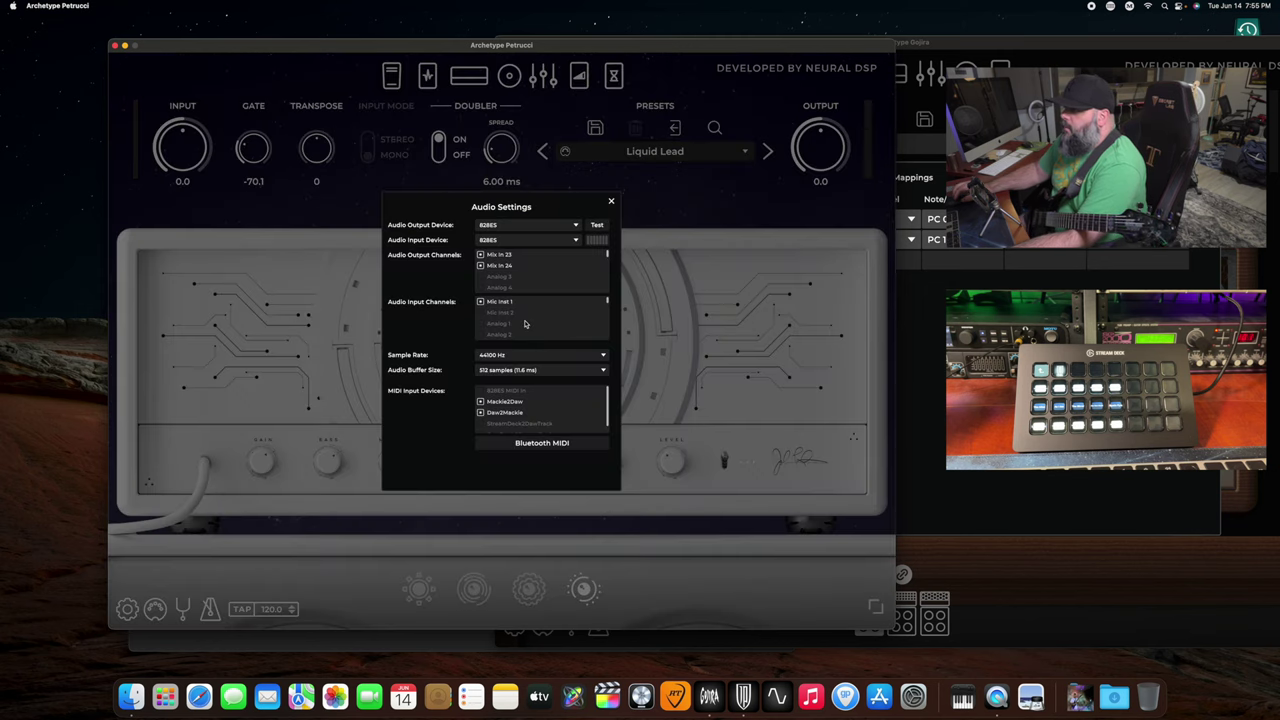
scroll(524, 323, "down", 1)
scroll(524, 323, "up", 1)
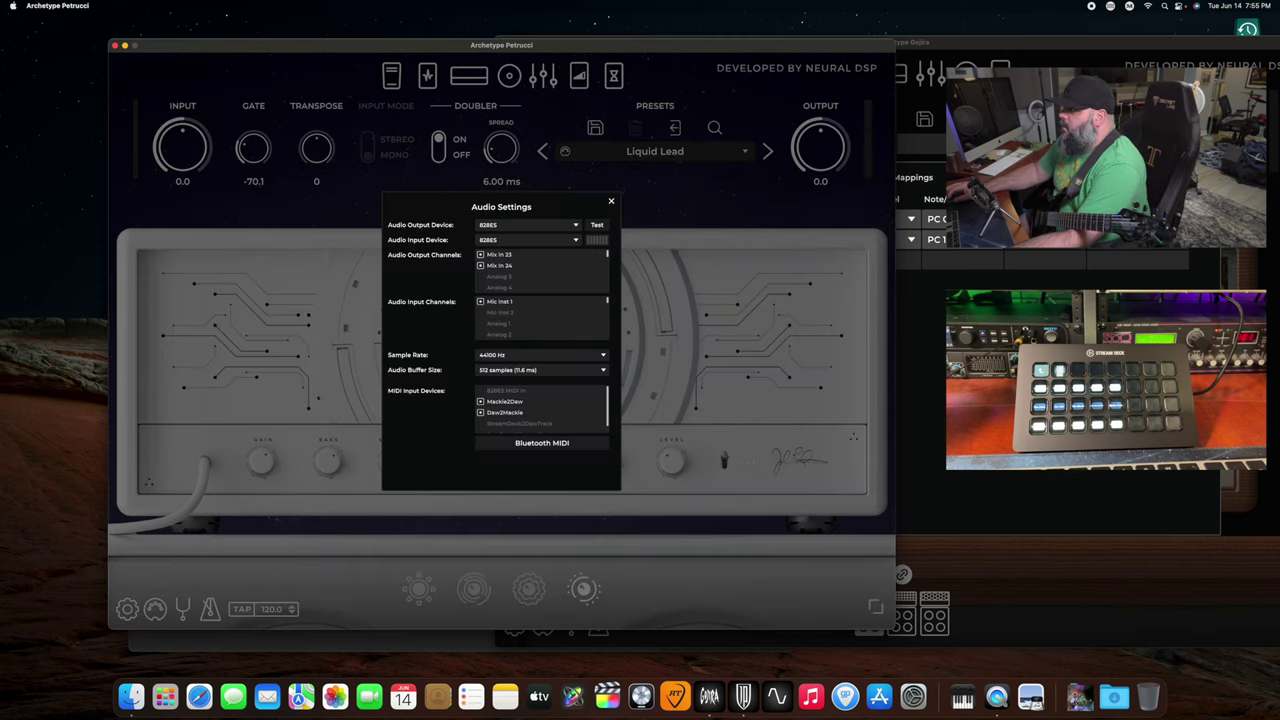
Open Archetype Gojira's audio settings and arrange both plugin windows side by side for comparison with Petrucci's settings.
left_click(1050, 41)
left_click(542, 623)
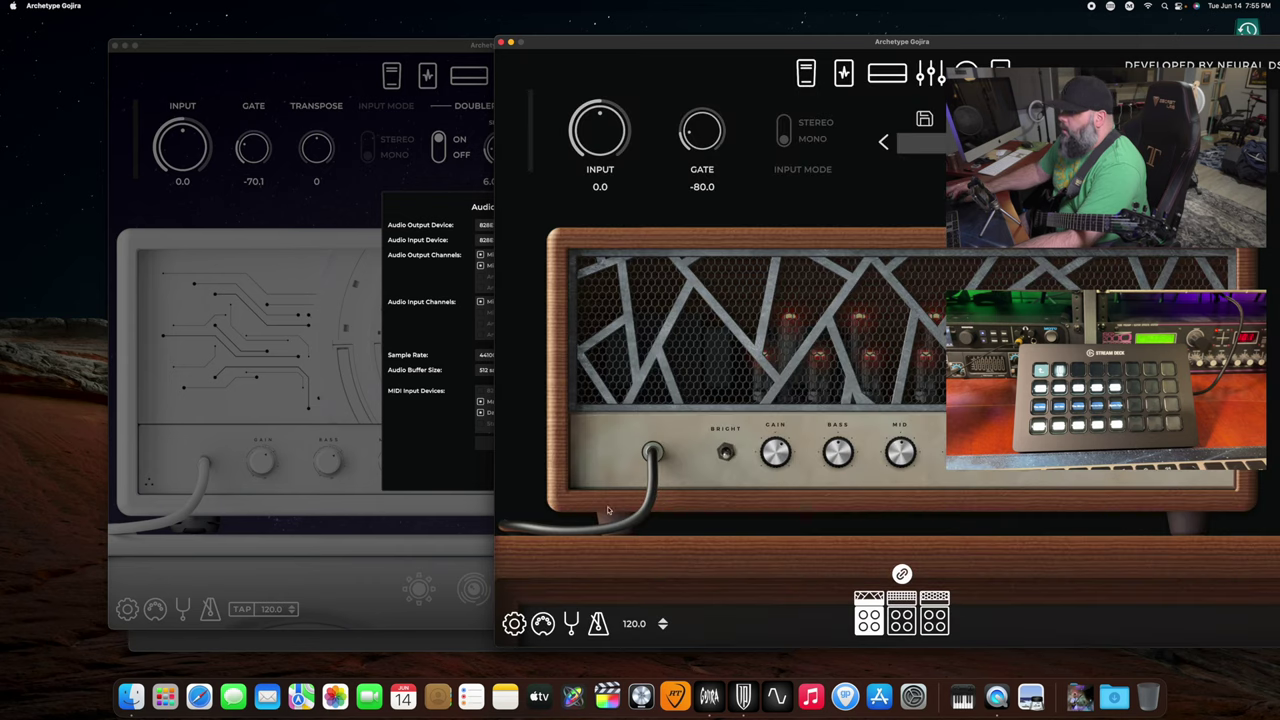
left_click(514, 623)
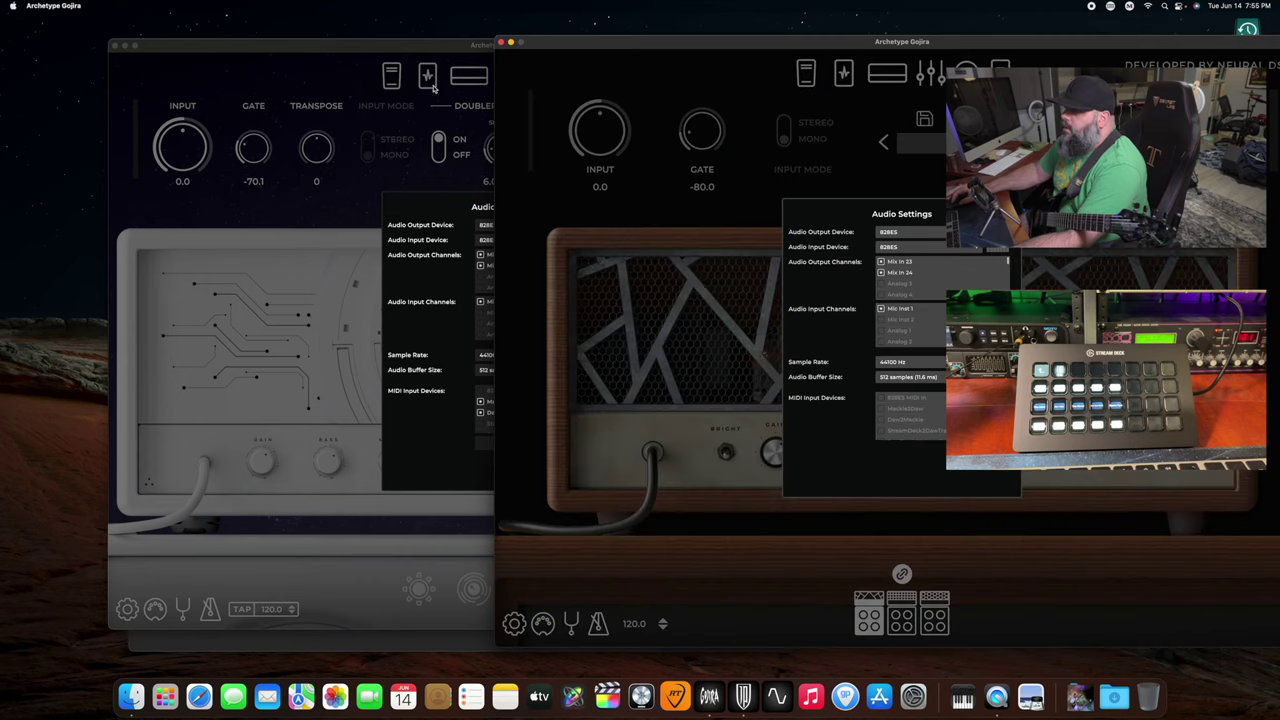
left_click(410, 52)
left_click_drag(410, 52, 309, 44)
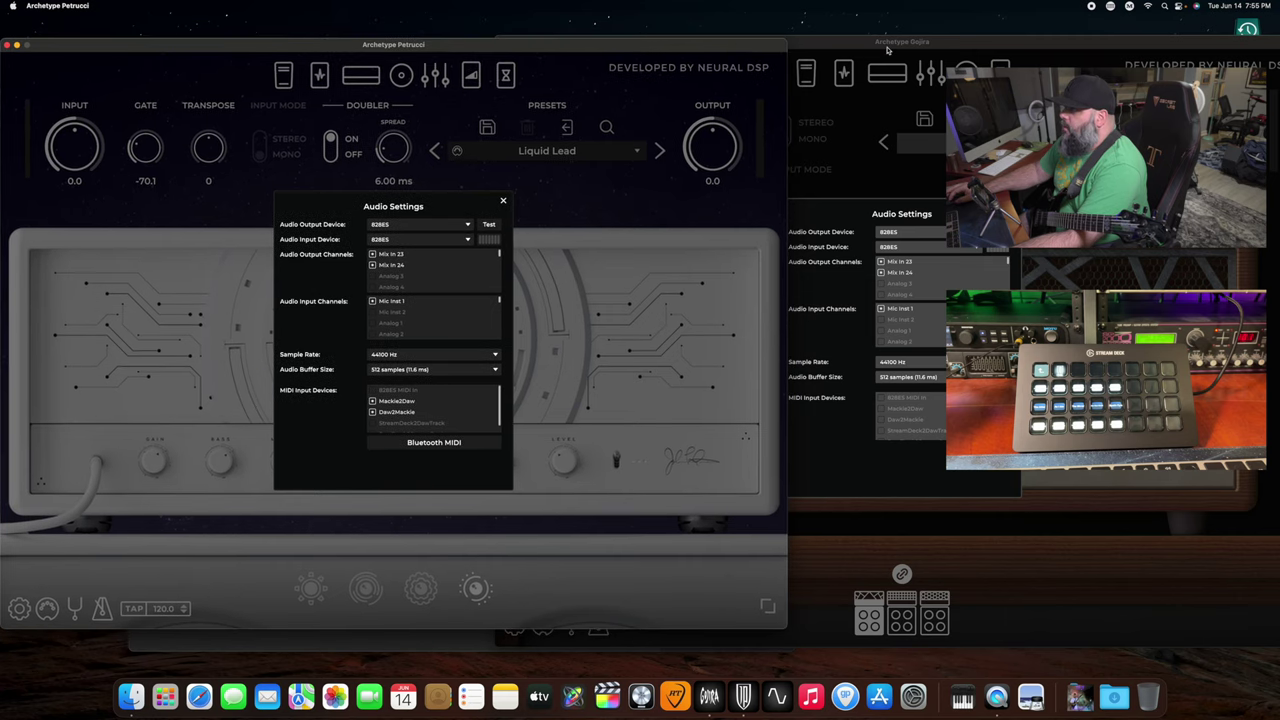
left_click_drag(887, 49, 609, 45)
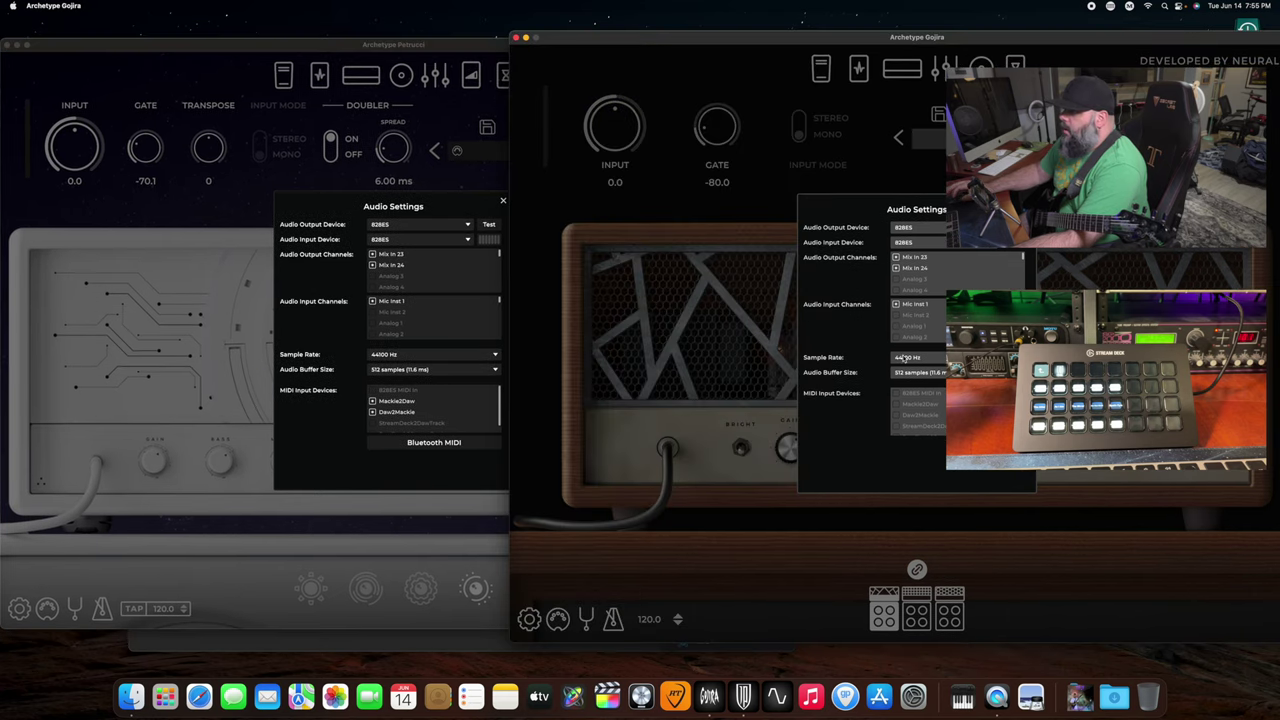
Enable Mackie2Daw and Daw2Mackie as MIDI input devices in Archetype Gojira, matching Petrucci's audio settings.
scroll(428, 399, "down", 1)
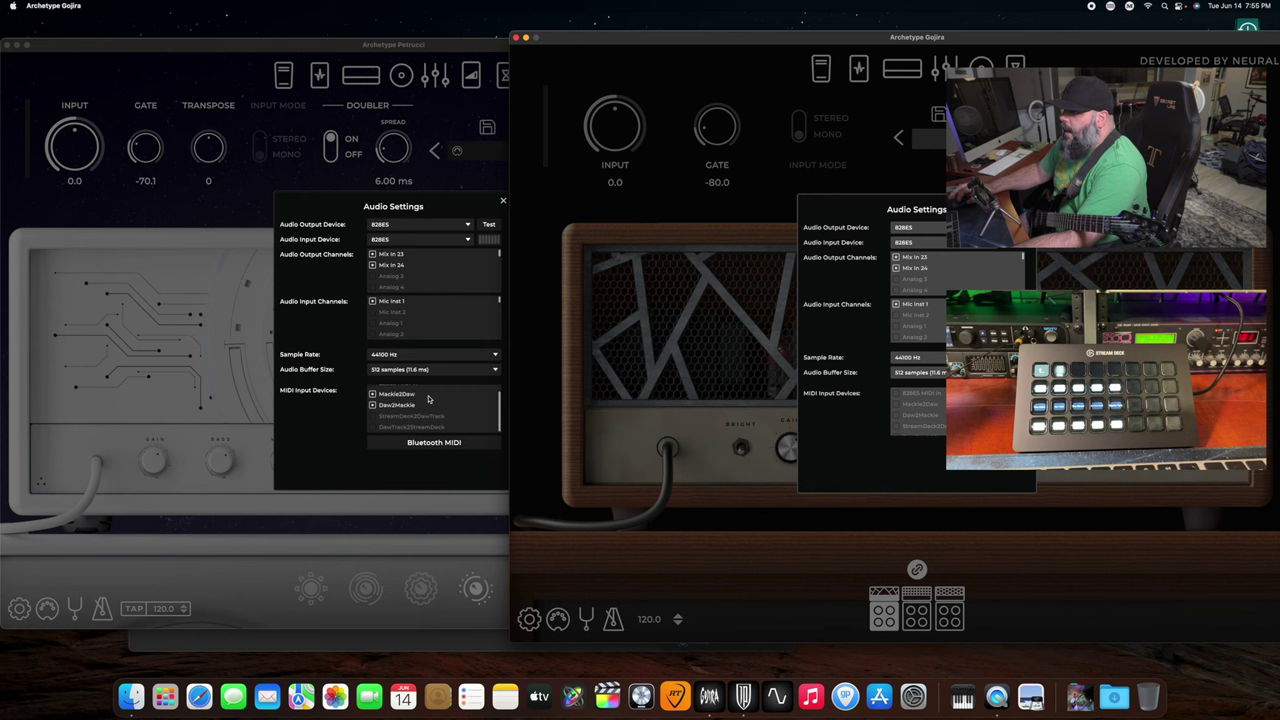
left_click(897, 405)
left_click(897, 416)
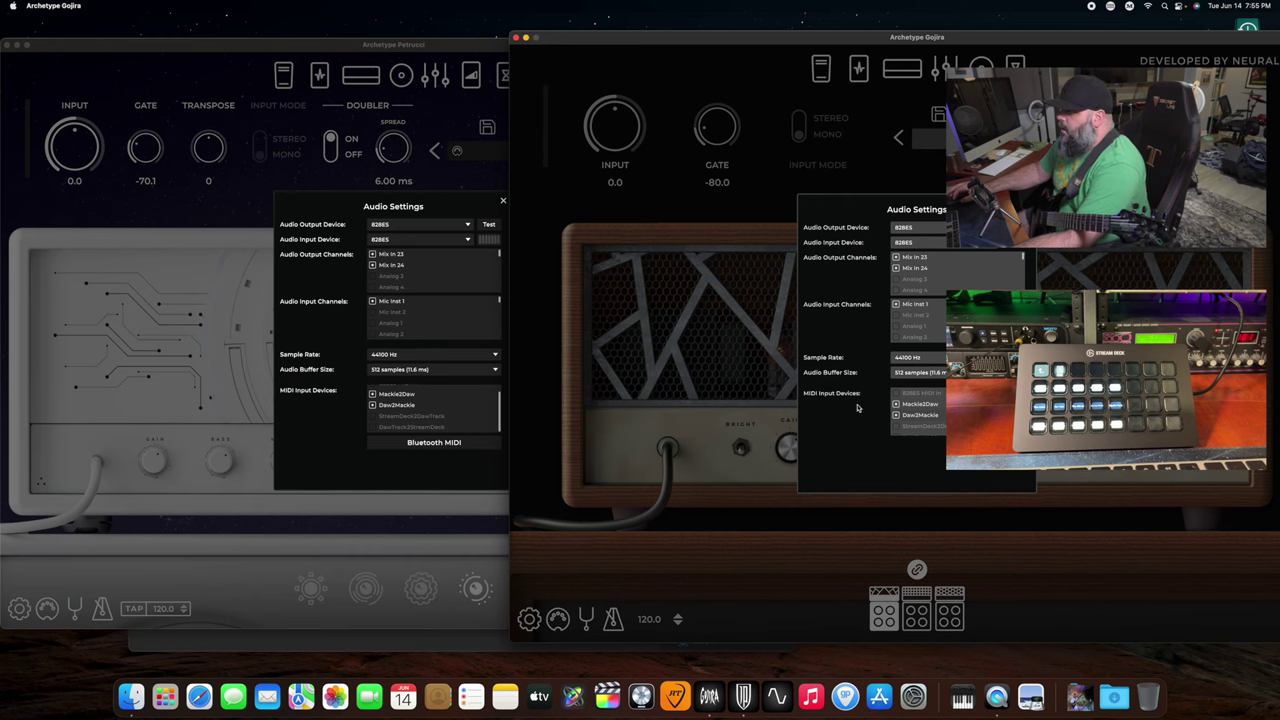
Close Archetype Petrucci's audio settings and quit that plugin, with the Gojira window moved further into view.
left_click(341, 460)
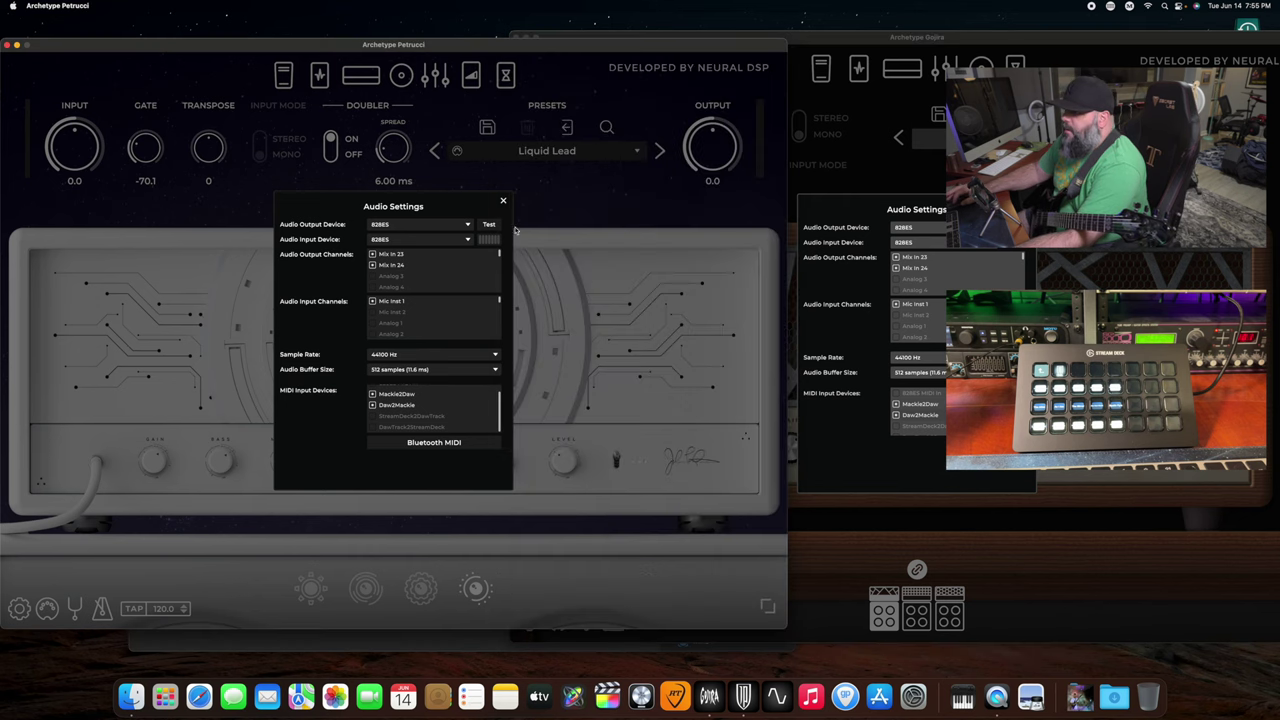
left_click(505, 201)
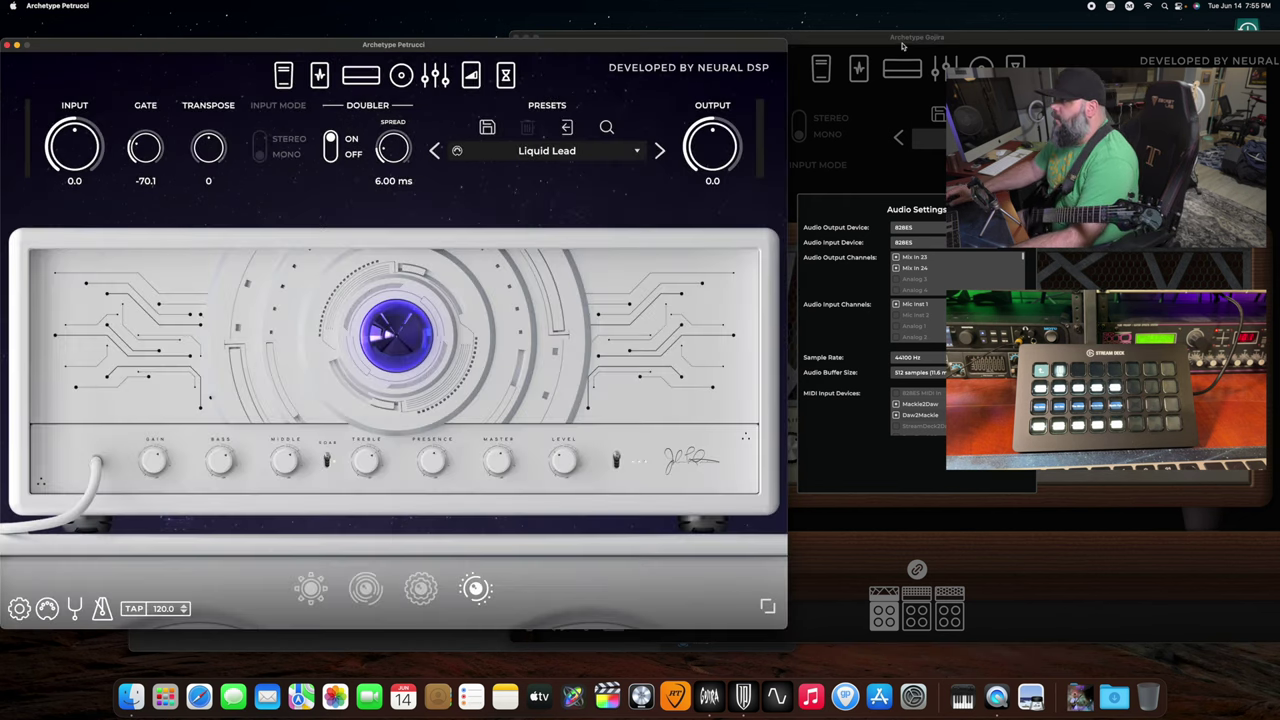
left_click_drag(902, 46, 780, 46)
left_click(370, 45)
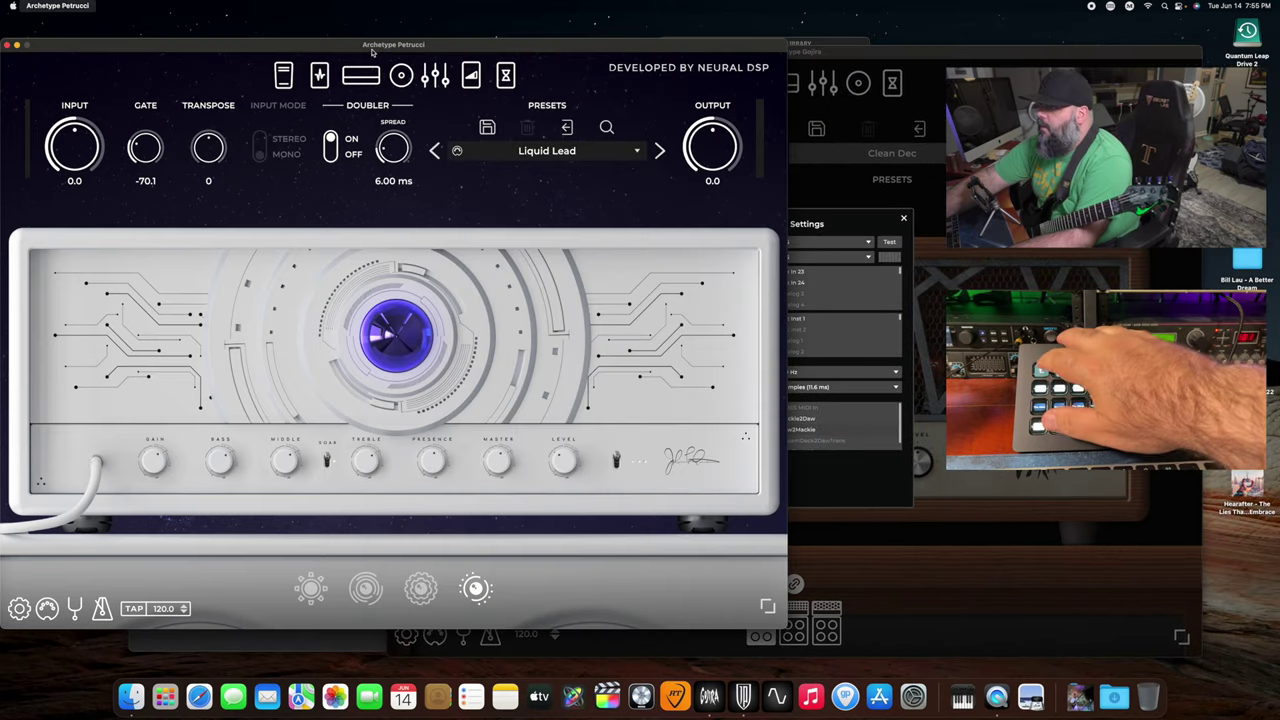
key("super+q")
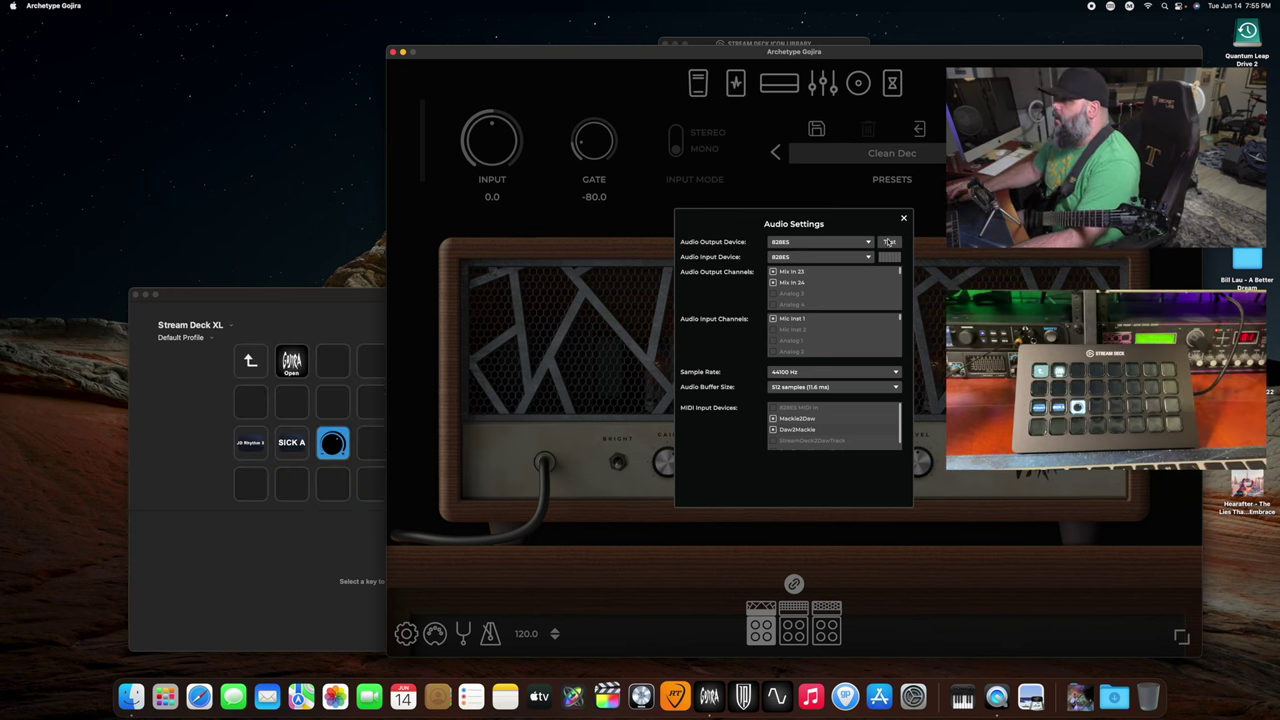
Close Gojira's audio settings and switch to Stream Deck to check the JD Rhythm 3 key's program change number and ports.
left_click(905, 220)
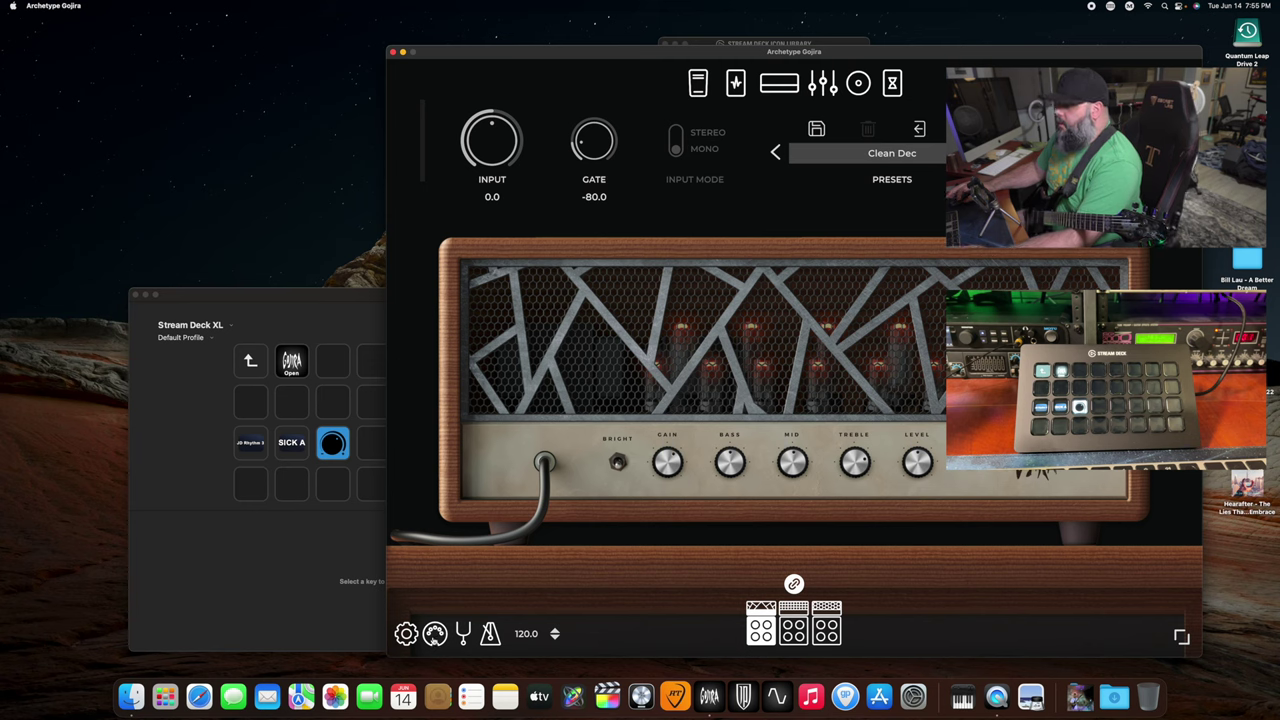
left_click(243, 404)
left_click(291, 442)
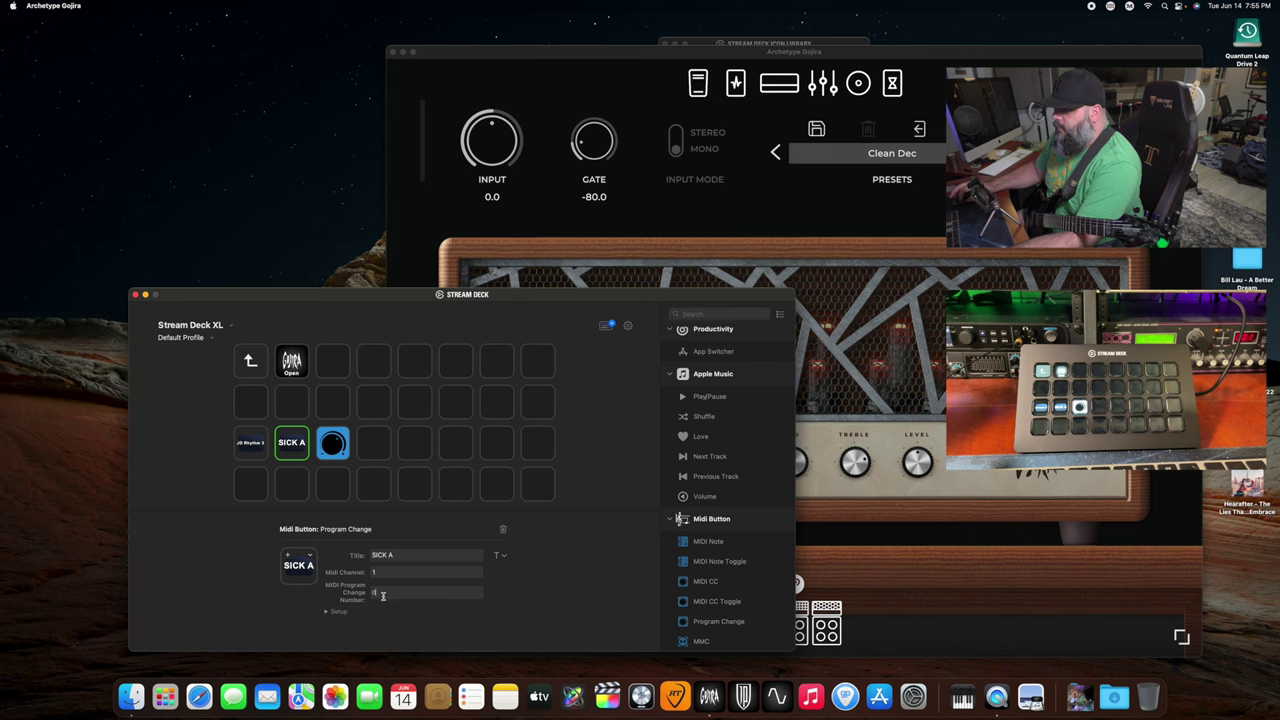
left_click(276, 456)
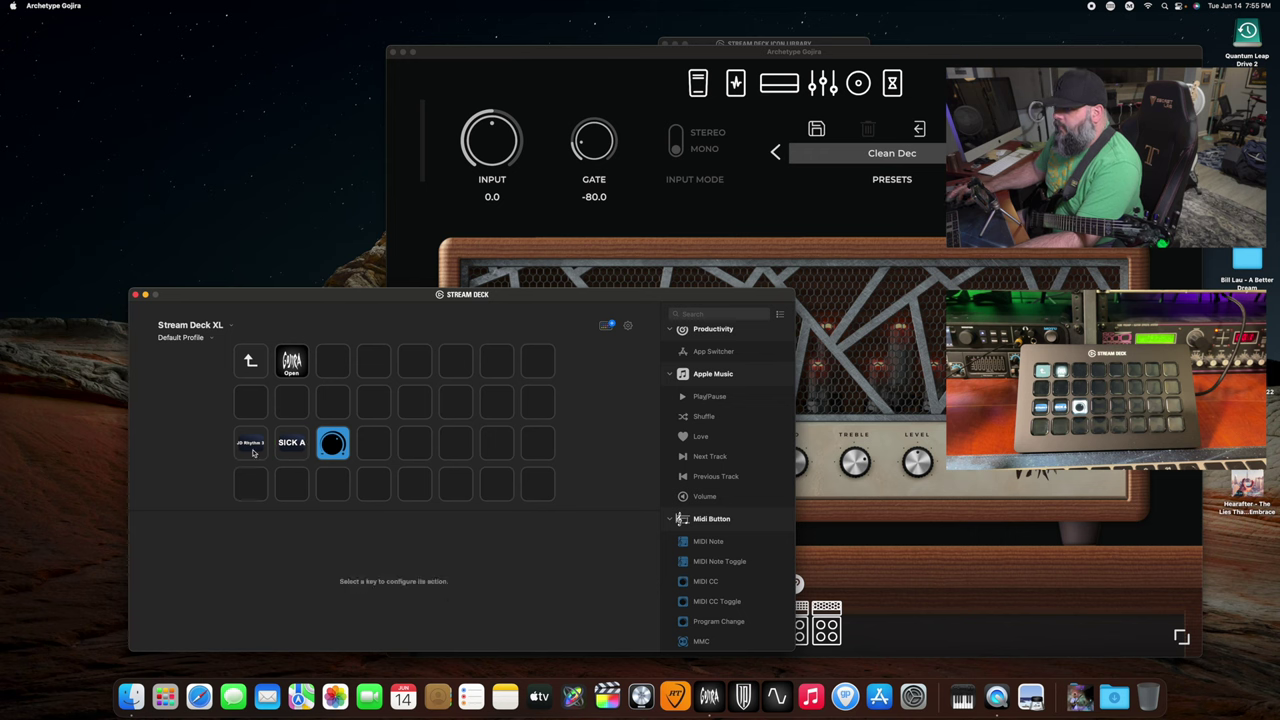
left_click(253, 452)
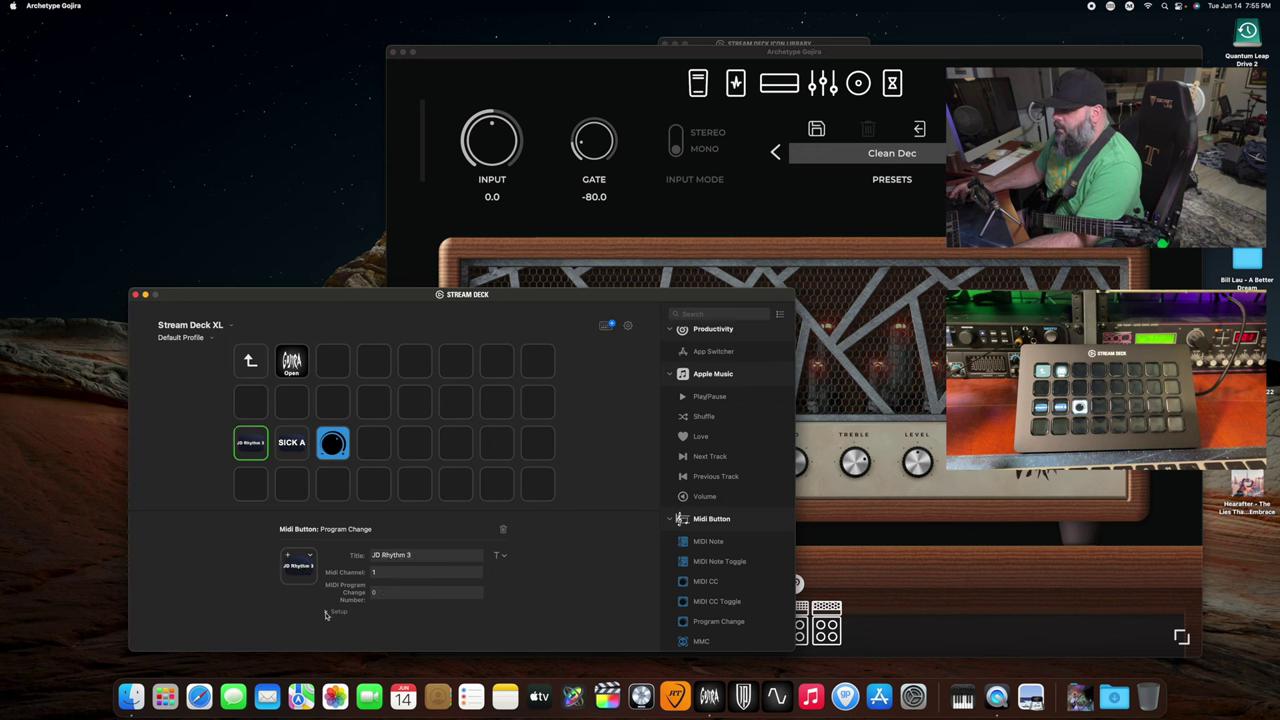
left_click(327, 612)
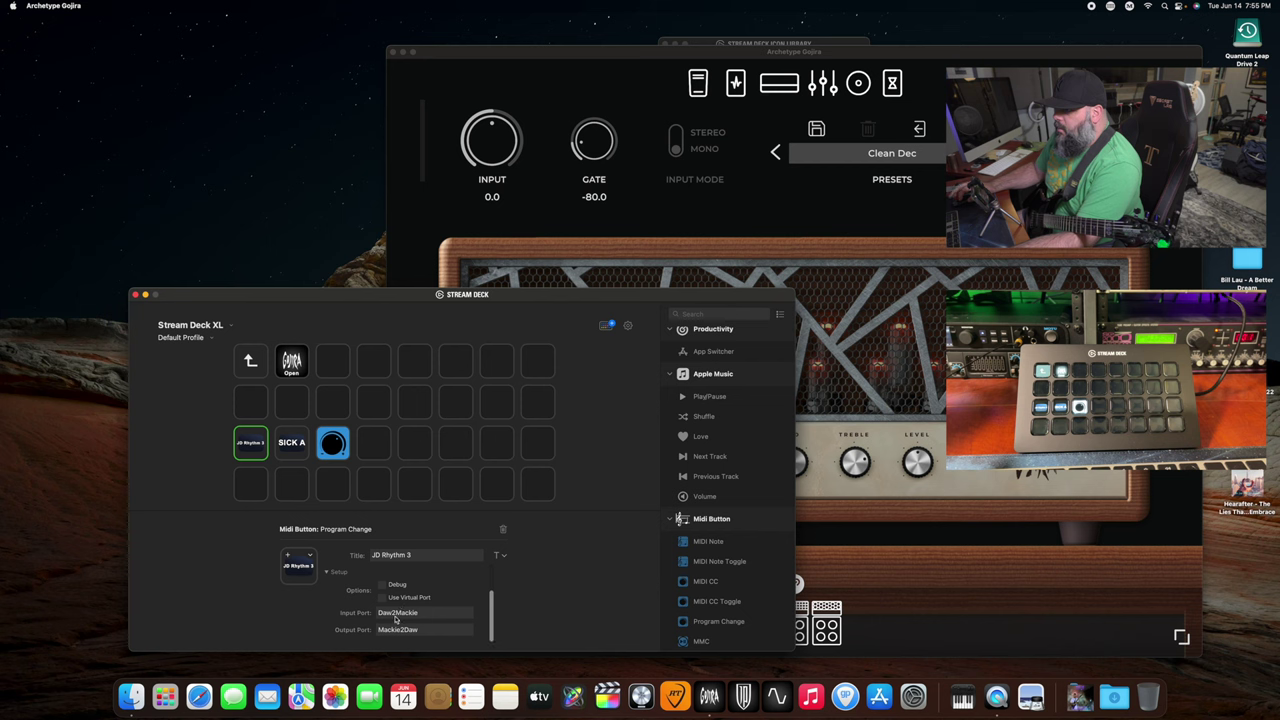
Set the SICK A key's MIDI program change number to 1 and check its input and output ports.
left_click(292, 447)
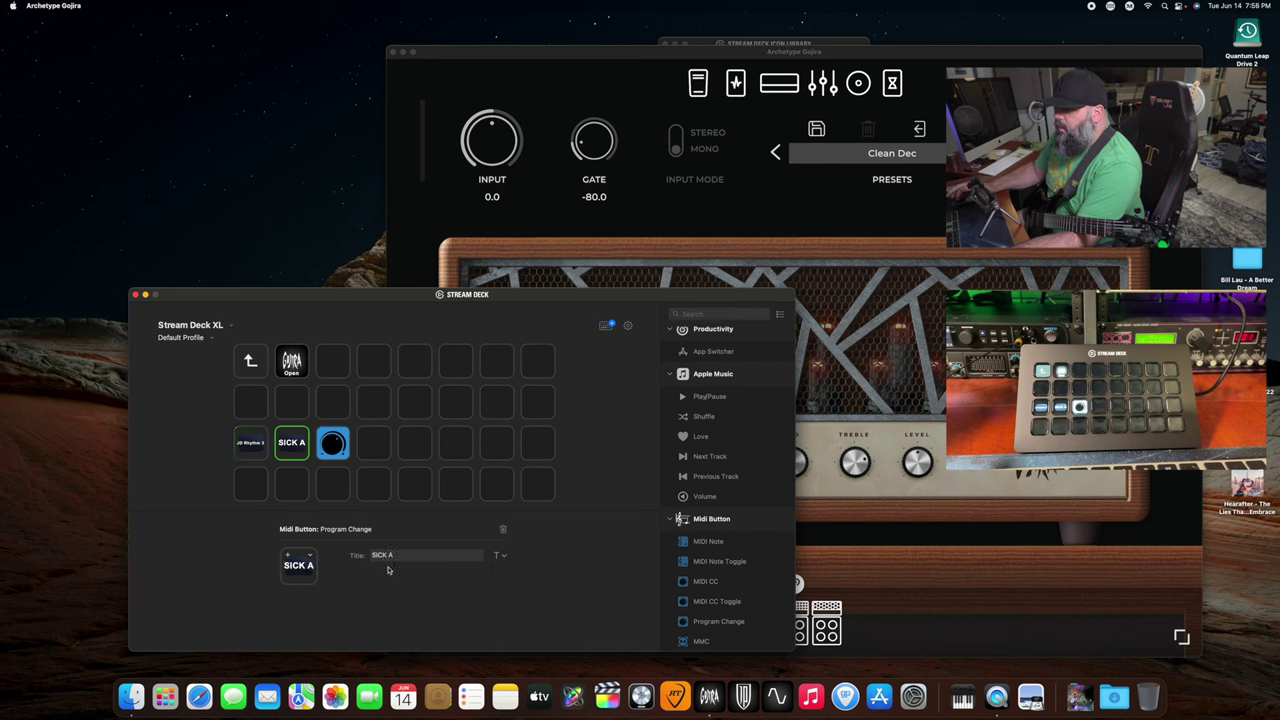
double_click(381, 592)
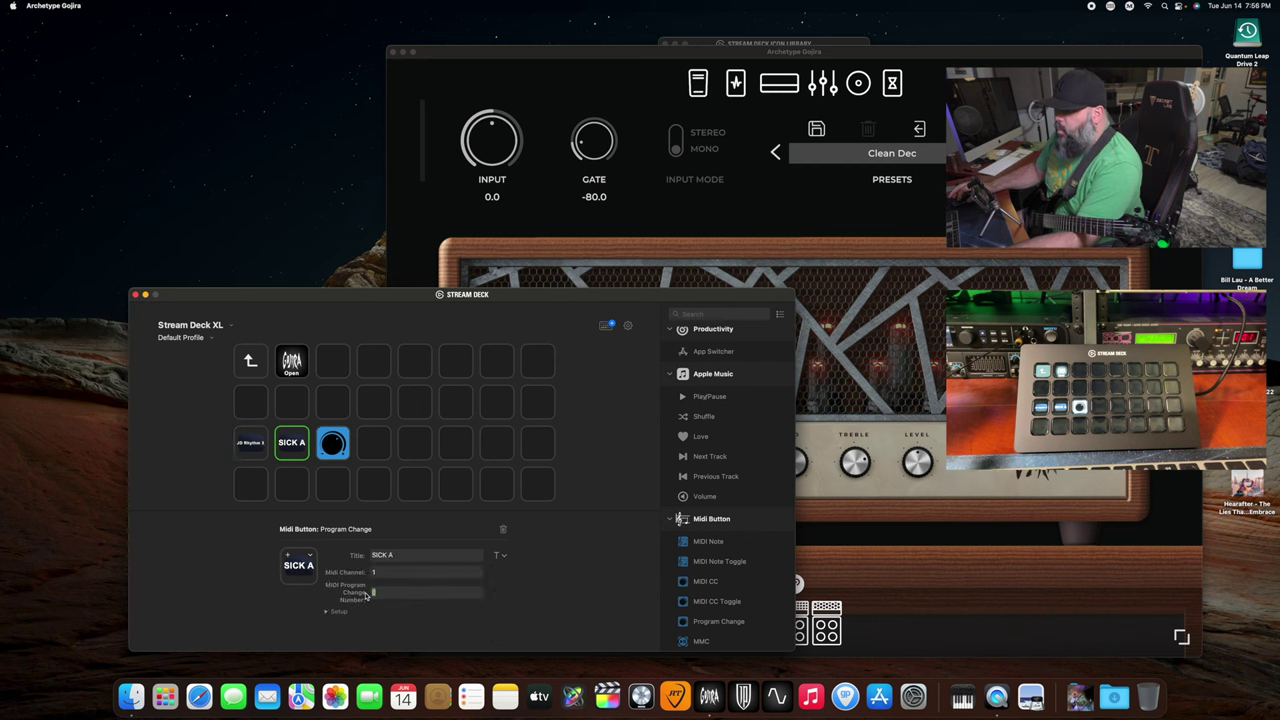
type("1")
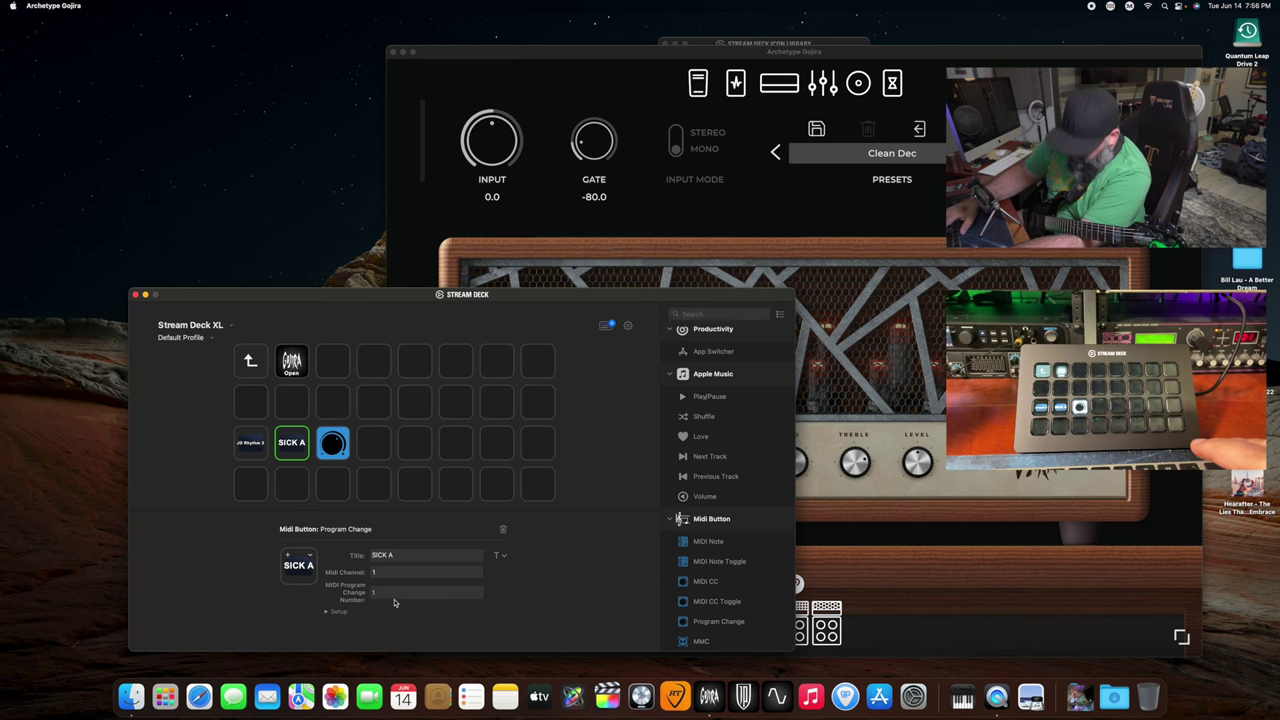
left_click(328, 612)
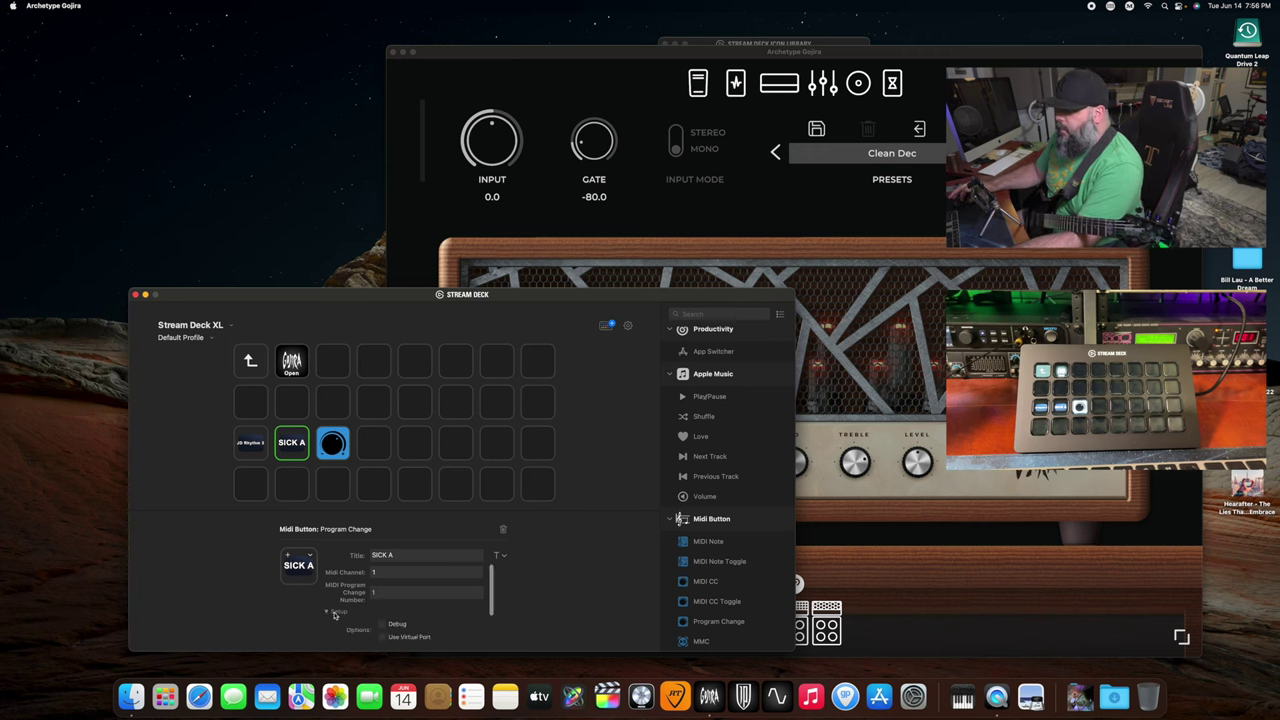
scroll(385, 608, "down", 2)
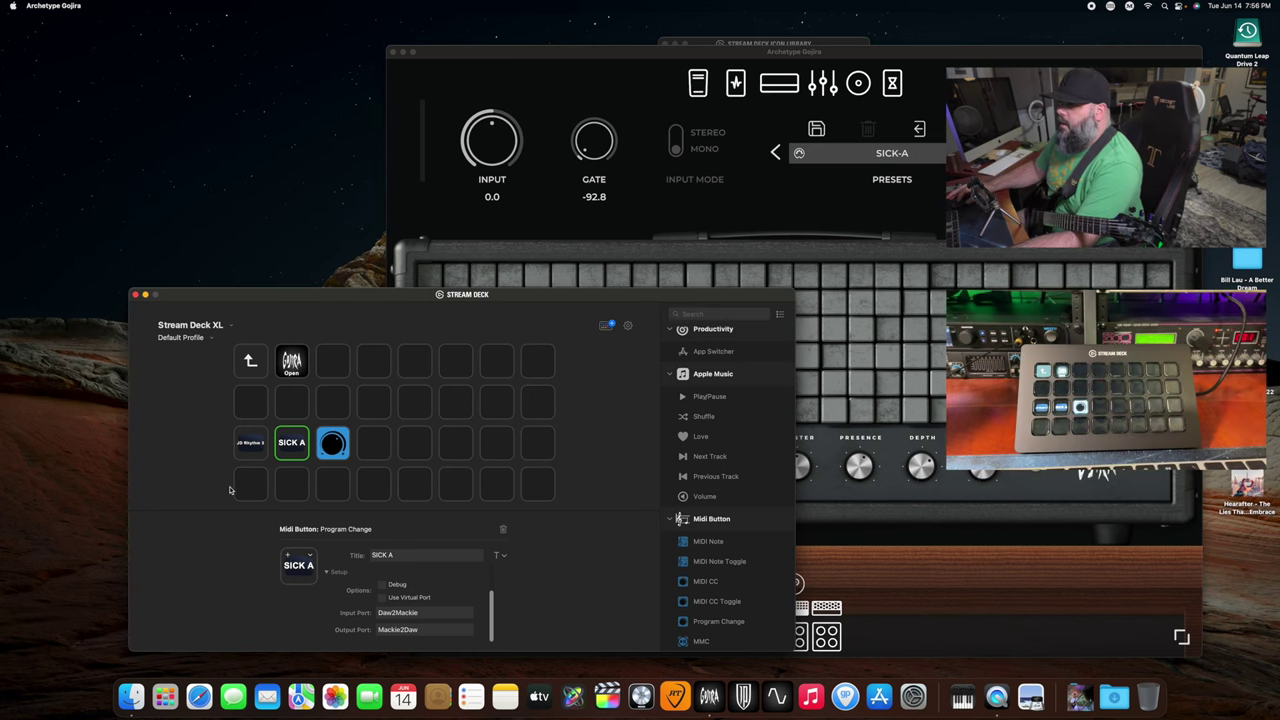
Compare the MIDI channel, program change number and port setup of the JD Rhythm 3 and SICK A keys.
left_click(259, 443)
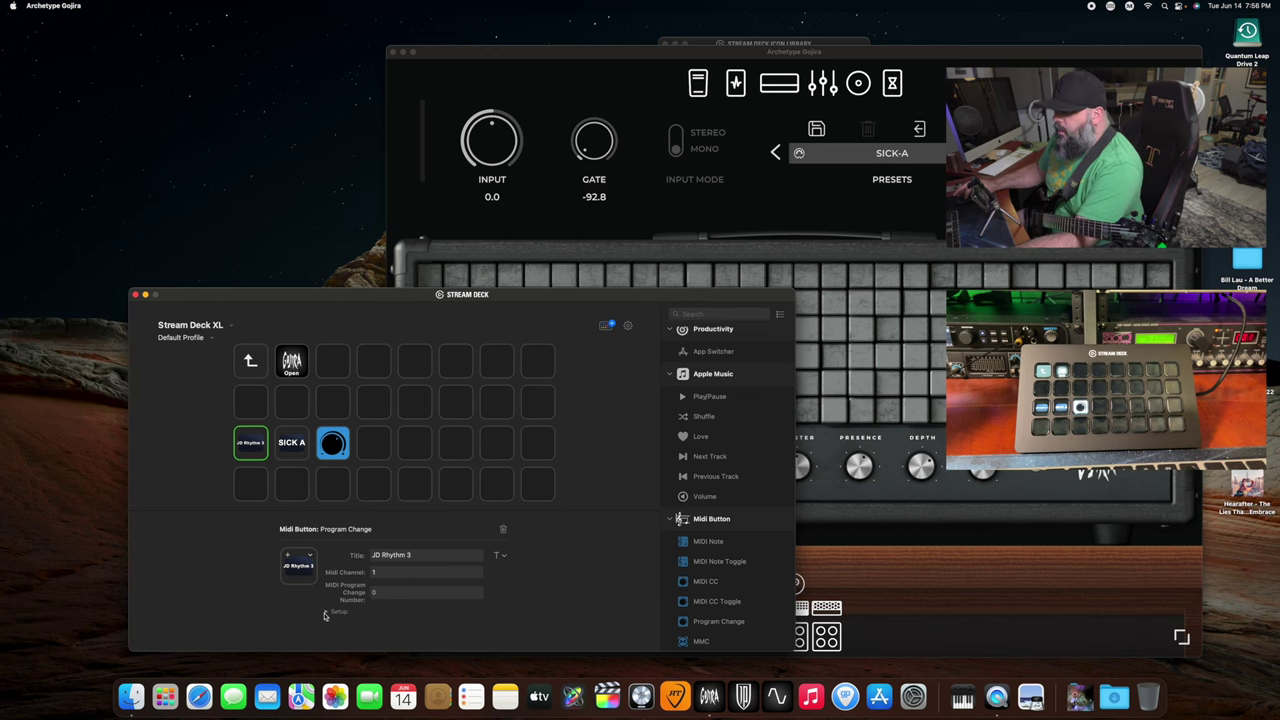
left_click(325, 613)
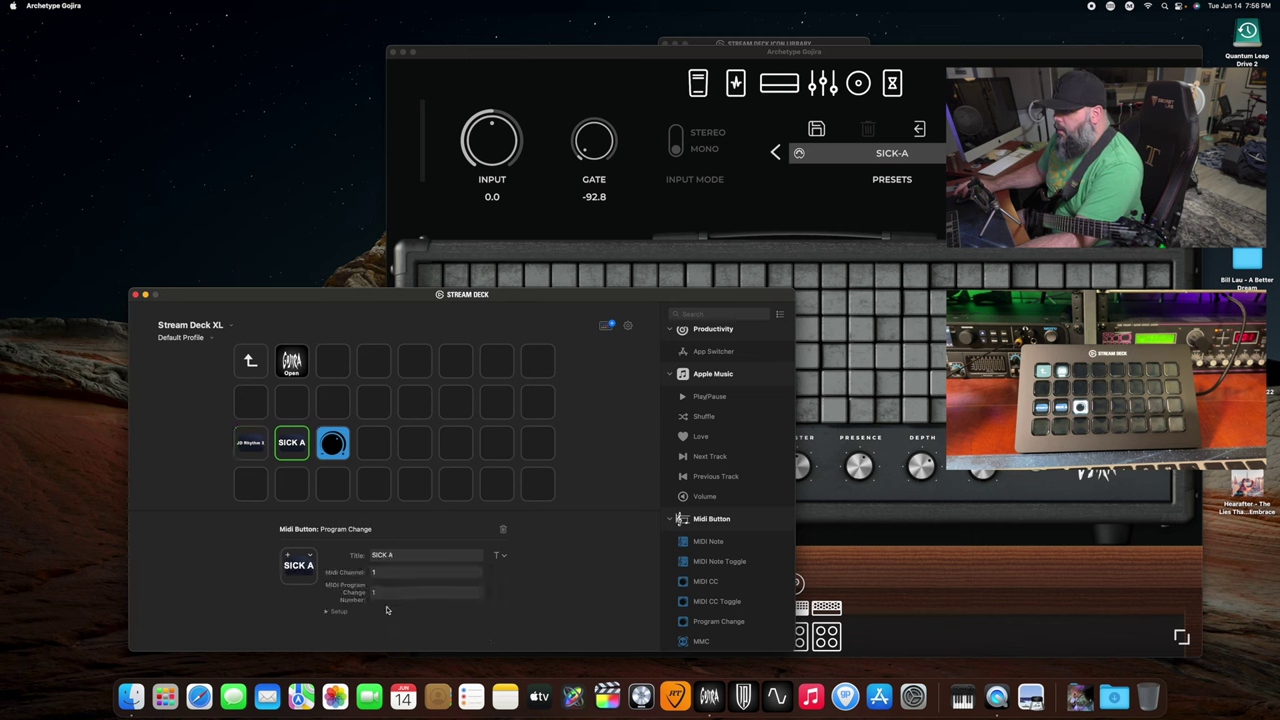
left_click(325, 613)
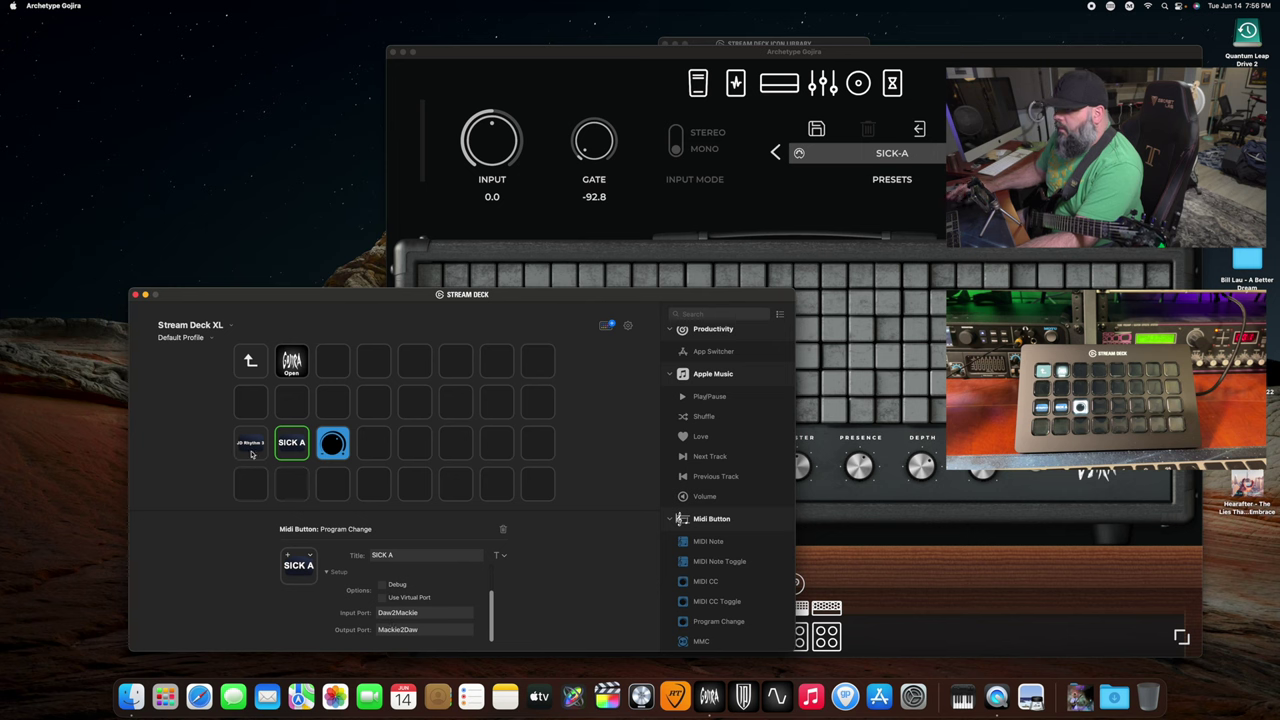
scroll(371, 570, "up", 3)
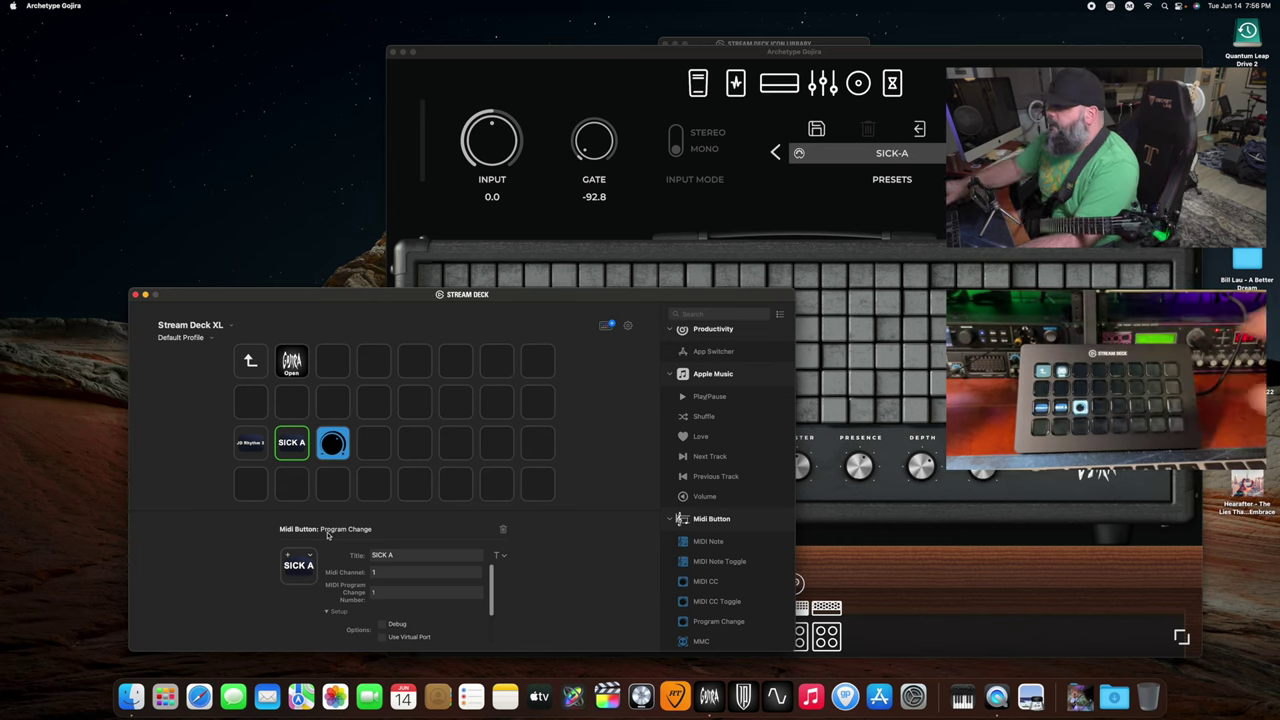
left_click(258, 443)
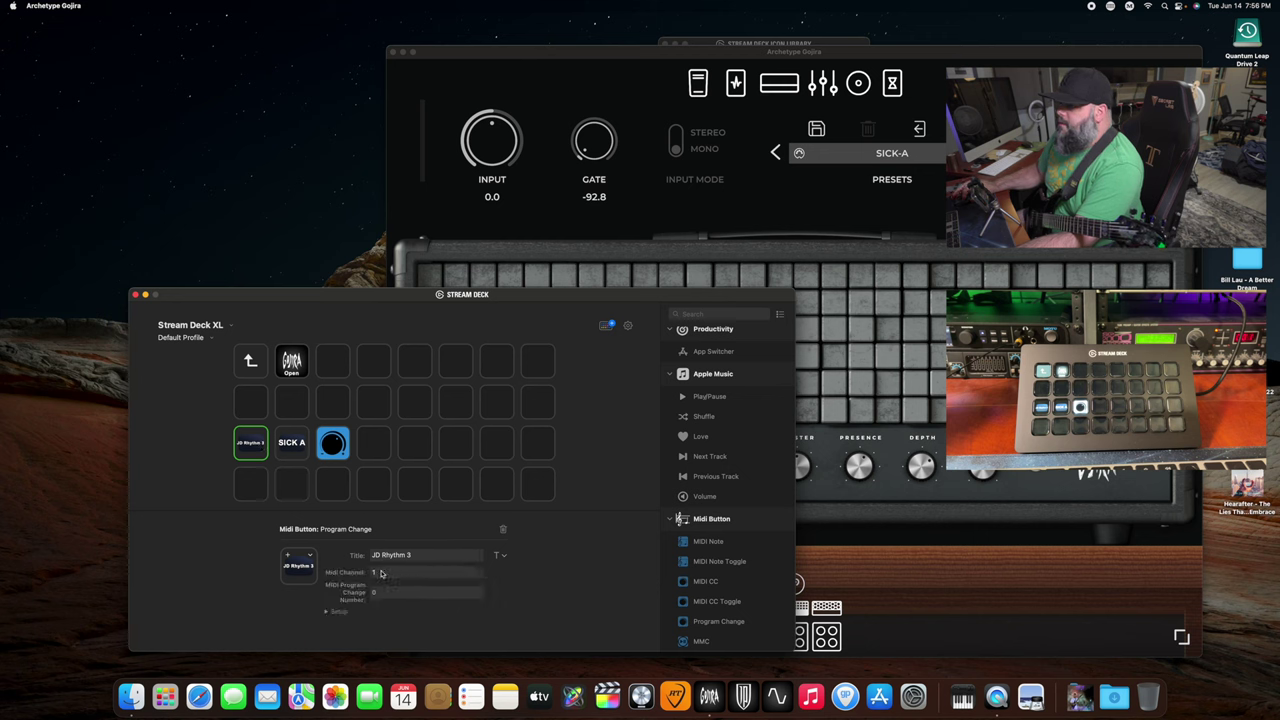
Open Archetype Gojira's MIDI mappings and arrange the Stream Deck window so both remain readable.
left_click_drag(627, 50, 661, 48)
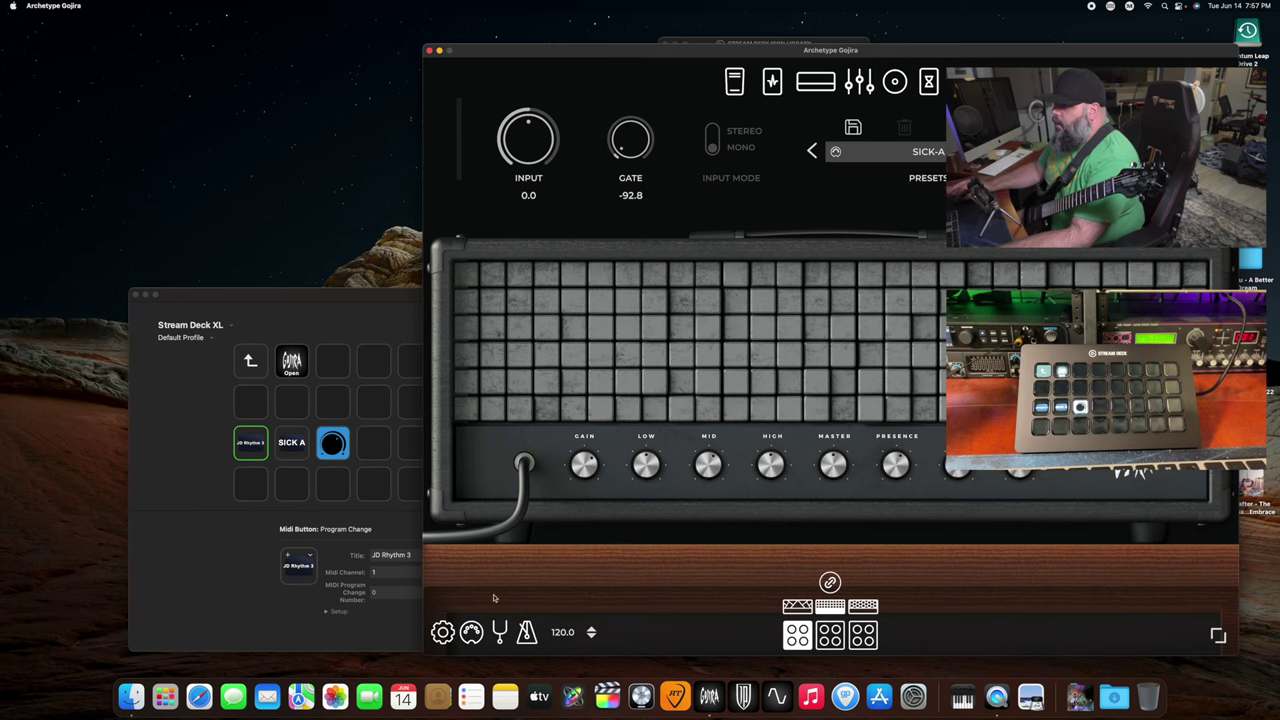
left_click(471, 632)
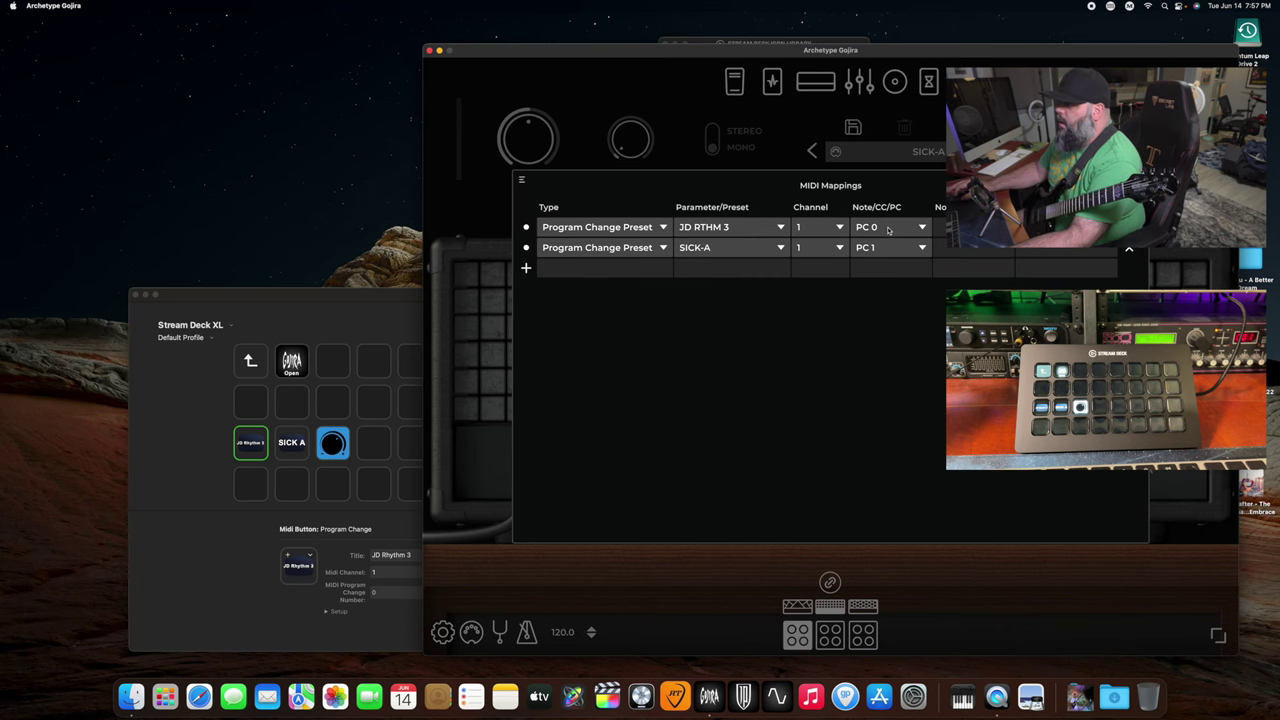
left_click_drag(413, 300, 353, 299)
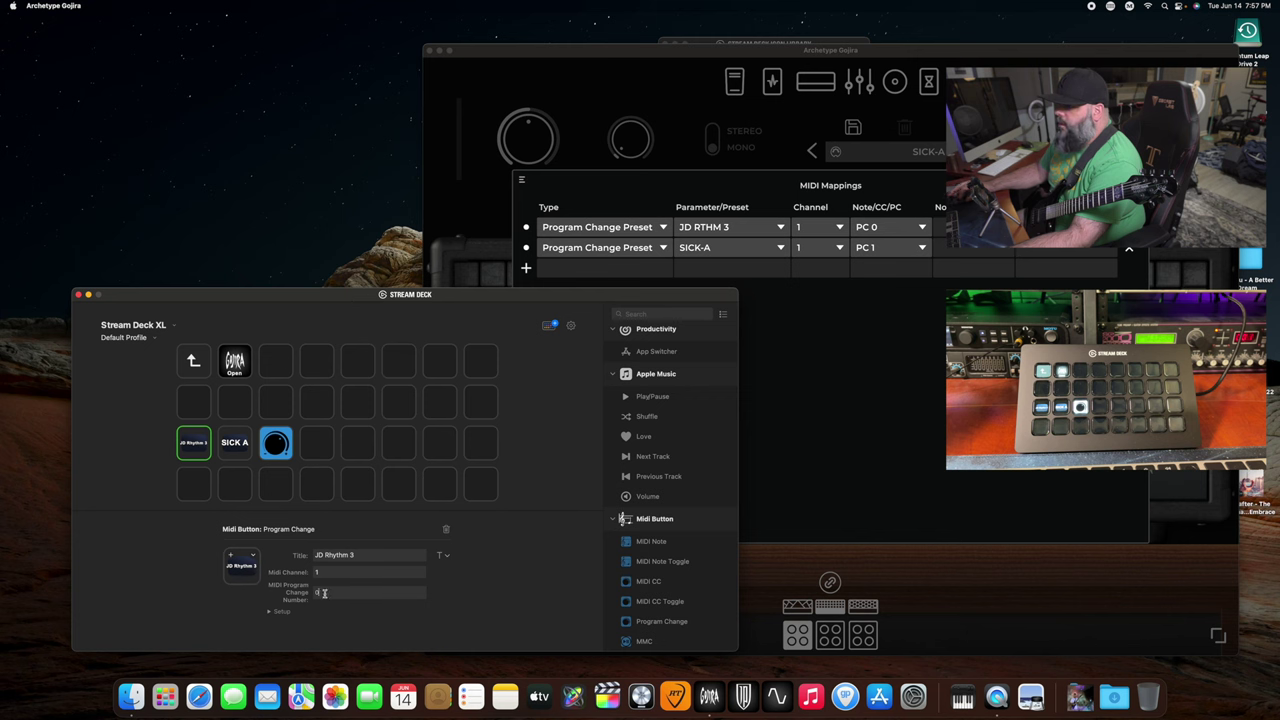
Check the input and output ports and program change numbers of both preset keys against Gojira's MIDI mappings.
left_click(269, 611)
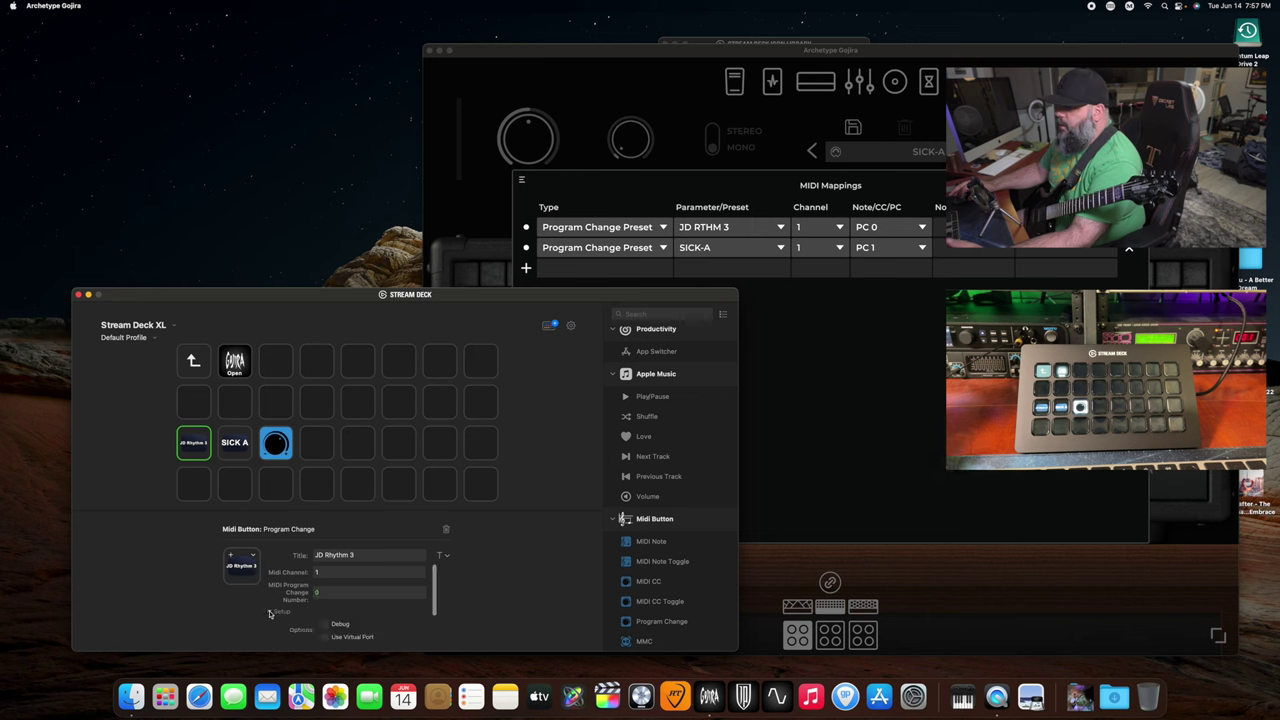
scroll(349, 608, "down", 3)
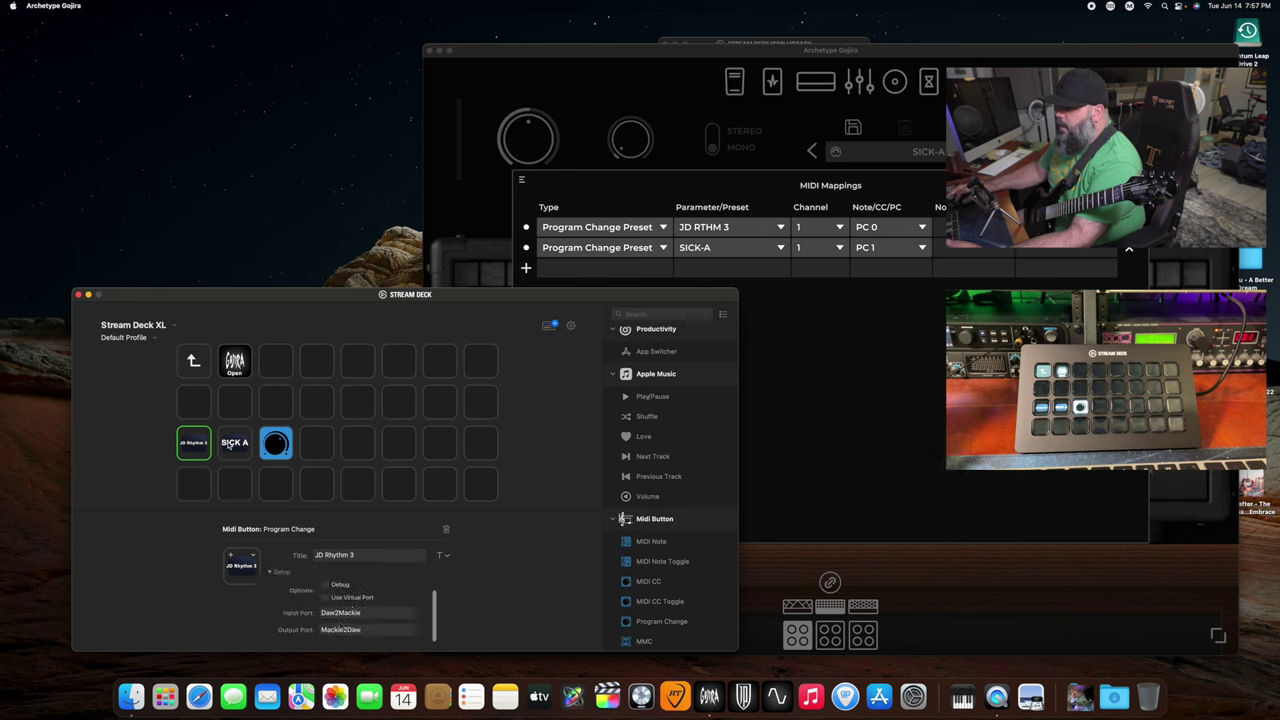
left_click(234, 443)
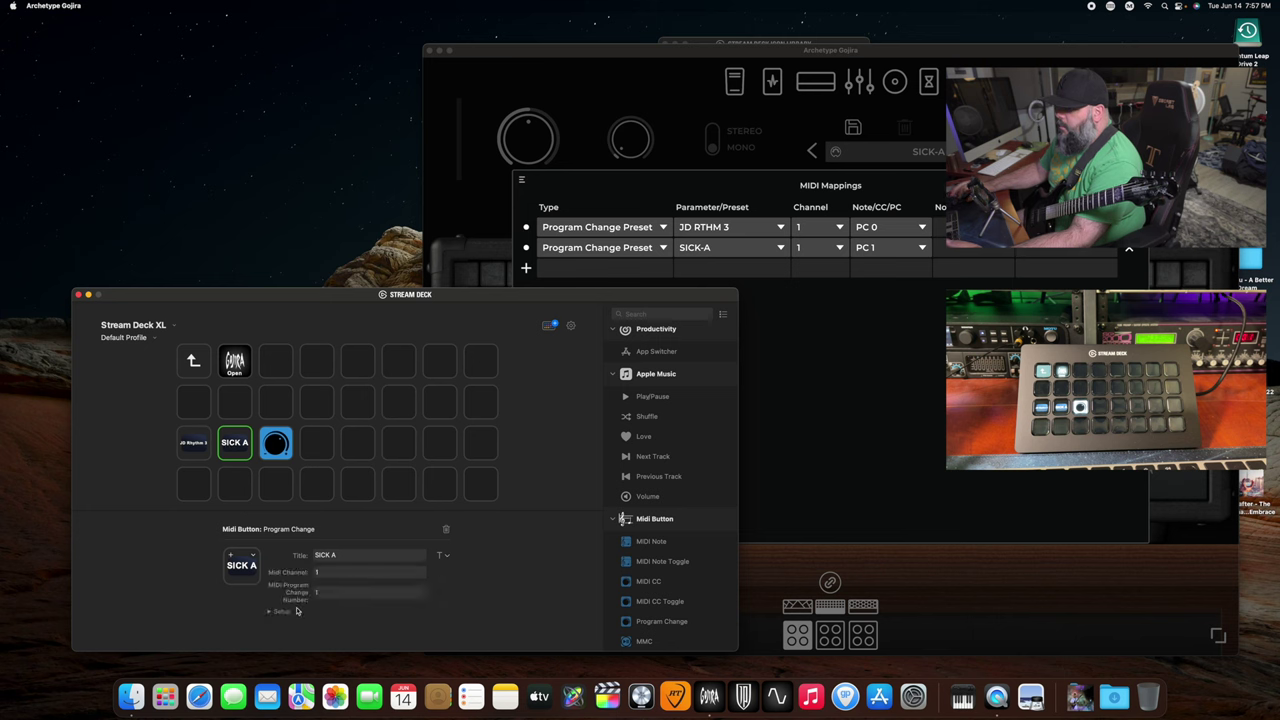
left_click(269, 612)
scroll(335, 620, "down", 3)
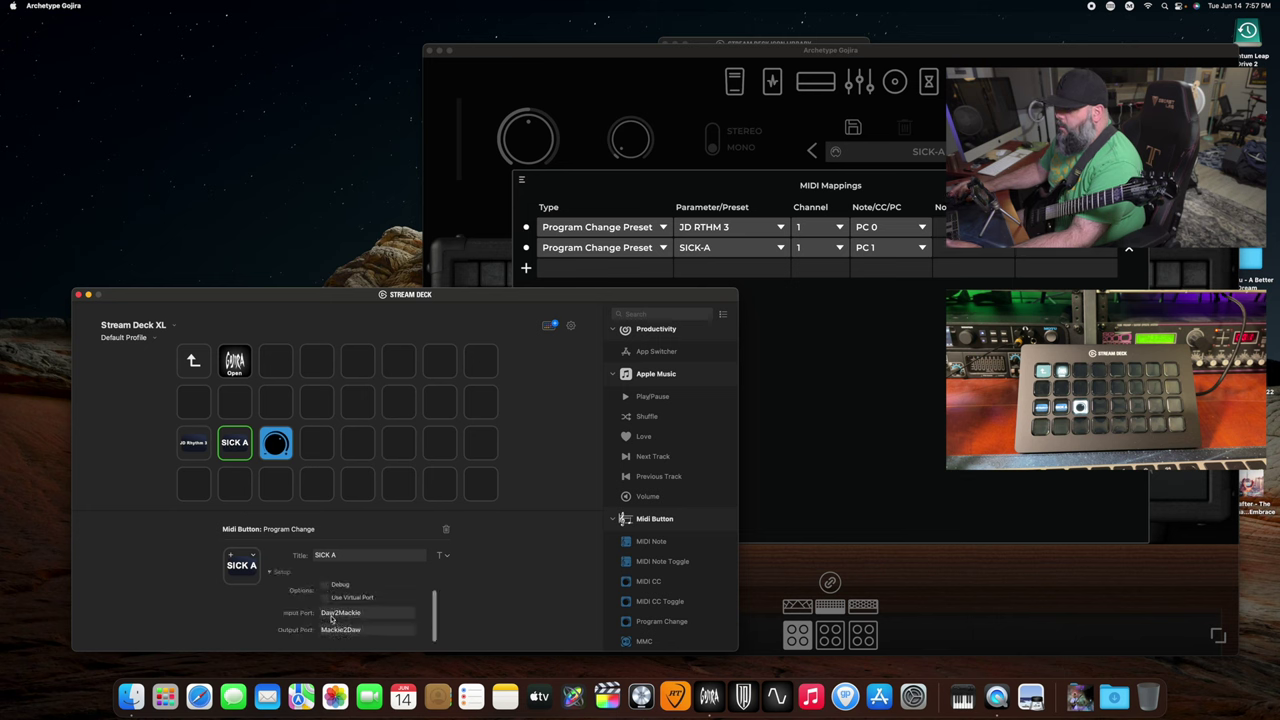
scroll(345, 610, "up", 4)
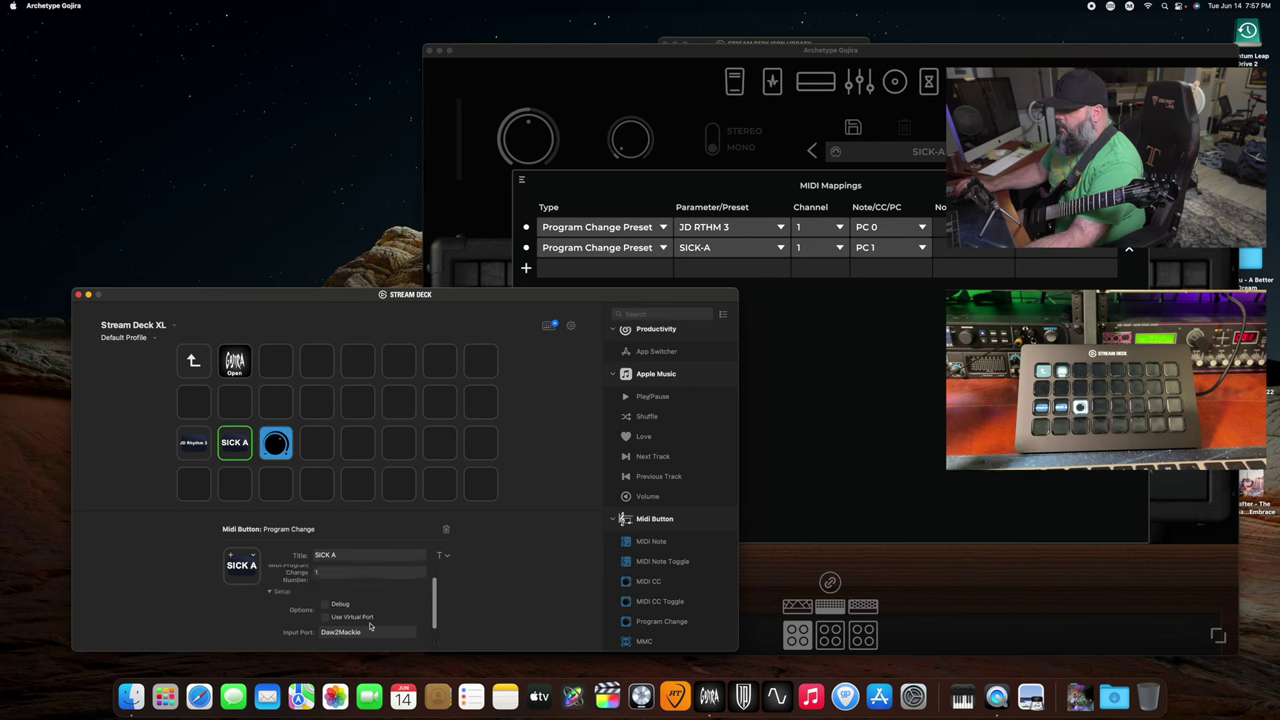
left_click(203, 448)
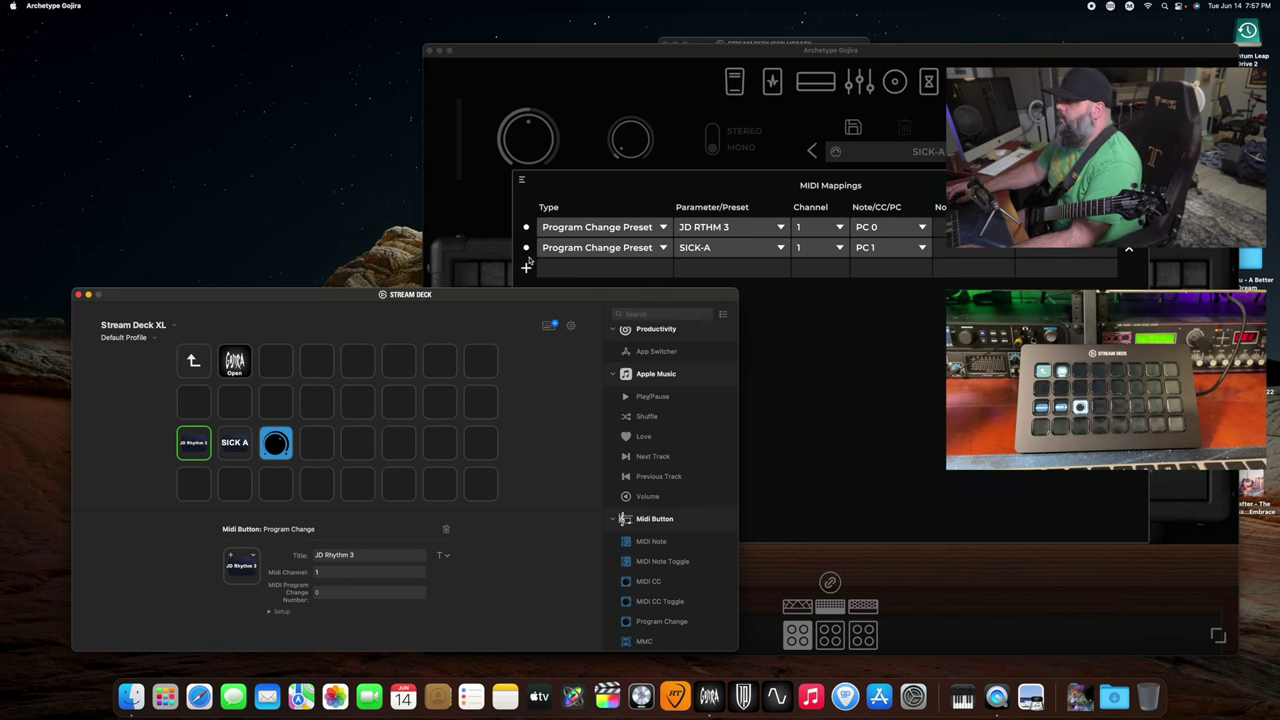
Replace Gojira's JD RTHM 3 mapping with a new Program Change Preset mapping that recalls the JD RTHM 3 preset.
left_click(666, 190)
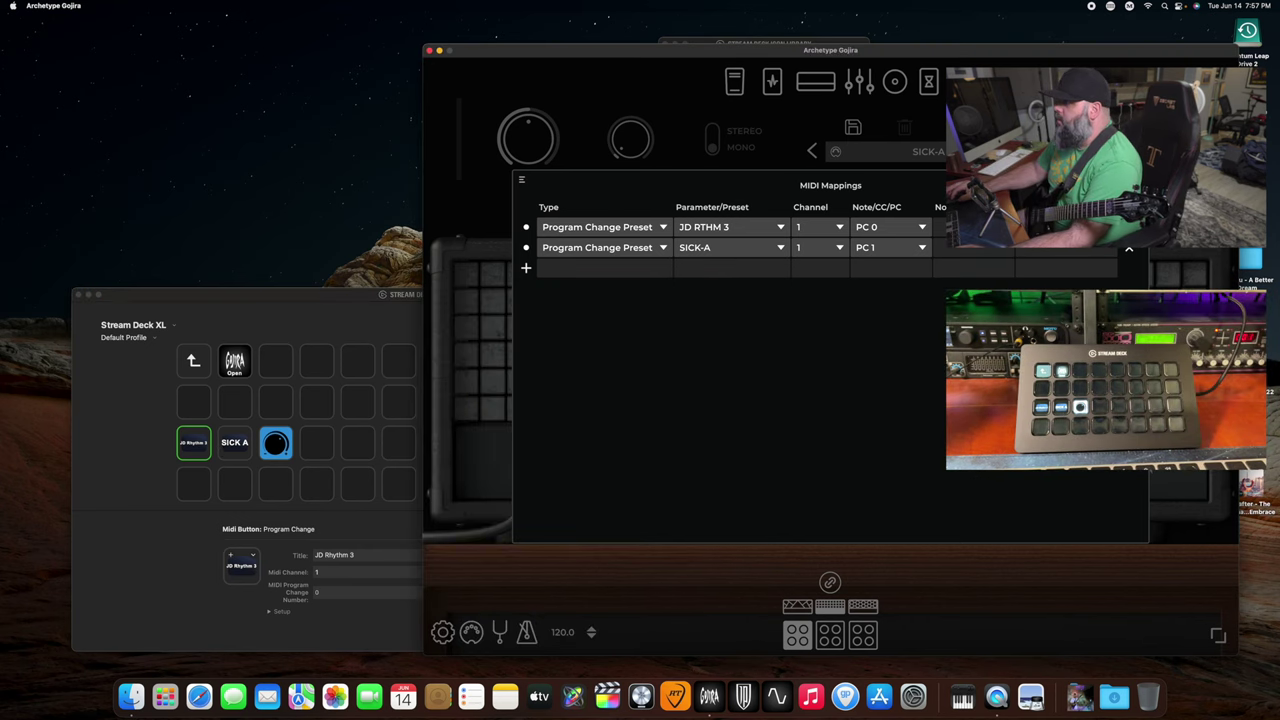
key("BackSpace")
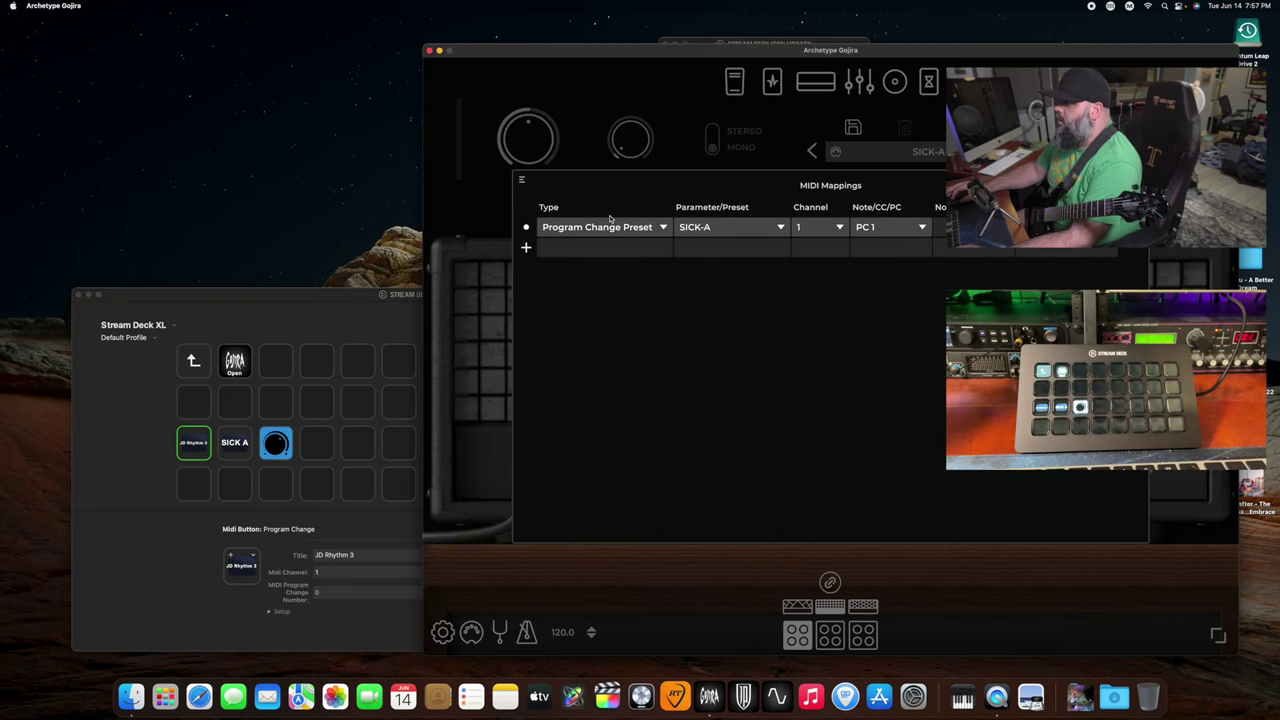
left_click(526, 248)
left_click(593, 250)
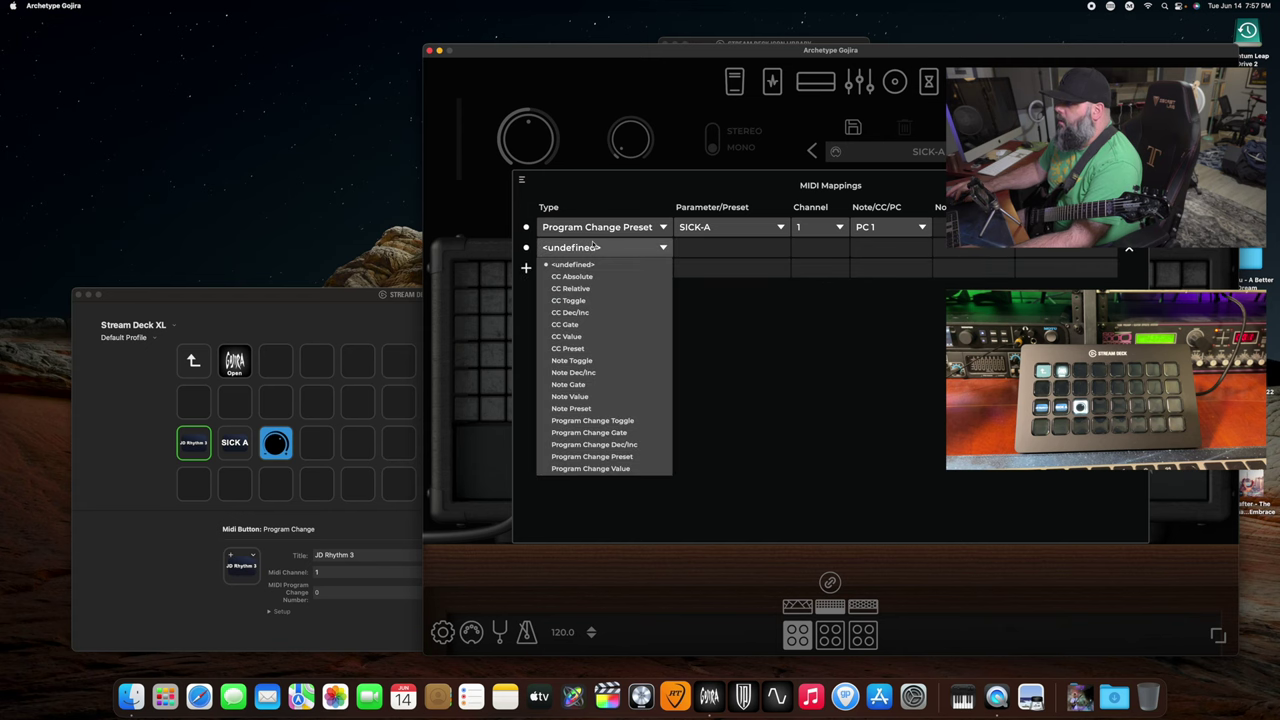
left_click(592, 456)
left_click(700, 249)
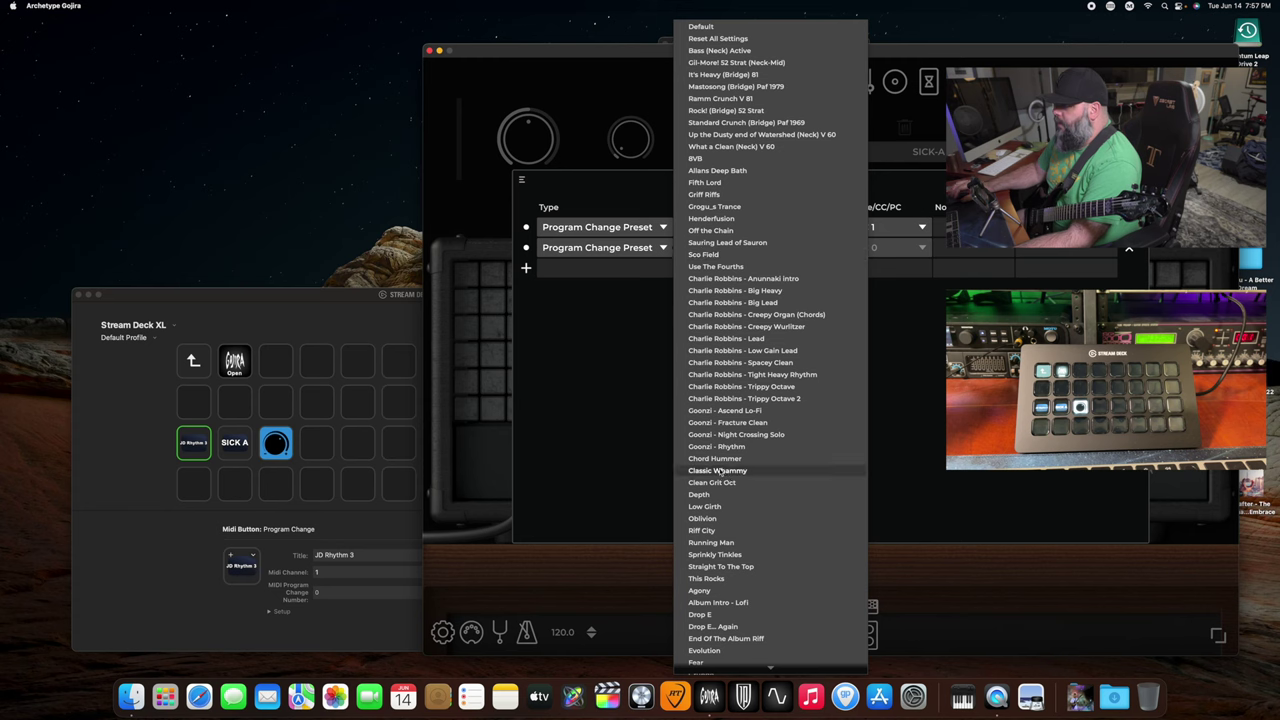
scroll(719, 471, "down", 20)
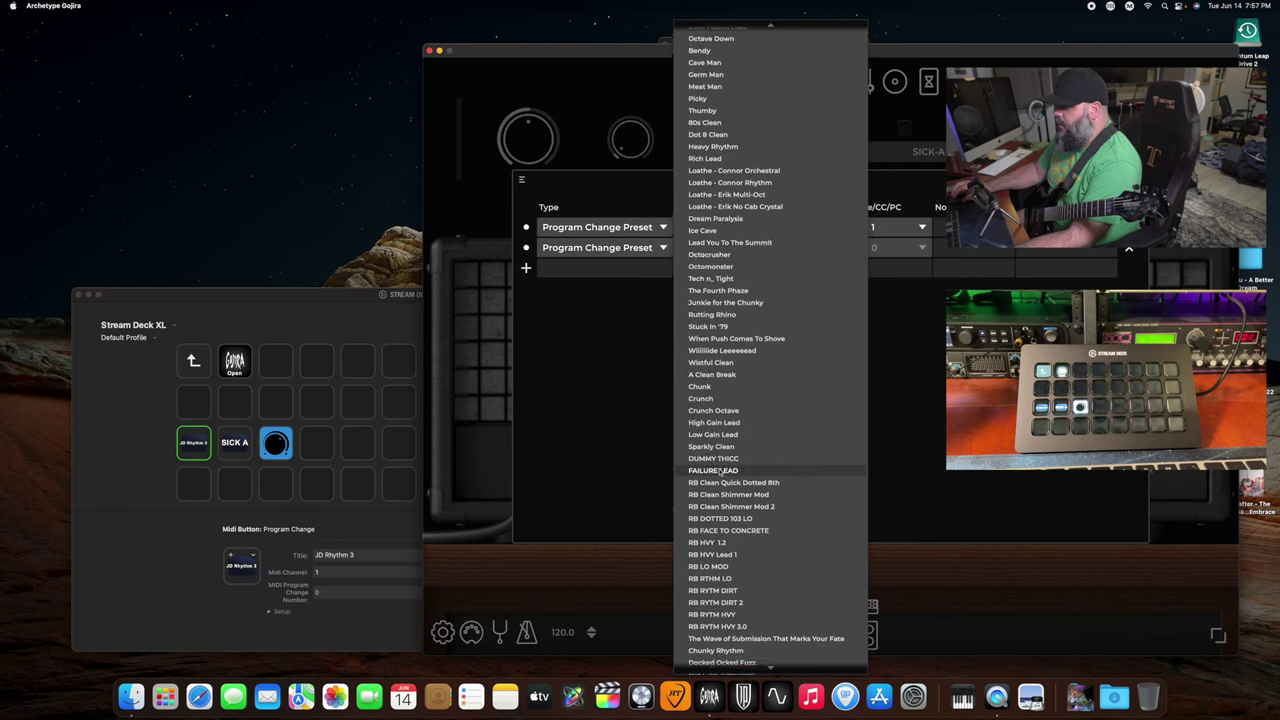
scroll(719, 471, "down", 15)
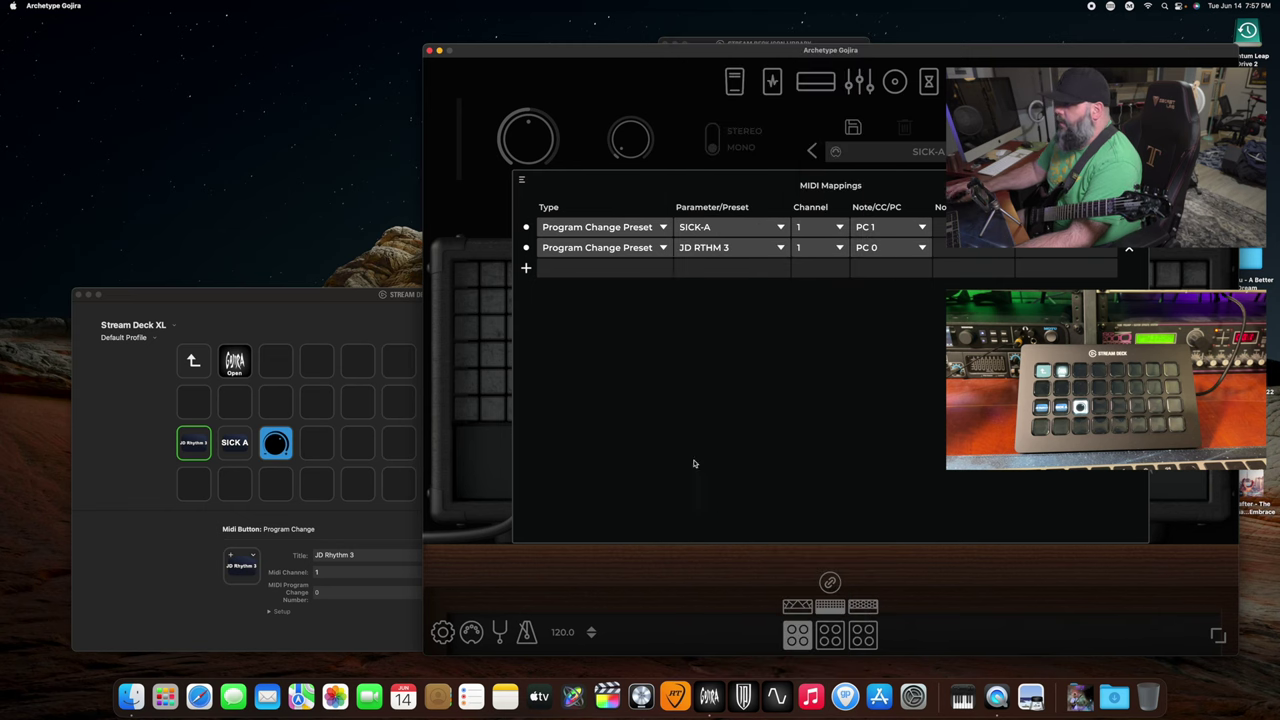
left_click(719, 500)
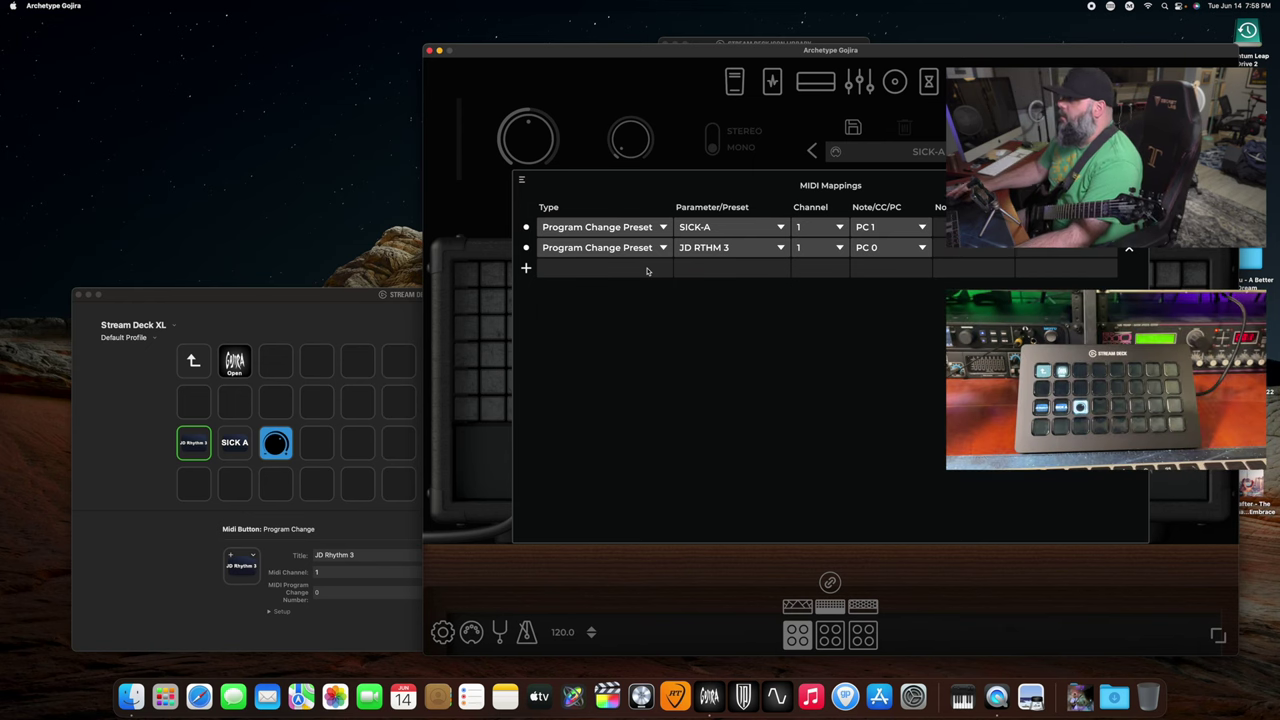
Set Gojira's JD RTHM 3 mapping to PC 2 and the JD Rhythm 3 key's MIDI program change number to 2.
left_click(890, 249)
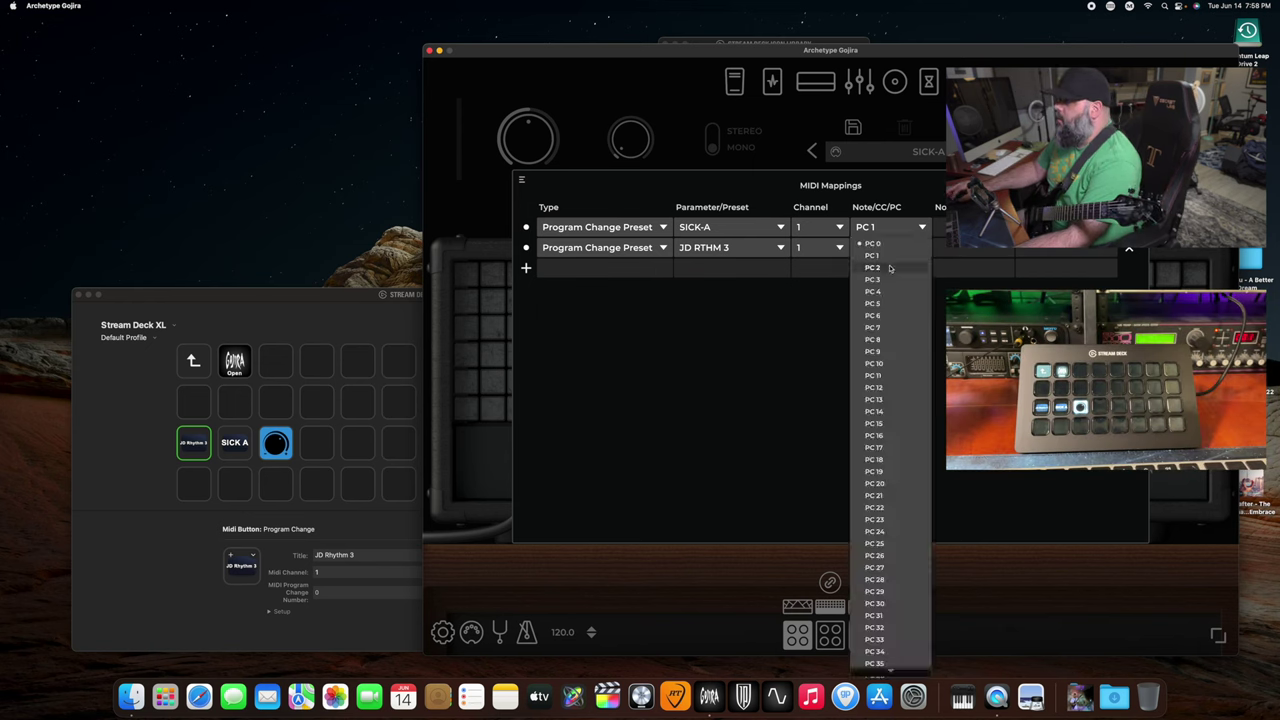
left_click(888, 267)
left_click(196, 455)
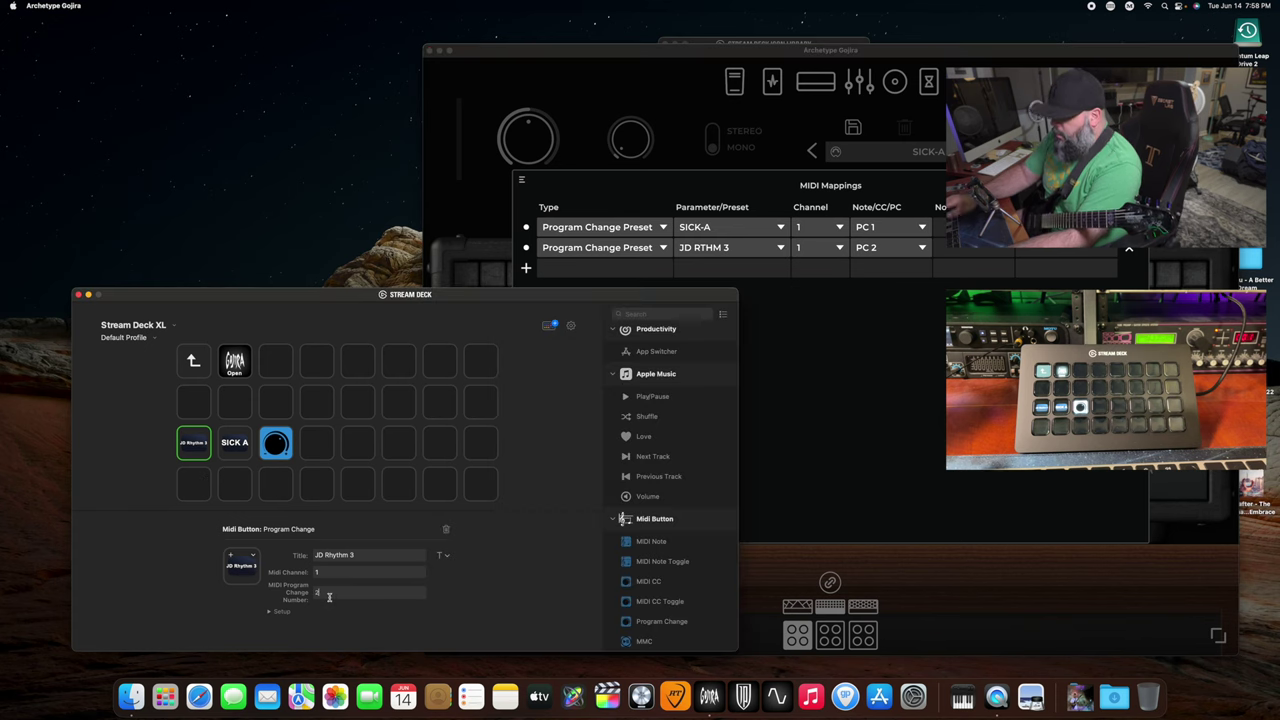
type("2")
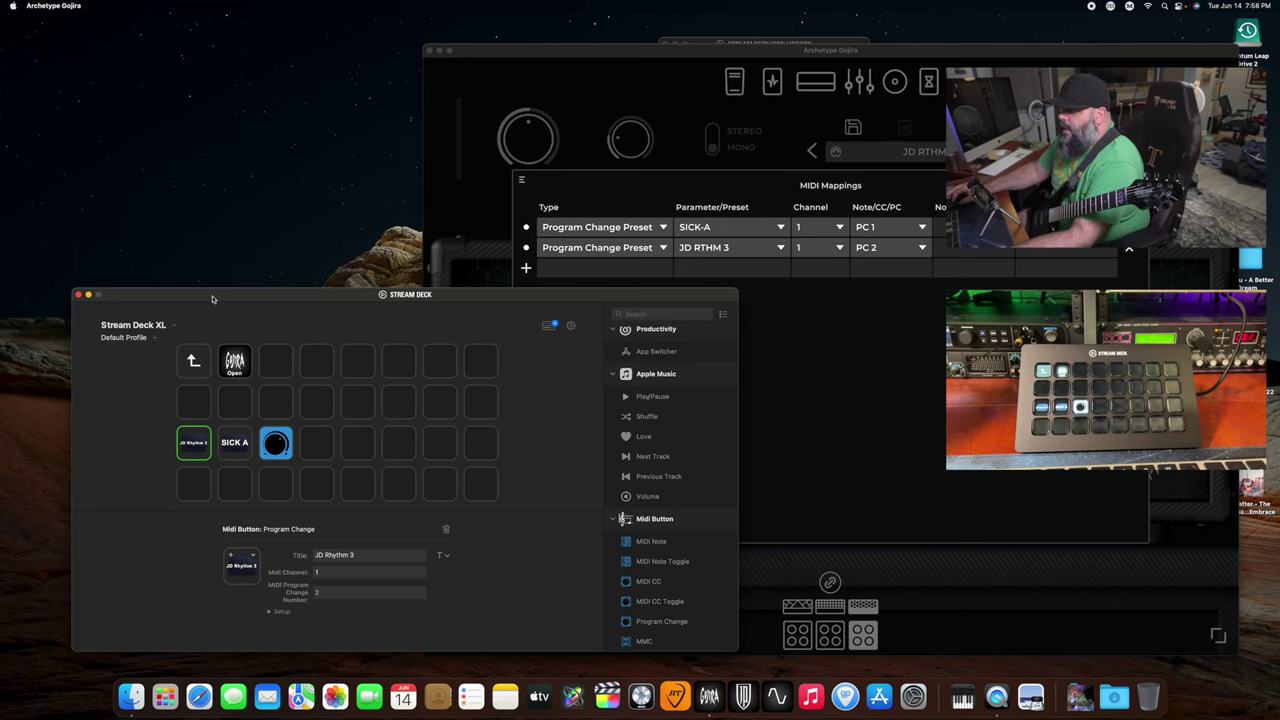
Move the Stream Deck window clear of Gojira's mapping table and add a third mapping of type Program Change Preset.
mouse_move(213, 299)
left_mouse_down()
mouse_move(178, 278)
mouse_move(224, 277)
left_mouse_up()
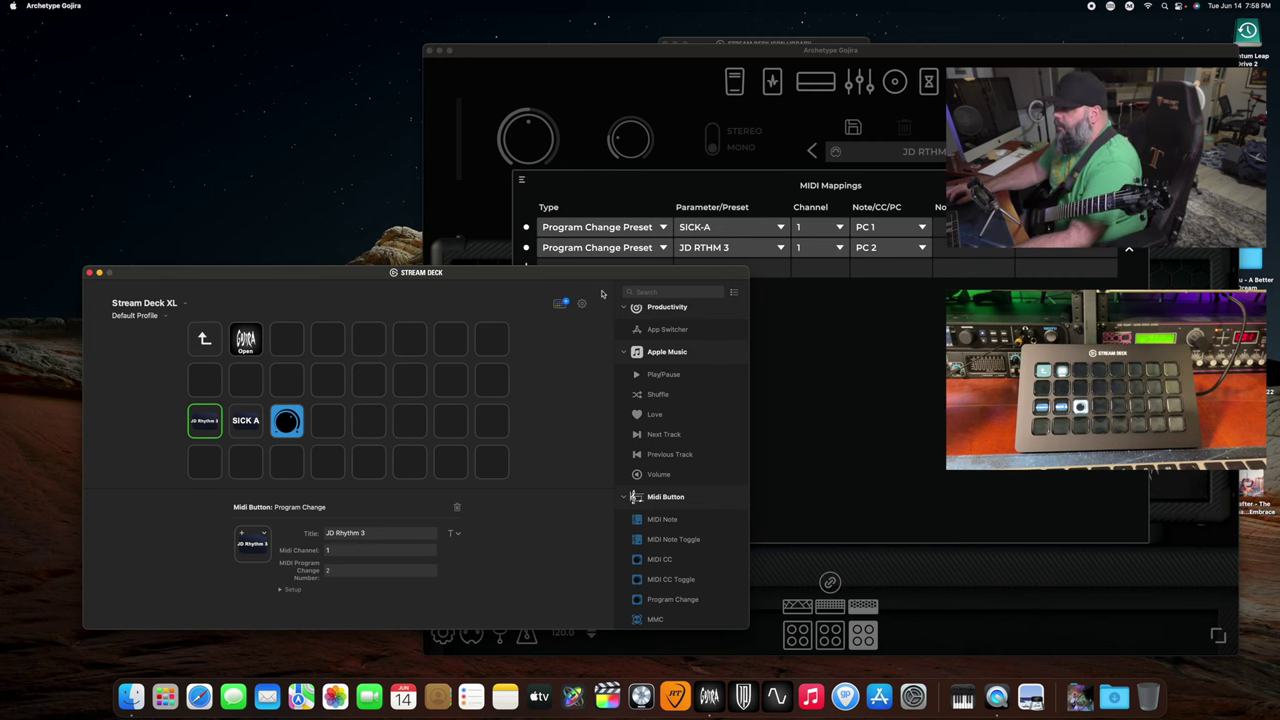
left_click_drag(585, 278, 636, 318)
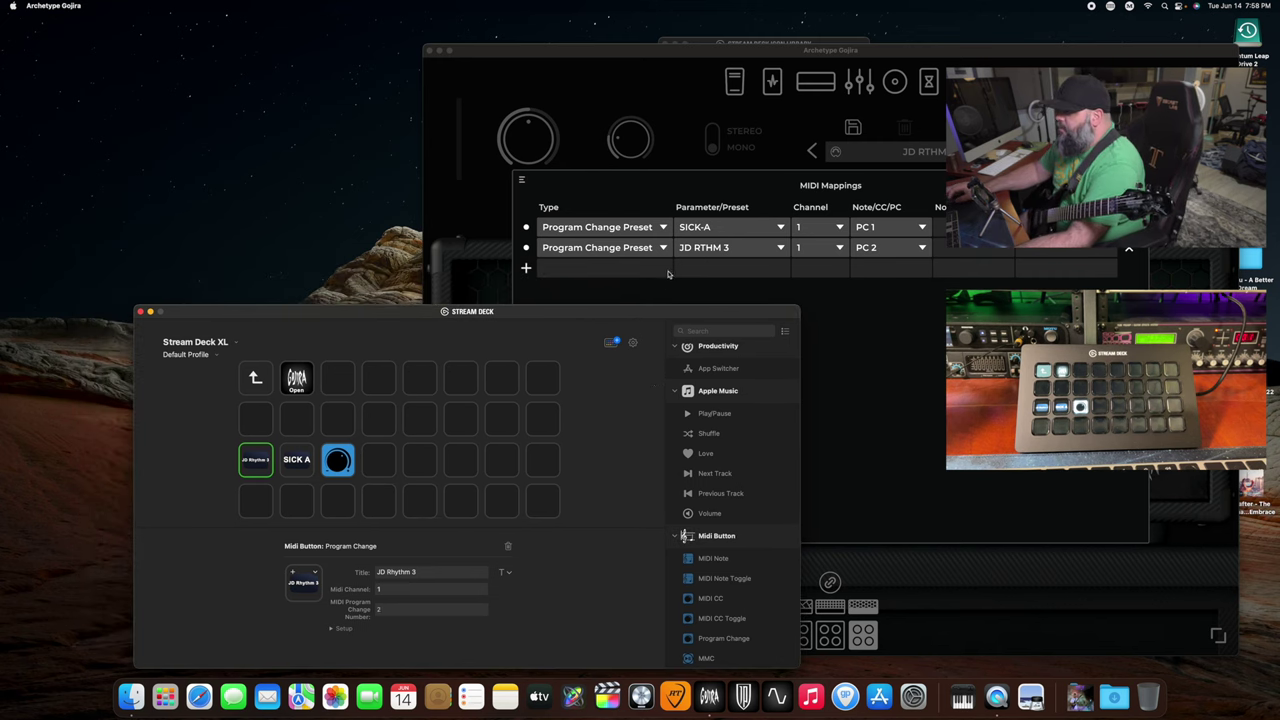
left_click(716, 273)
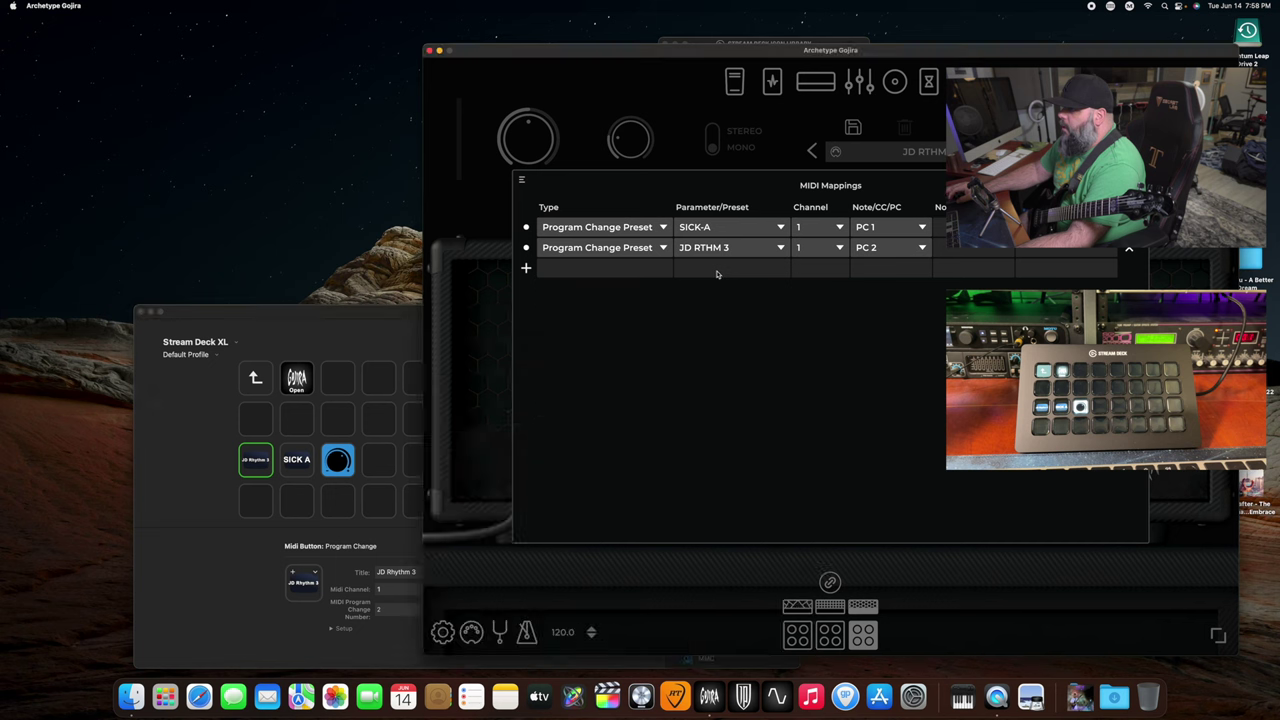
left_click(527, 270)
left_click(594, 270)
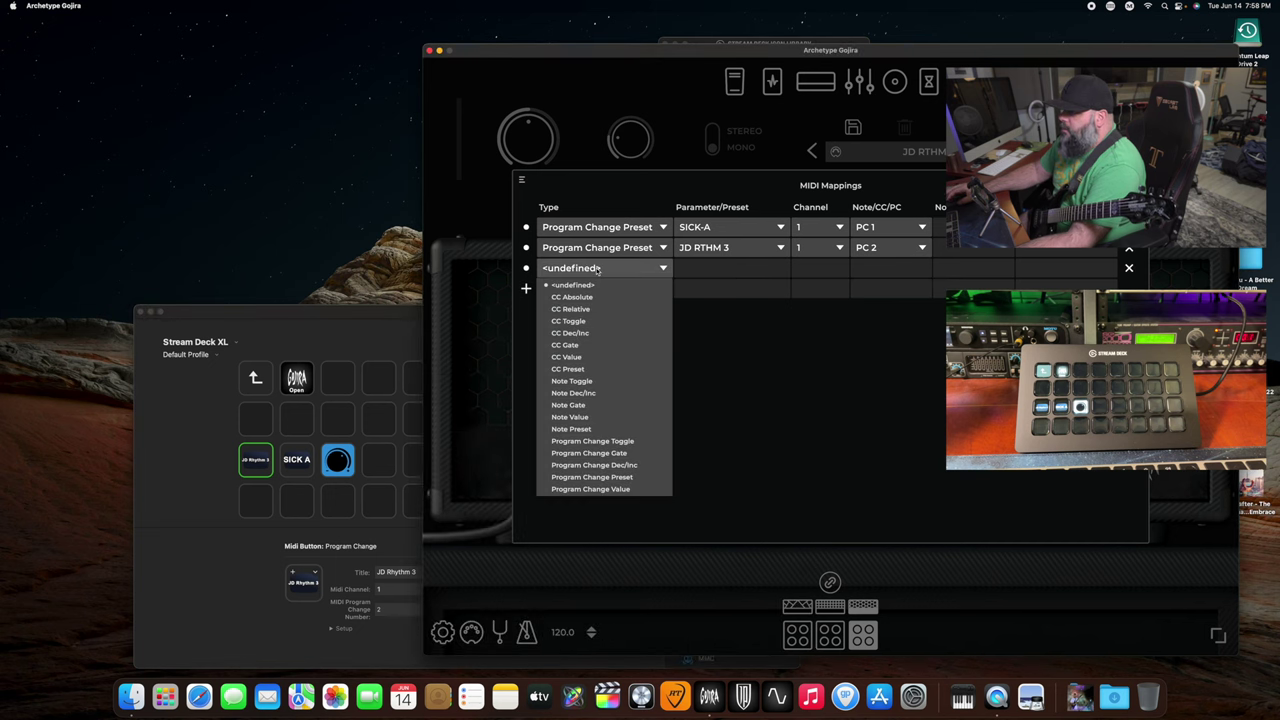
left_click(591, 477)
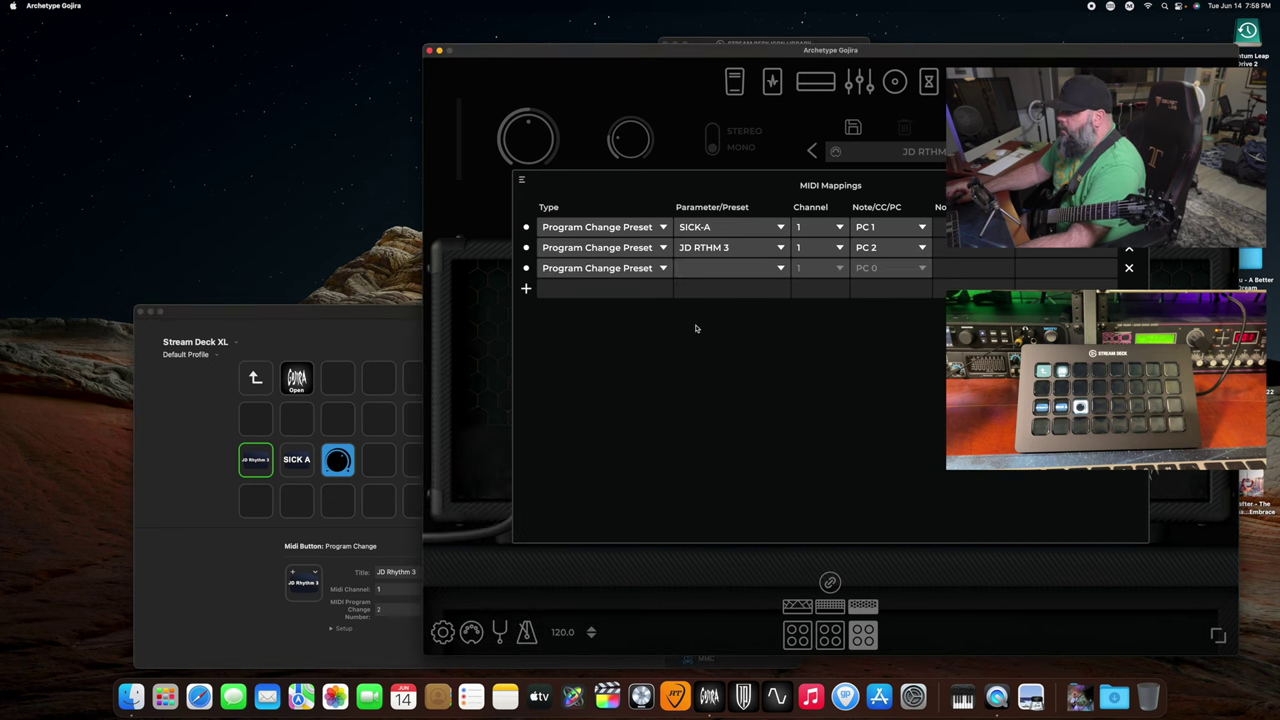
Assign the JD RTHM 4 preset to the third Gojira mapping and set it to PC 3.
left_click(730, 270)
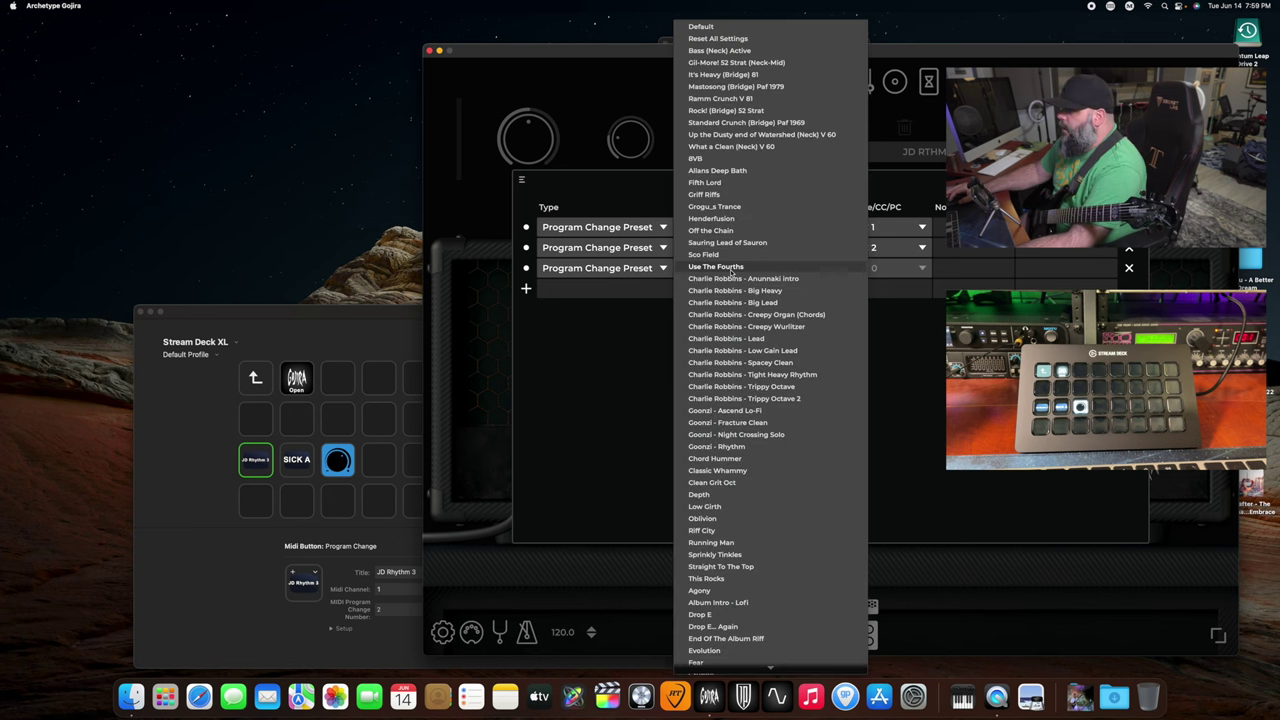
scroll(747, 427, "down", 10)
scroll(747, 427, "down", 15)
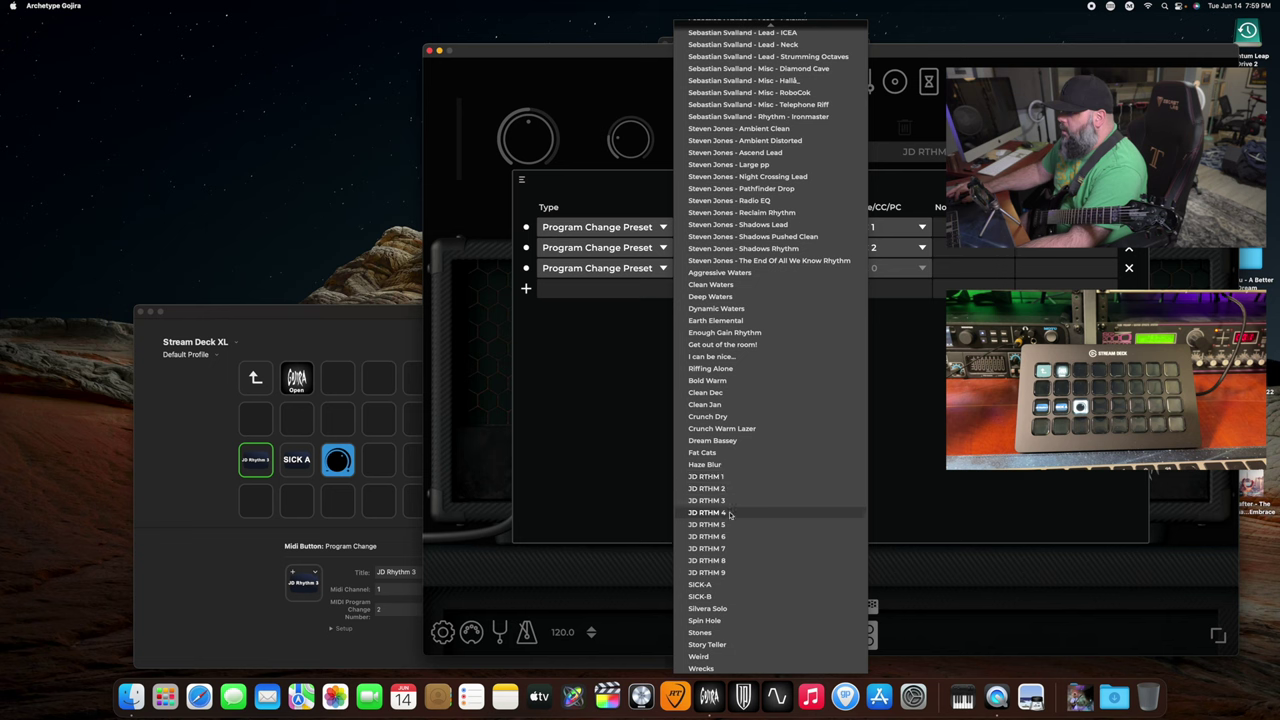
left_click(729, 513)
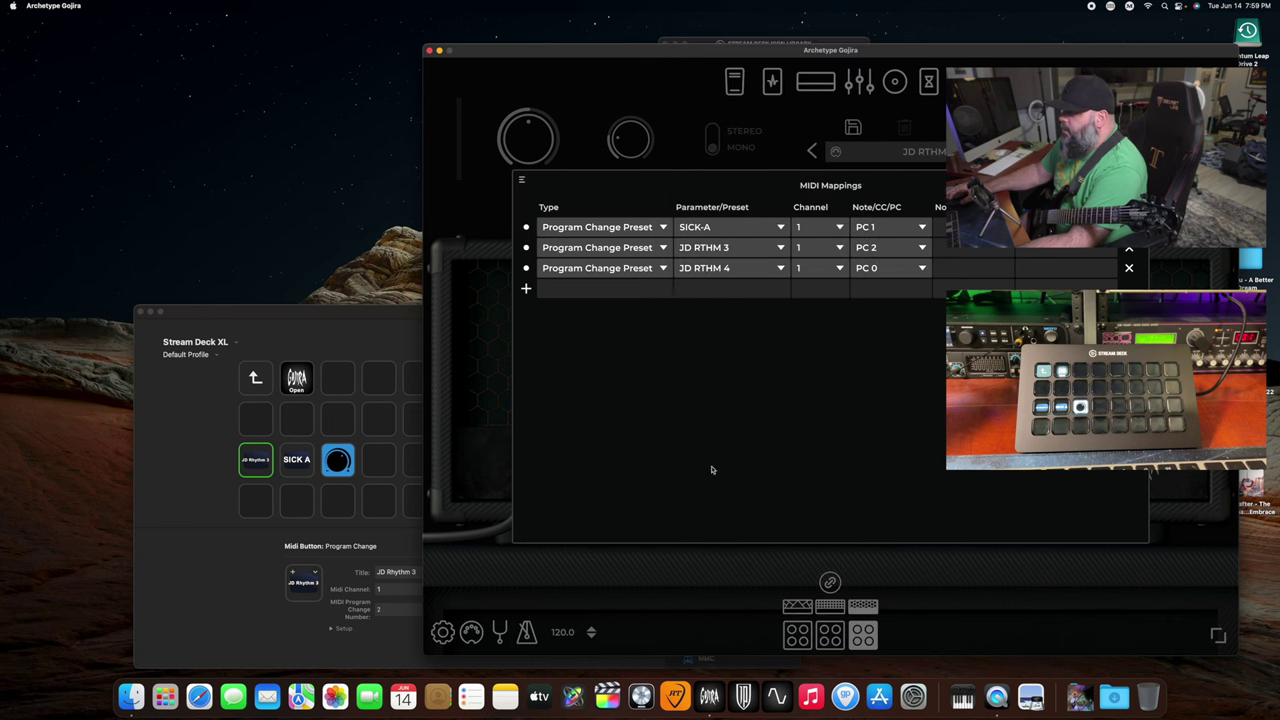
left_click(883, 277)
left_click(885, 298)
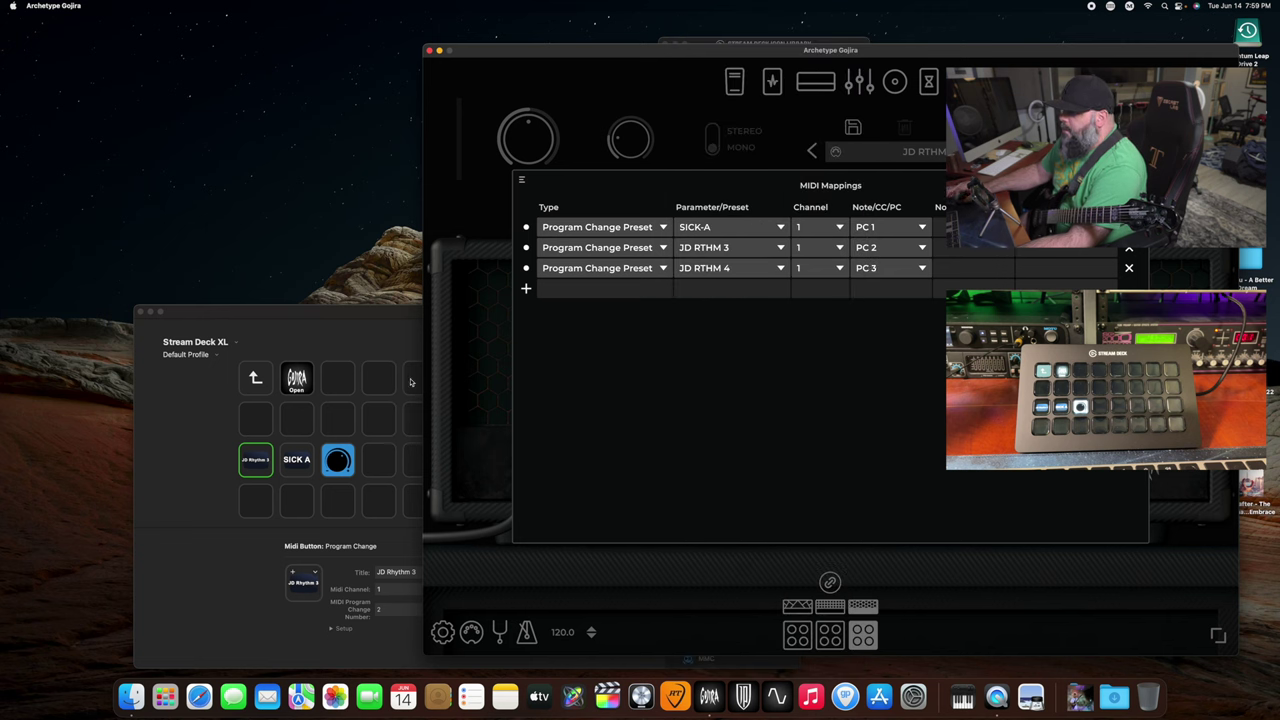
Switch to Stream Deck and title the untitled program change key beside SICK A as JD RTHM 4.
left_click(338, 459)
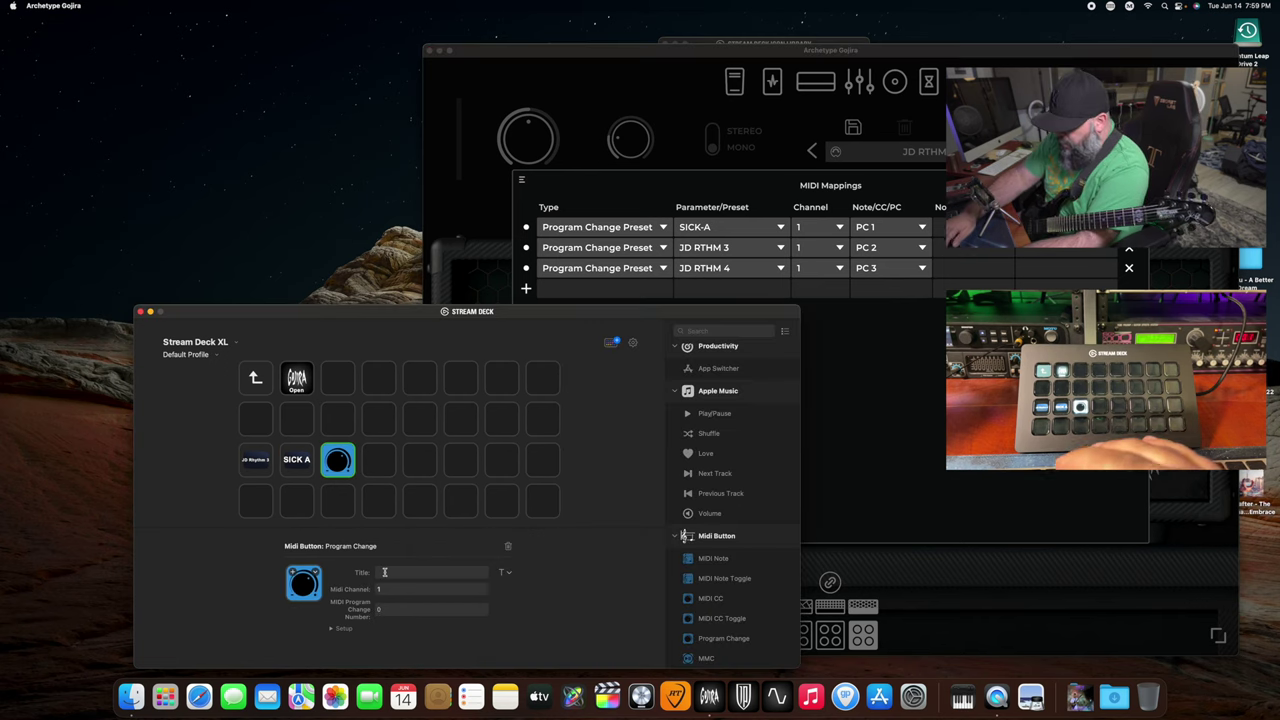
left_click(384, 571)
type("JD")
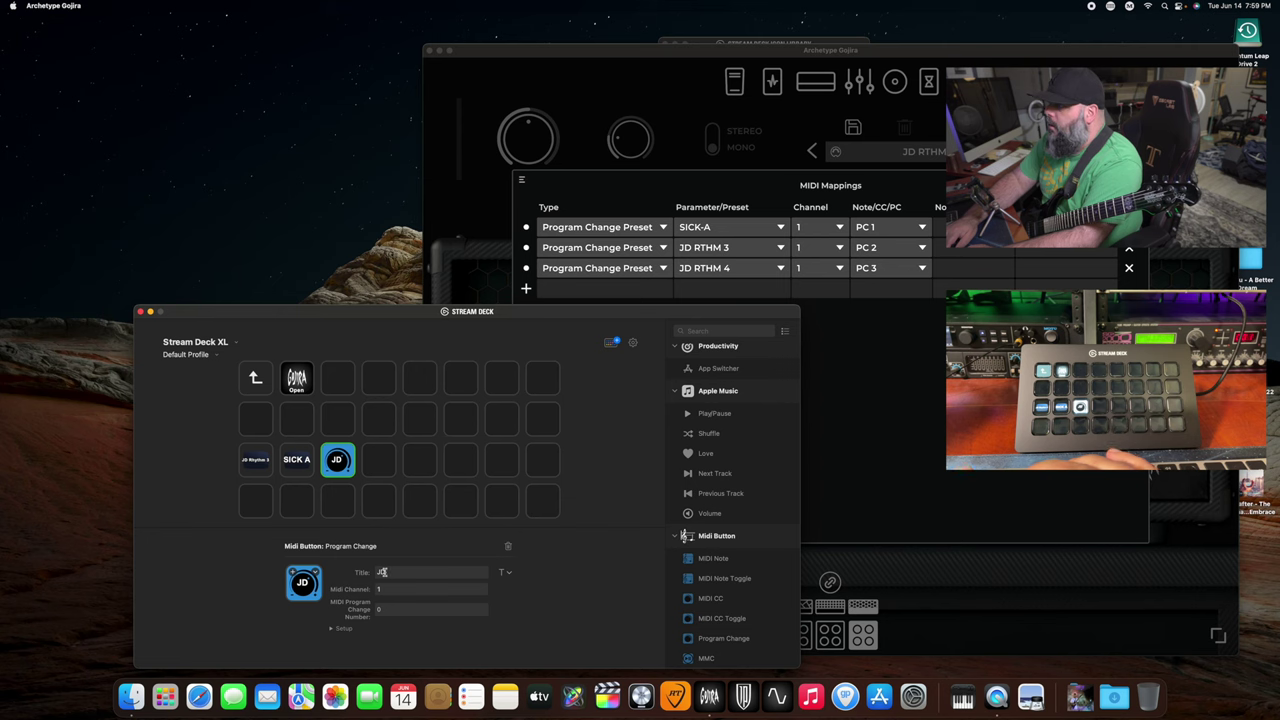
type(" R")
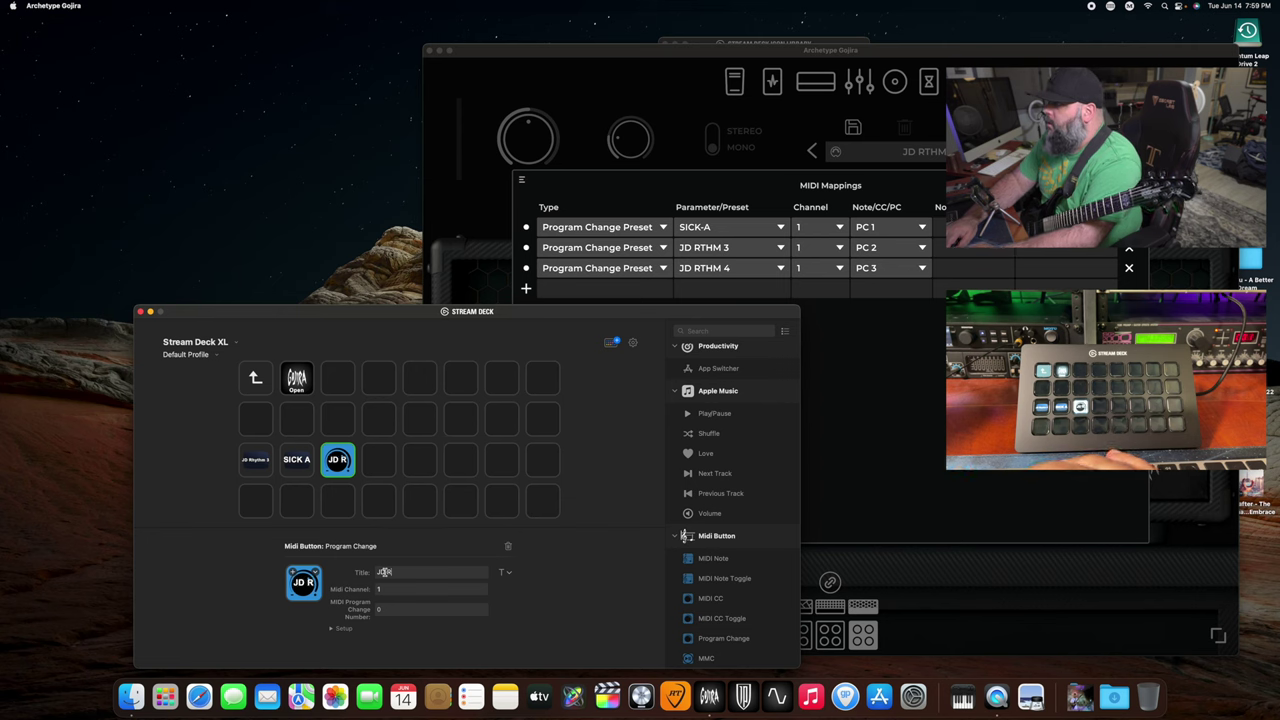
type("THM")
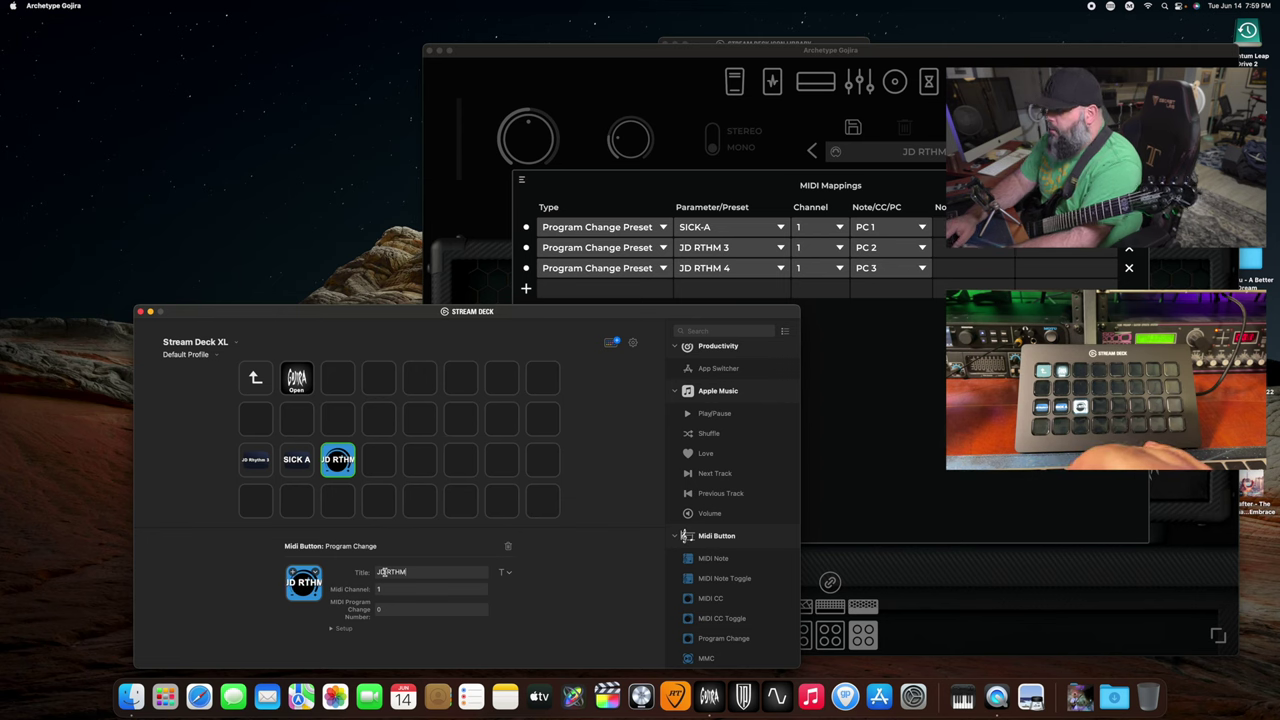
type(" 4")
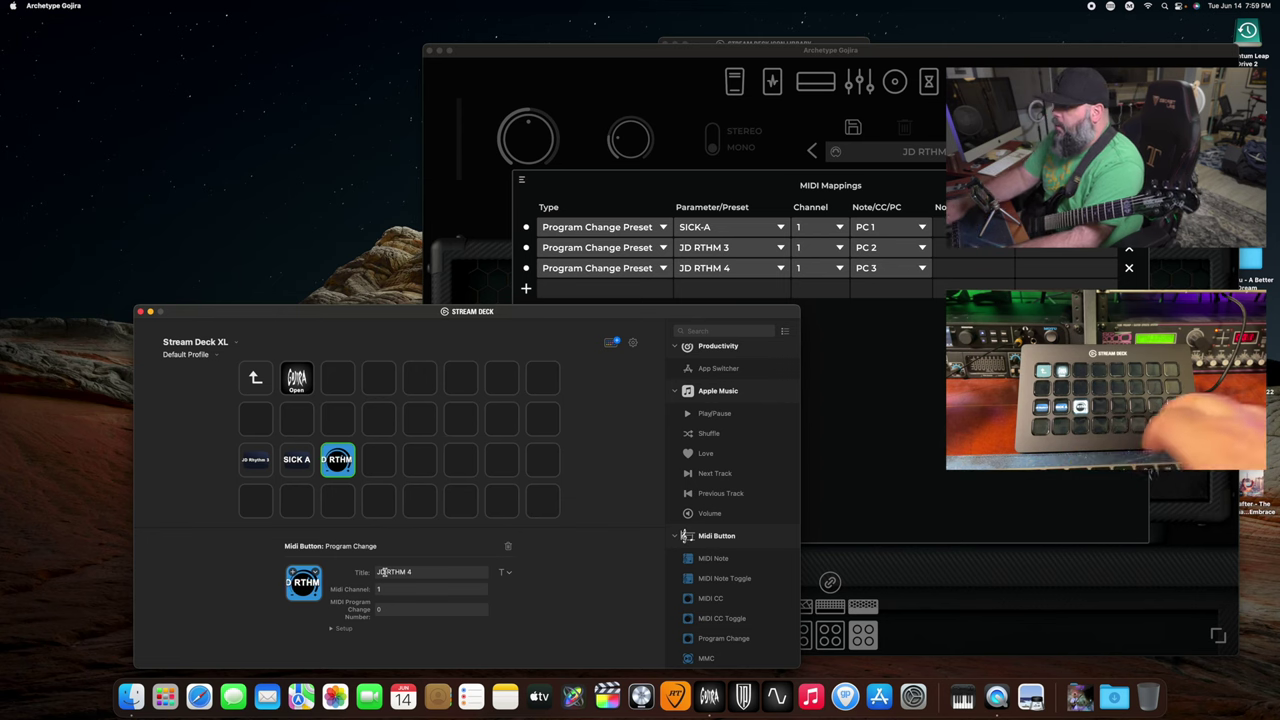
Reduce the JD RTHM 4 key's title size to 11 pt and give the key the plain dark navy icon from the icon library.
left_click(507, 573)
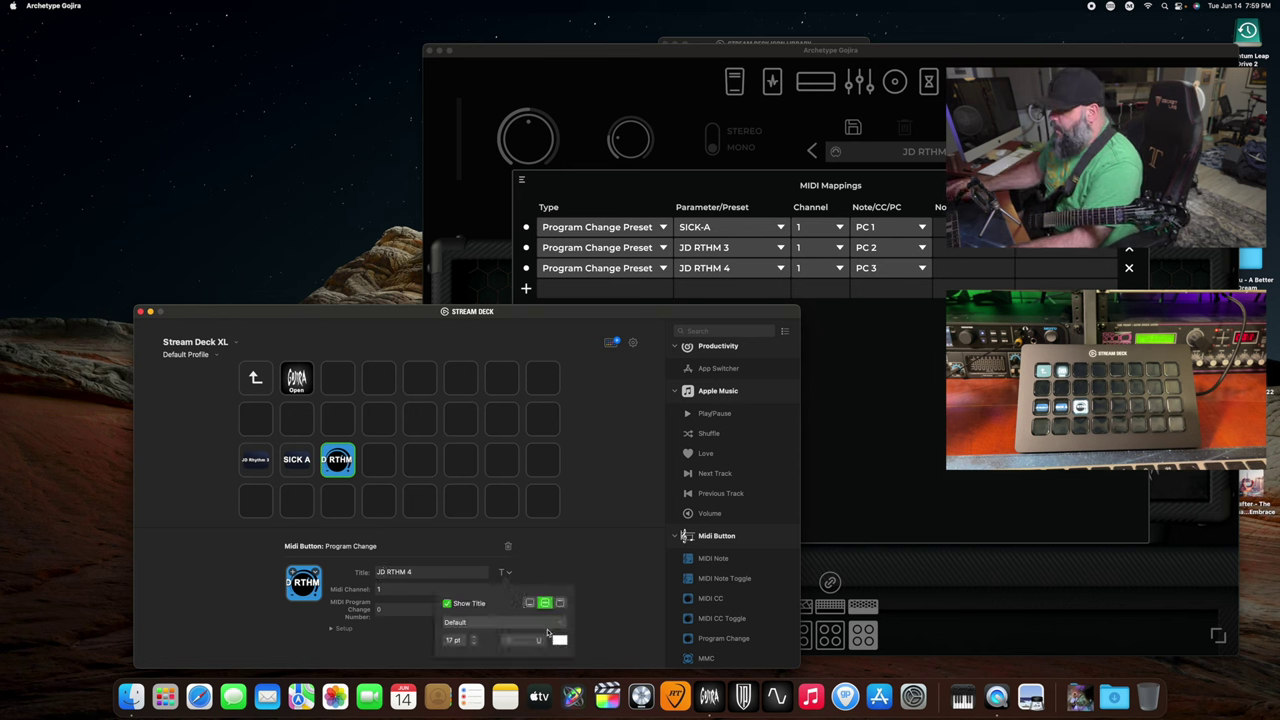
left_click(475, 644)
left_click(475, 644)
left_click(475, 644)
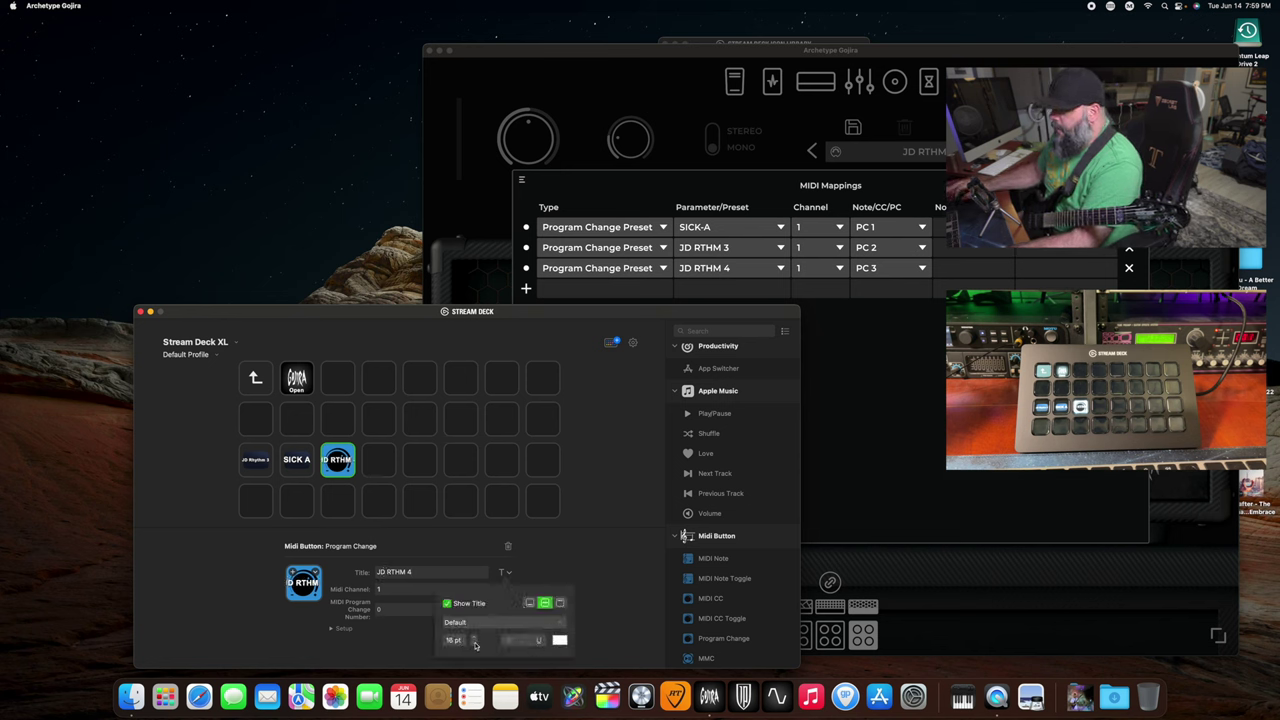
left_click(475, 644)
left_click(475, 644)
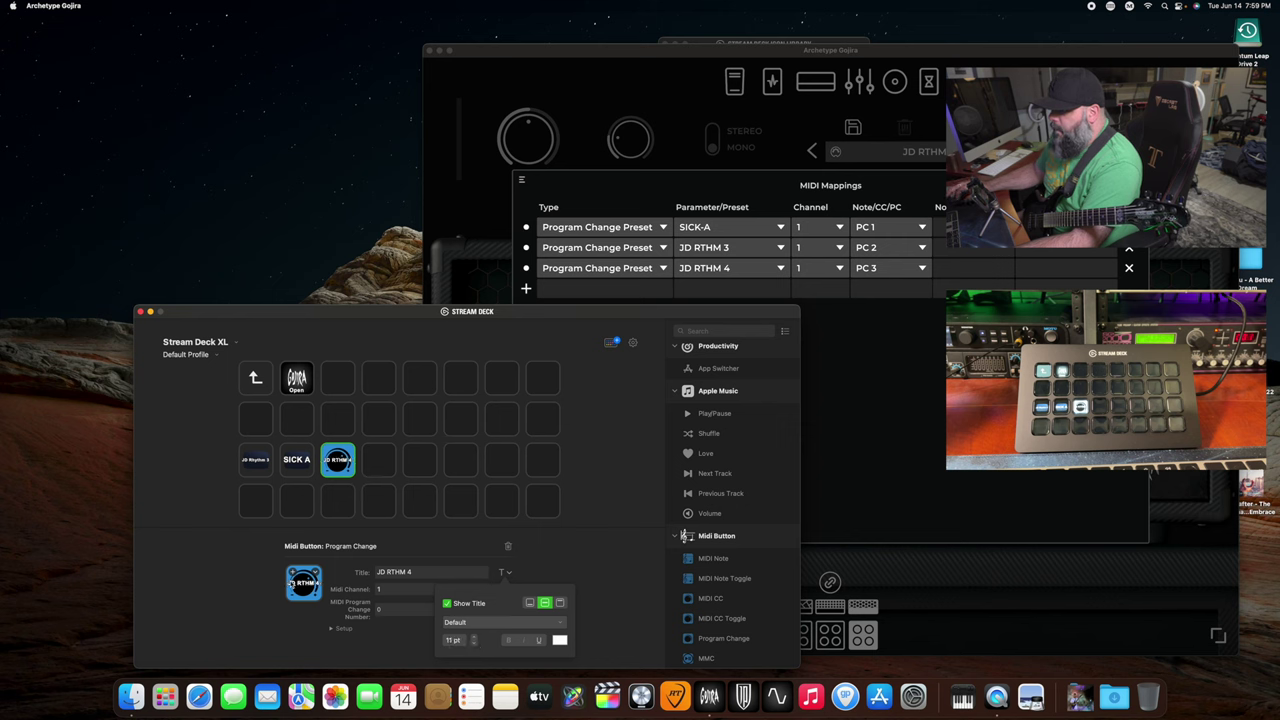
left_click(292, 574)
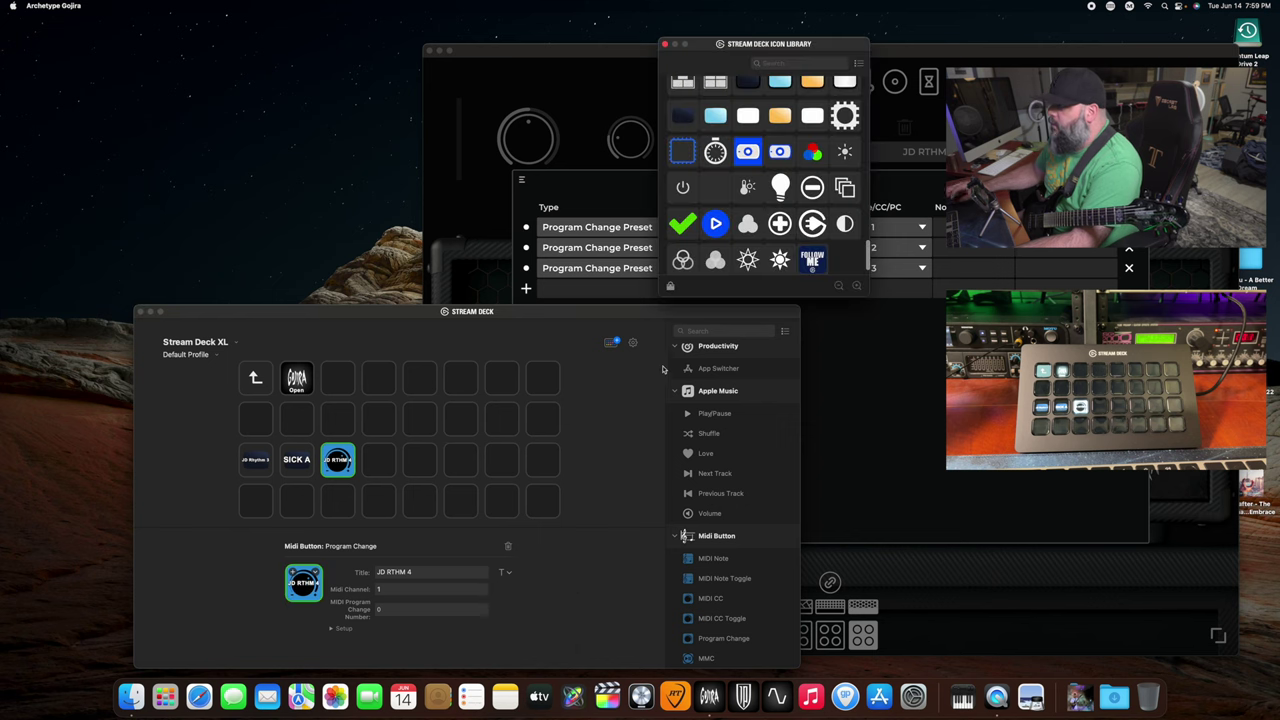
left_click_drag(683, 120, 340, 458)
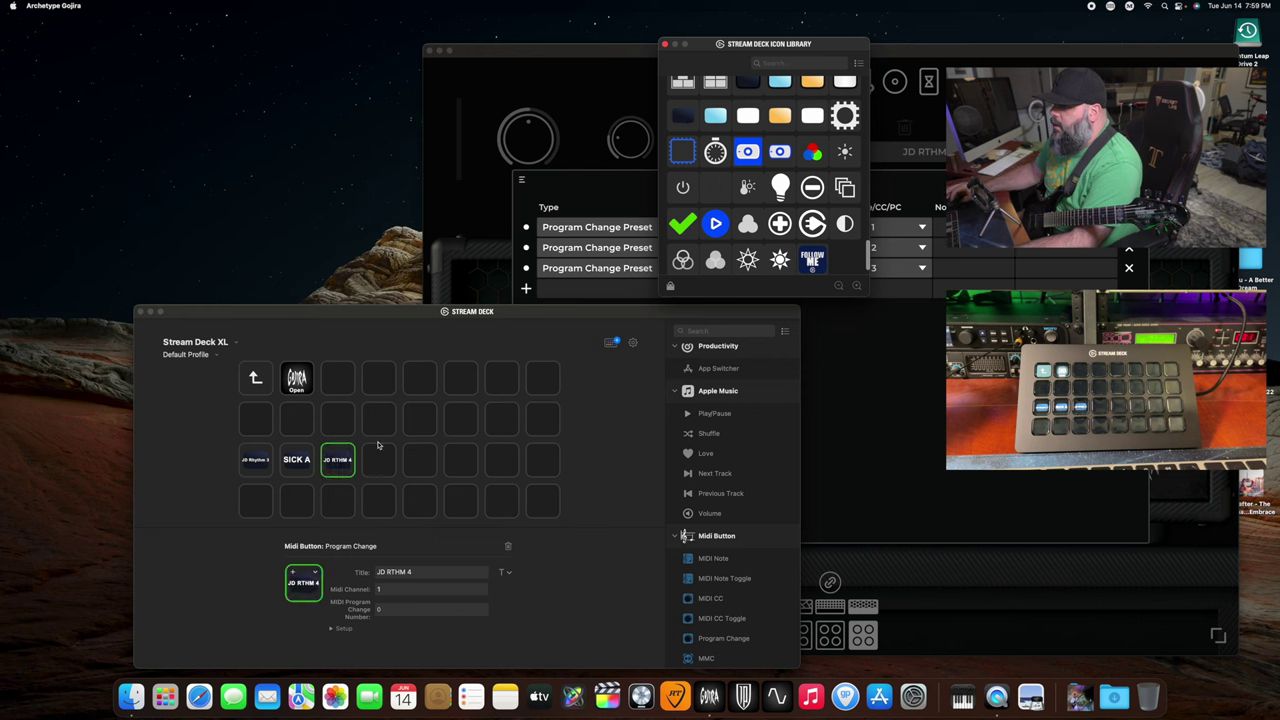
Retitle the JD Rhythm 3 key as JD RTHM 3, keeping its MIDI channel at 1.
left_click(258, 463)
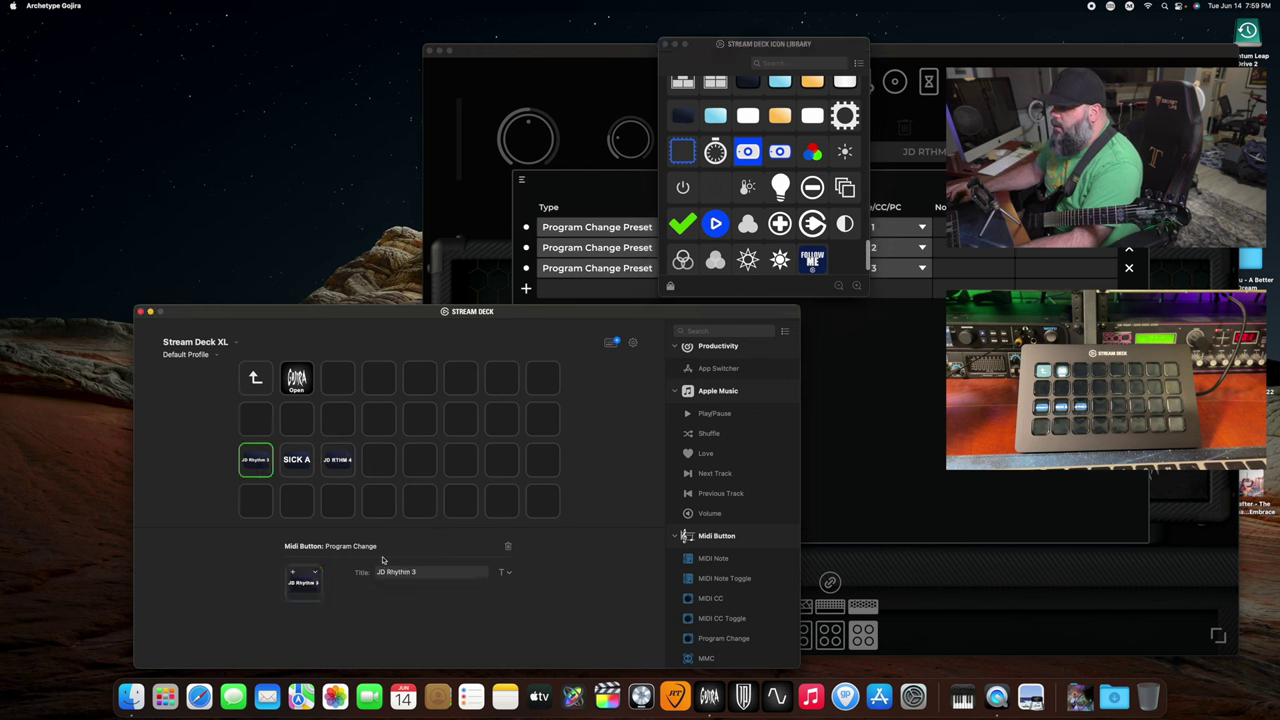
key("BackSpace")
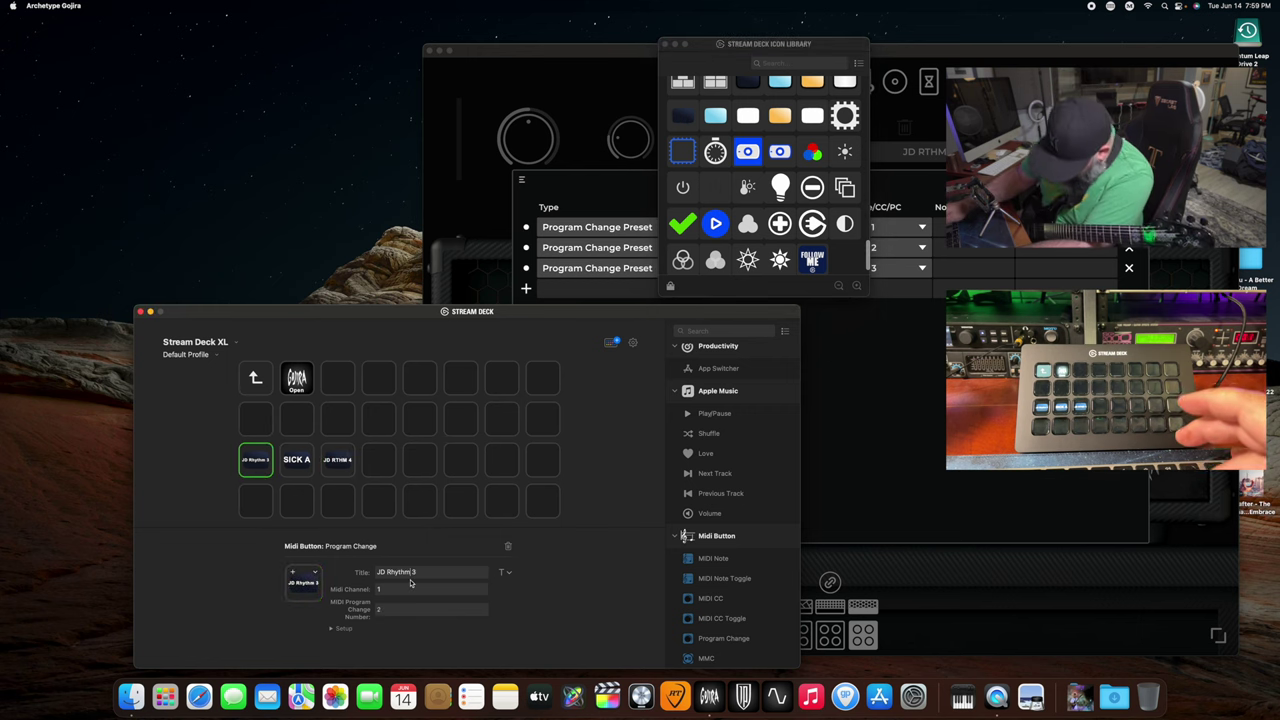
key("BackSpace")
key("BackSpace")
key("BackSpace")
key("BackSpace")
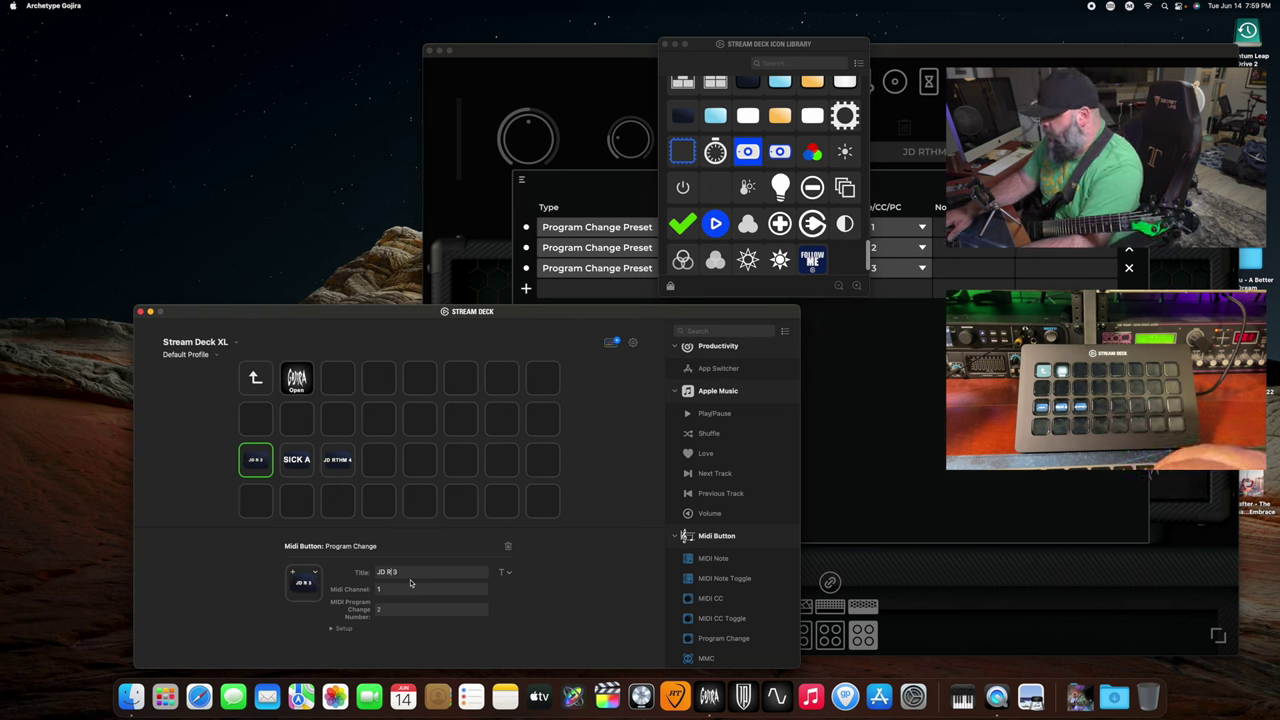
type("TH")
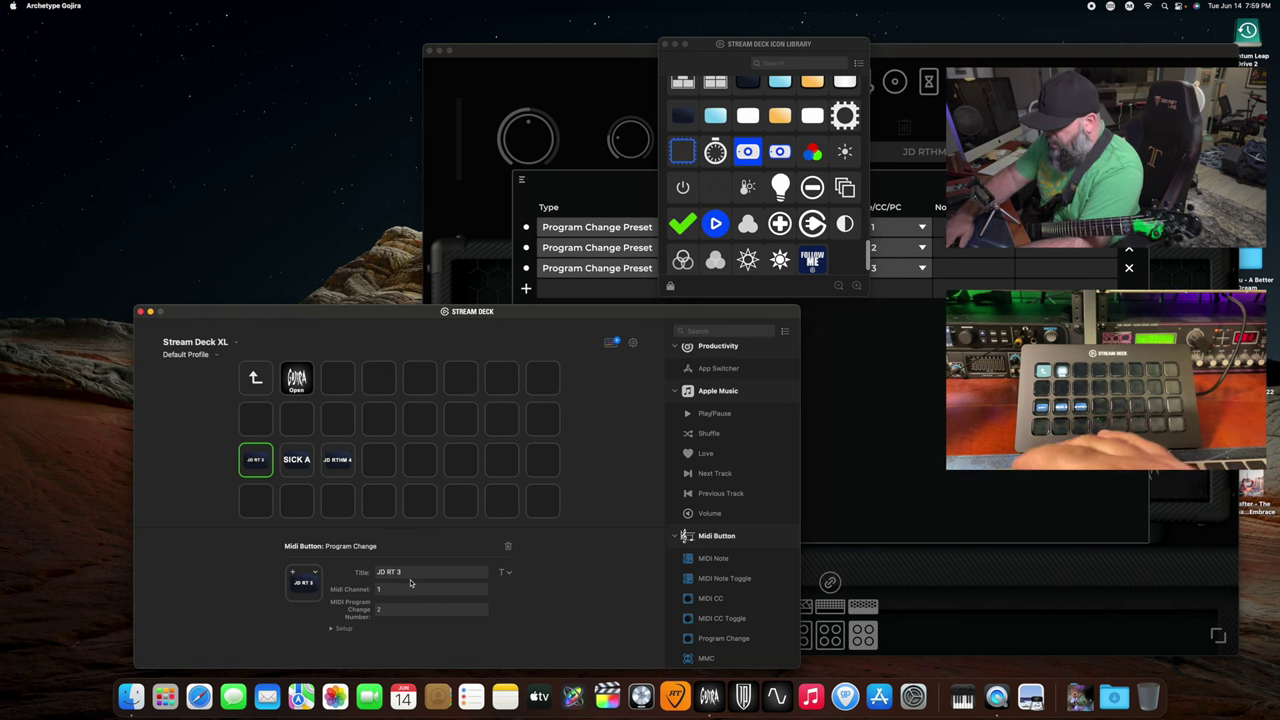
type("M")
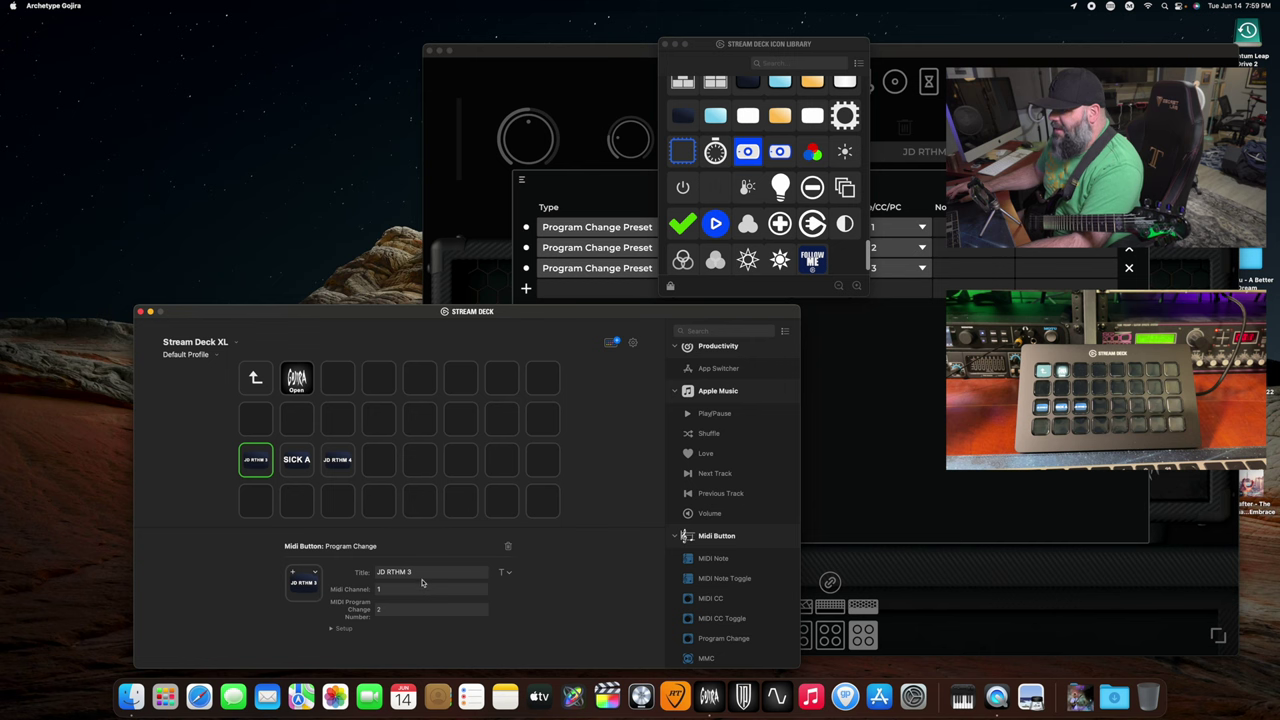
left_click(419, 588)
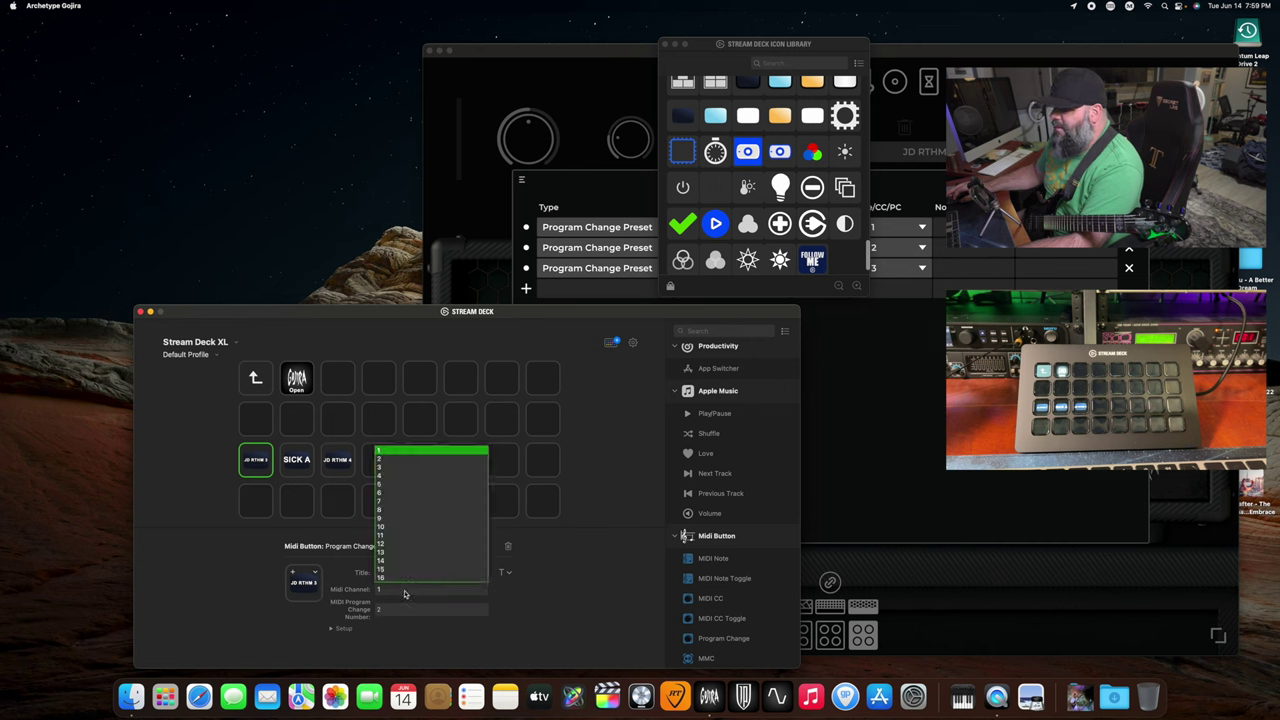
left_click(433, 600)
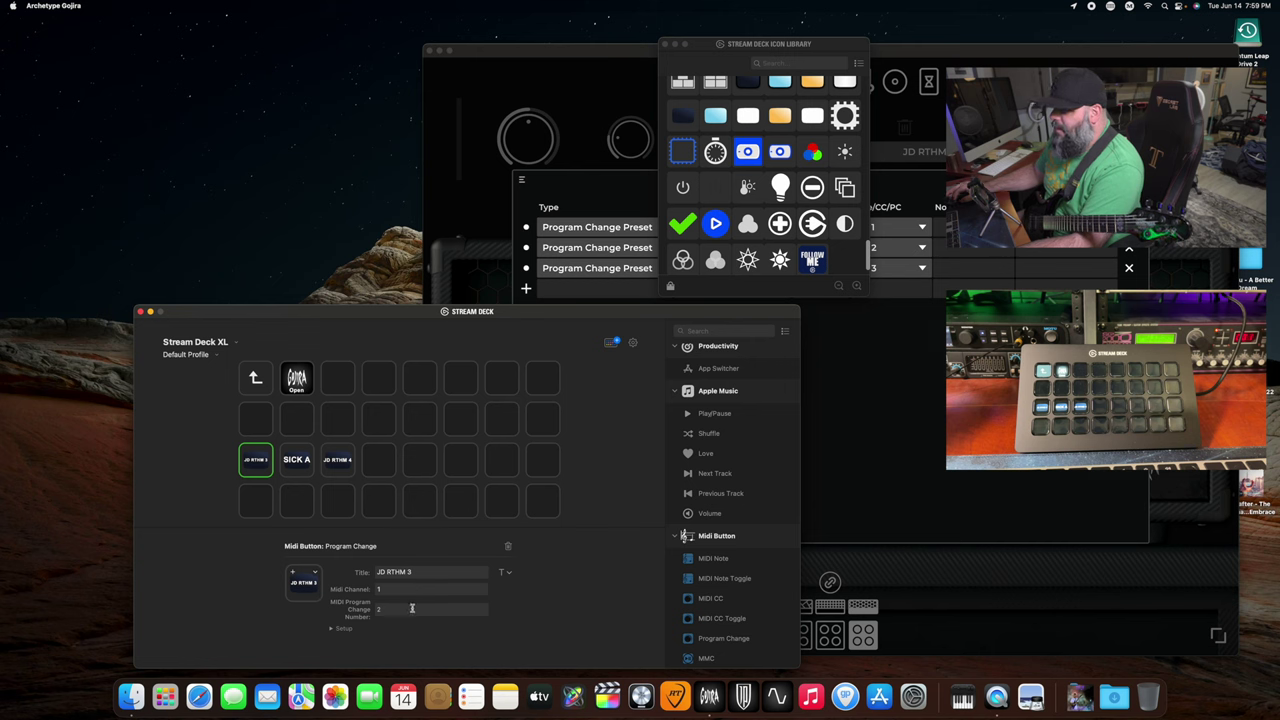
Set the JD RTHM 4 key's MIDI program change number to 3 and close the icon library.
left_click(312, 466)
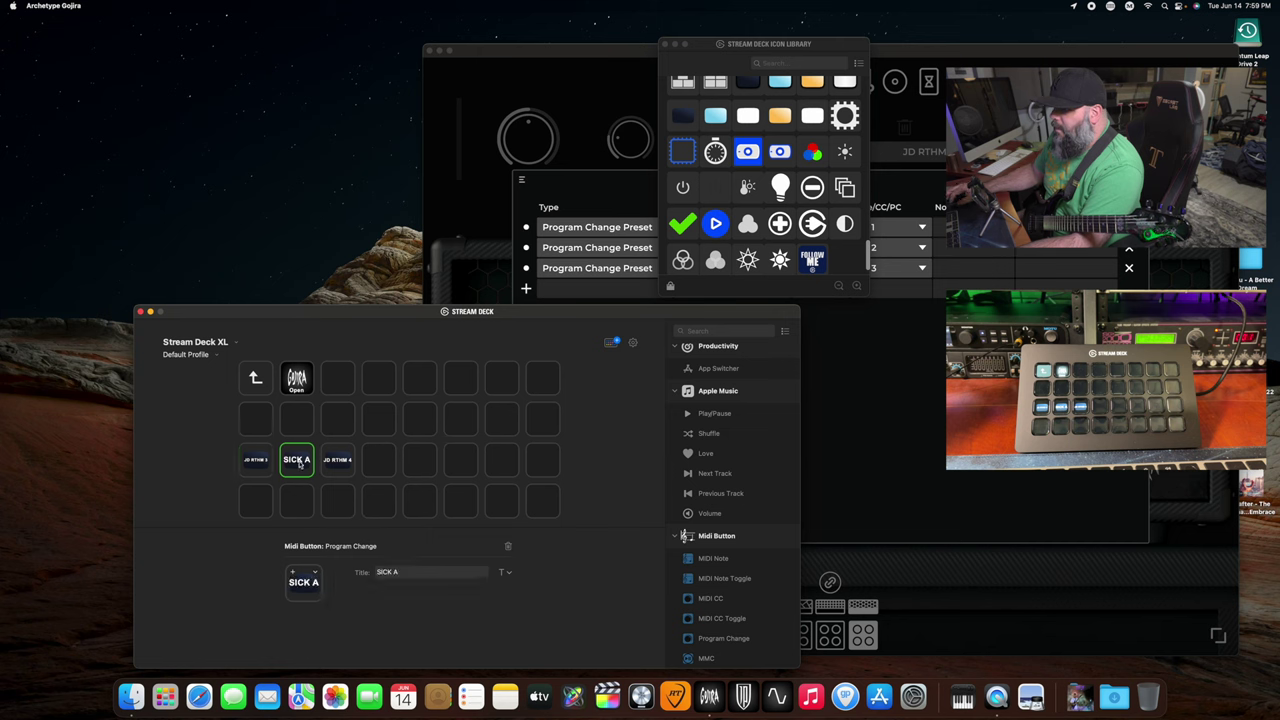
left_click(337, 462)
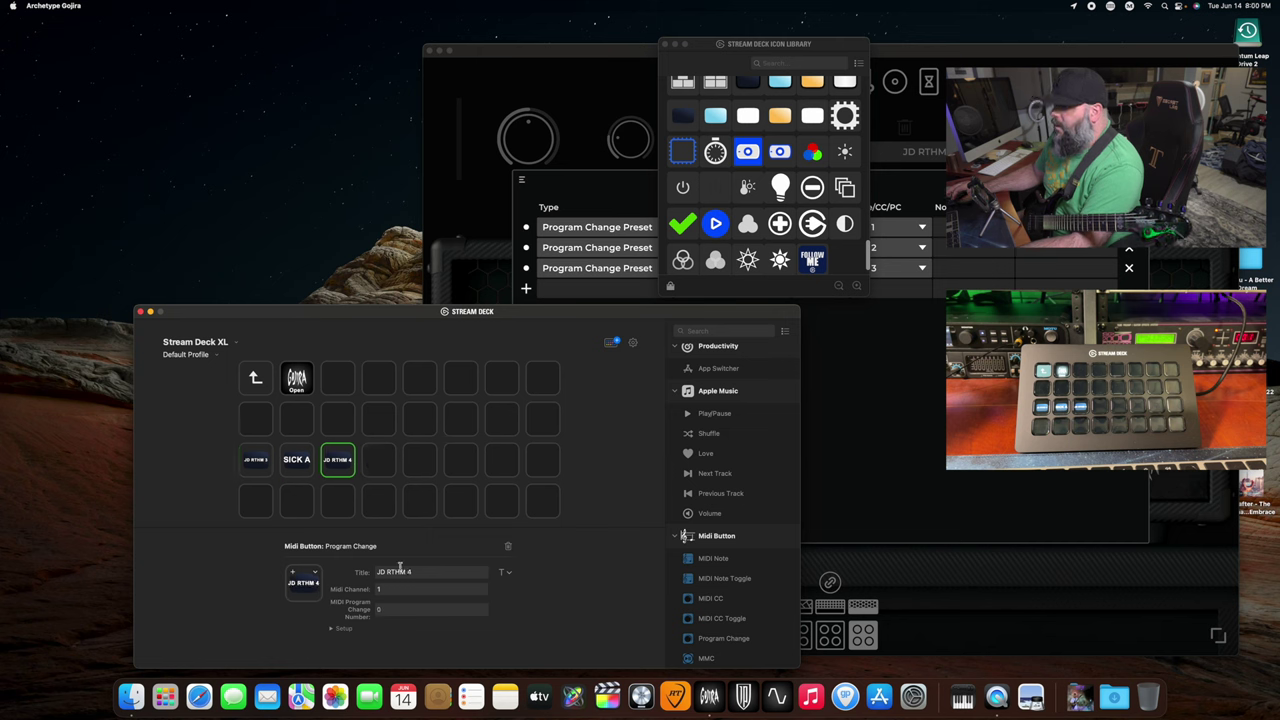
double_click(392, 612)
type("3")
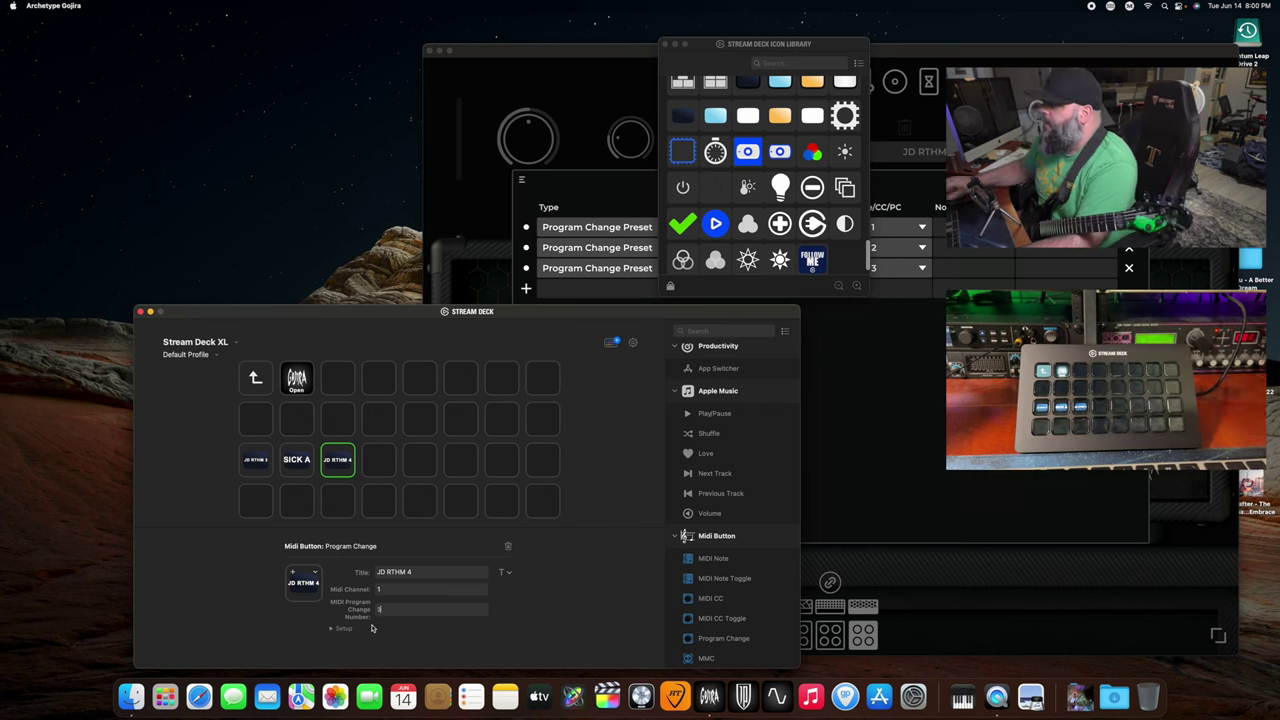
left_click(665, 46)
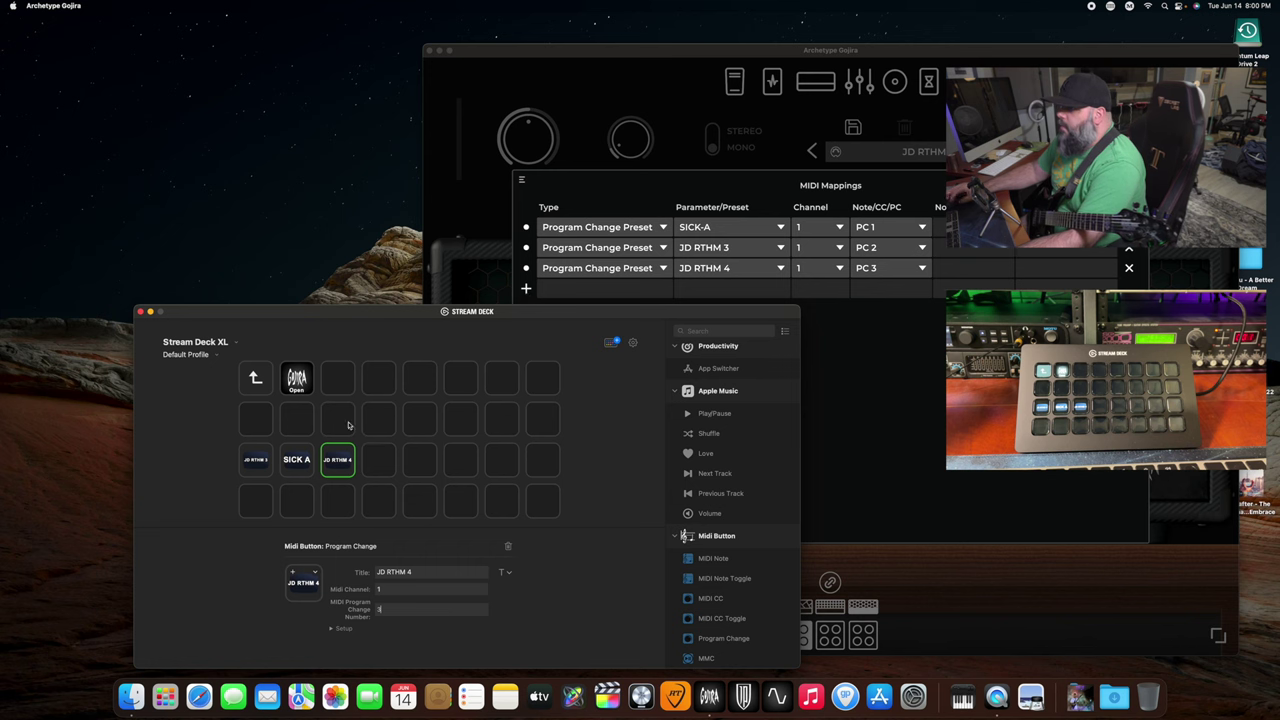
Add a fourth Gojira mapping of type Program Change Preset that recalls the Silvera Solo preset on PC 4.
left_click(525, 290)
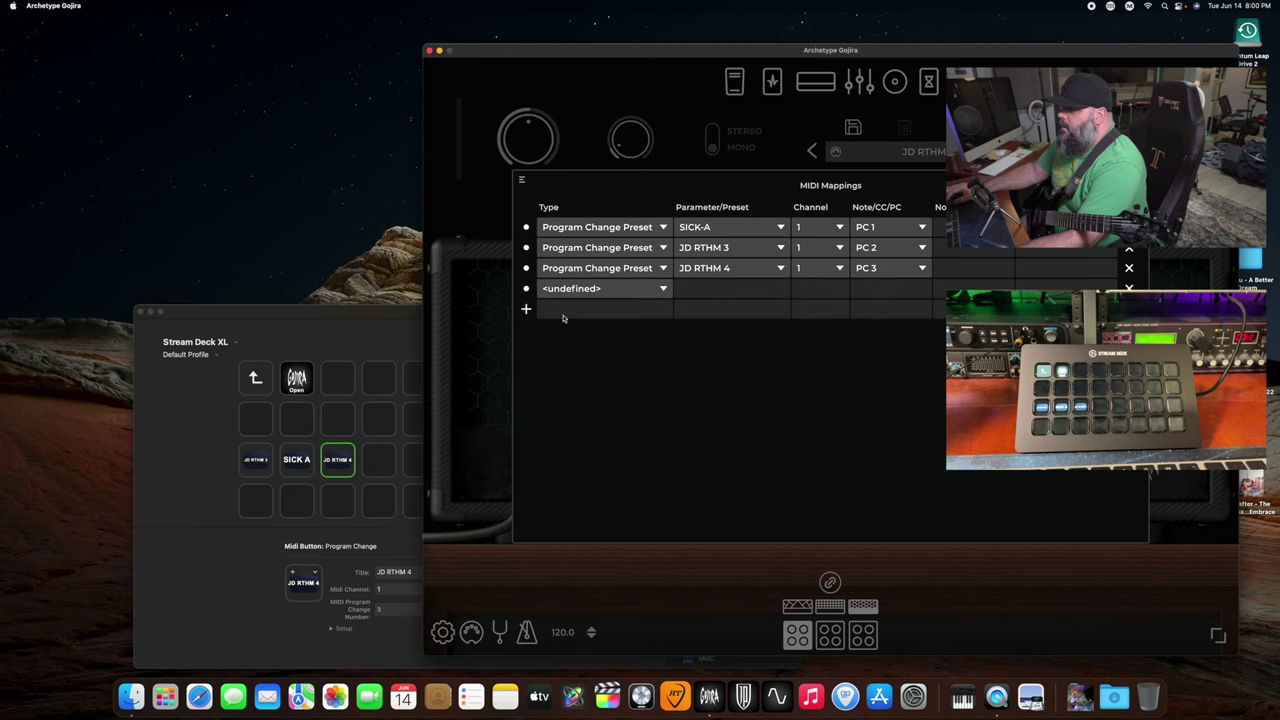
left_click(598, 290)
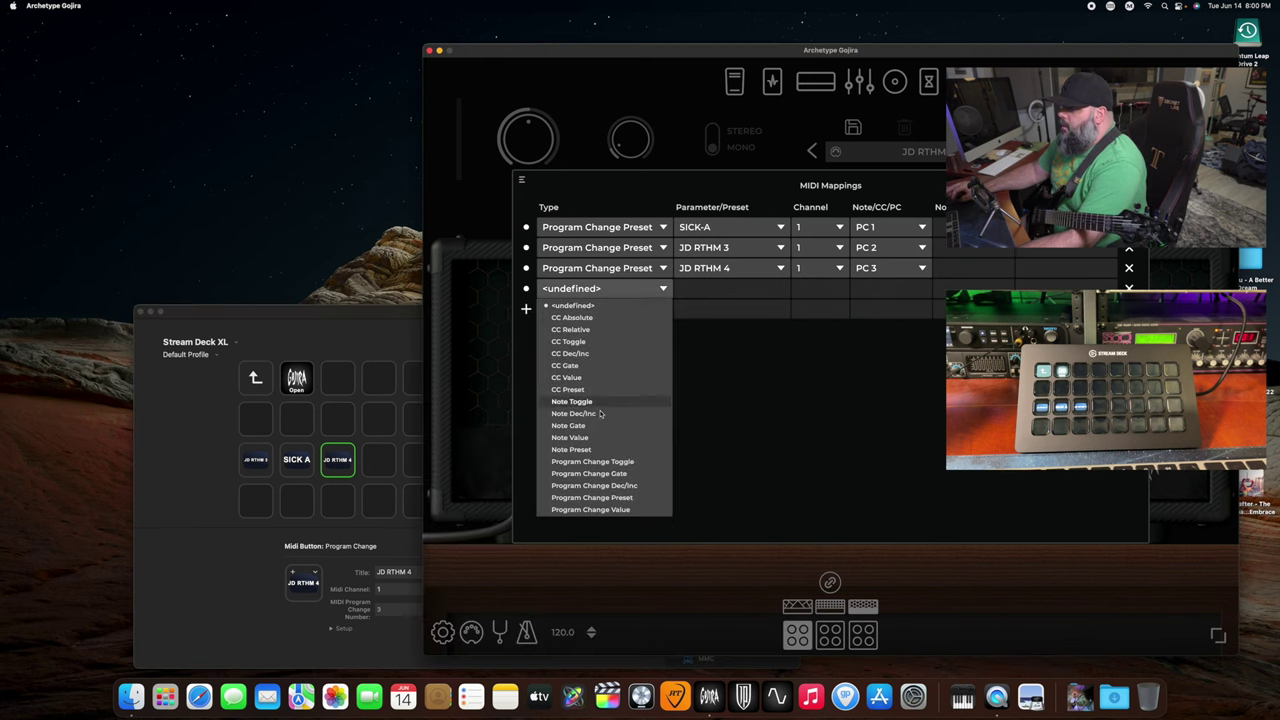
left_click(600, 487)
left_click(720, 289)
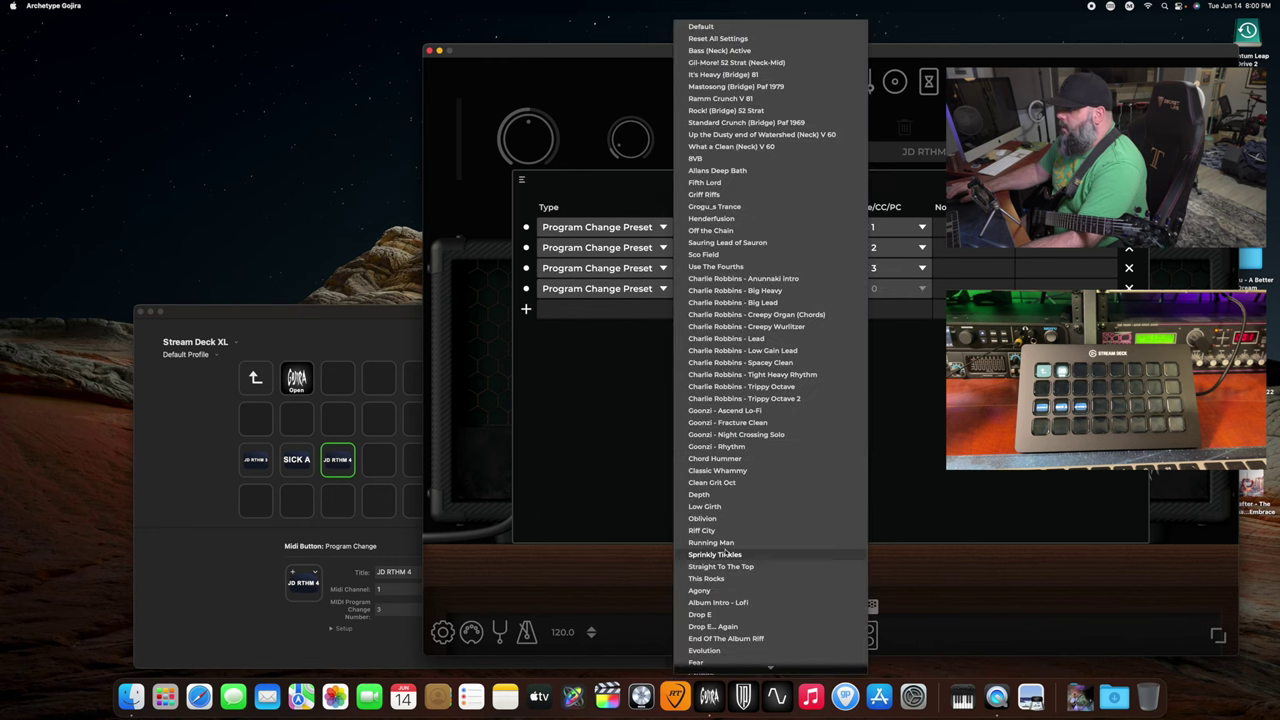
scroll(726, 550, "down", 5)
scroll(726, 550, "down", 2)
left_click(720, 608)
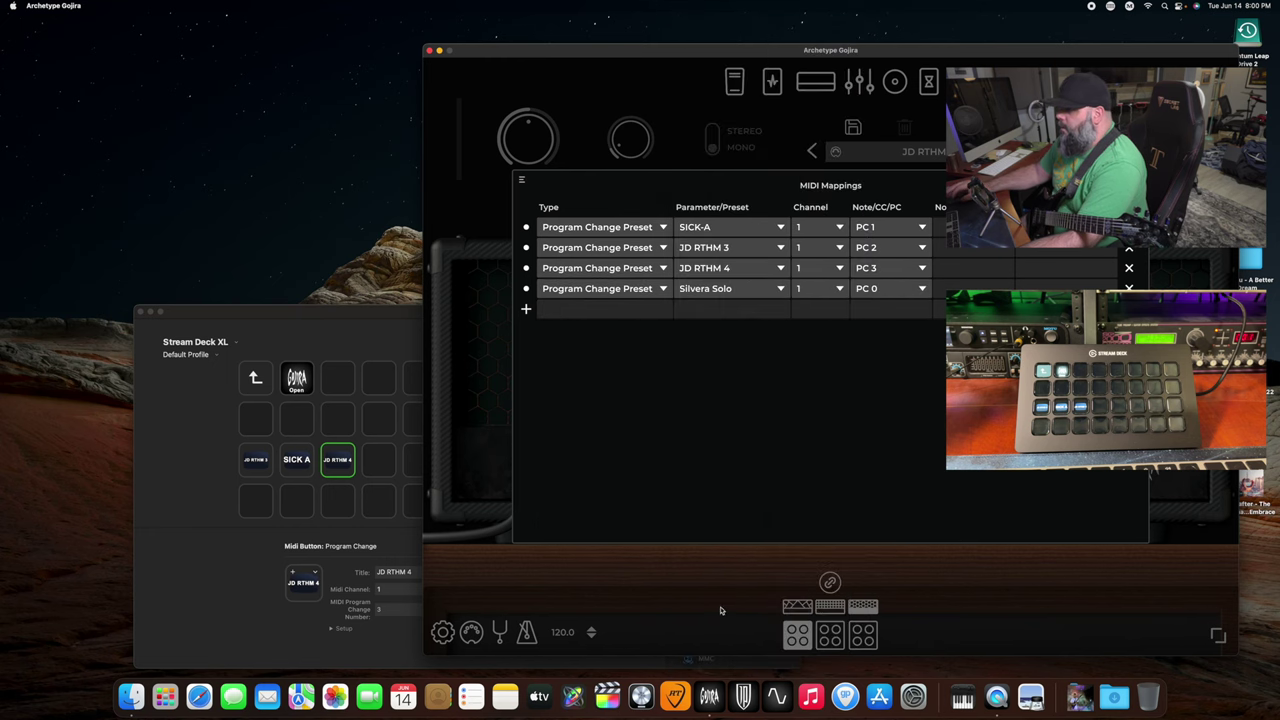
left_click(888, 290)
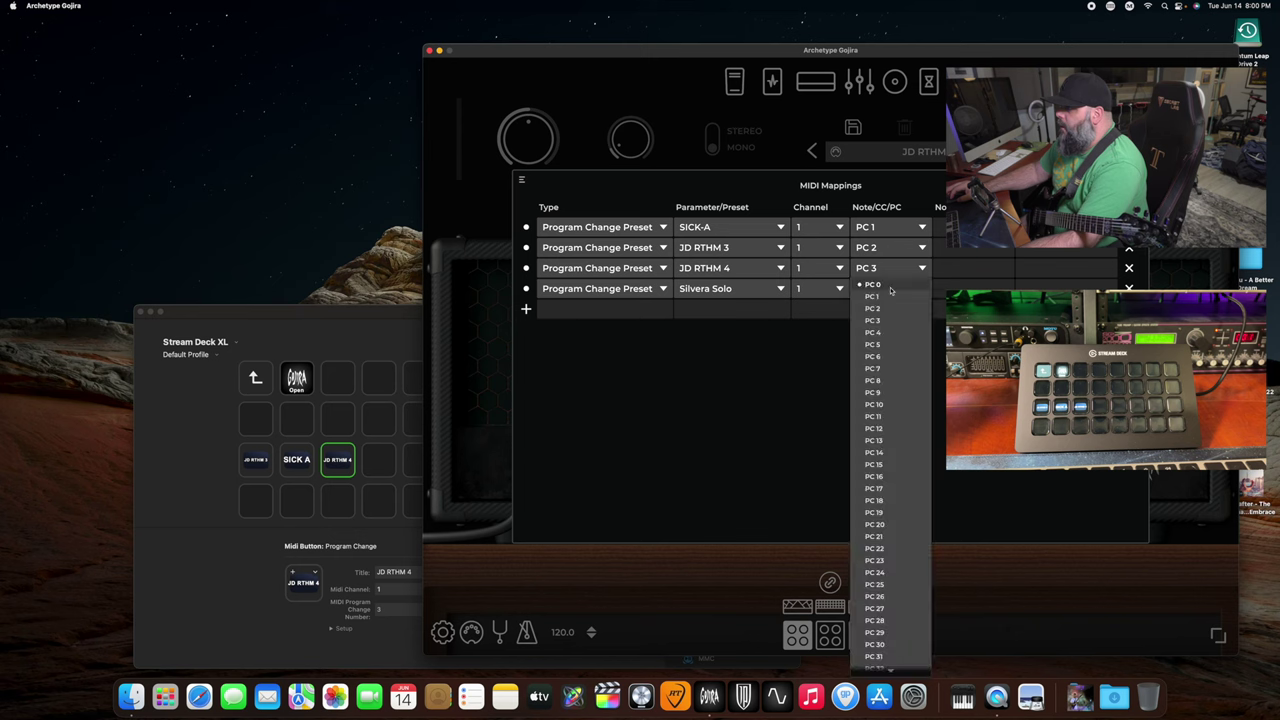
left_click(892, 336)
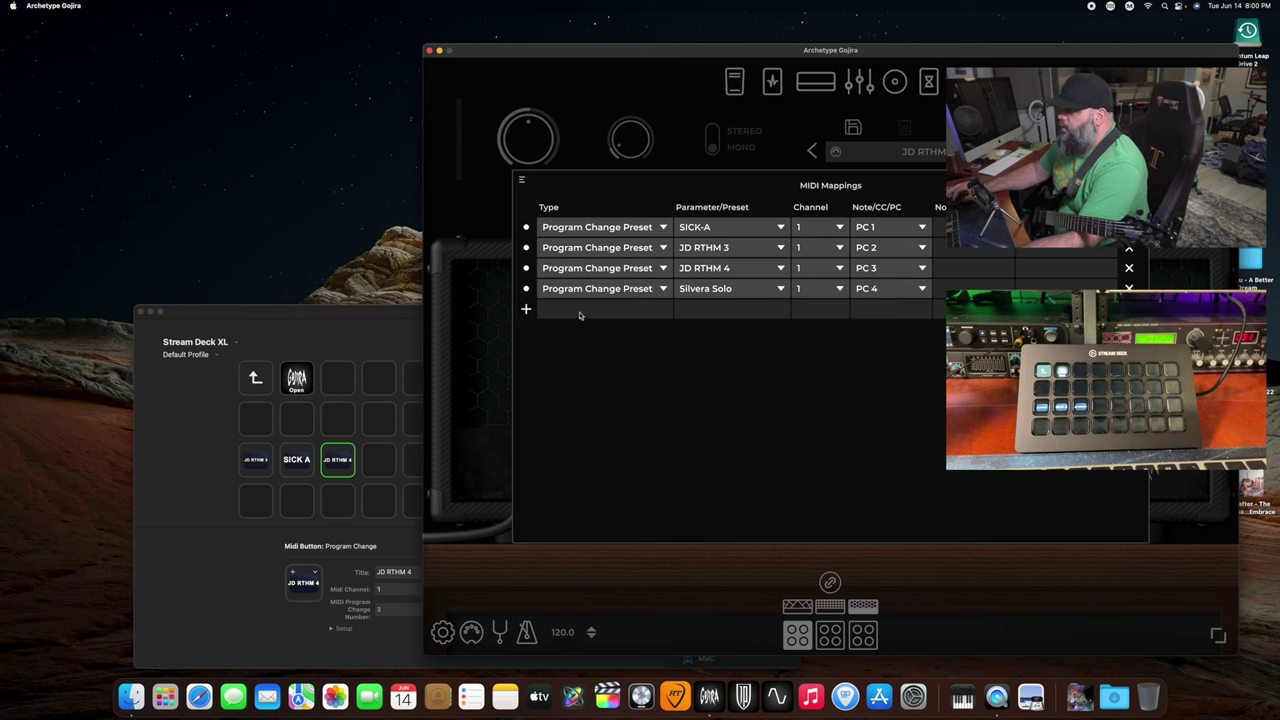
Add a fifth Gojira mapping of type Program Change Preset that recalls the Clean Dec preset on PC 5.
left_click(526, 310)
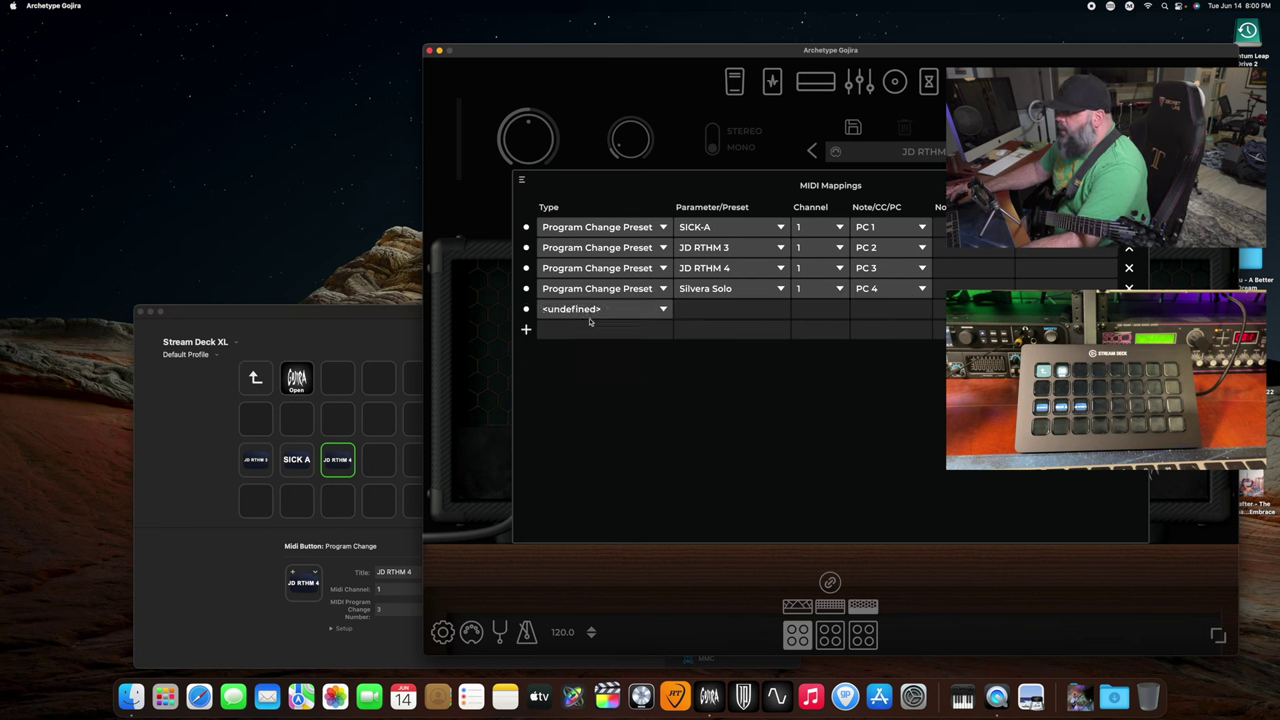
left_click(591, 310)
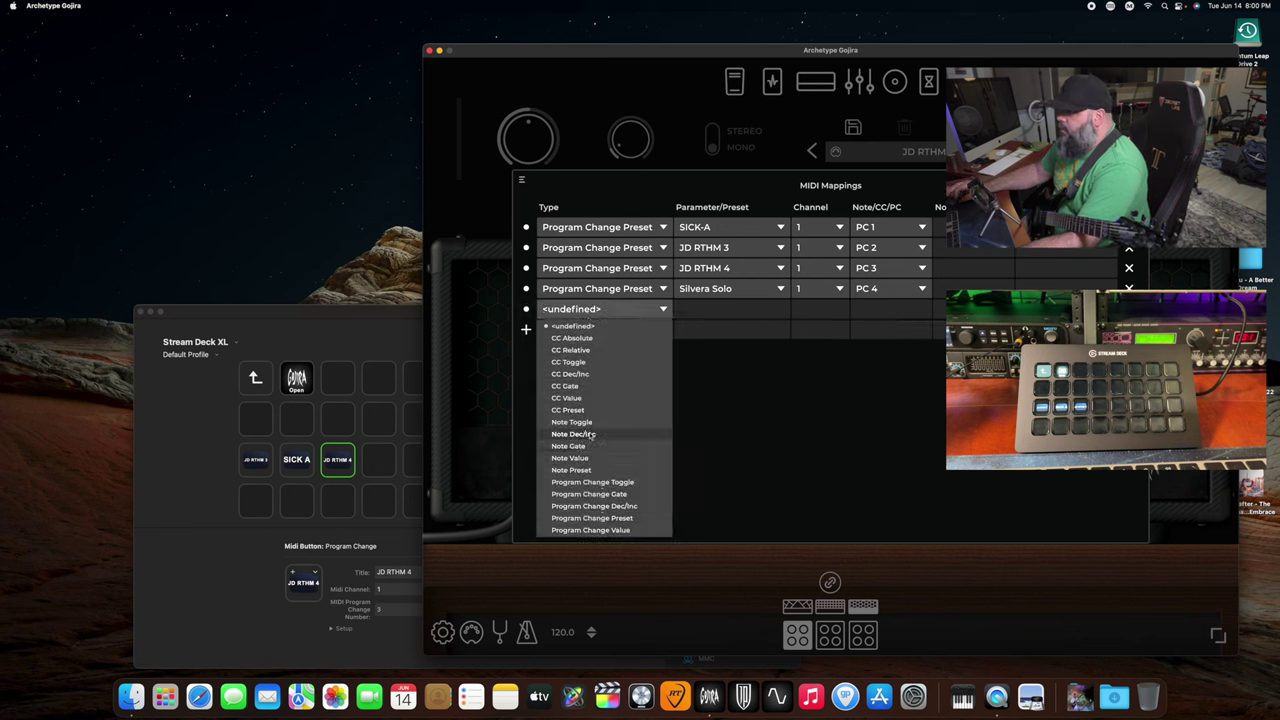
left_click(612, 519)
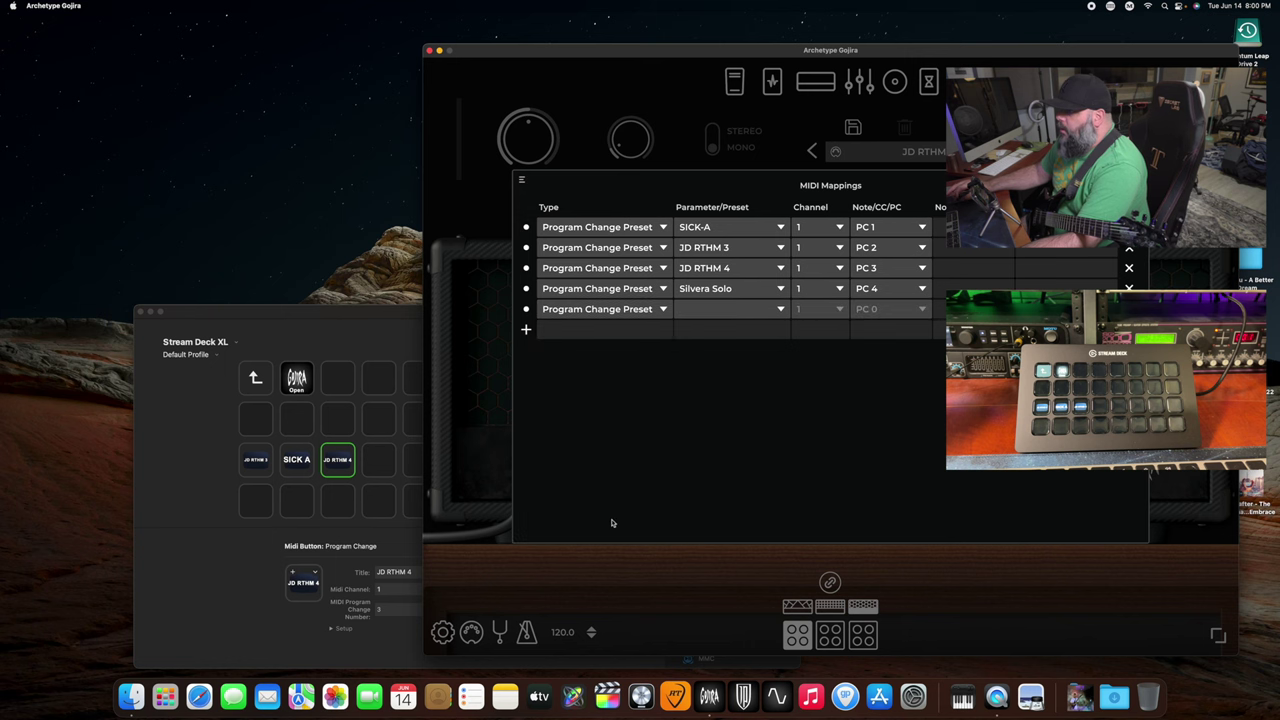
left_click(713, 317)
scroll(733, 381, "down", 10)
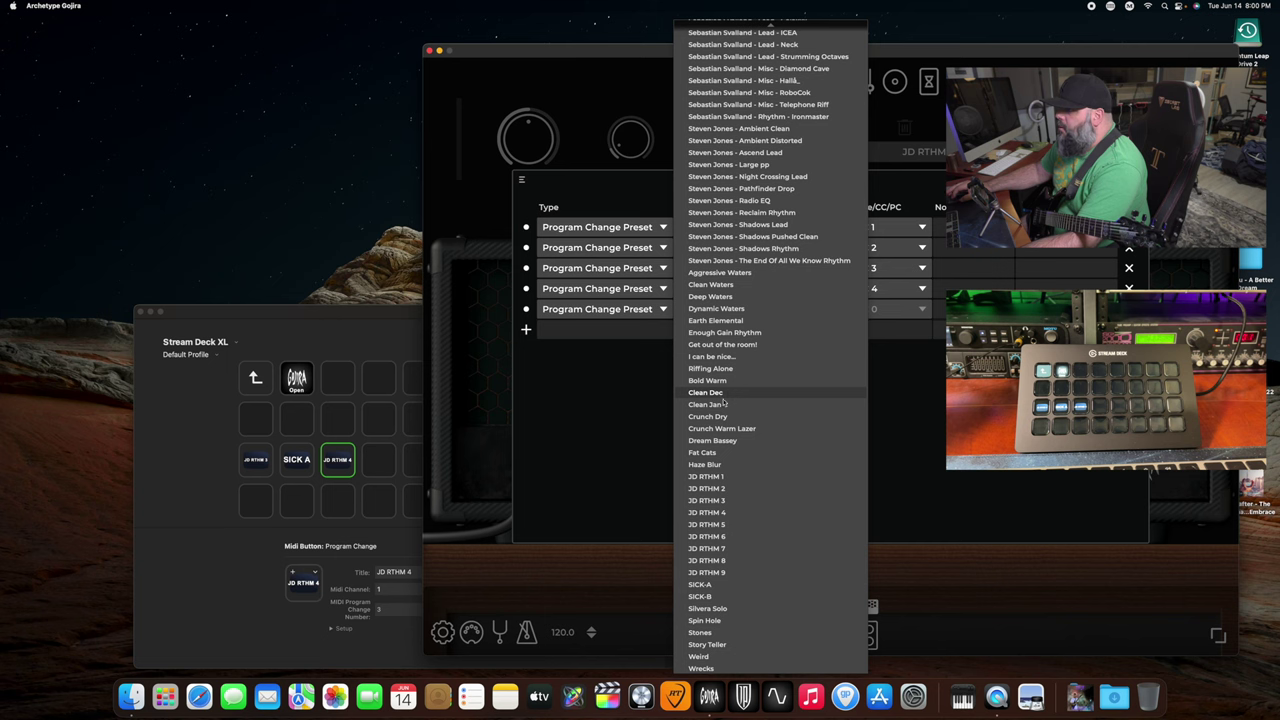
left_click(722, 394)
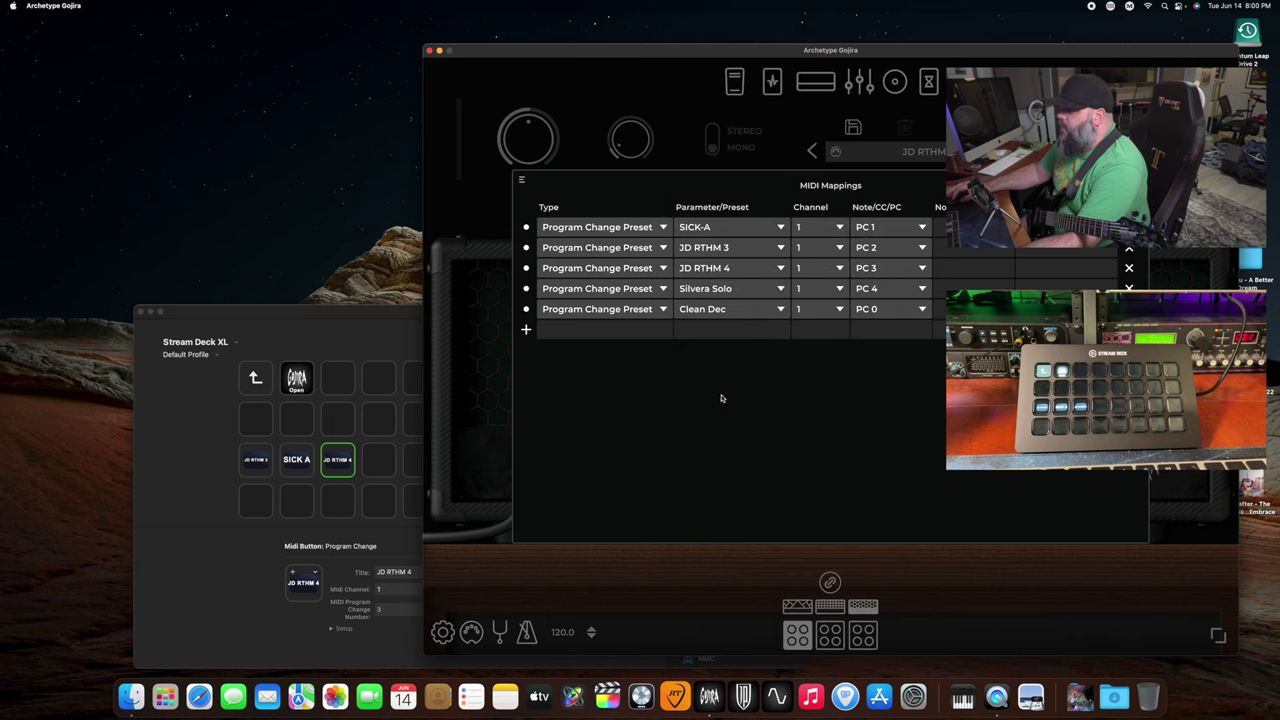
left_click(866, 309)
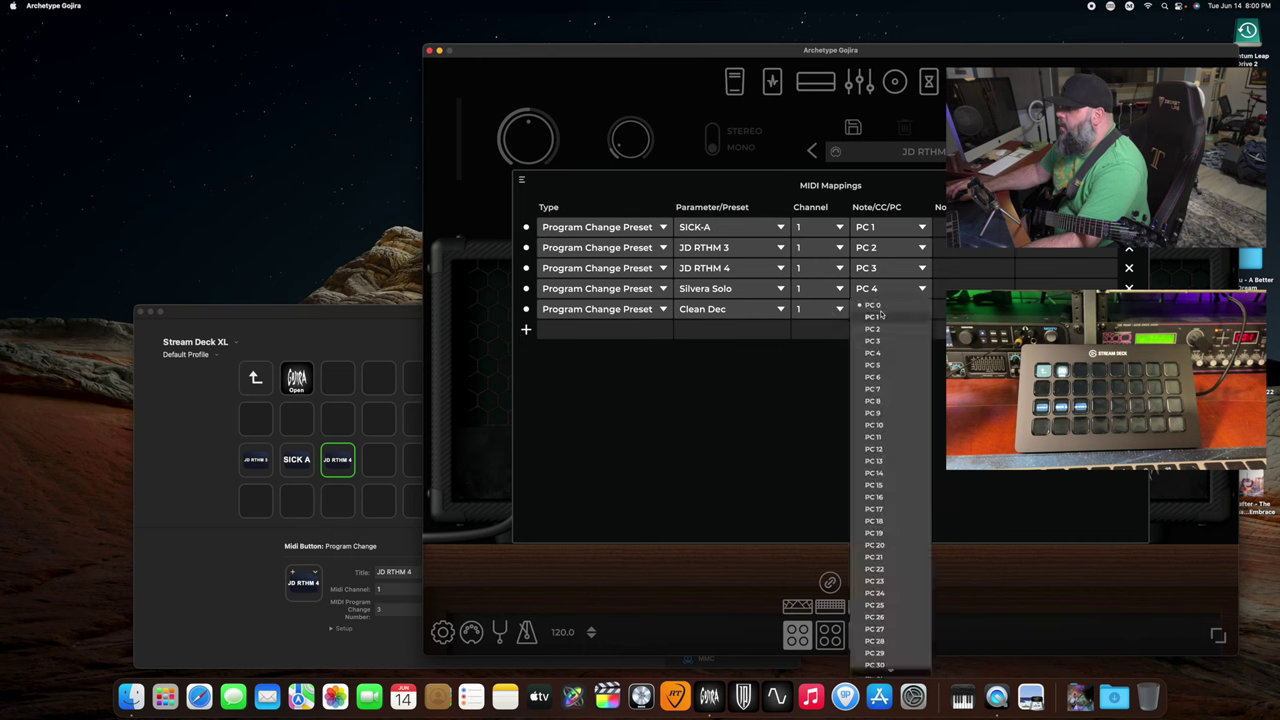
left_click(878, 367)
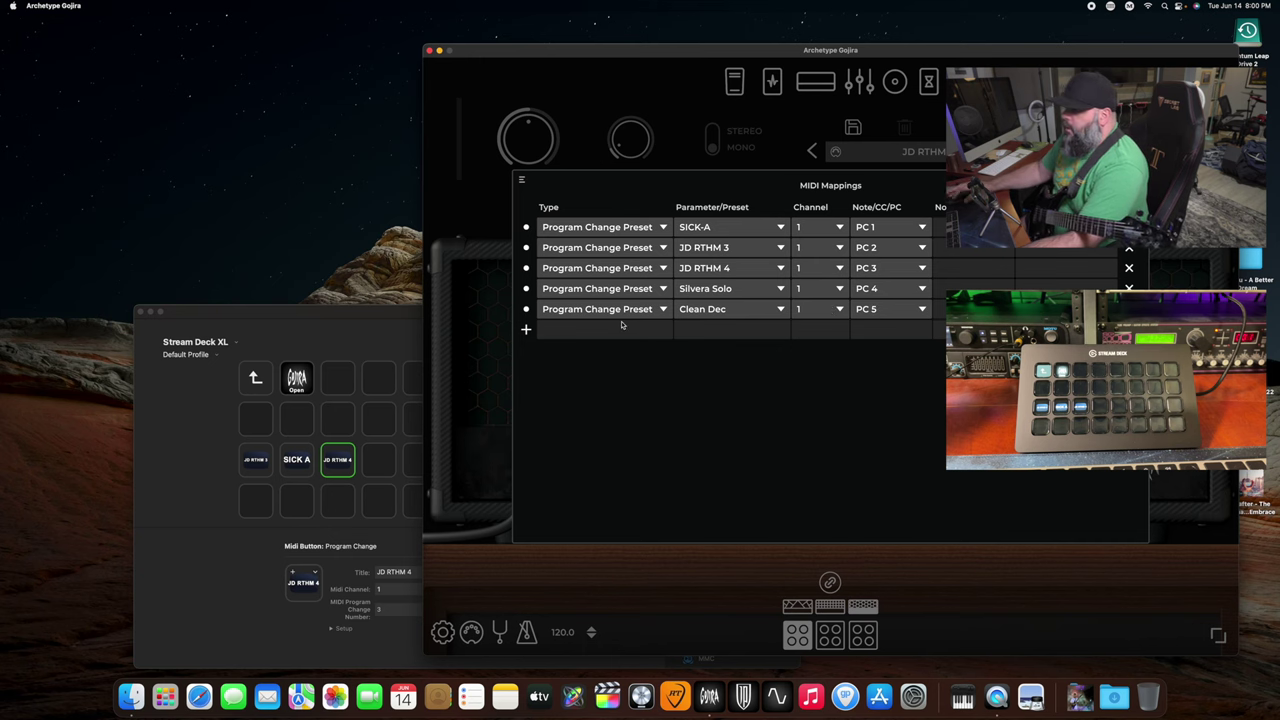
Add MIDI Program Change actions to the first key of the fourth row and the first key of the second row.
left_click(256, 495)
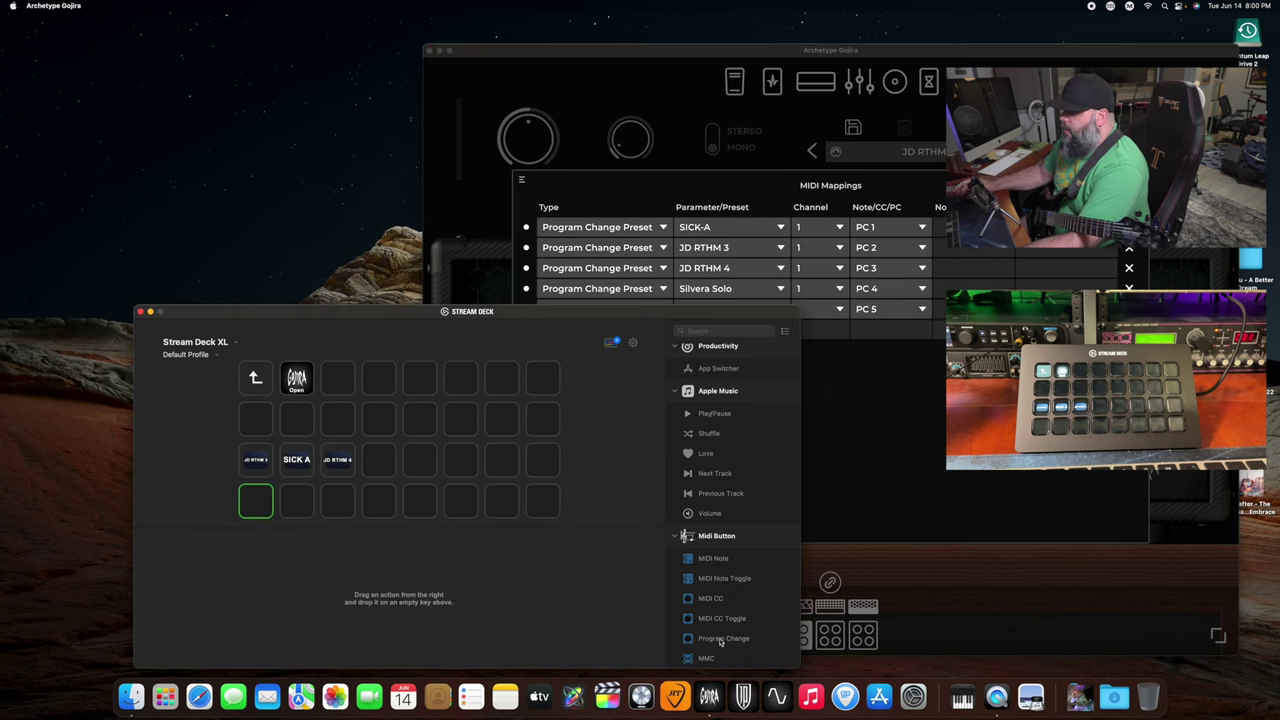
left_click_drag(720, 642, 256, 500)
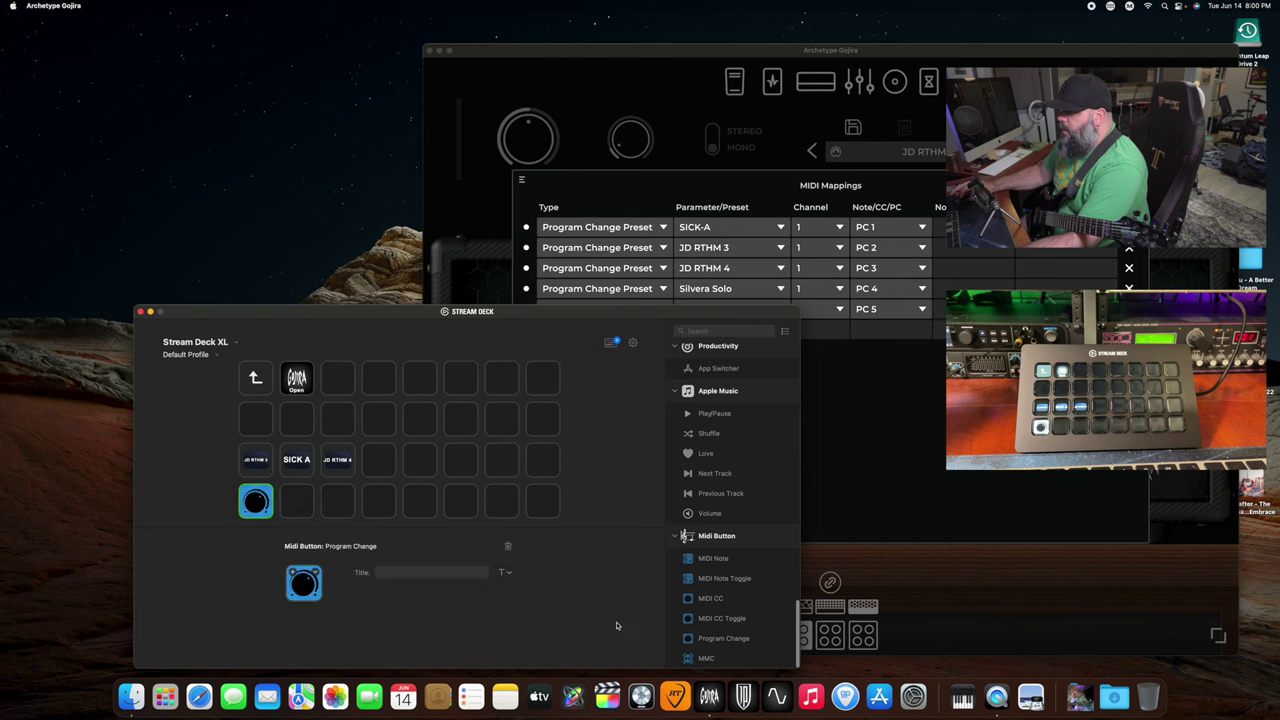
left_click_drag(728, 641, 266, 427)
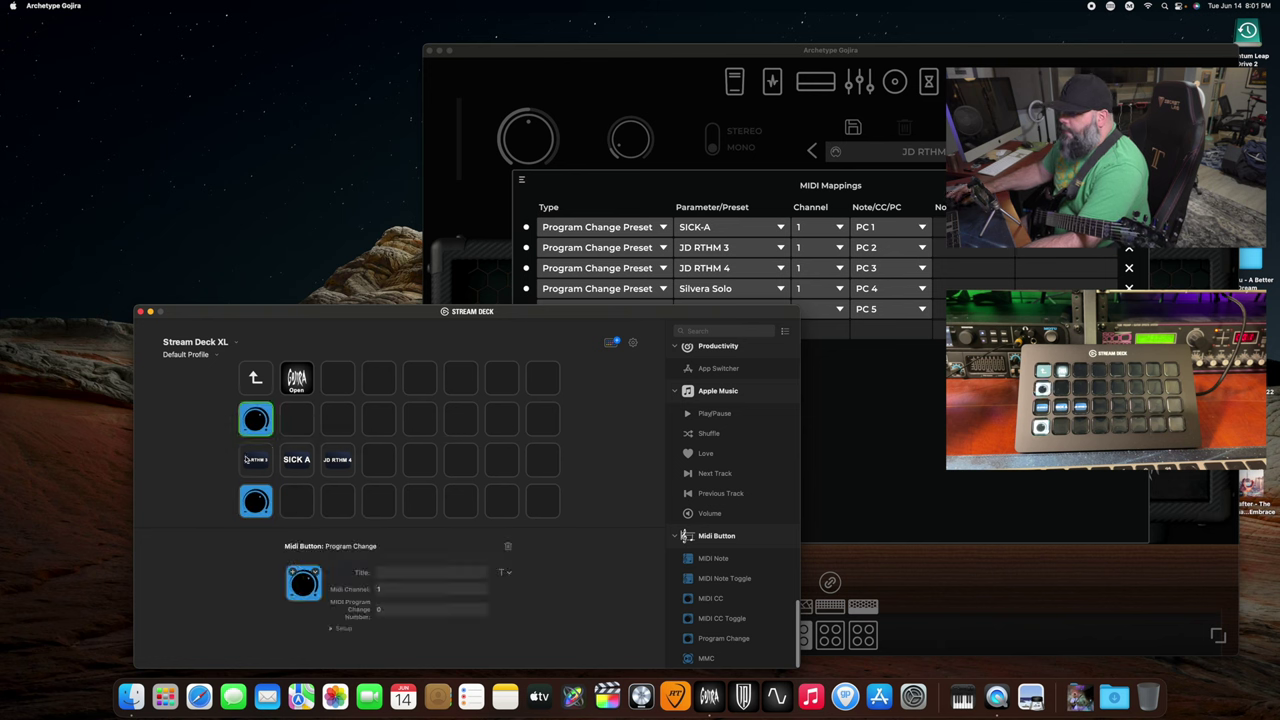
Assign the light blue icon from the icon library to the second-row Program Change key and close the library.
left_click(293, 573)
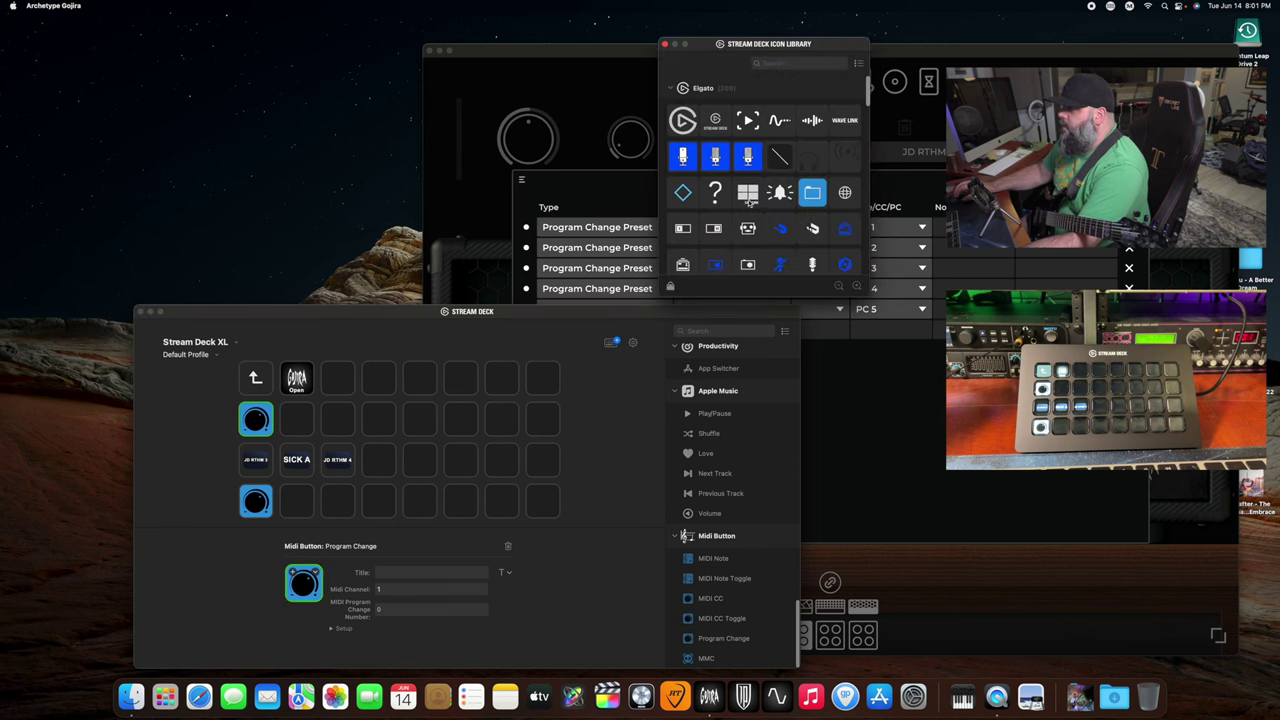
scroll(748, 200, "down", 10)
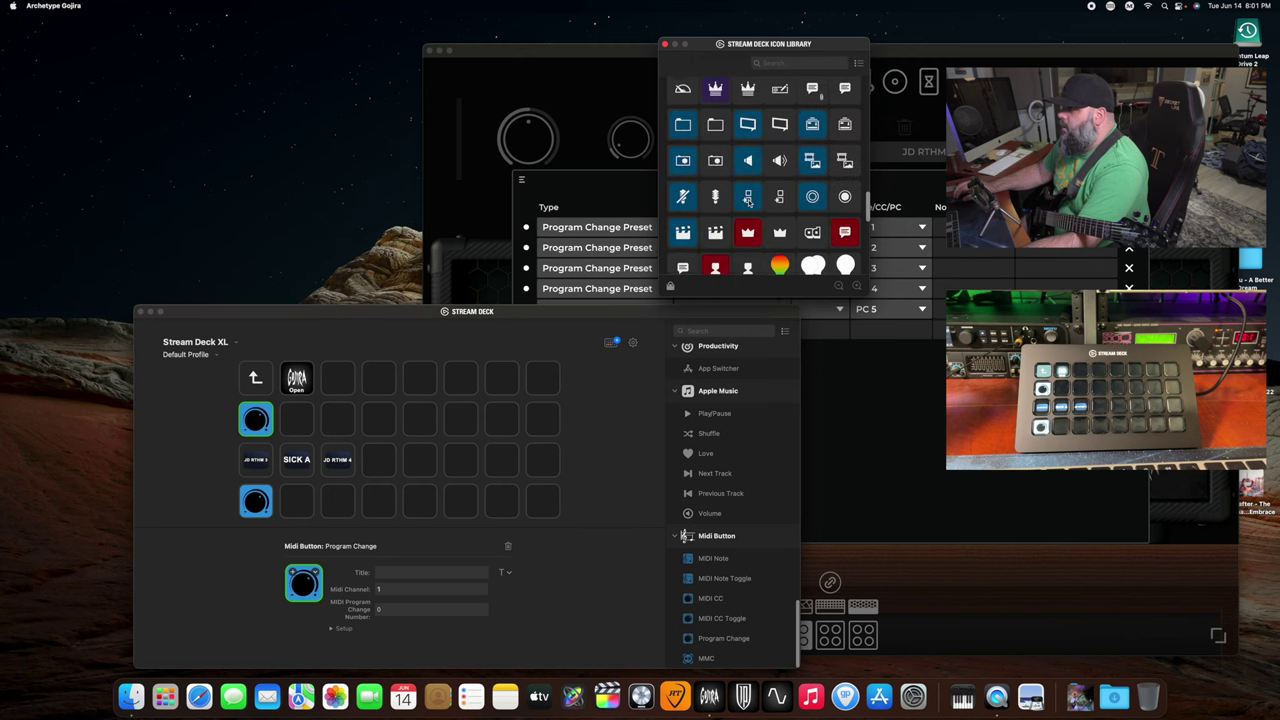
scroll(748, 200, "down", 10)
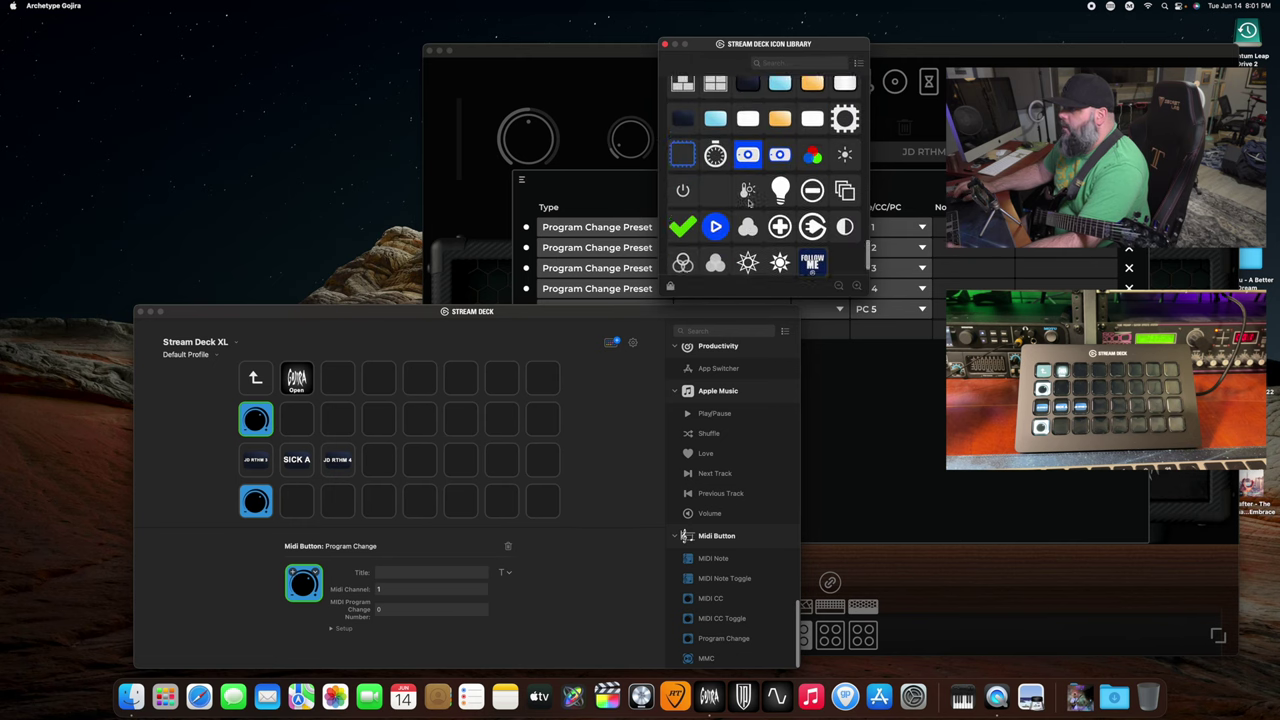
scroll(748, 200, "up", 1)
left_click(715, 147)
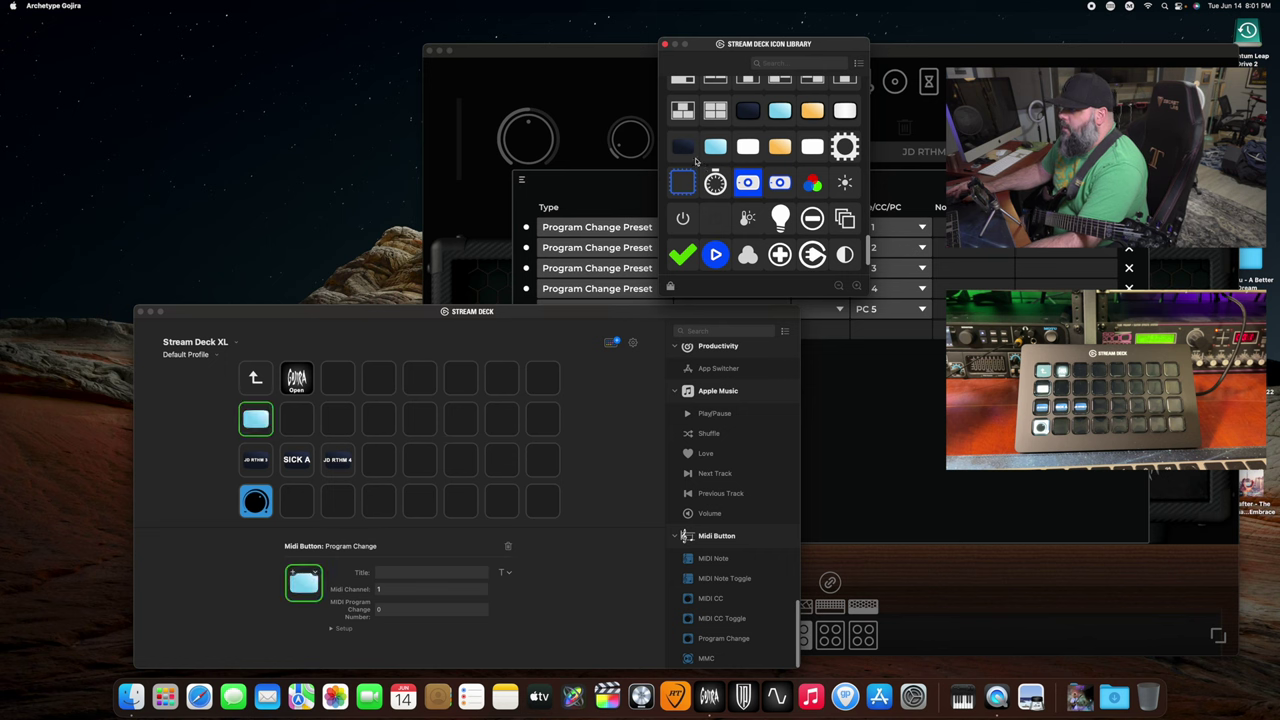
left_click(666, 47)
Give the fourth-row Program Change key the orange icon from the icon library and close the library.
left_click(246, 495)
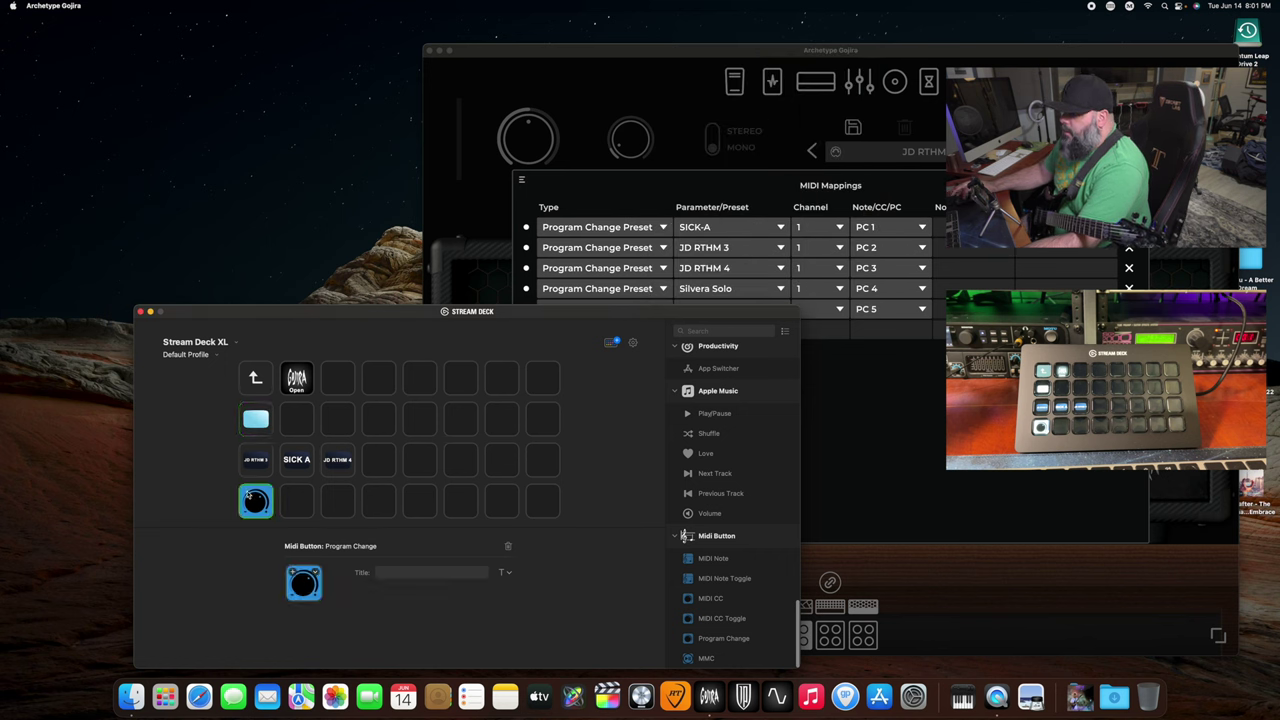
left_click(297, 578)
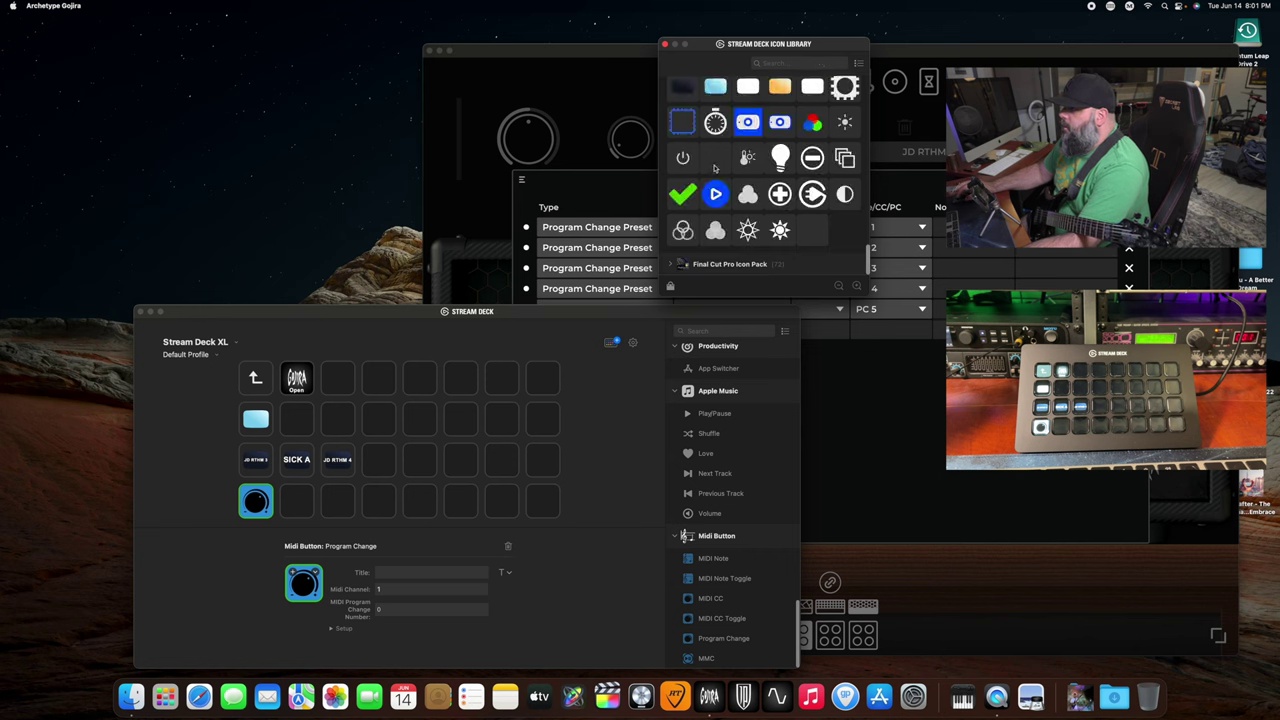
left_click(779, 89)
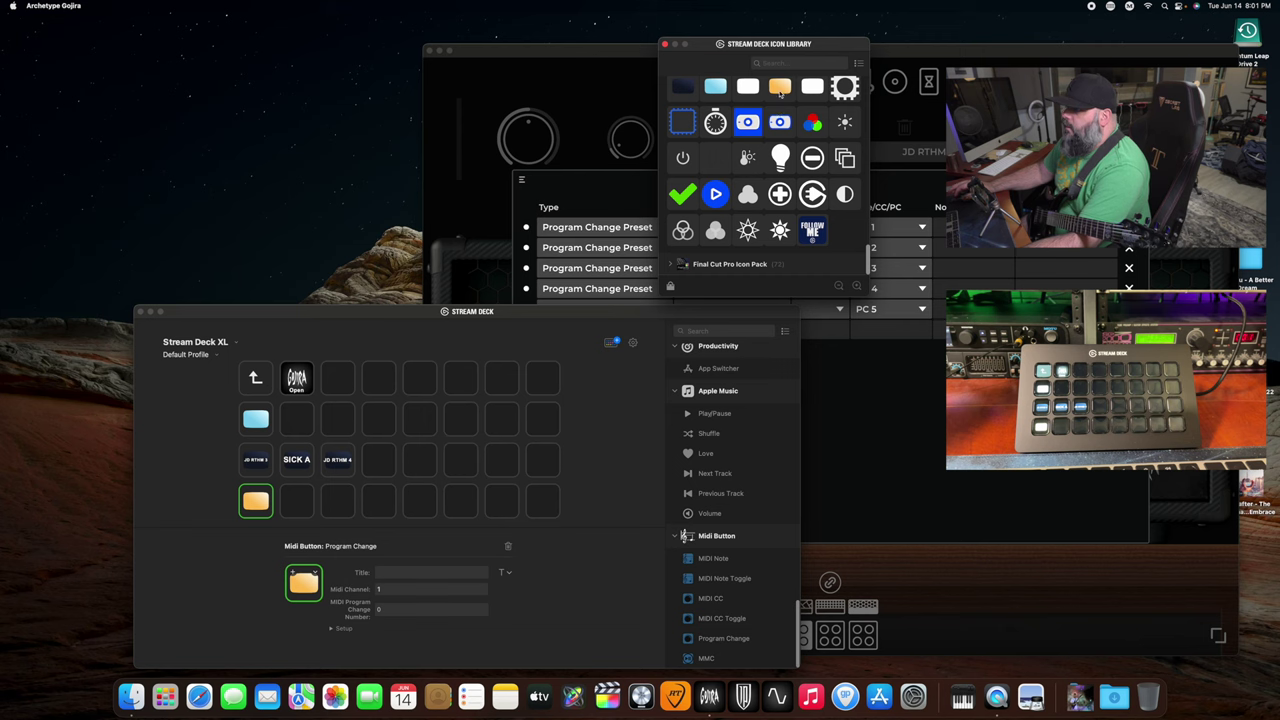
left_click(665, 46)
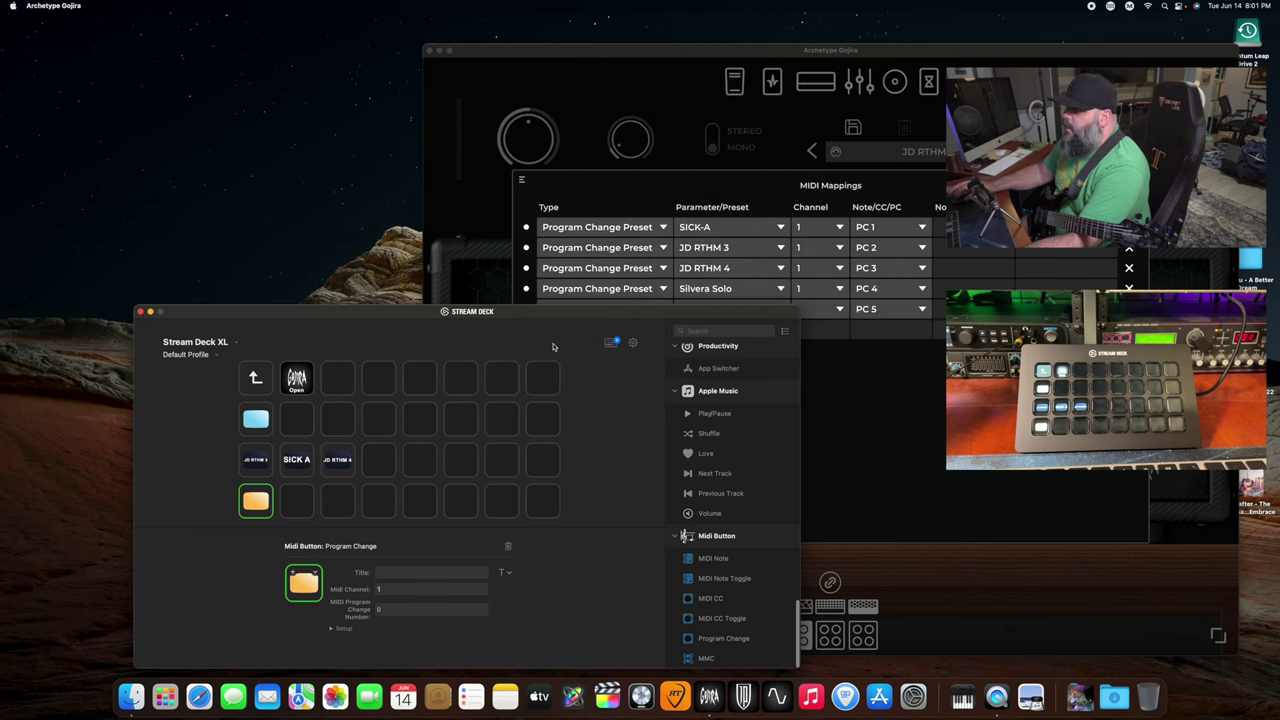
Title the orange key Silvera Solo at 11 pt and set its MIDI program change number to 4.
left_click(406, 574)
type("Silvera")
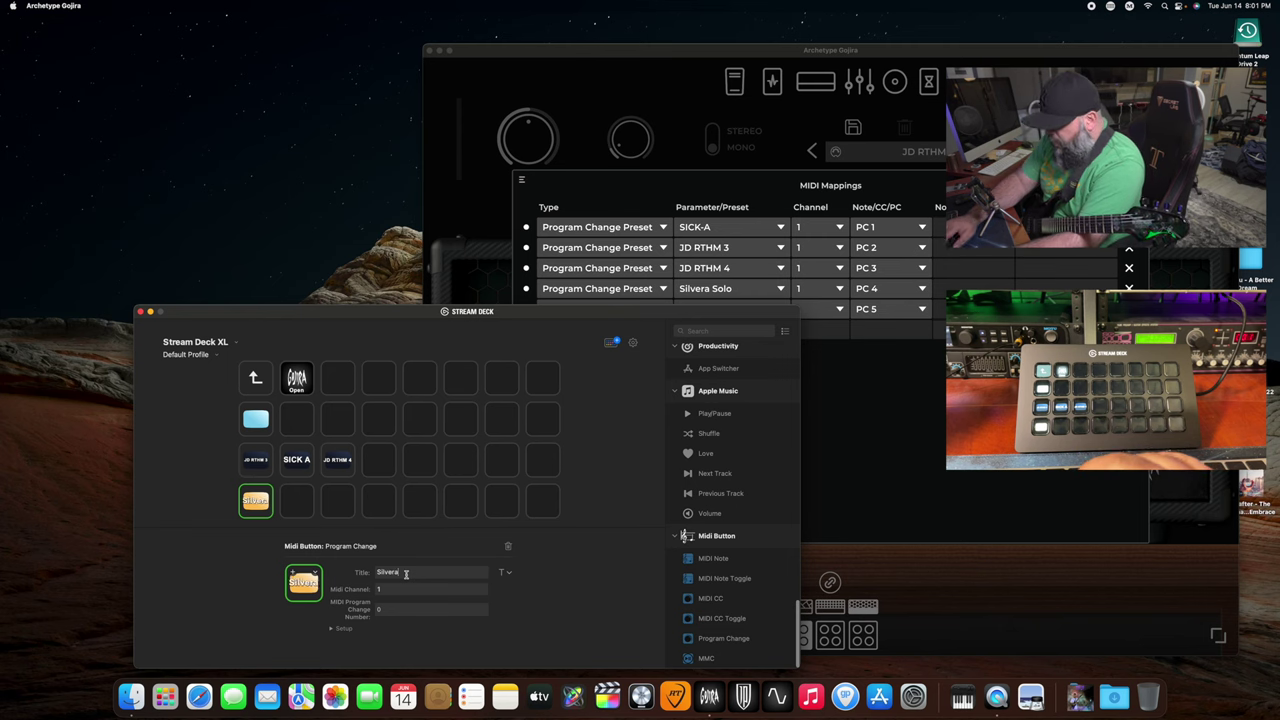
type(" Solo")
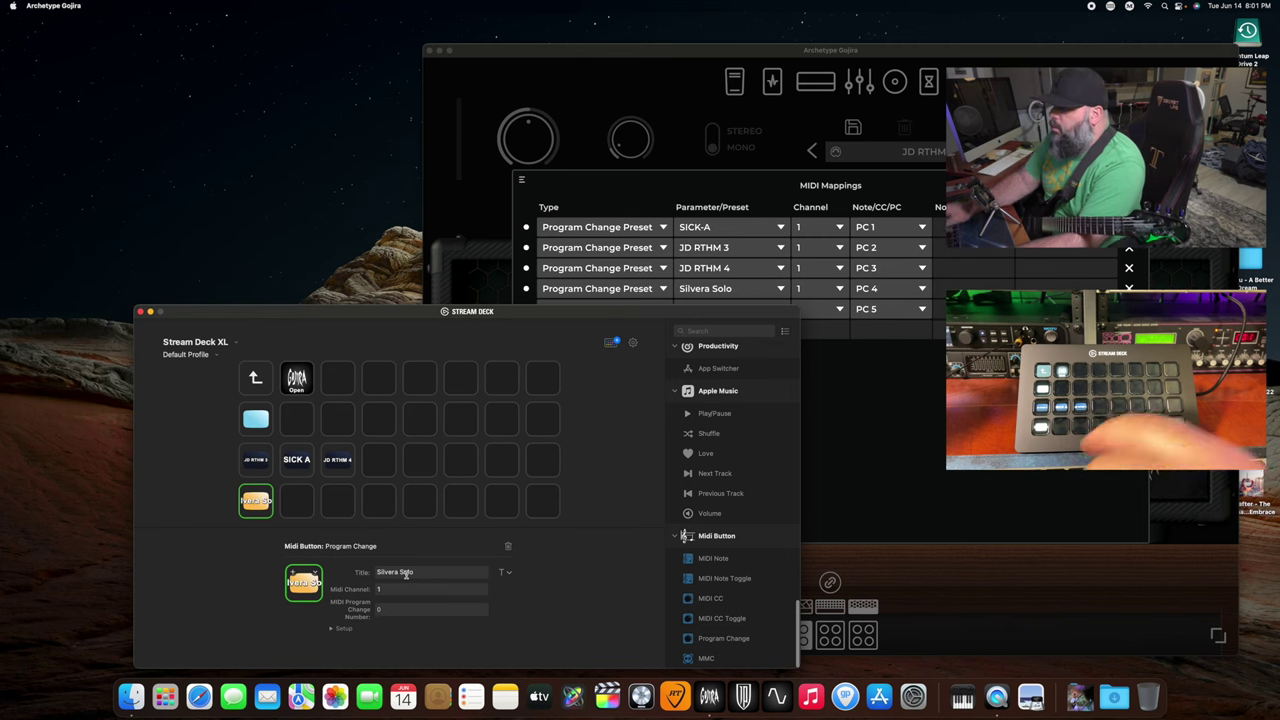
left_click(505, 573)
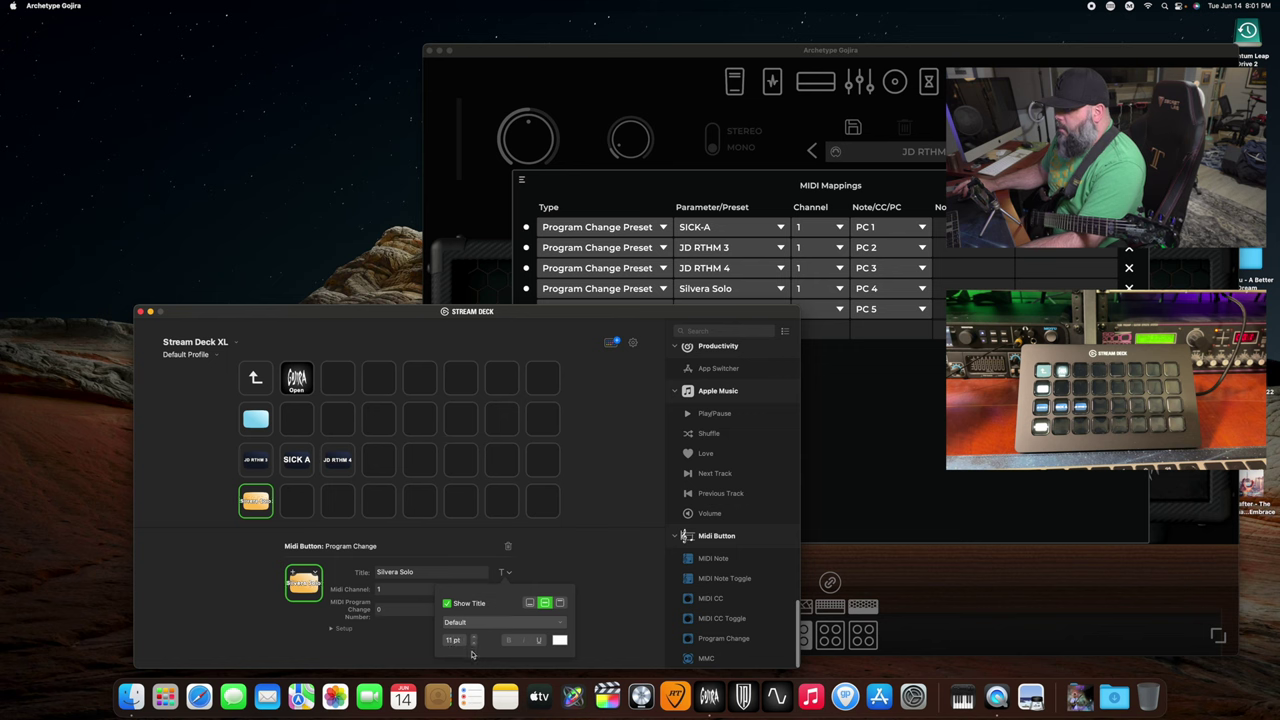
left_click(420, 615)
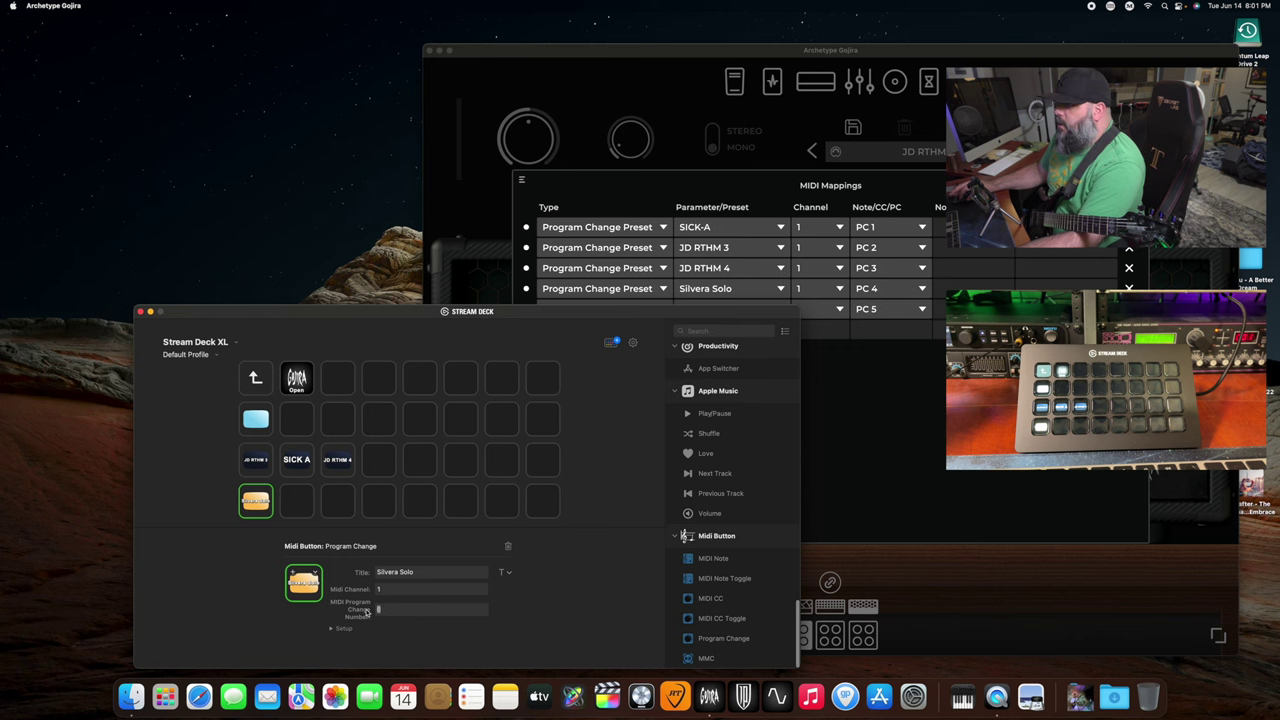
type("4")
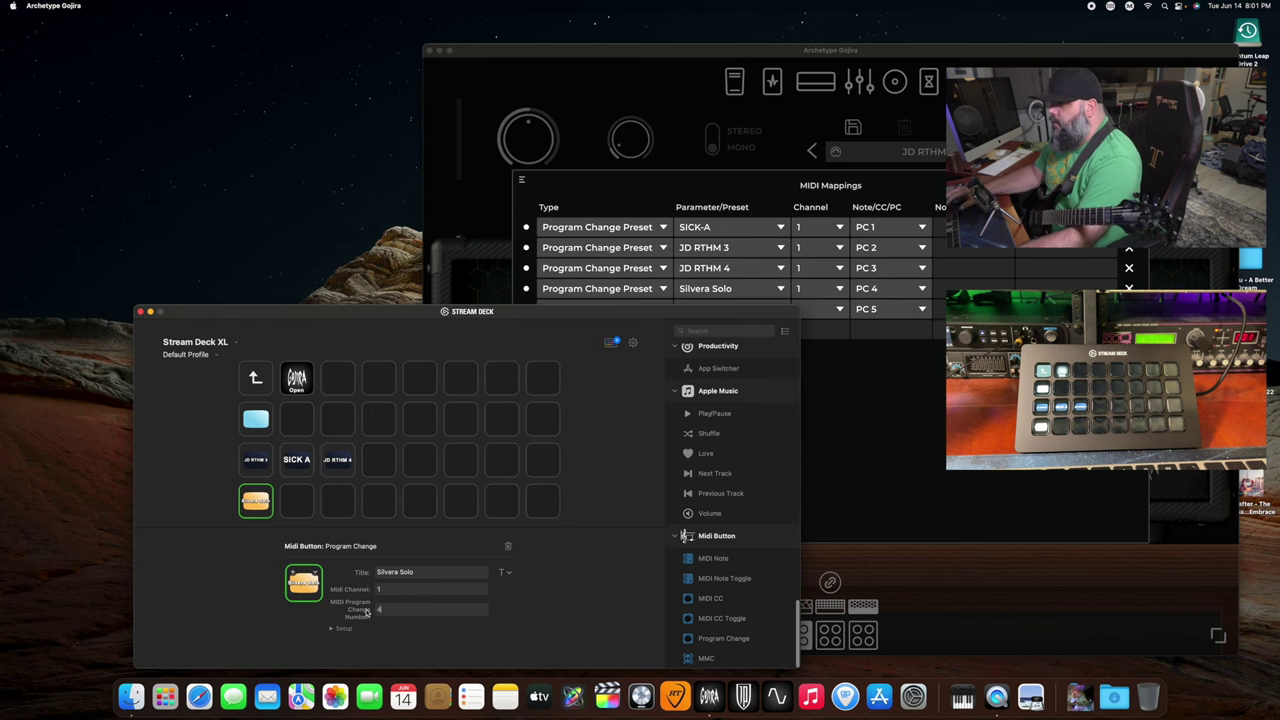
Title the light blue key Clean Dec and set its MIDI program change number to 5.
left_click(253, 428)
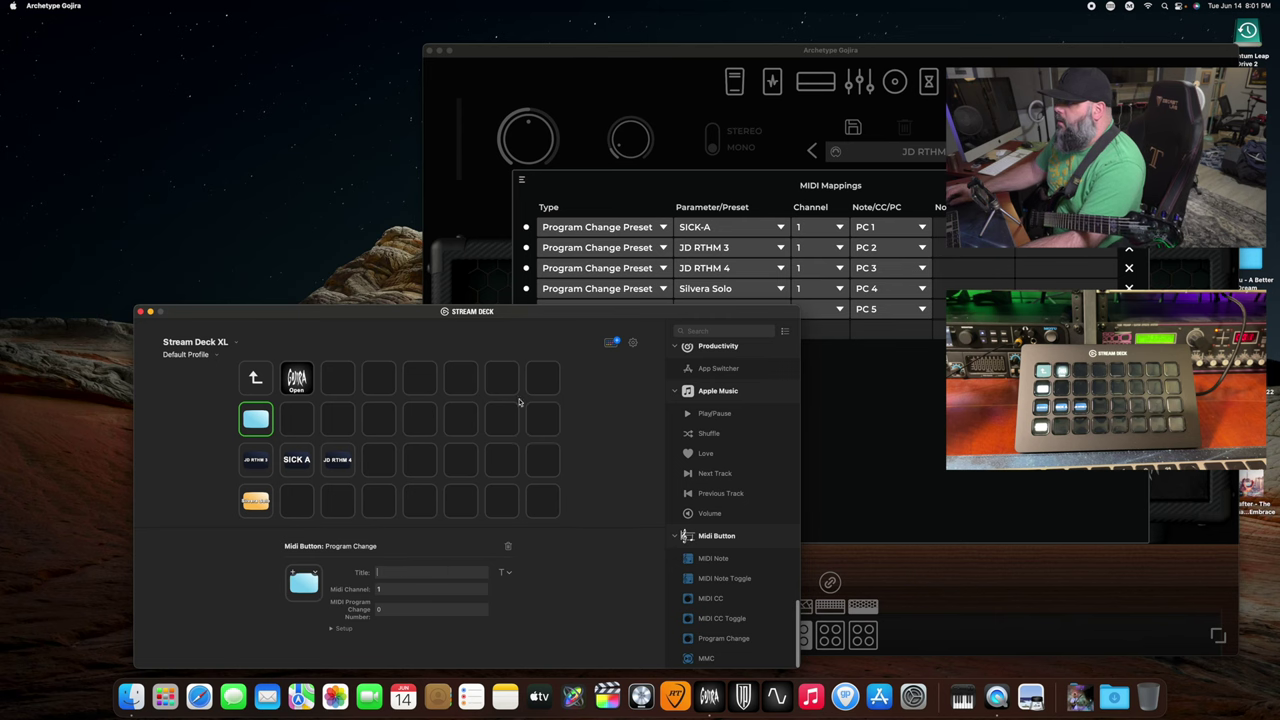
left_click_drag(518, 327, 513, 309)
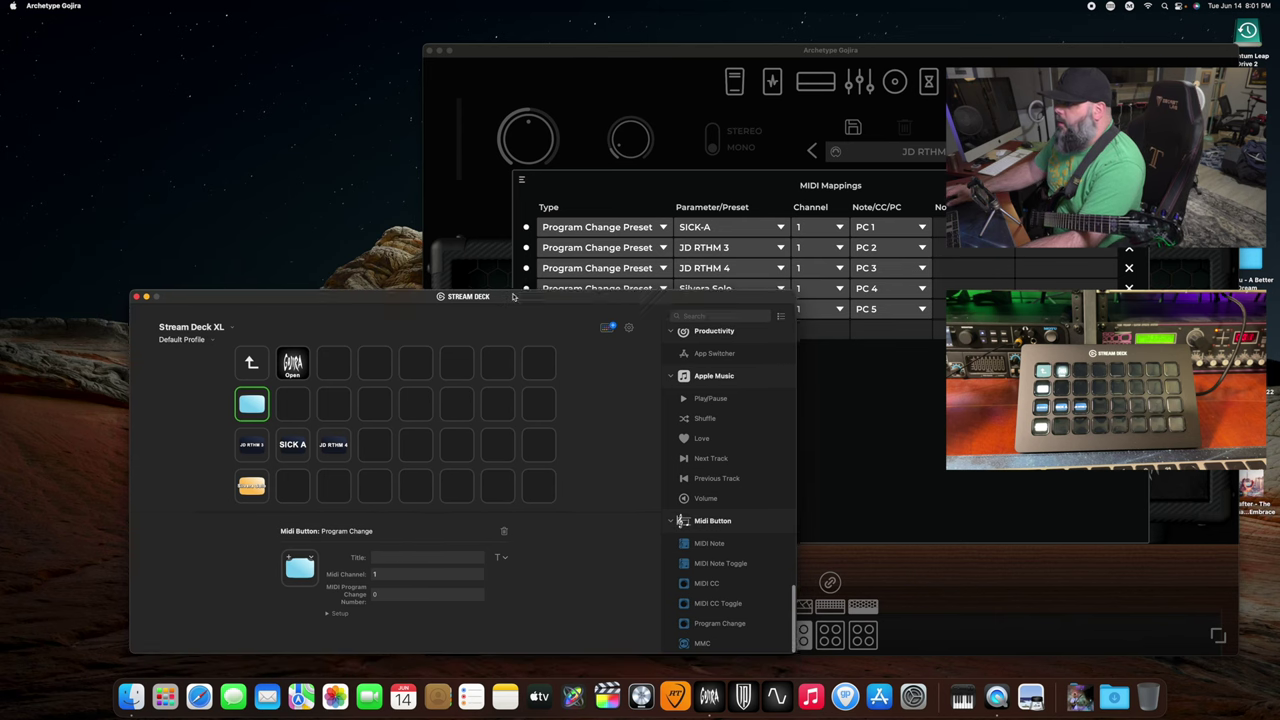
left_click(384, 559)
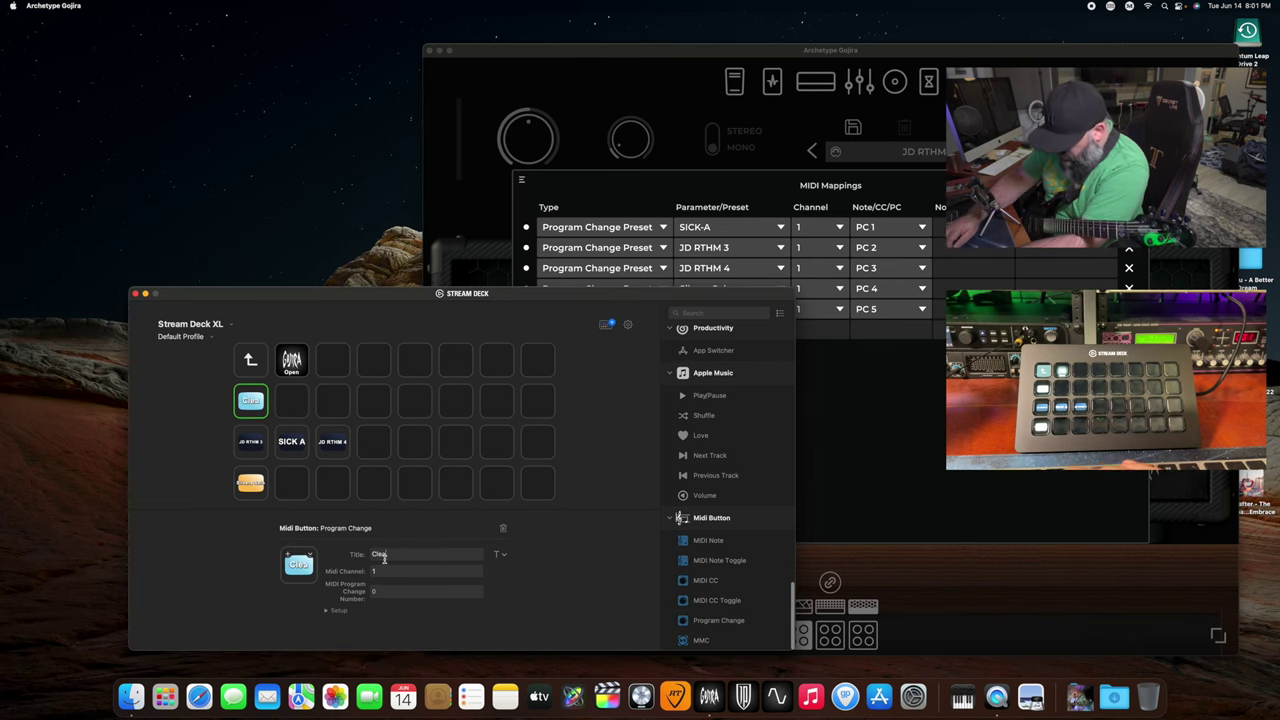
type("Clean Dec")
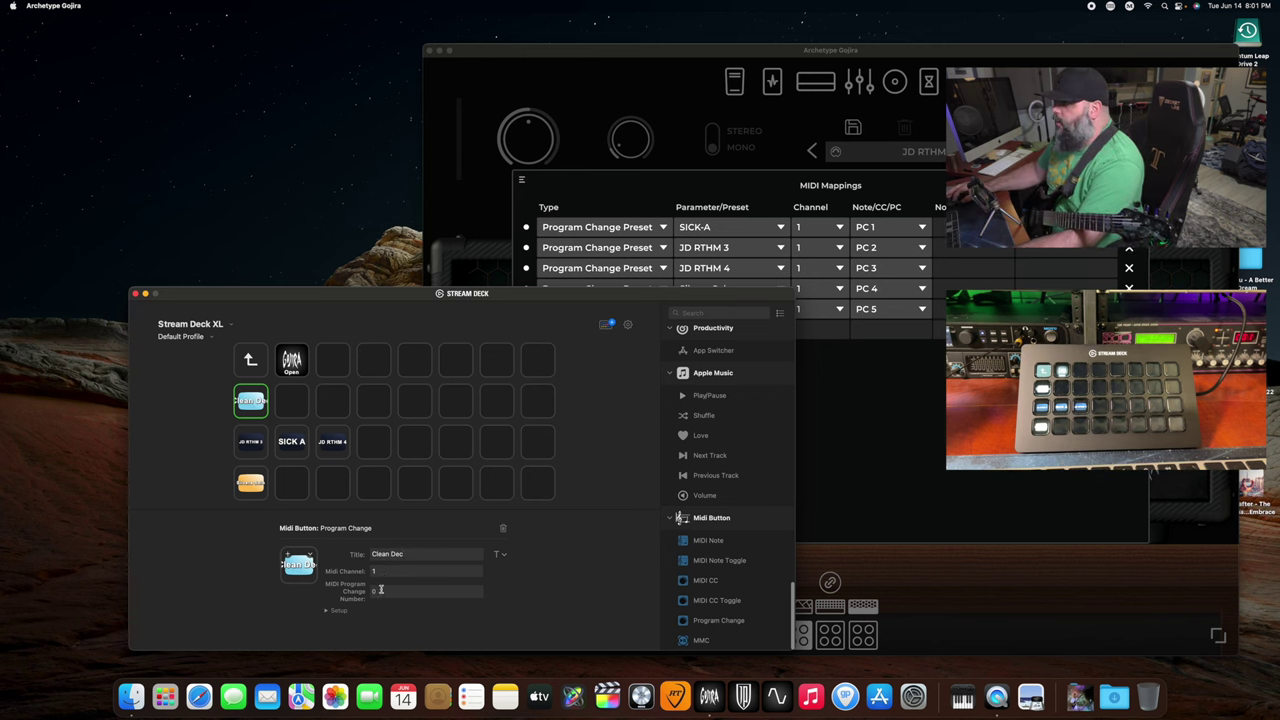
left_click(380, 590)
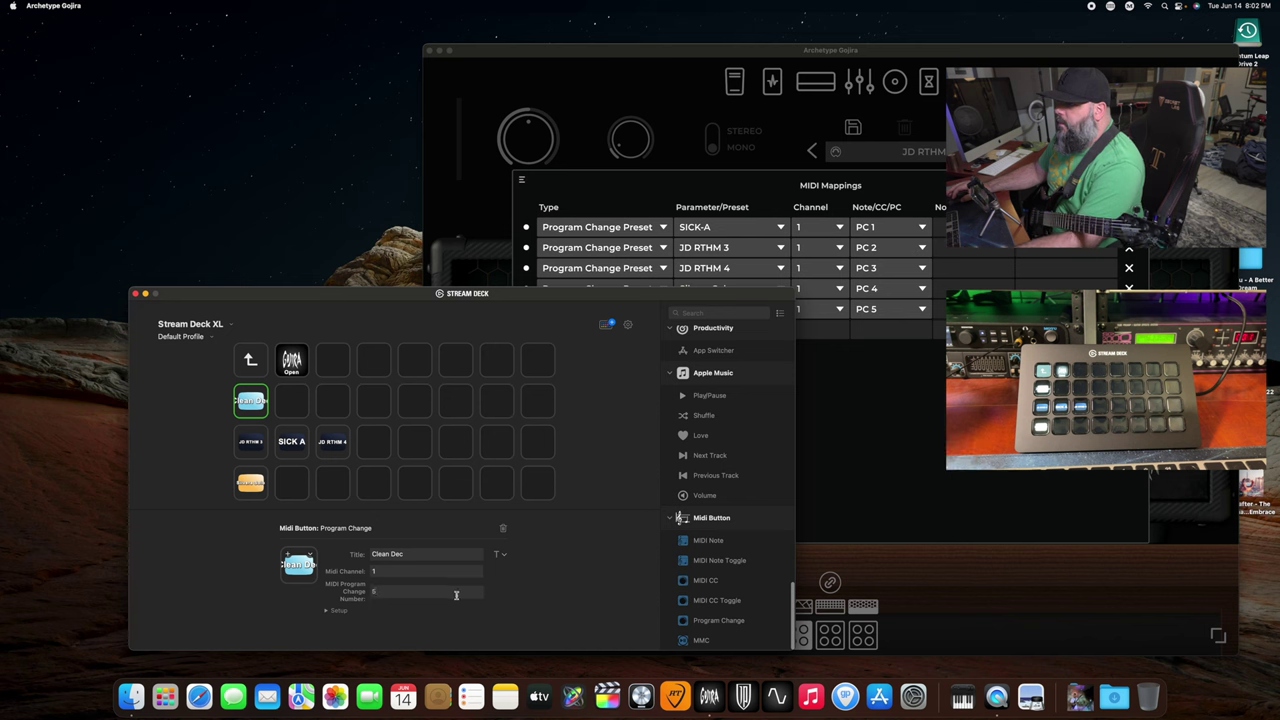
Reduce the Clean Dec key's title font size to 13 pt.
left_click(499, 555)
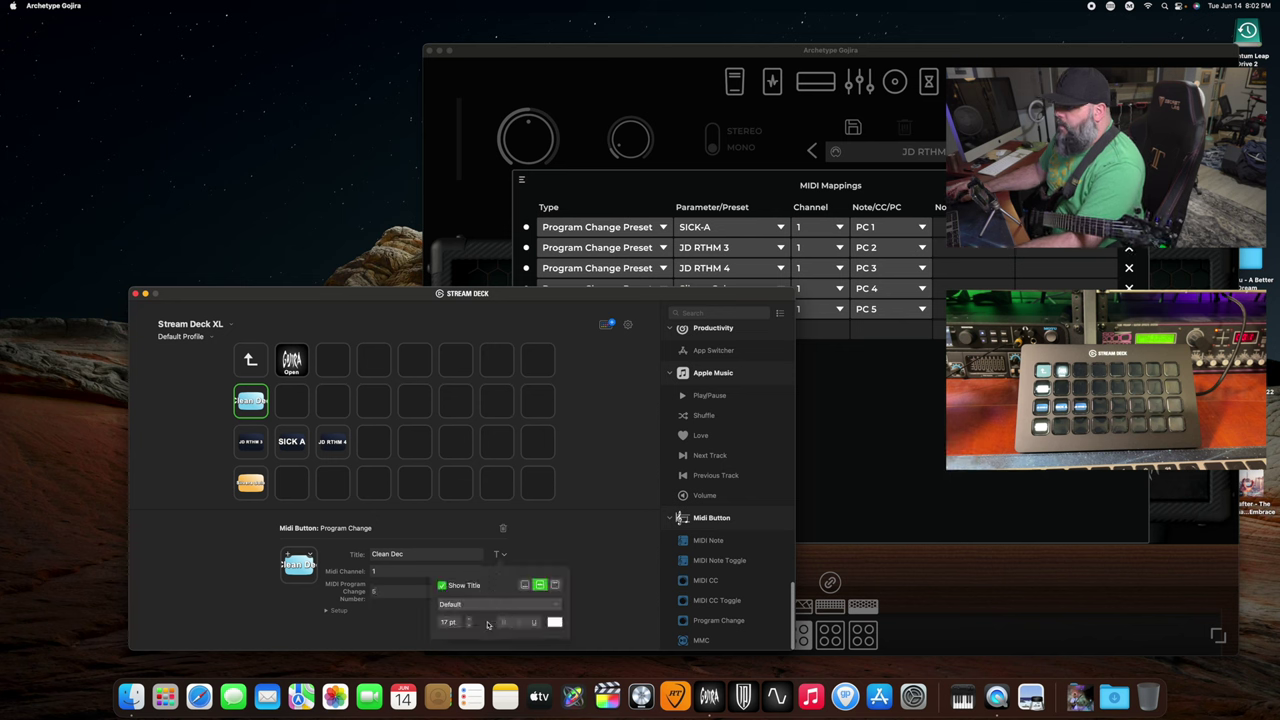
left_click(469, 627)
left_click(469, 627)
left_click(469, 627)
left_click(469, 627)
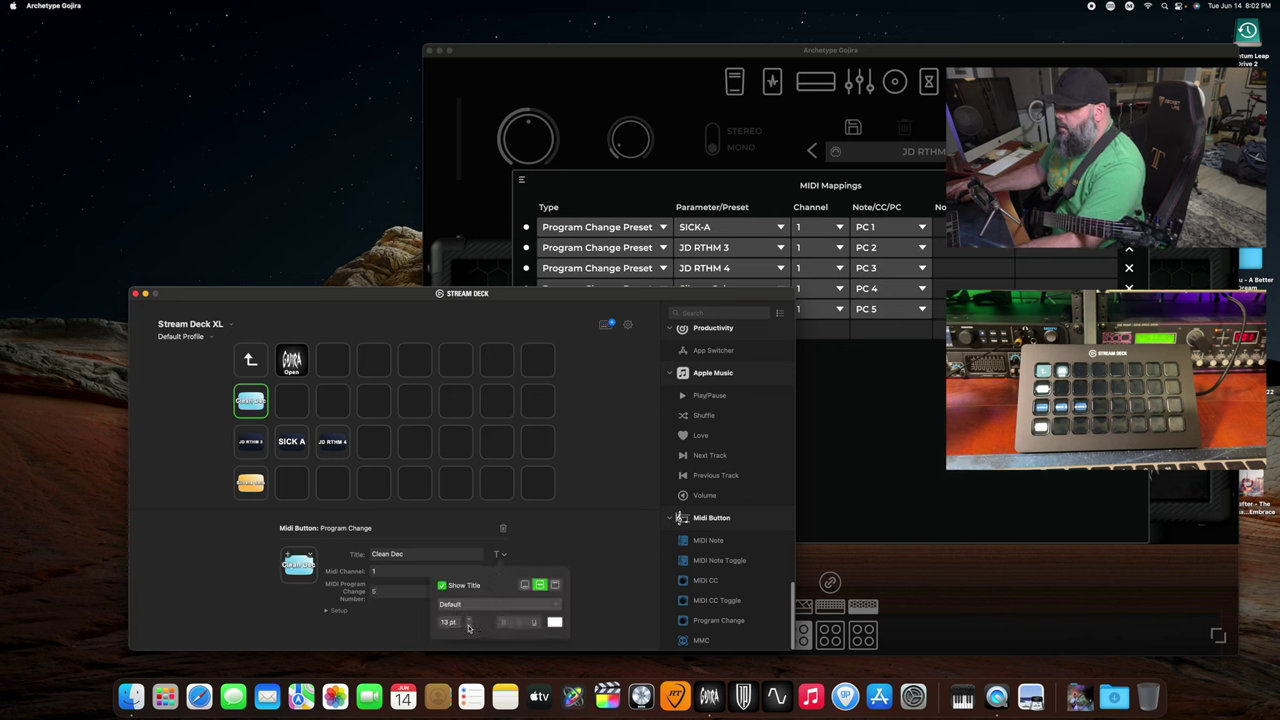
left_click(594, 535)
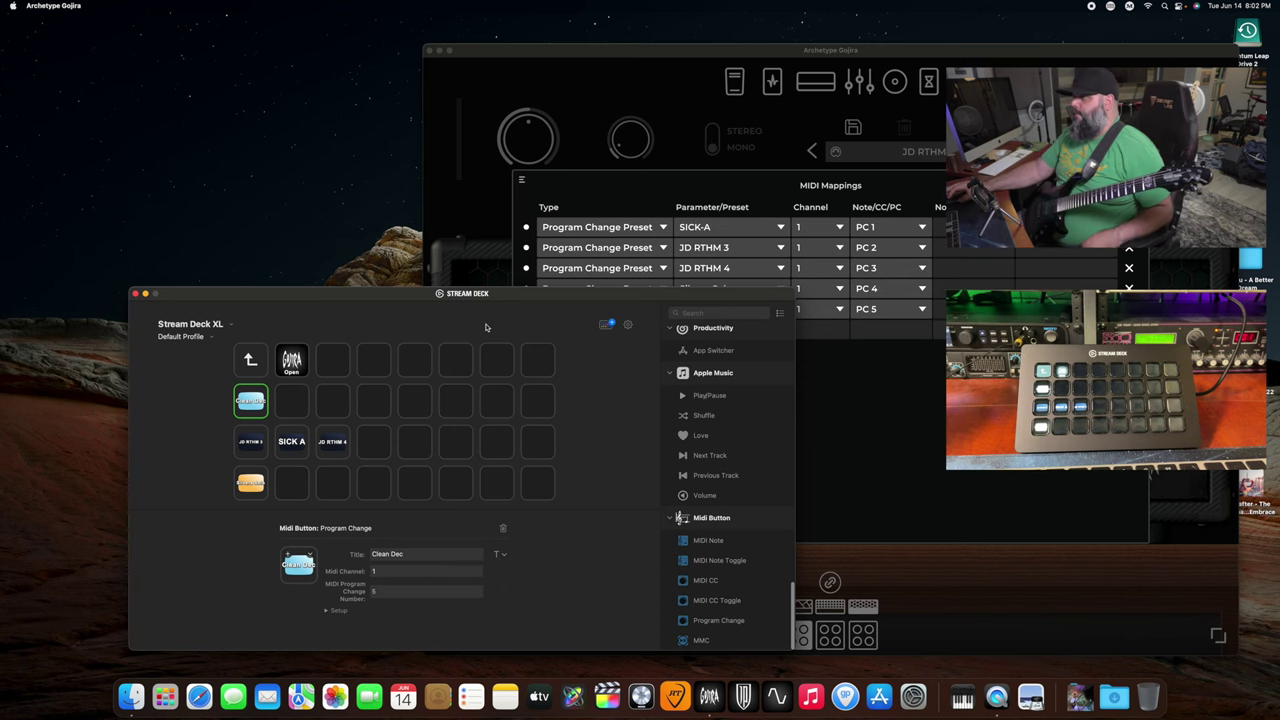
Close the Stream Deck configuration window and recall the Clean Dec preset in Archetype Gojira with its program change key.
left_click_drag(321, 299, 264, 286)
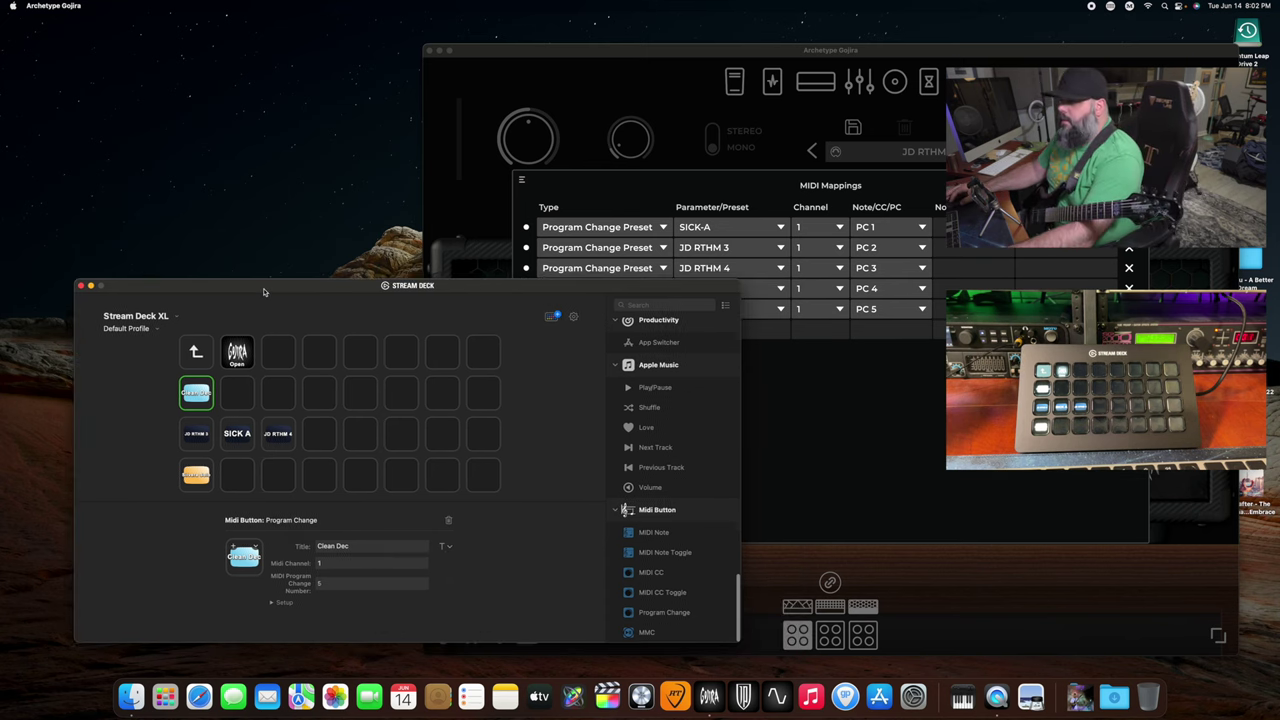
left_click(665, 222)
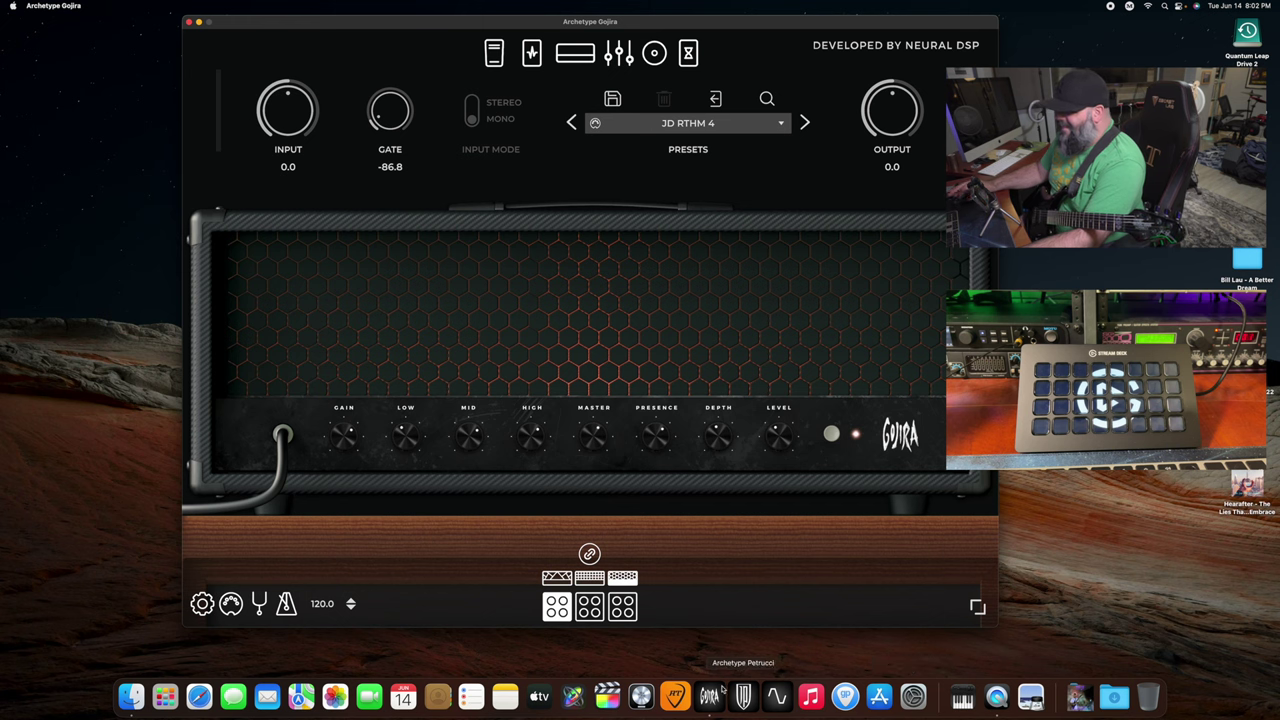
left_click(165, 697)
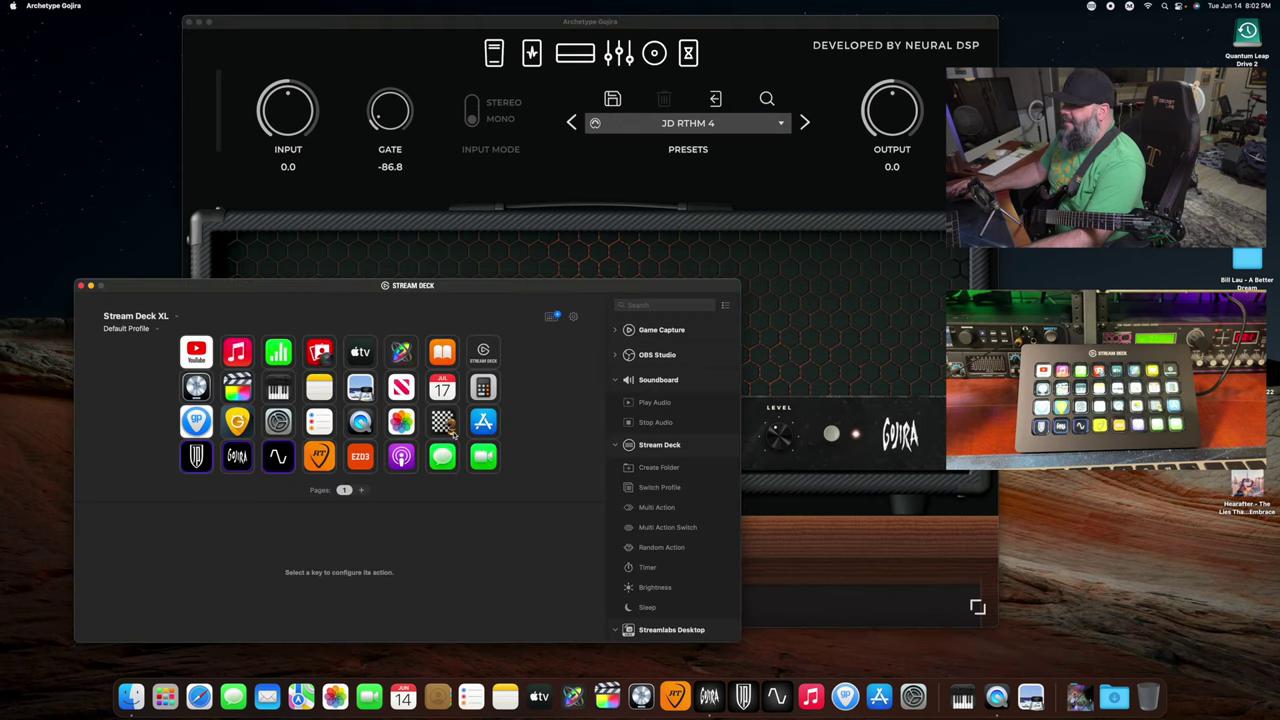
left_click(82, 286)
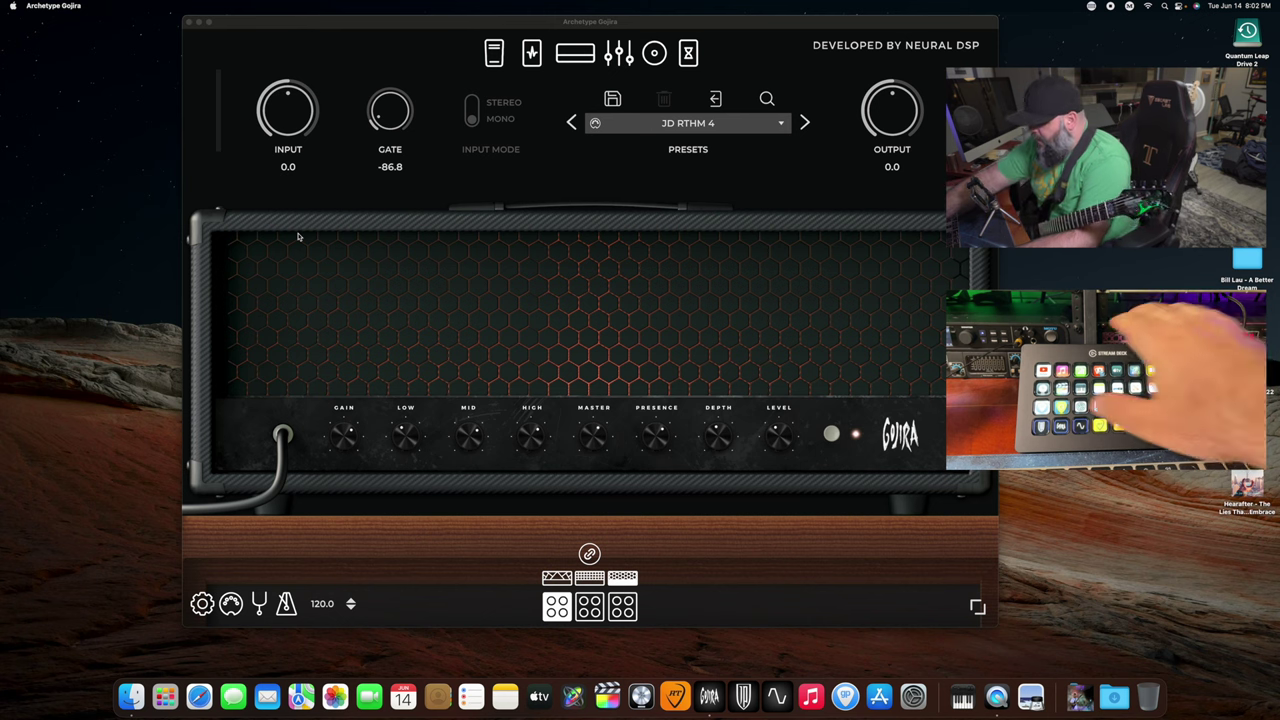
key("Right")
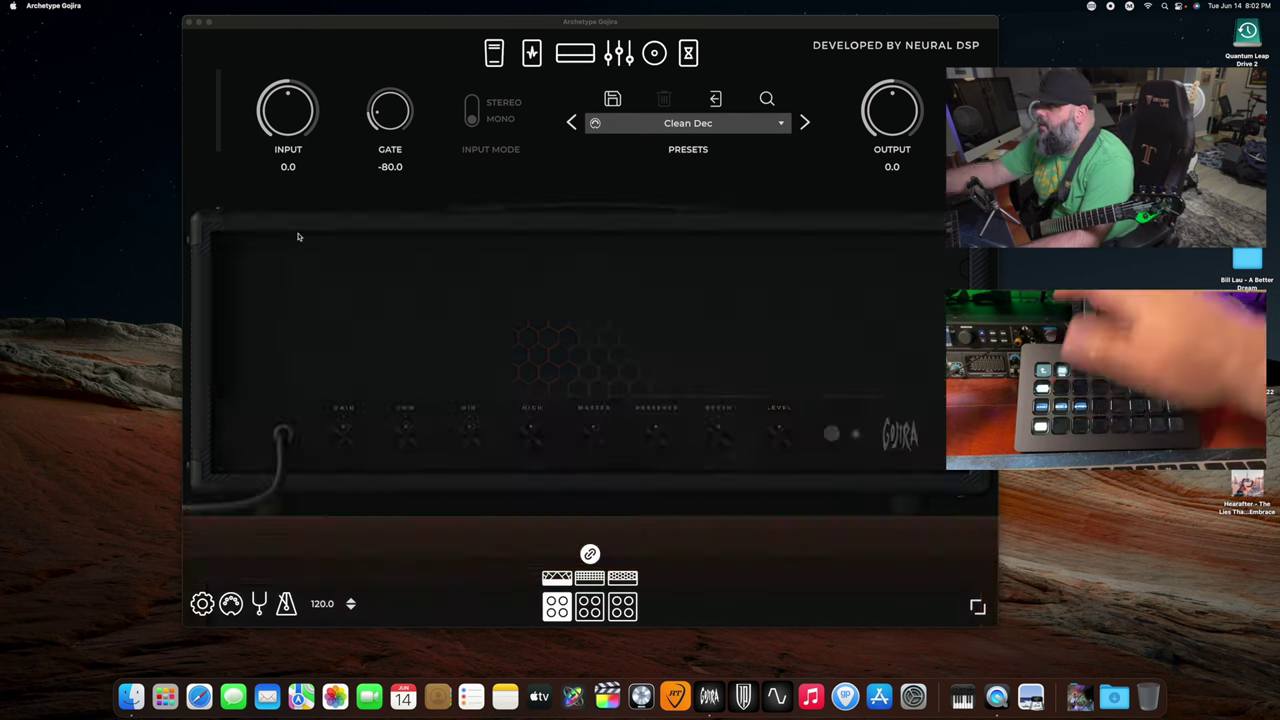